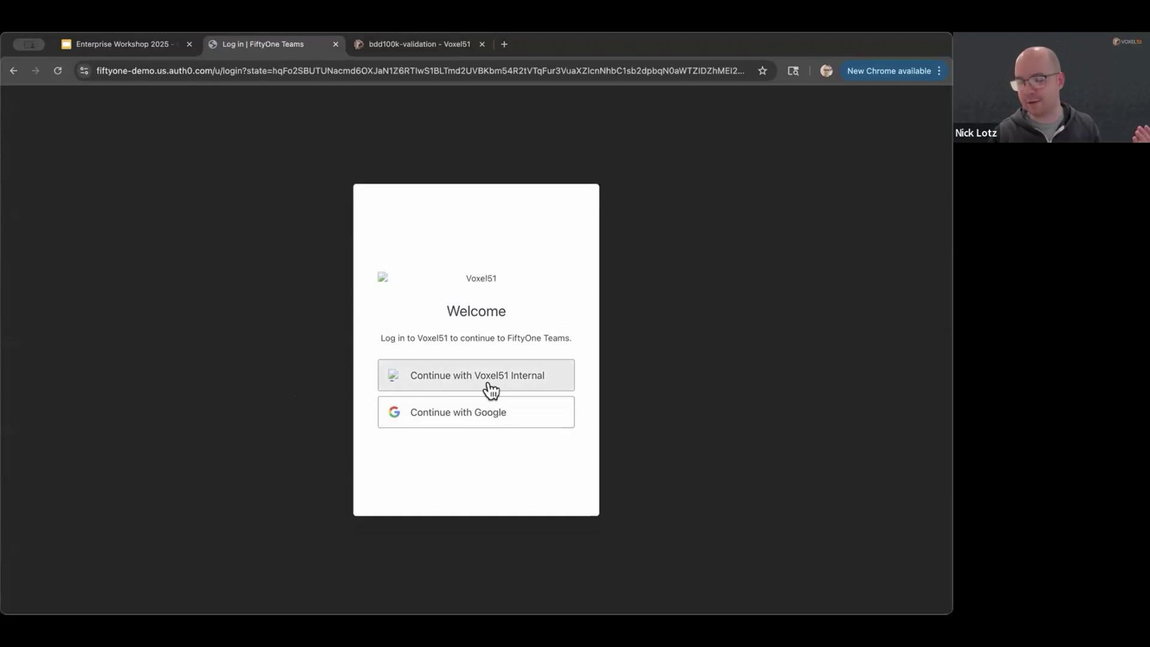
# Log in to FiftyOne Teams with the Voxel51 Internal option and look through the list of all datasets.
pyautogui.click(491, 389)
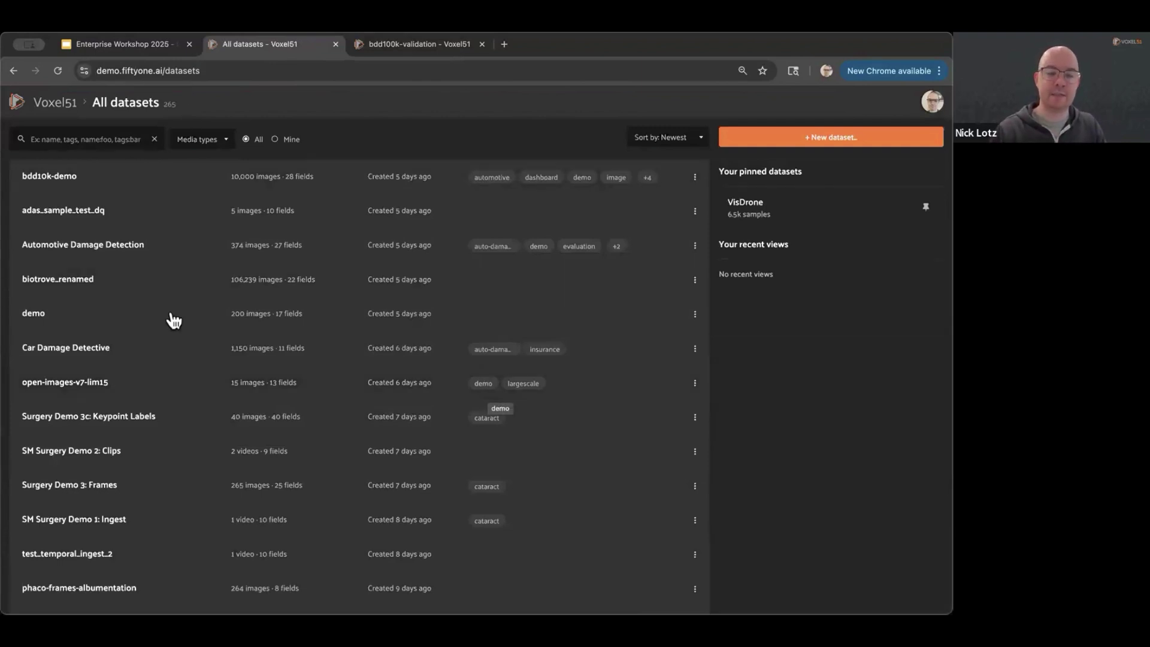
pyautogui.scroll(-6, 156, 459)
pyautogui.scroll(-4, 157, 458)
pyautogui.scroll(10, 156, 458)
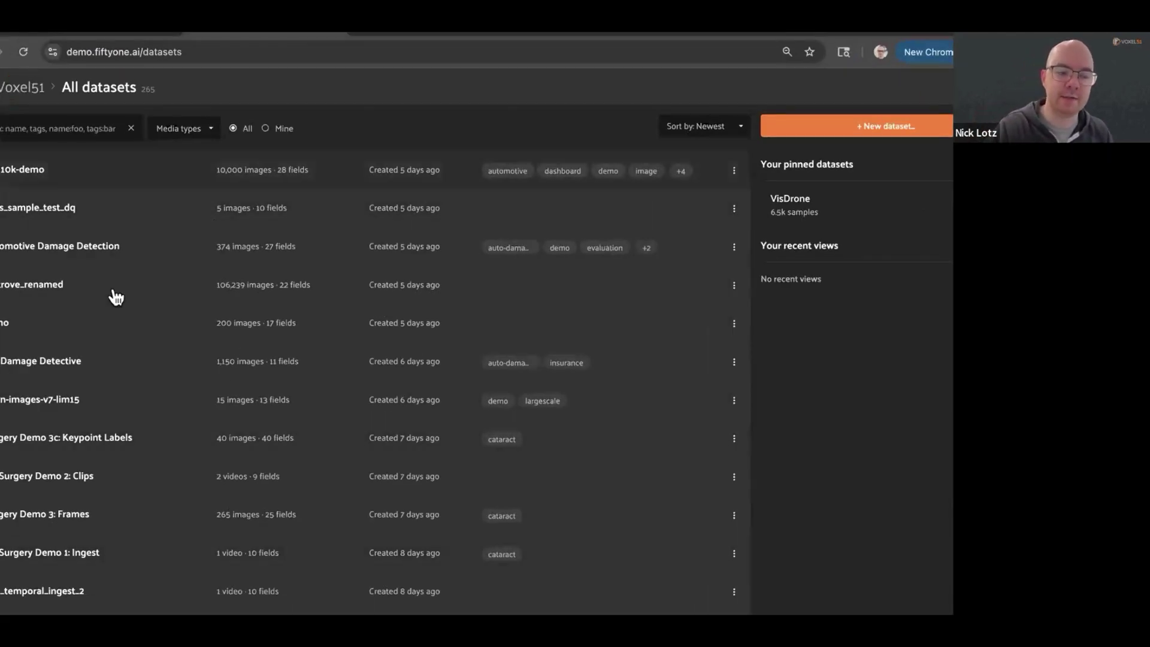
pyautogui.scroll(-4, 116, 296)
pyautogui.scroll(4, 115, 297)
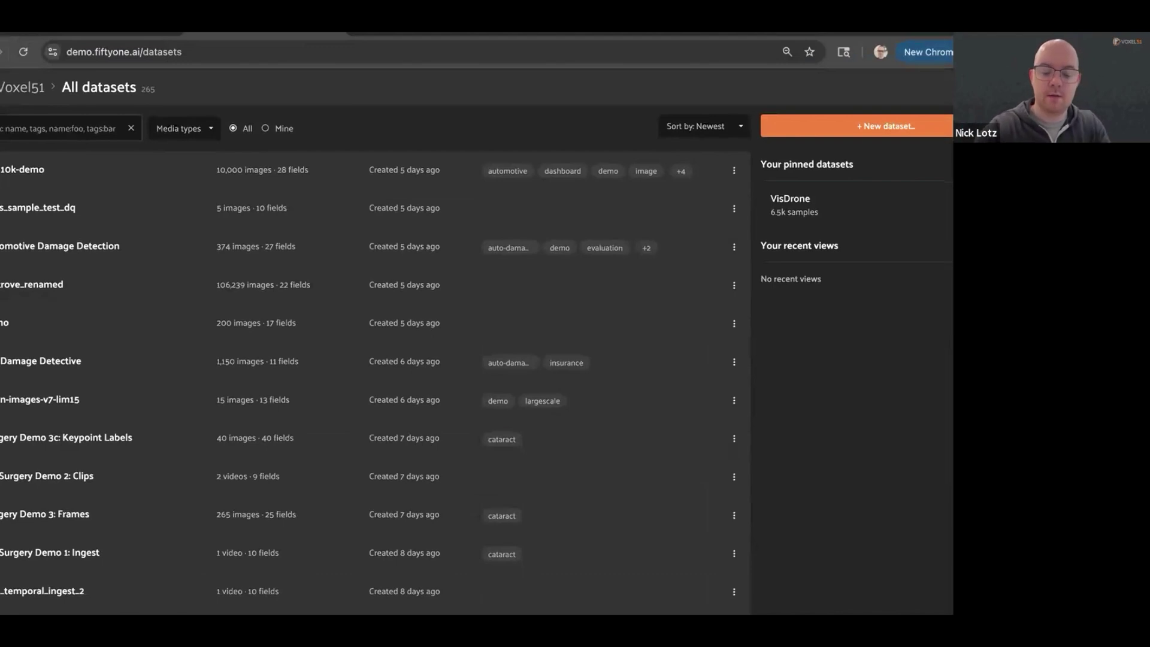
# Search the datasets for "bdd" and open the bdd-500-nl-clone dataset.
pyautogui.click(66, 128)
pyautogui.write('bdd')
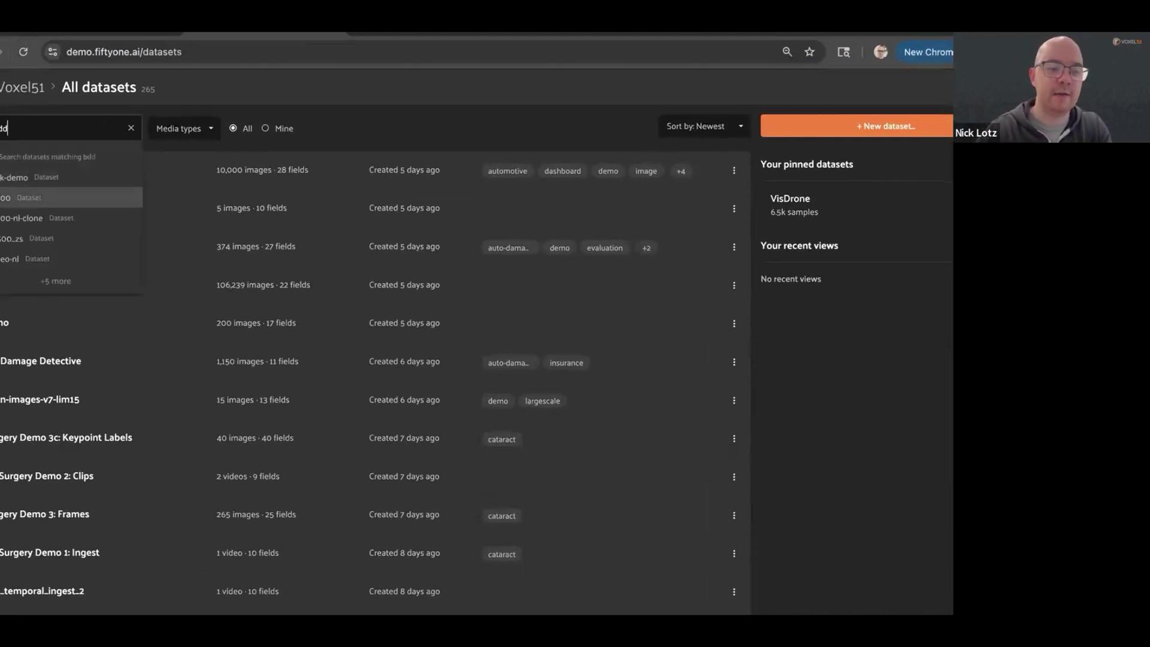
pyautogui.press('Down')
pyautogui.press('Return')
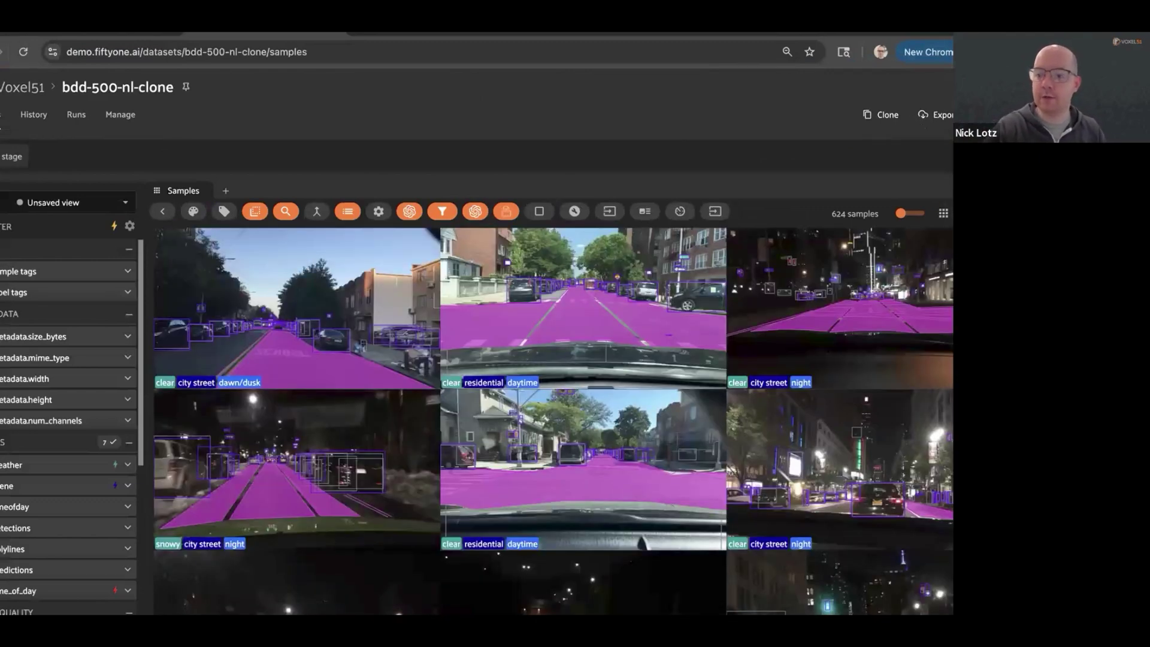
# View the API keys page in the account settings, including the client installation commands, and return to the bdd-500-nl-clone samples.
pyautogui.click(929, 94)
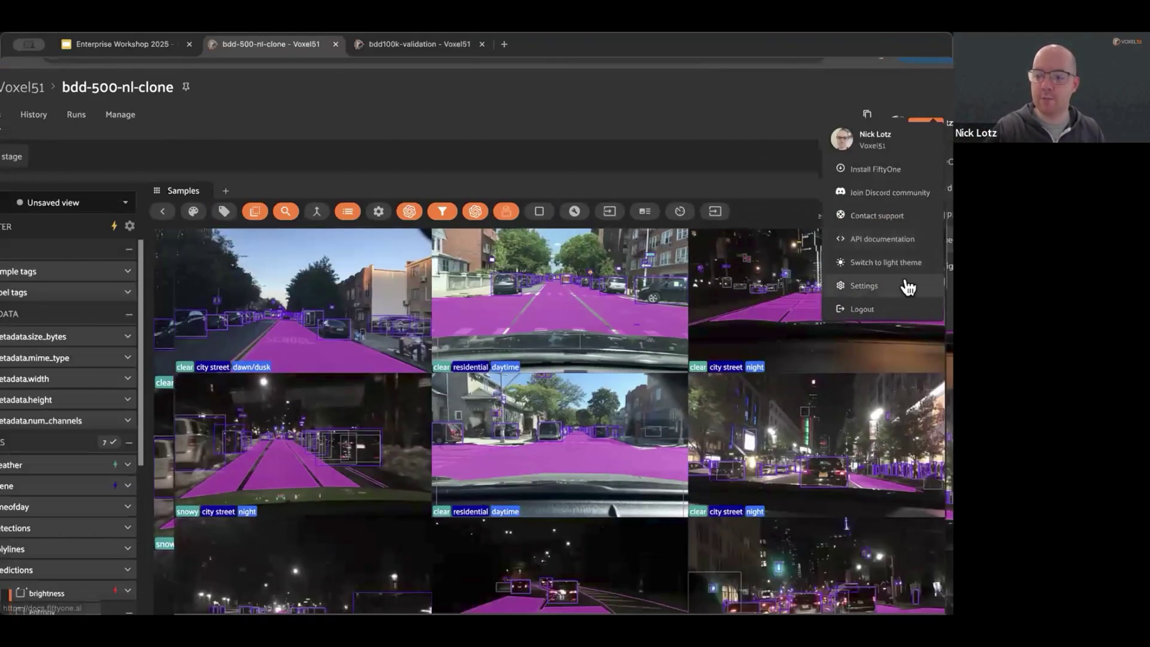
pyautogui.click(905, 286)
pyautogui.click(139, 214)
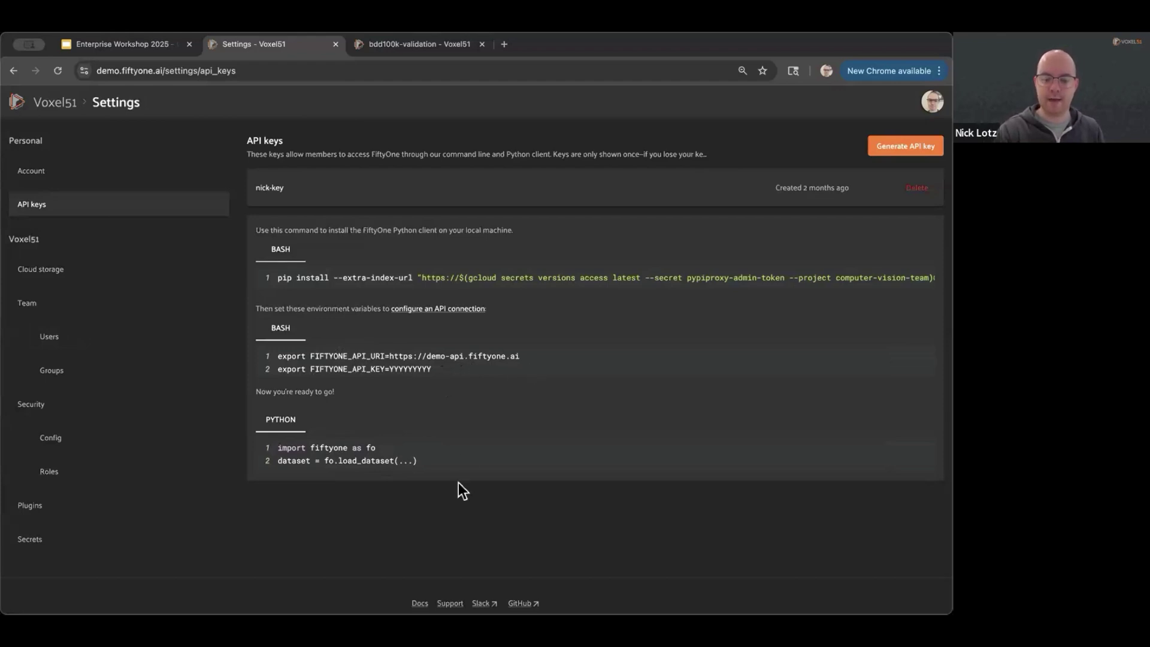
pyautogui.click(13, 71)
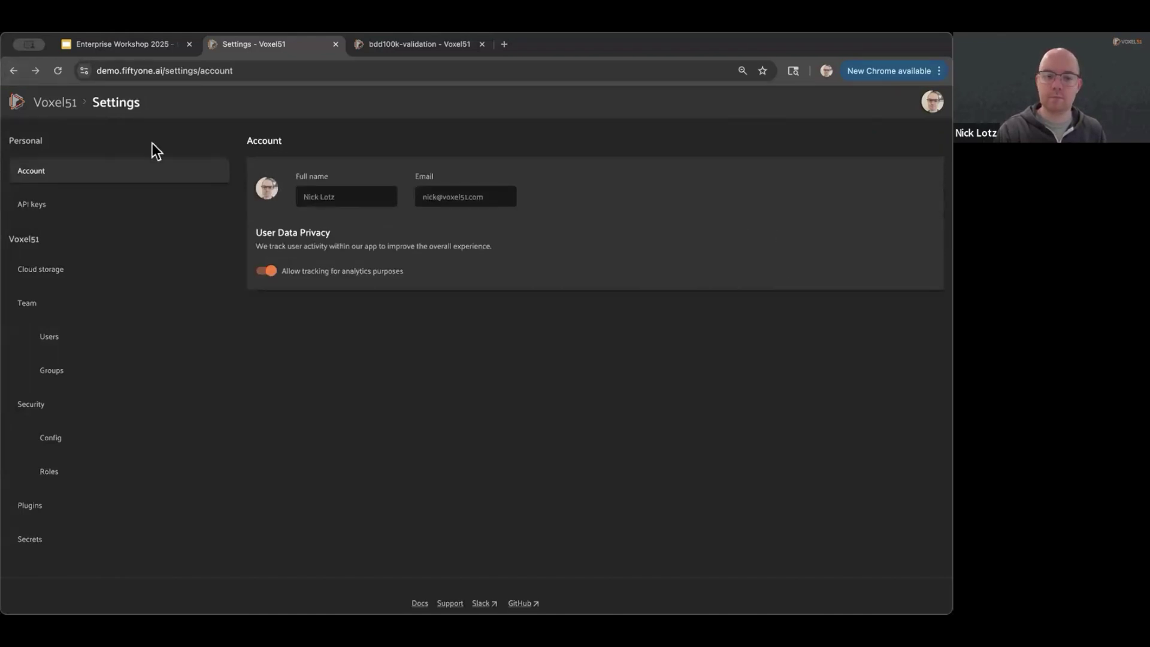
pyautogui.click(14, 71)
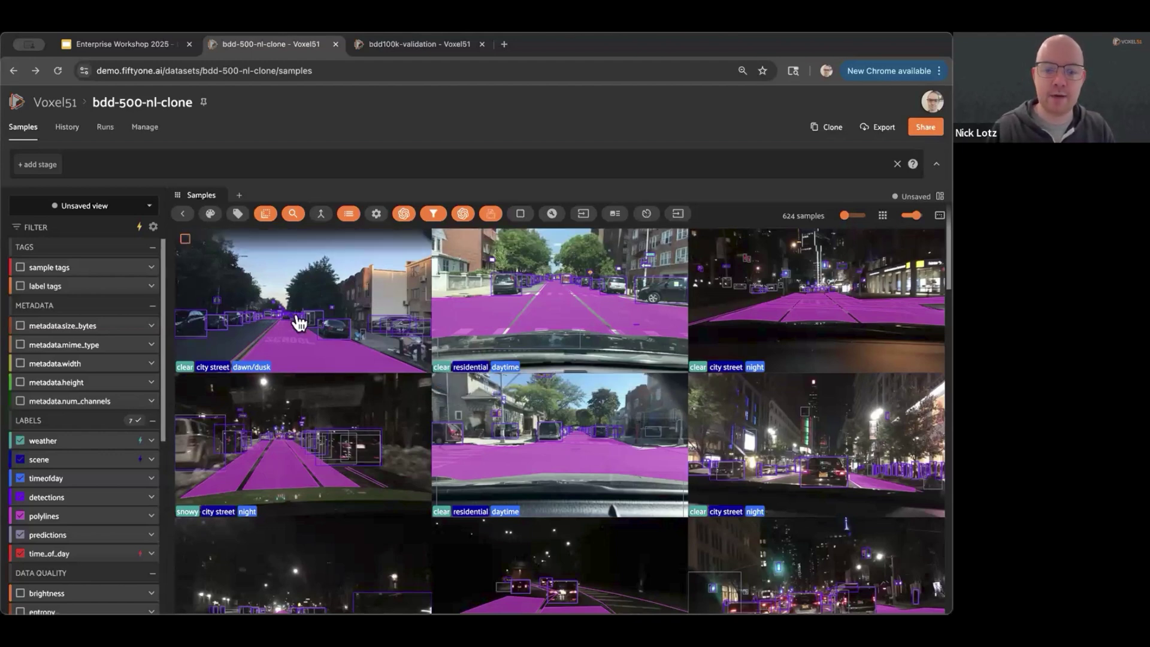
# Open the first sample and examine its labels, data quality fields and the bucket and folder in its cloud filepath, then close it.
pyautogui.click(372, 307)
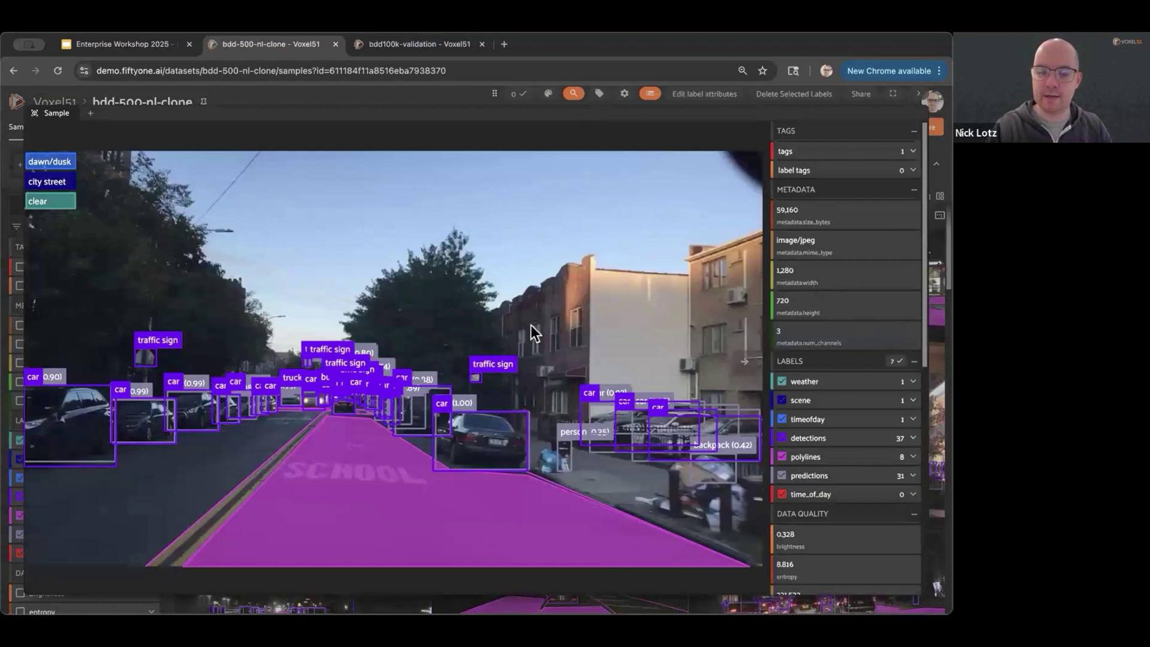
pyautogui.scroll(-3, 817, 292)
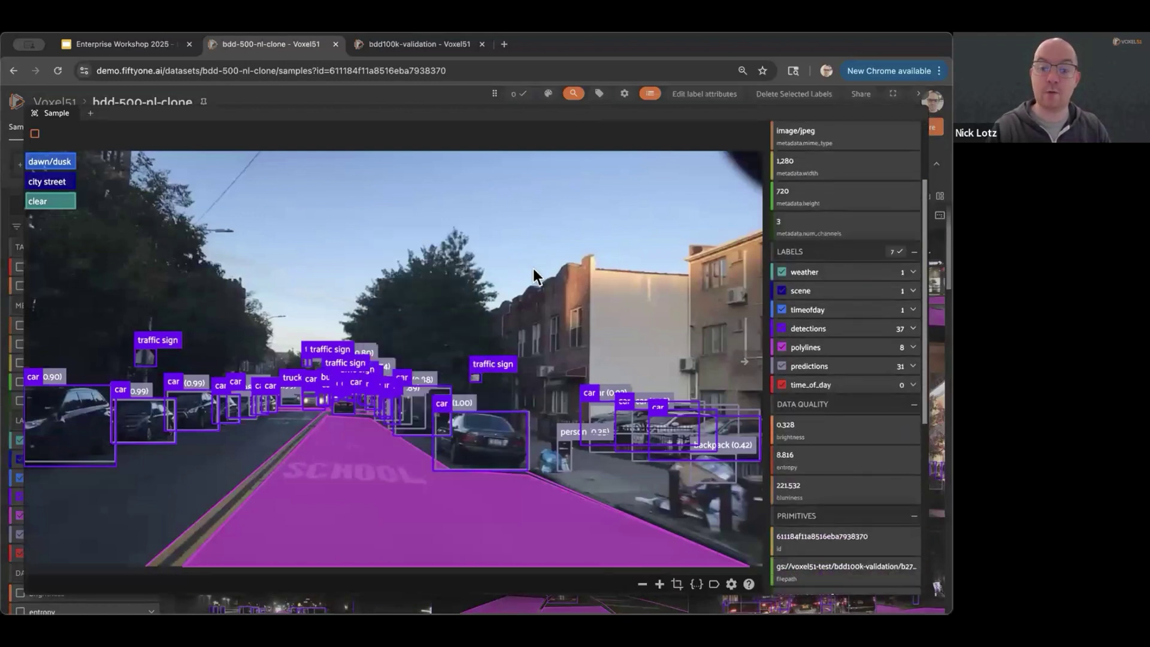
pyautogui.scroll(-3, 847, 447)
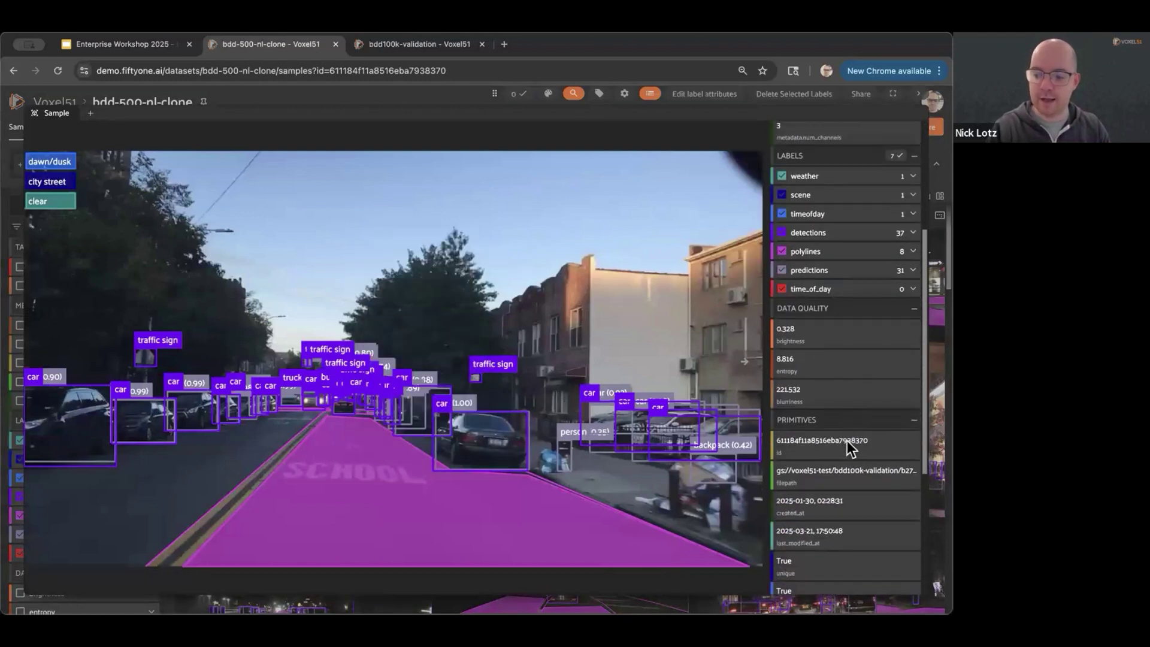
pyautogui.moveTo(777, 463); pyautogui.dragTo(918, 471)
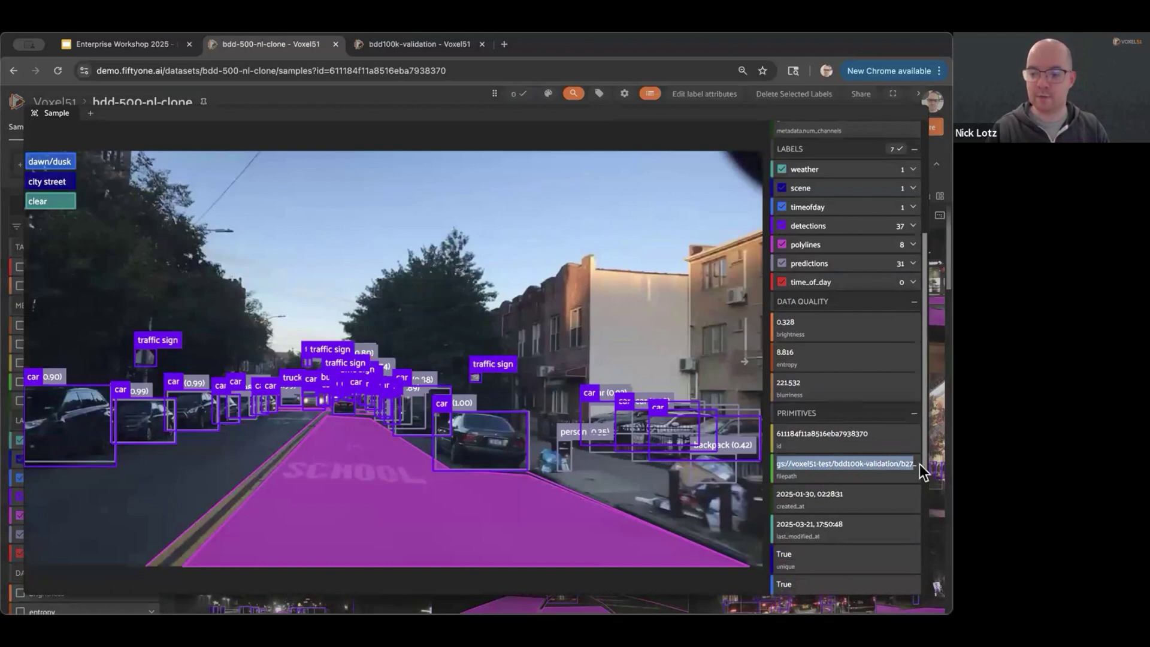
pyautogui.doubleClick(824, 464)
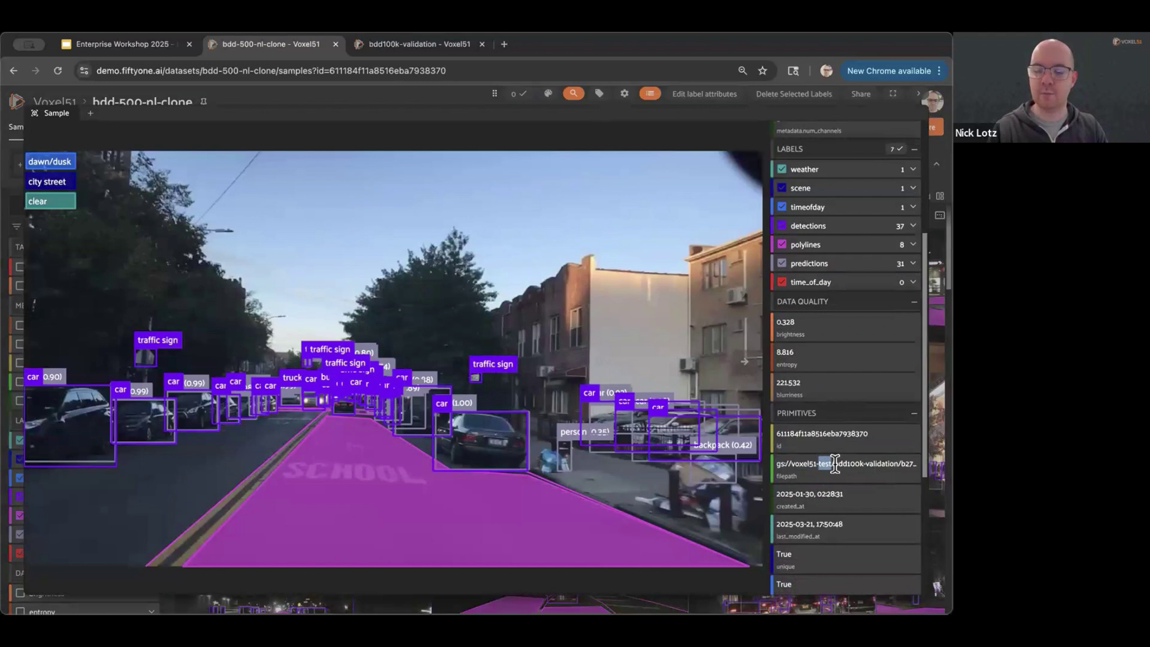
pyautogui.doubleClick(851, 463)
pyautogui.moveTo(884, 468)
pyautogui.mouseDown()
pyautogui.moveTo(925, 466)
pyautogui.moveTo(905, 465)
pyautogui.mouseUp()
pyautogui.click(905, 465)
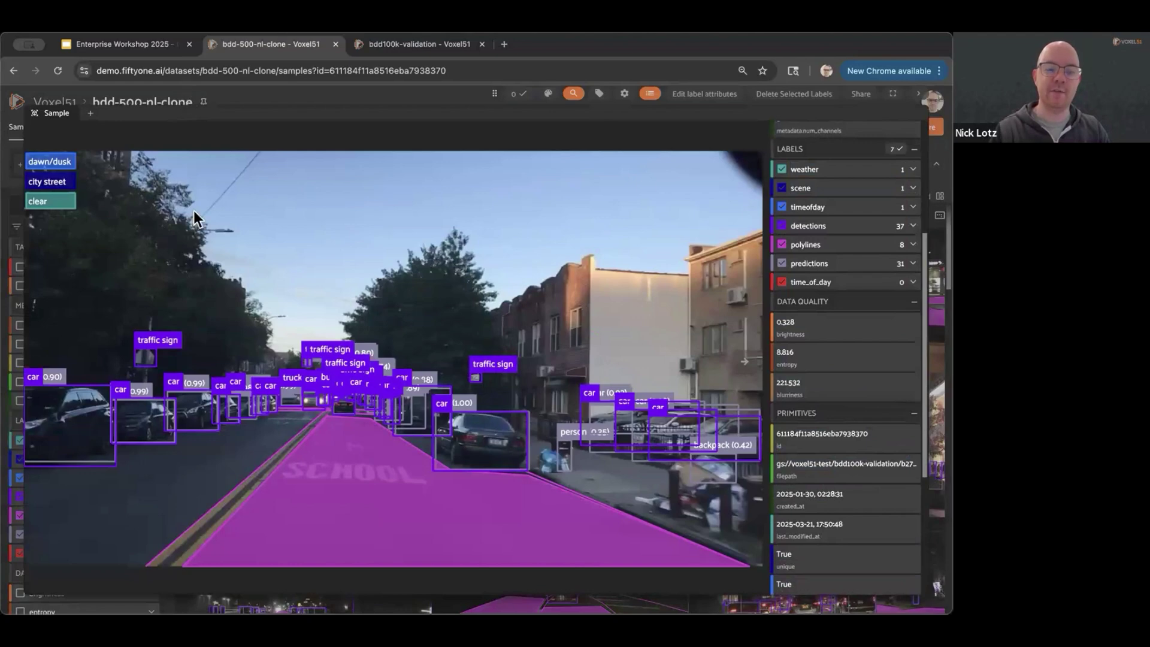
pyautogui.press('Escape')
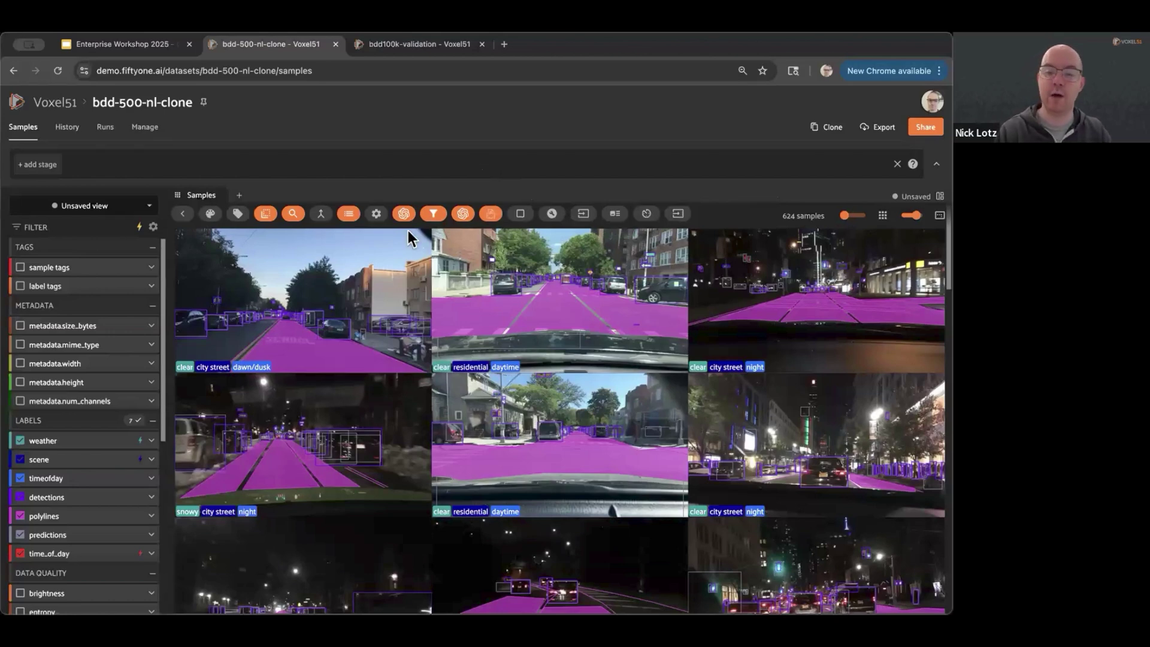
# Start the Import samples operation with Media and labels as import type and FiftyOne Dataset as dataset type.
pyautogui.click(346, 215)
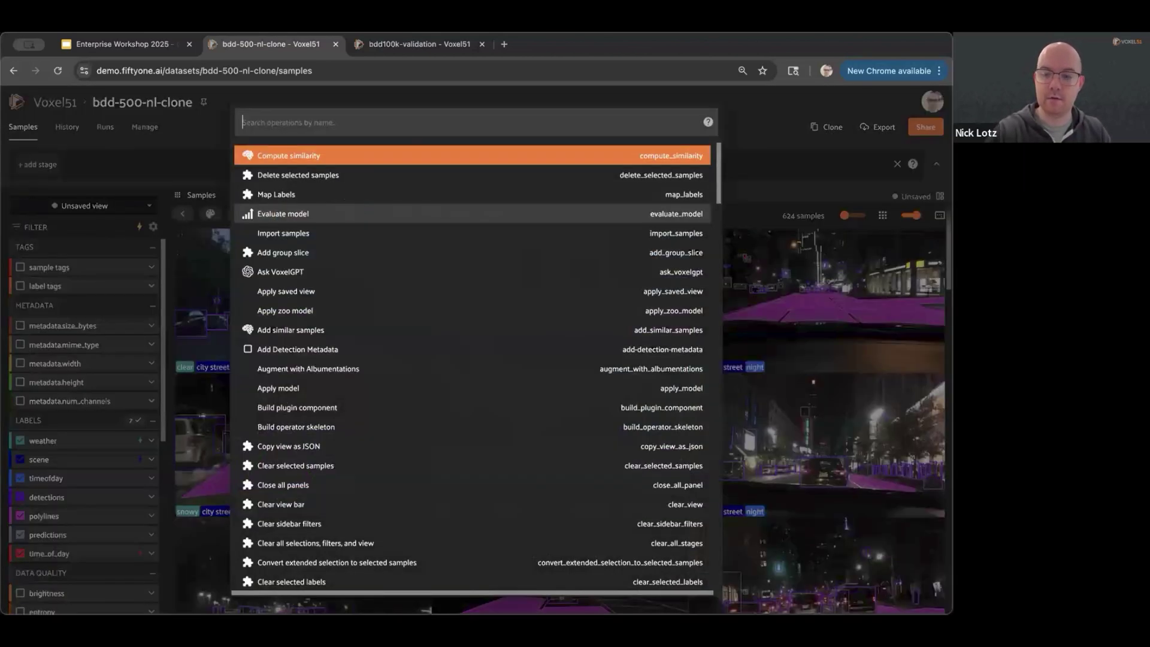
pyautogui.write('impo')
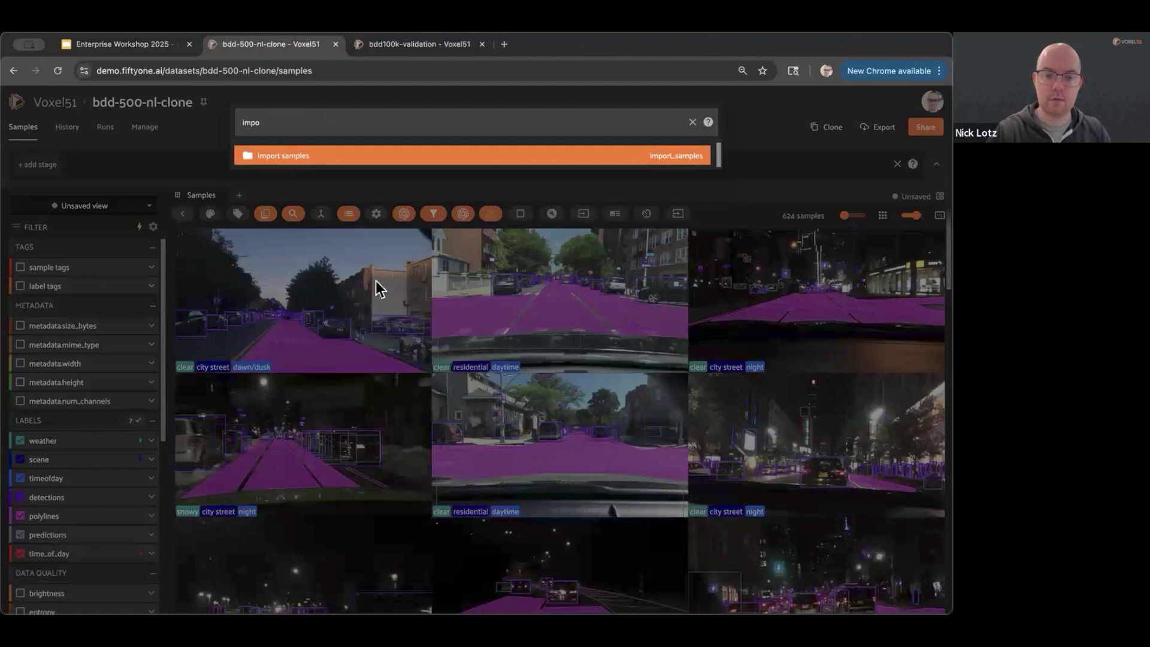
pyautogui.press('Return')
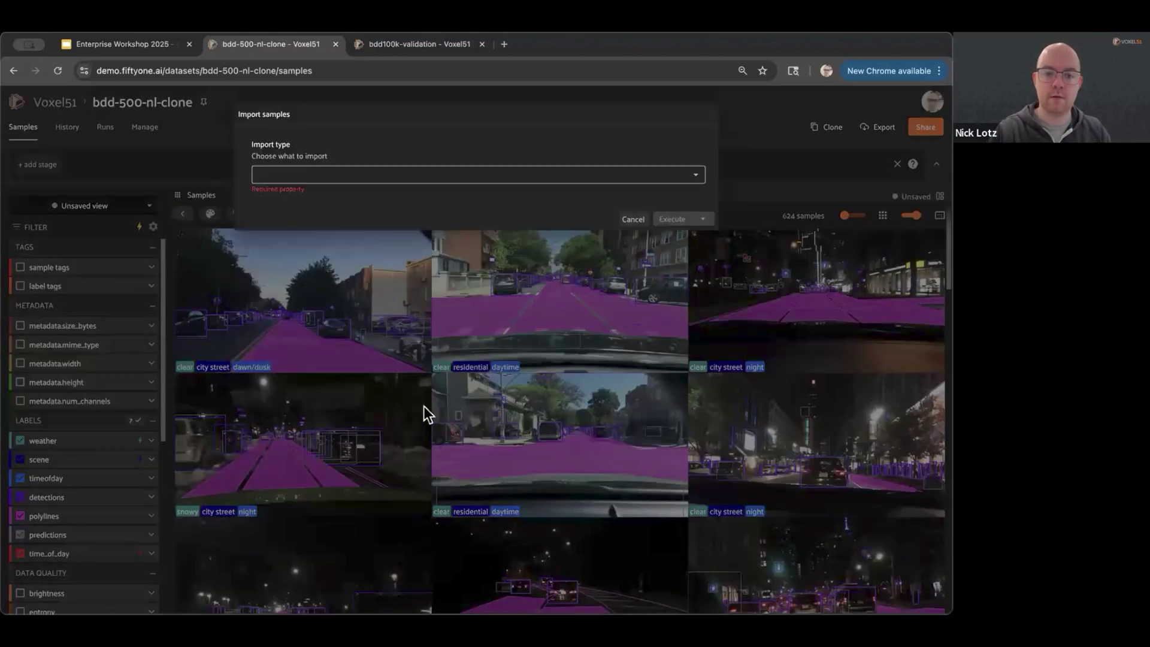
pyautogui.click(358, 175)
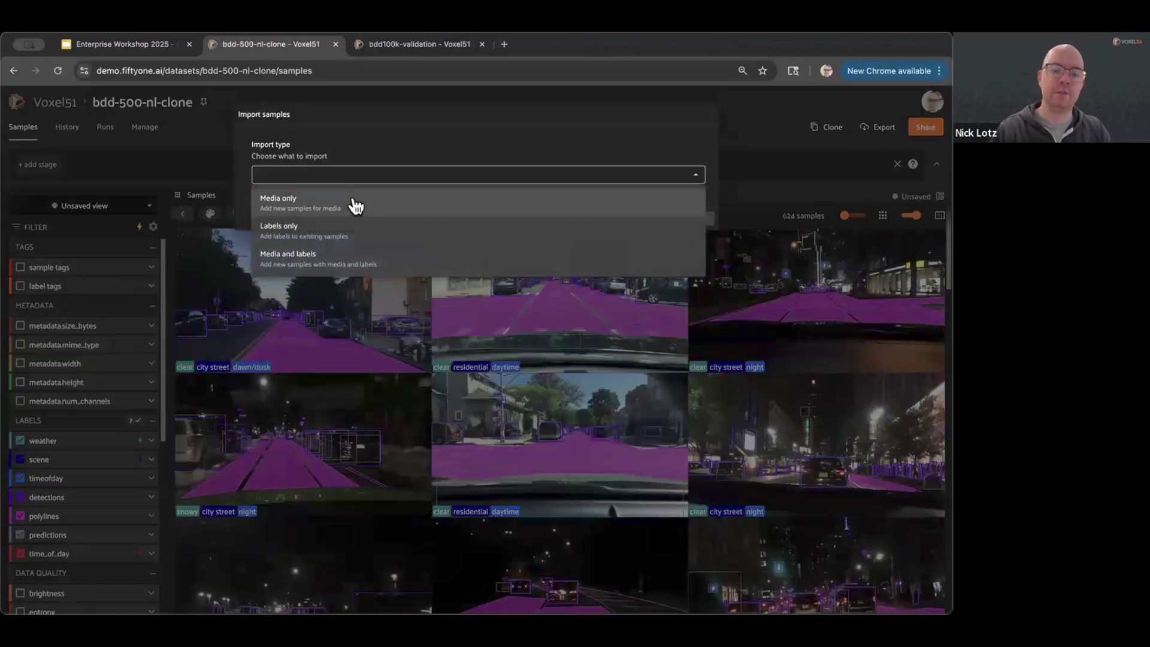
pyautogui.click(345, 260)
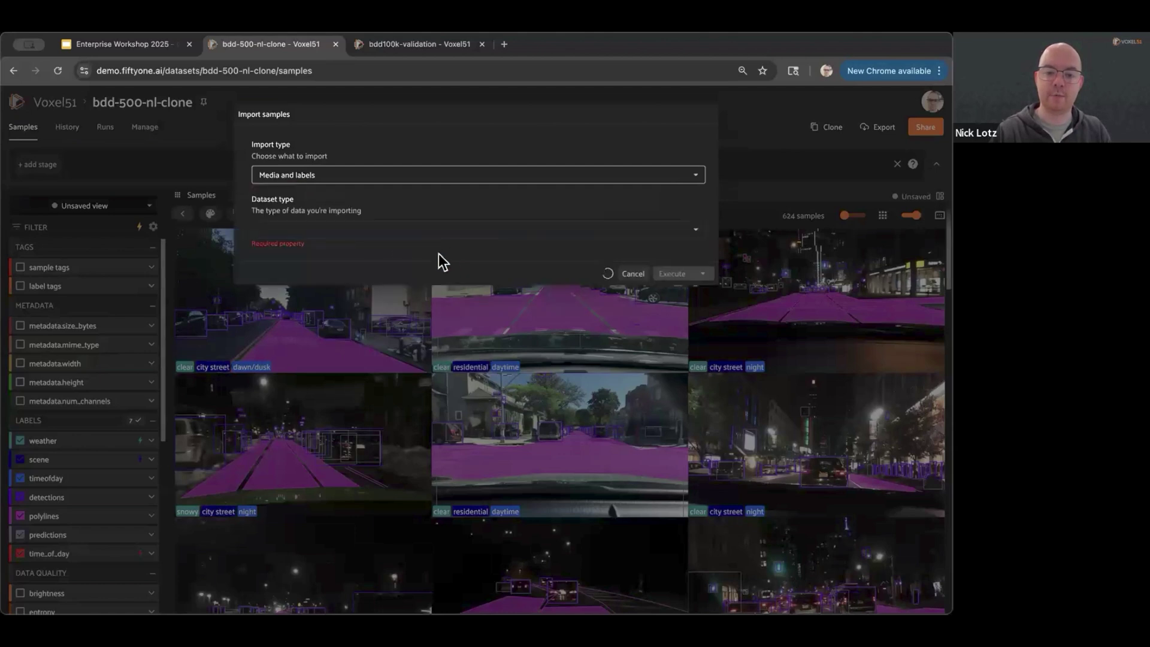
pyautogui.click(330, 234)
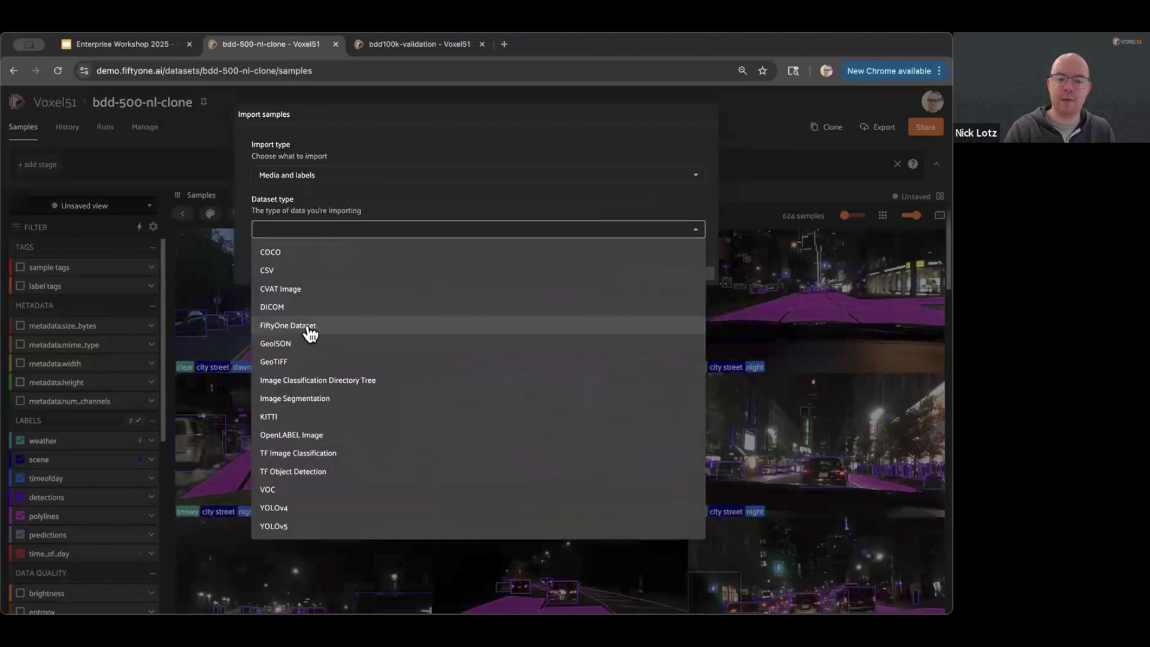
pyautogui.click(309, 328)
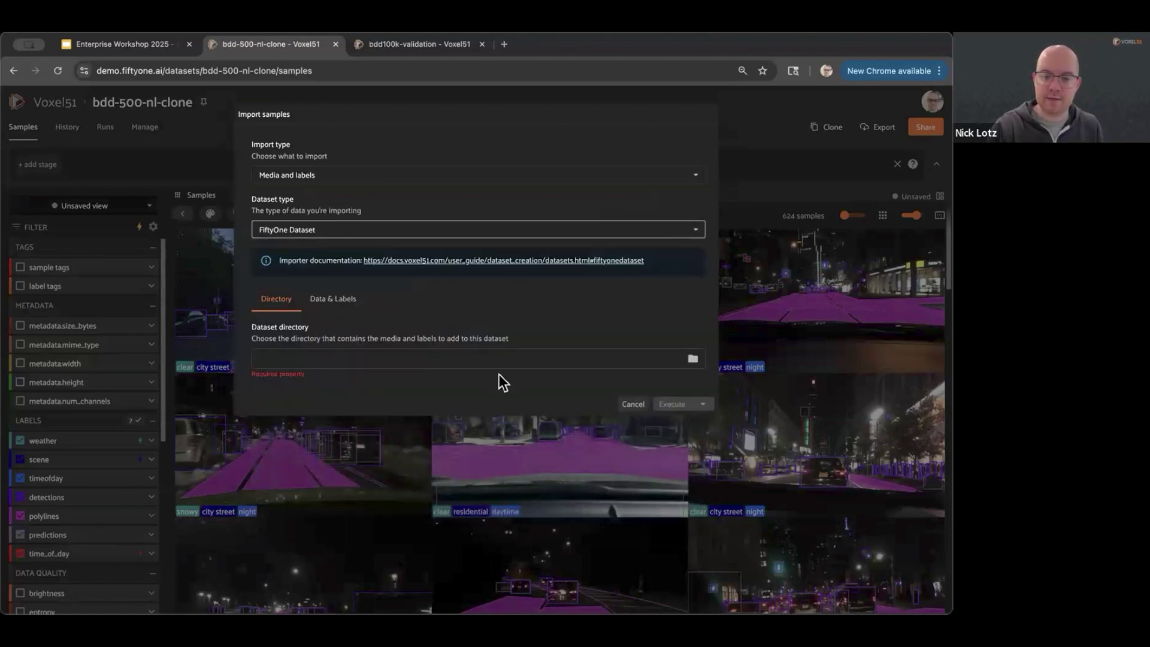
# Check the Data & Labels option, return to Directory, and browse the gs:// storage for the dataset directory.
pyautogui.click(436, 358)
pyautogui.click(343, 309)
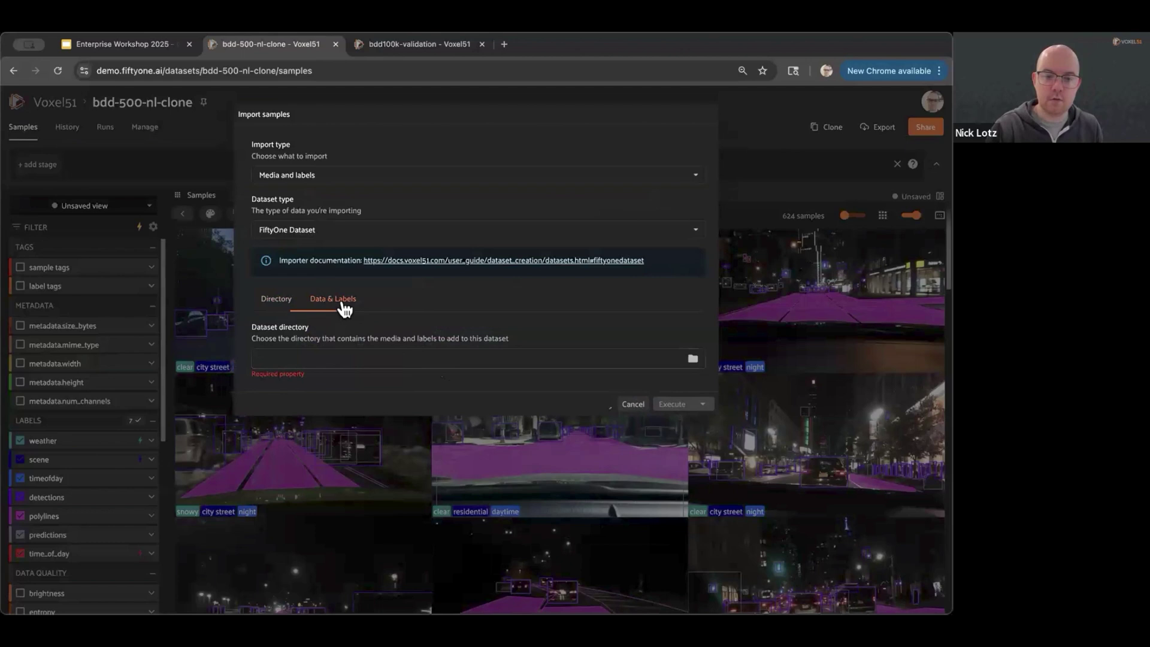
pyautogui.click(269, 300)
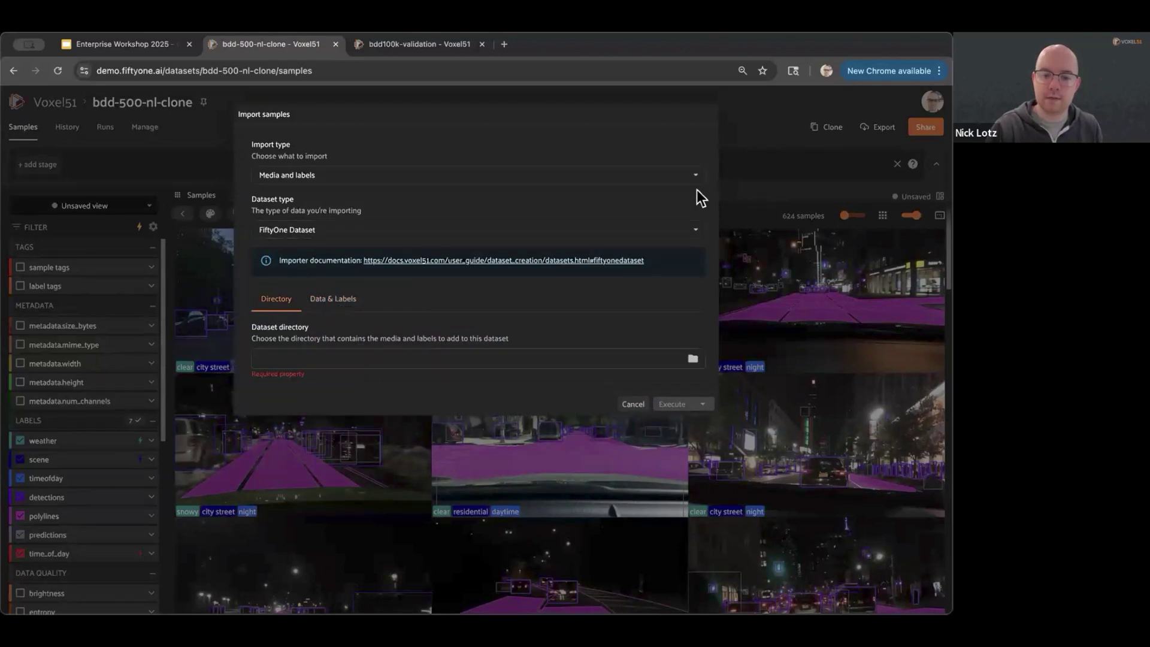
pyautogui.click(693, 358)
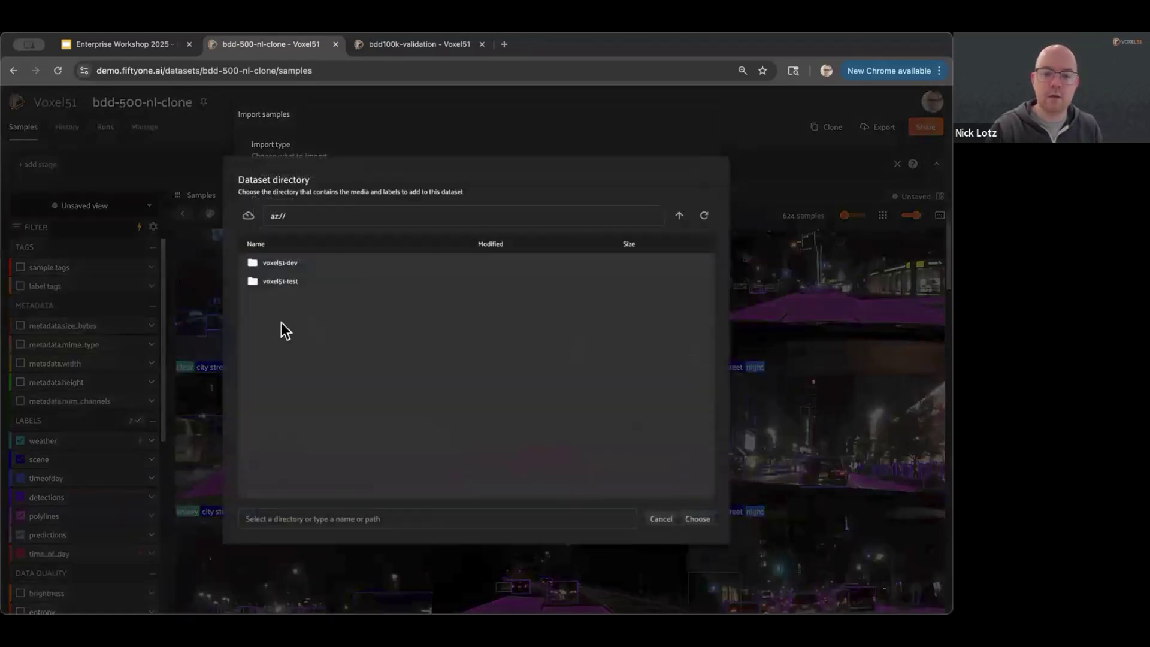
pyautogui.click(248, 217)
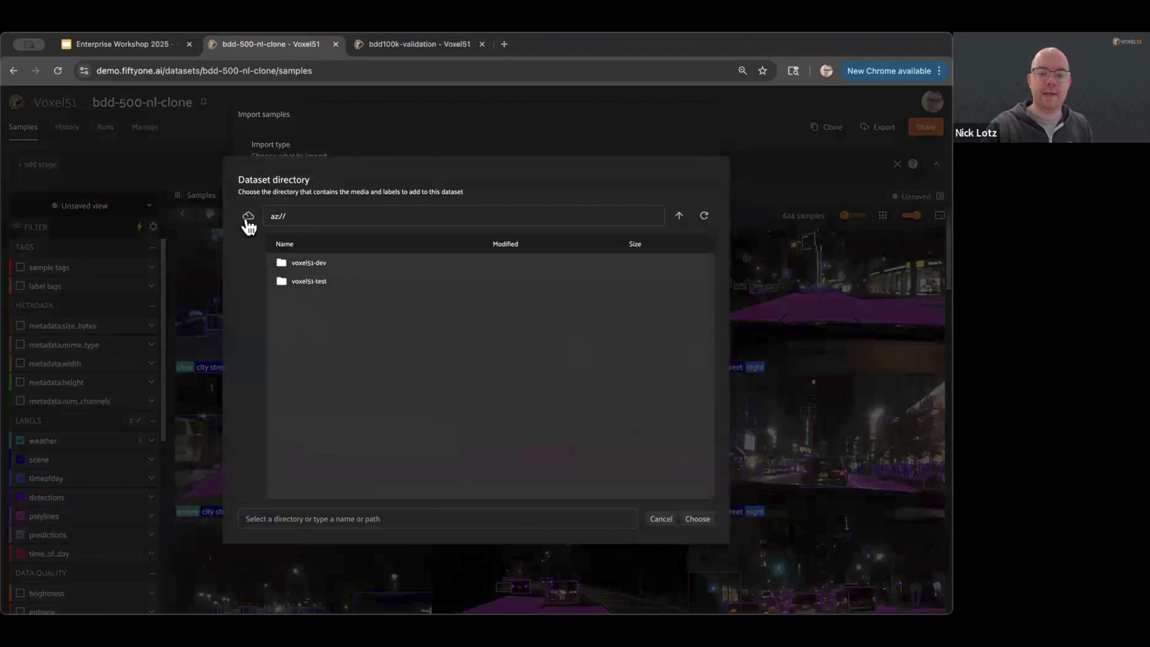
pyautogui.click(248, 301)
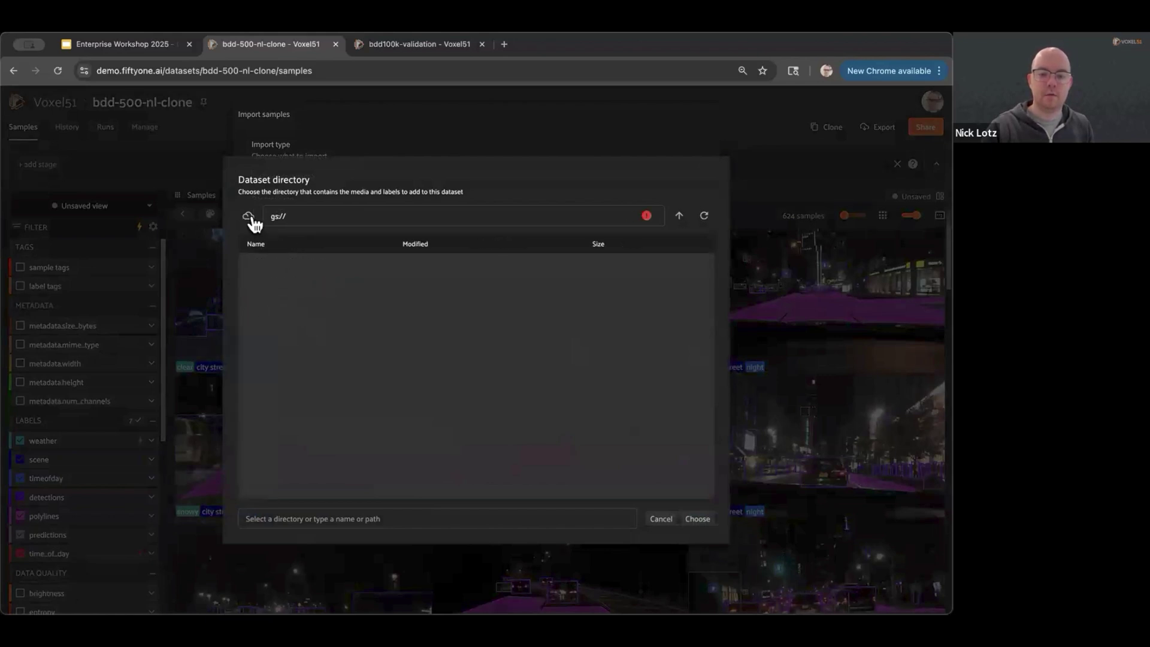
pyautogui.moveTo(647, 219)
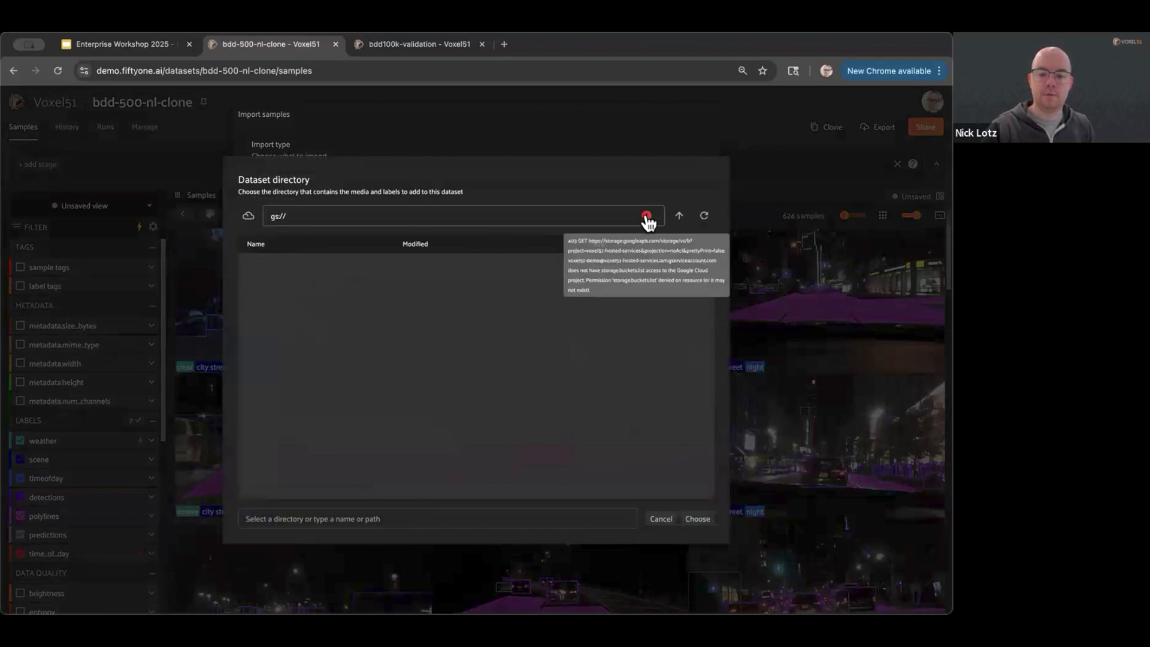
# Switch the dataset directory browser back to the az:// storage, and cancel both the directory selection and the import.
pyautogui.click(248, 216)
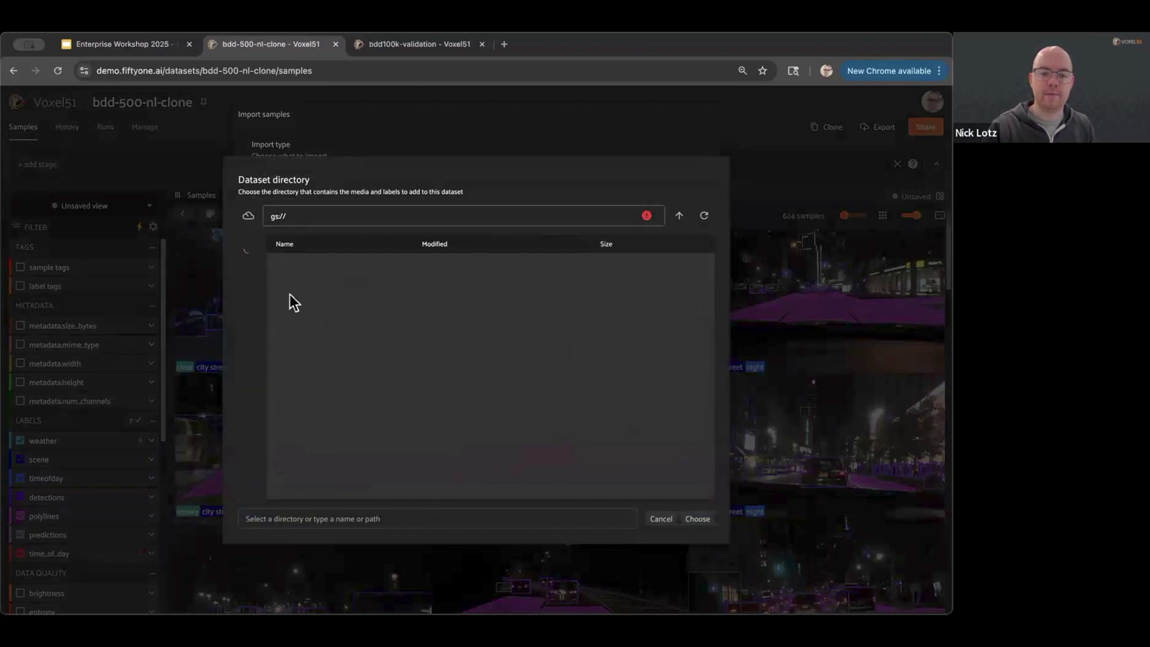
pyautogui.click(249, 263)
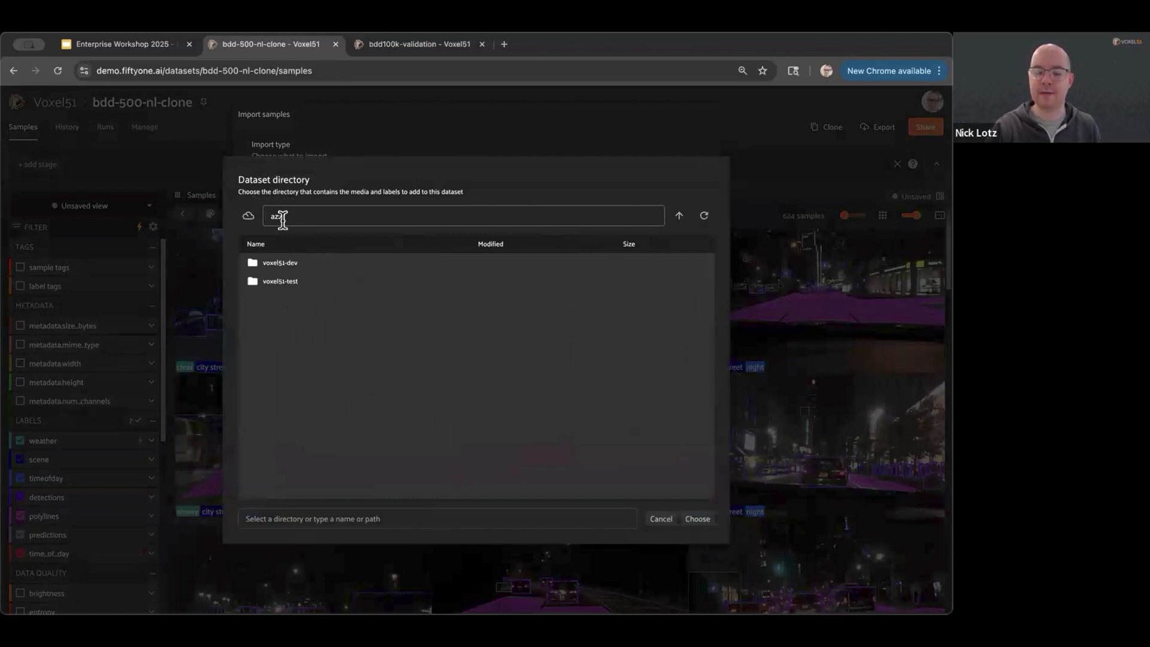
pyautogui.click(667, 519)
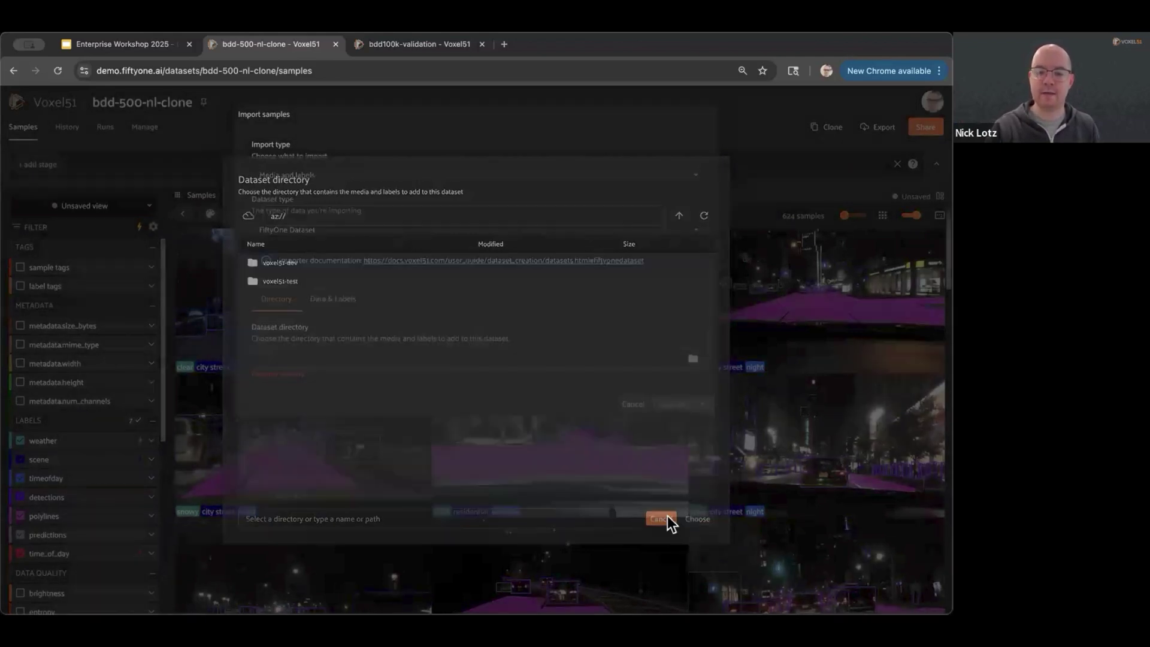
pyautogui.press('Escape')
# Open the organization's cloud storage credentials in the settings.
pyautogui.click(932, 102)
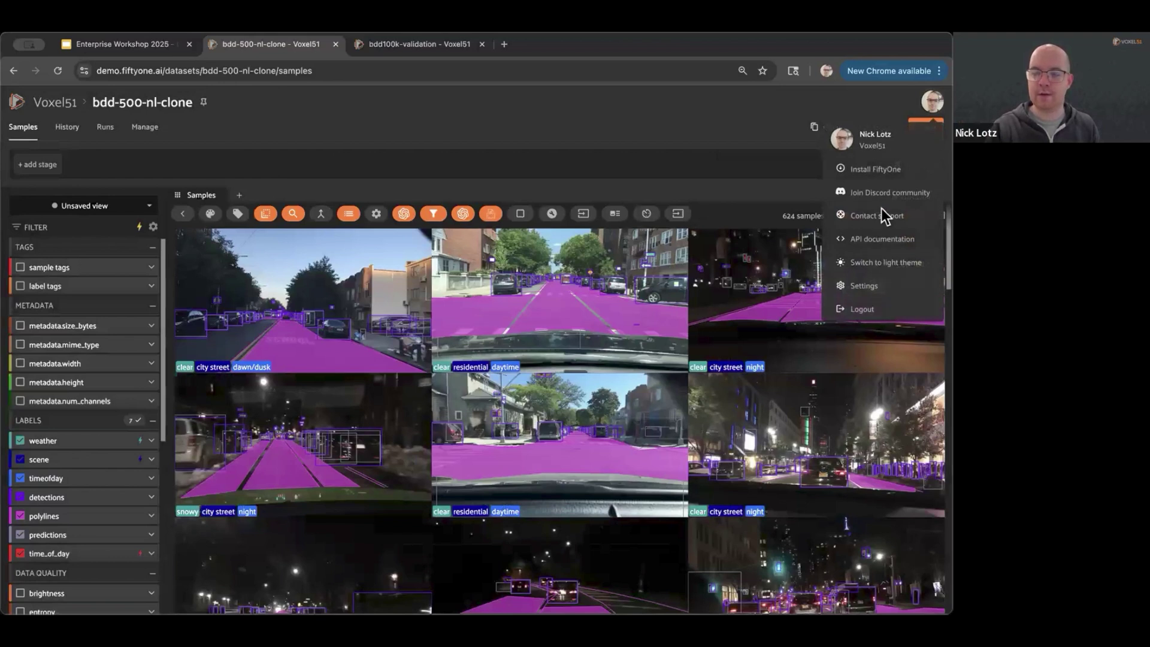
pyautogui.click(882, 294)
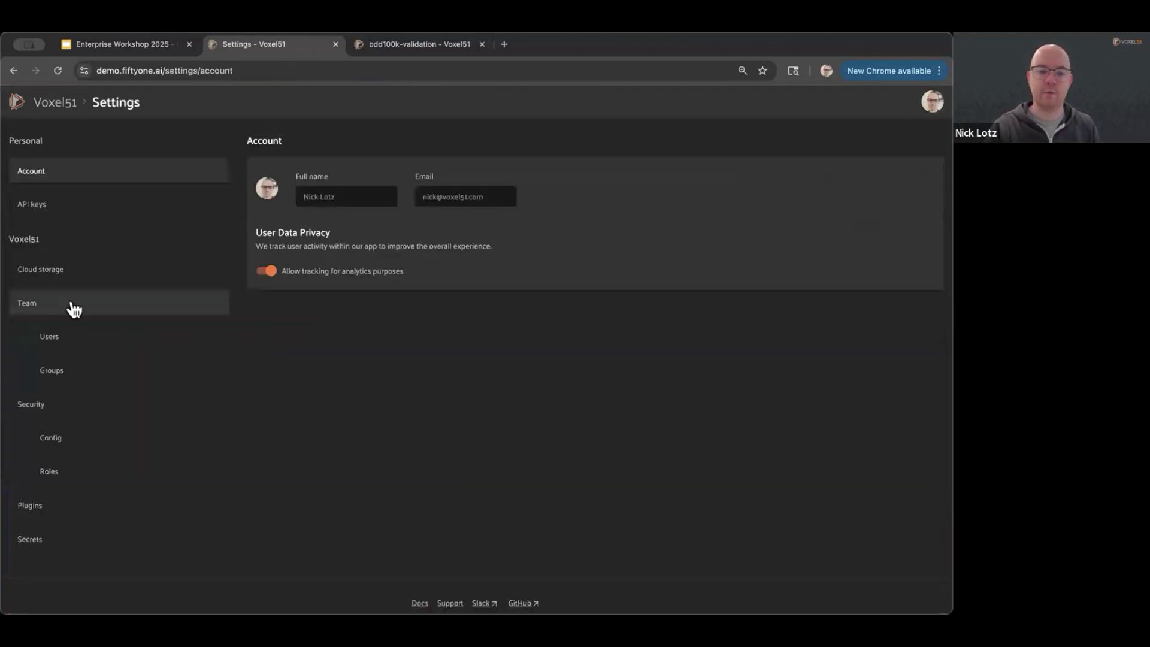
pyautogui.click(153, 270)
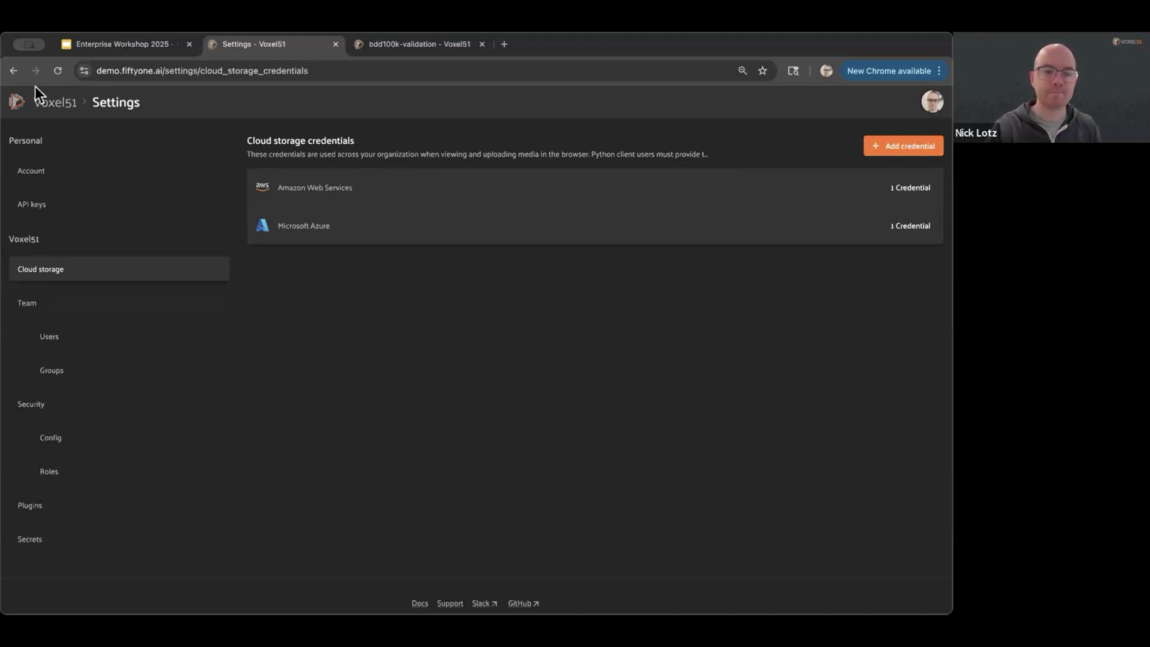
# Return to the bdd-500-nl-clone samples, and switch to the workshop slides, advancing to the one on cloud-backed media and Data Lens.
pyautogui.click(18, 75)
pyautogui.click(18, 75)
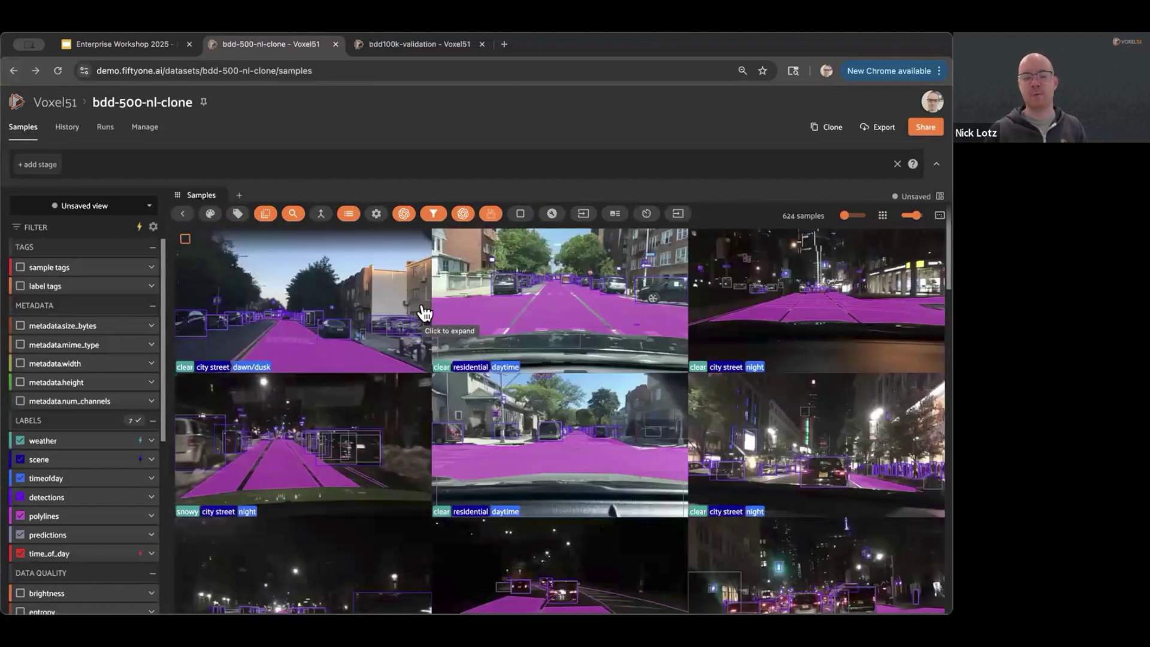
pyautogui.click(116, 43)
pyautogui.press('Right')
pyautogui.press('Right')
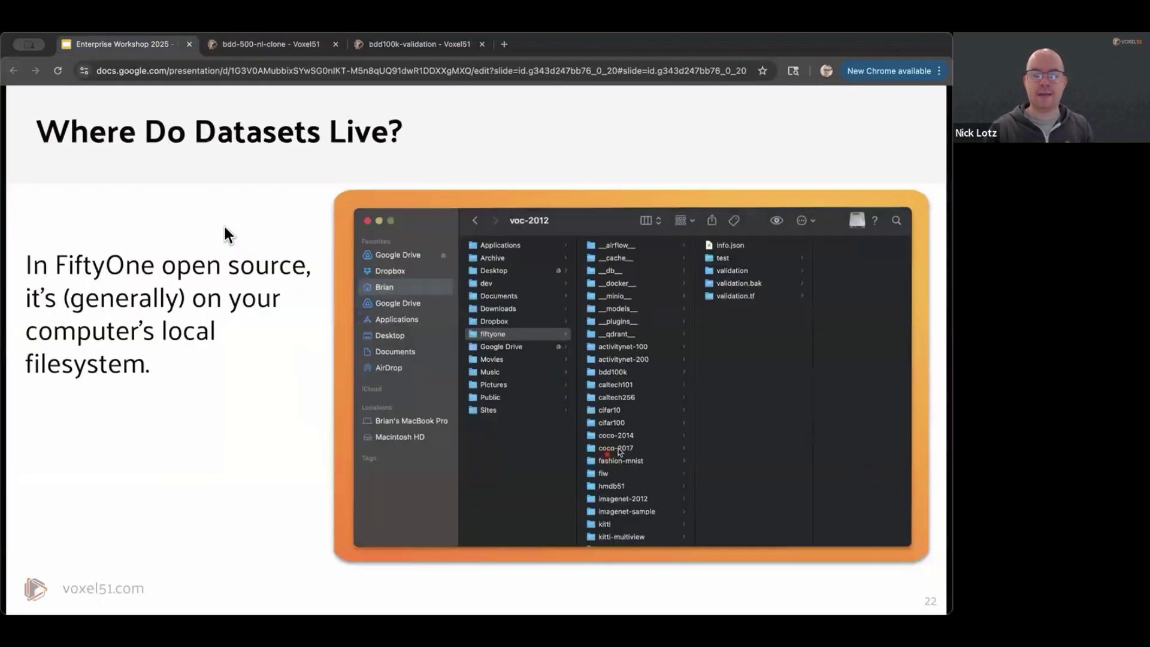
pyautogui.press('super+Return')
pyautogui.press('Right')
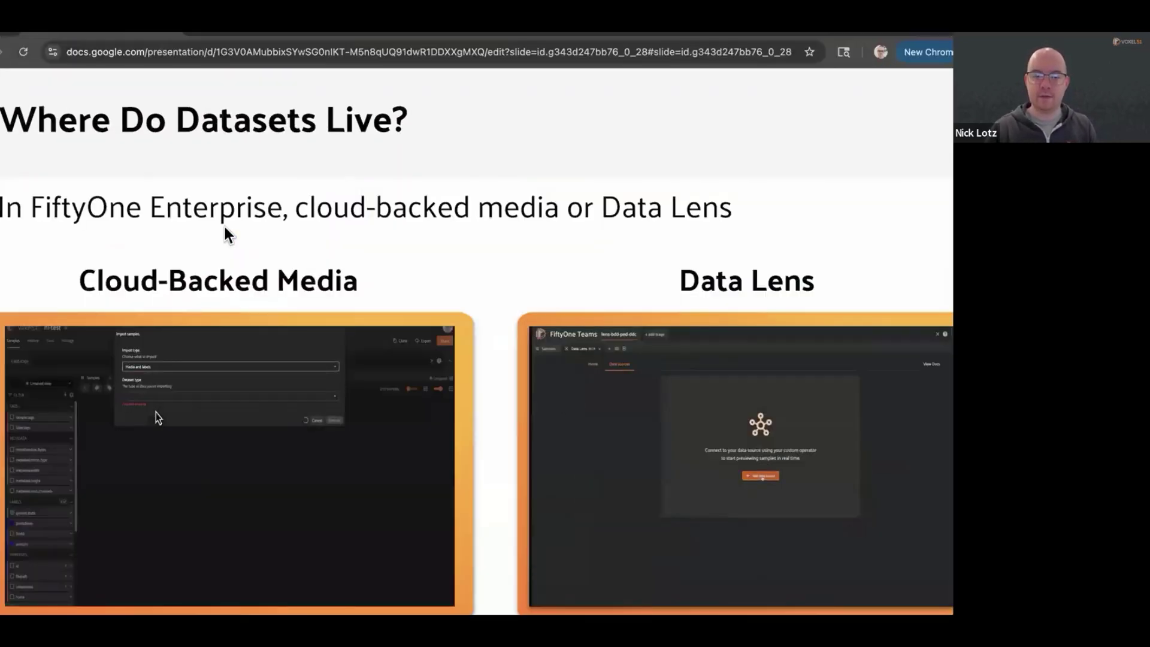
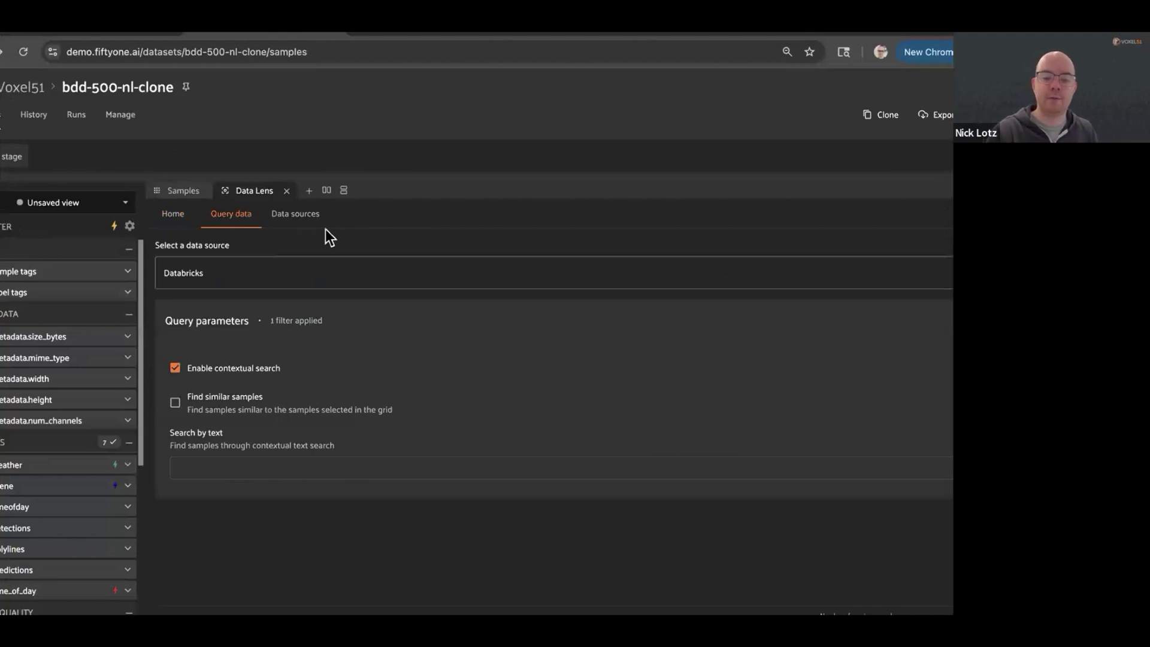
# Show the Data Lens data sources and highlight the Databricks entry.
pyautogui.click(322, 221)
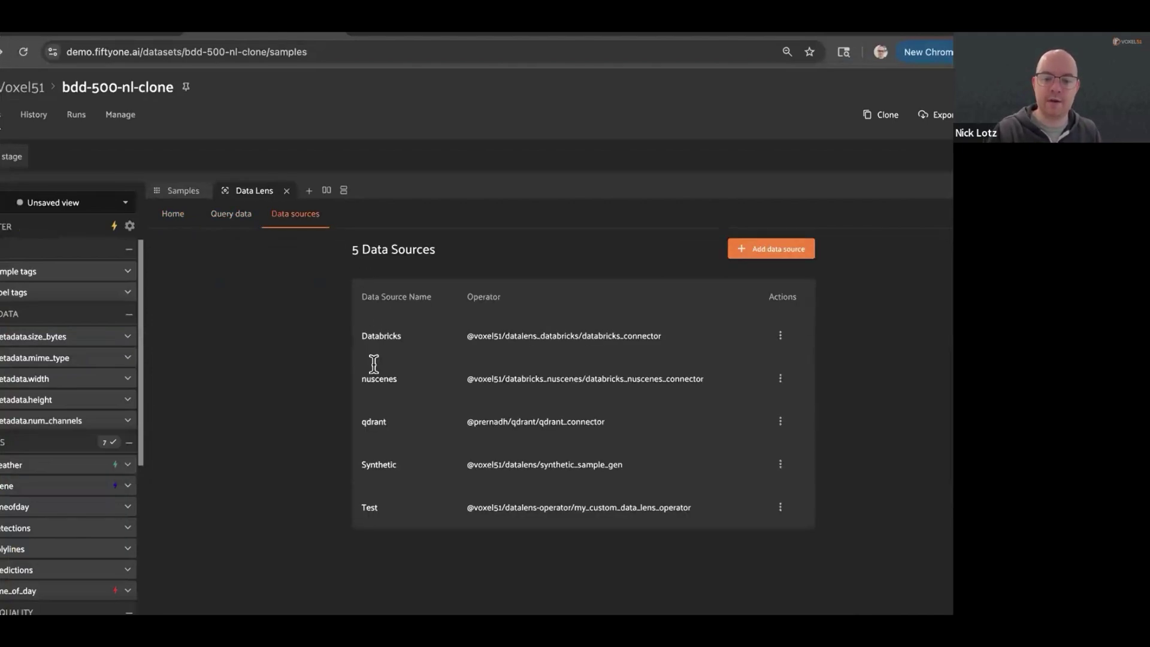
pyautogui.doubleClick(382, 317)
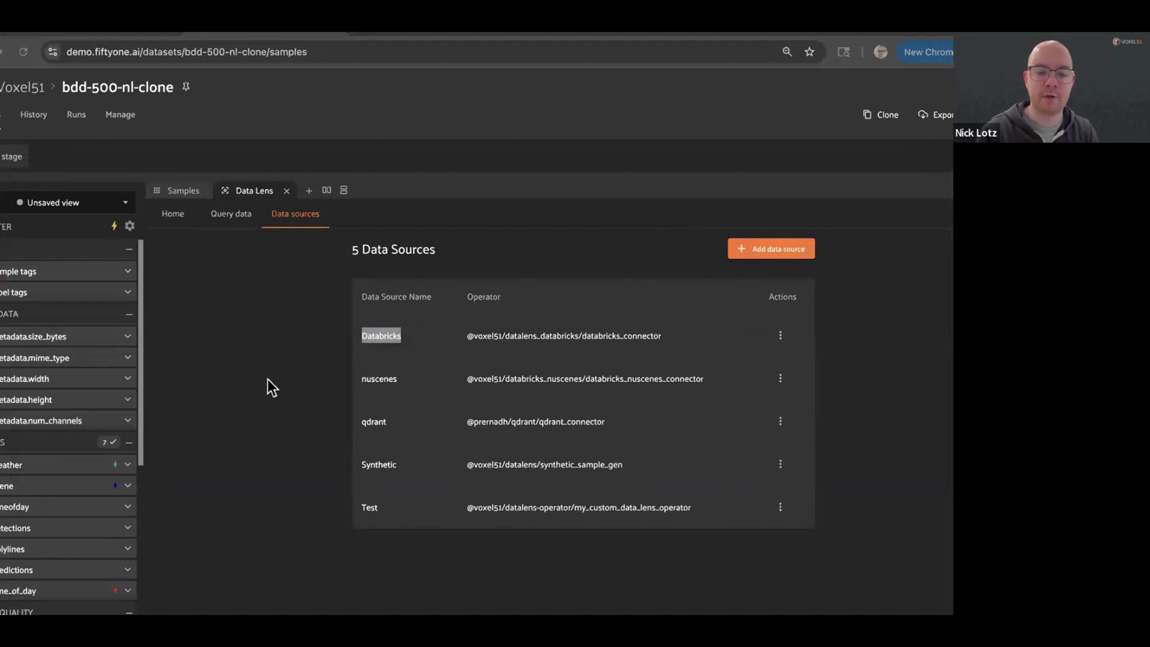
# Switch to the VS Code editor, expand the DatabricksConnector class, and examine its configuration and its time-of-day and weather inputs.
pyautogui.hotkey('alt', 'Tab')
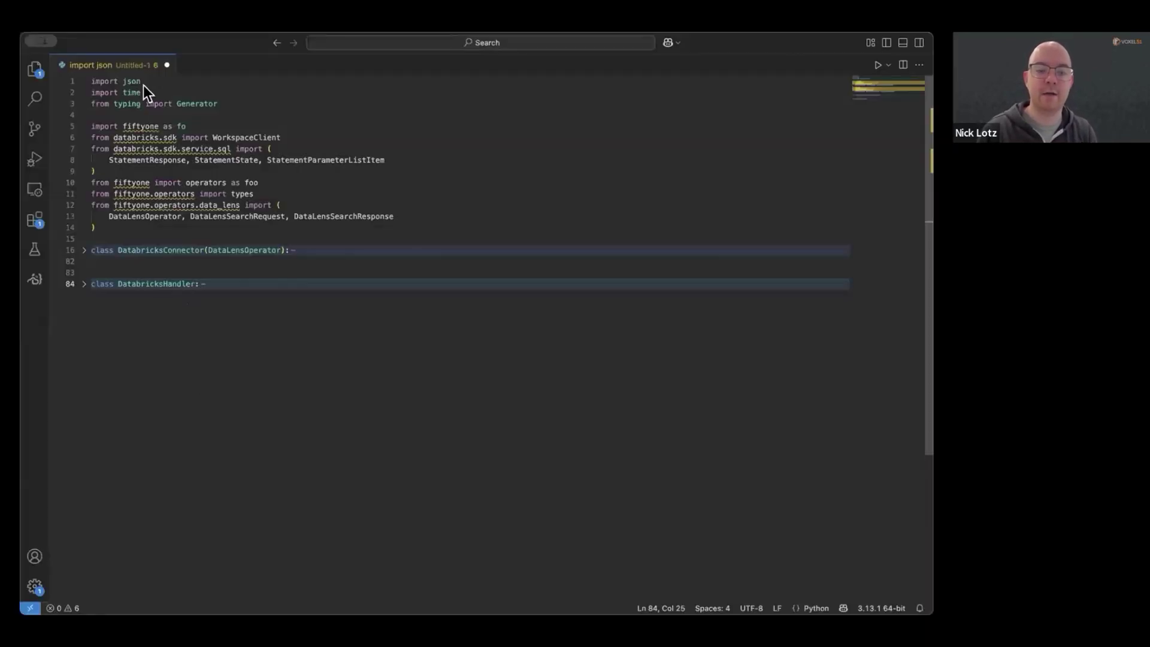
pyautogui.click(84, 250)
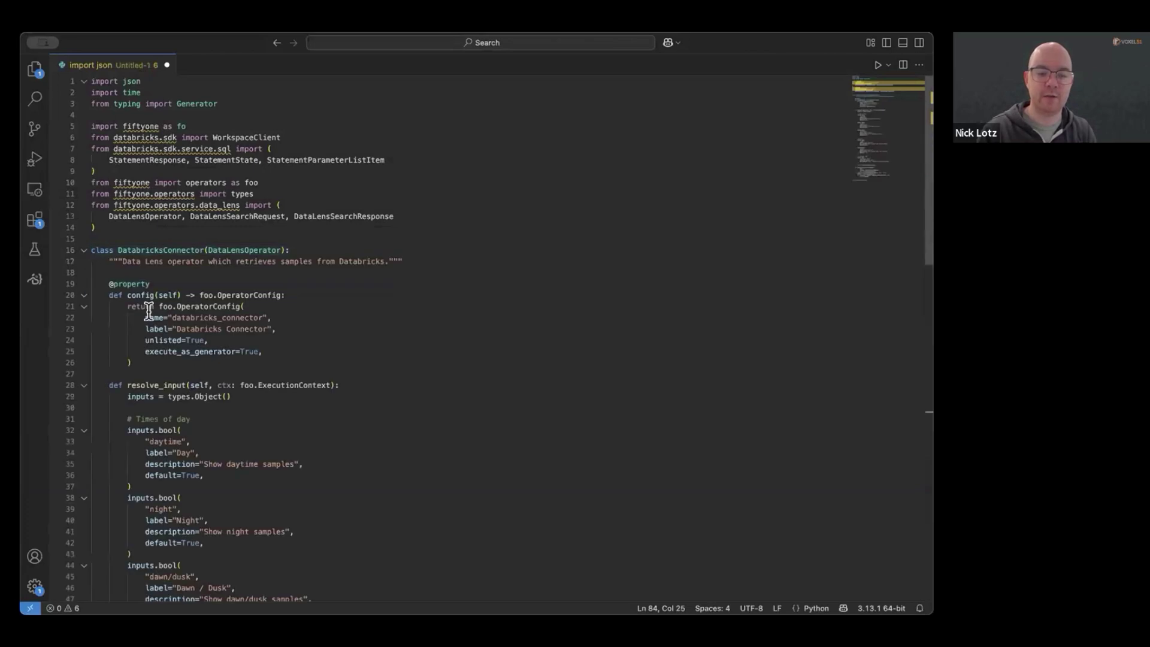
pyautogui.scroll(-5, 148, 311)
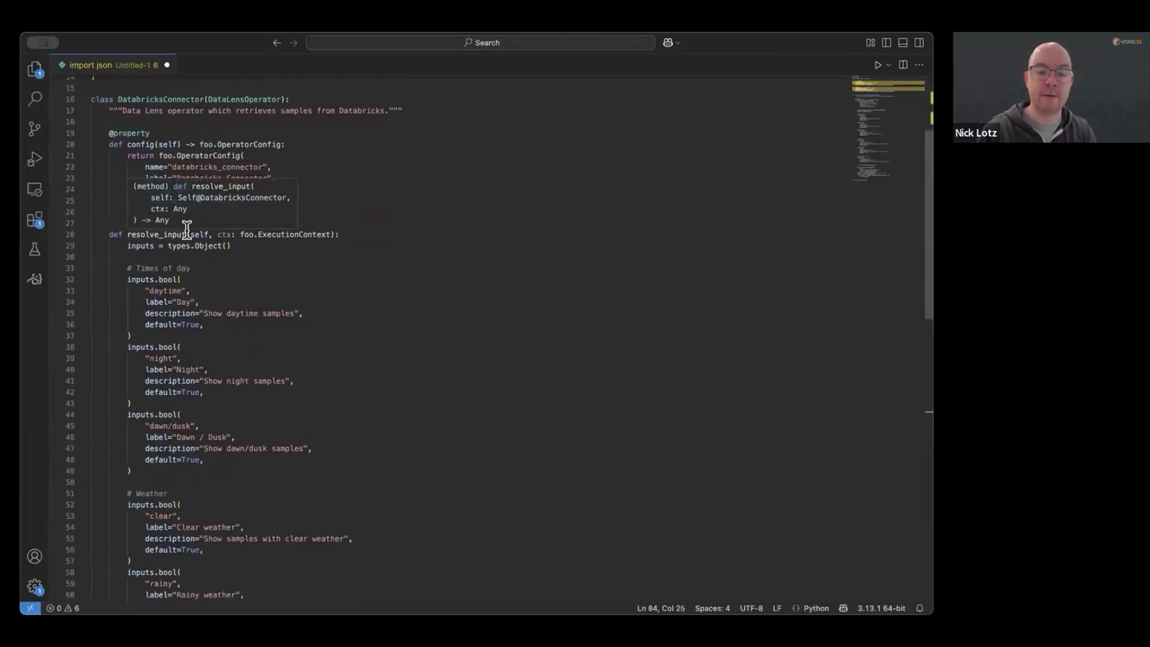
pyautogui.scroll(2, 185, 230)
pyautogui.scroll(-1, 186, 231)
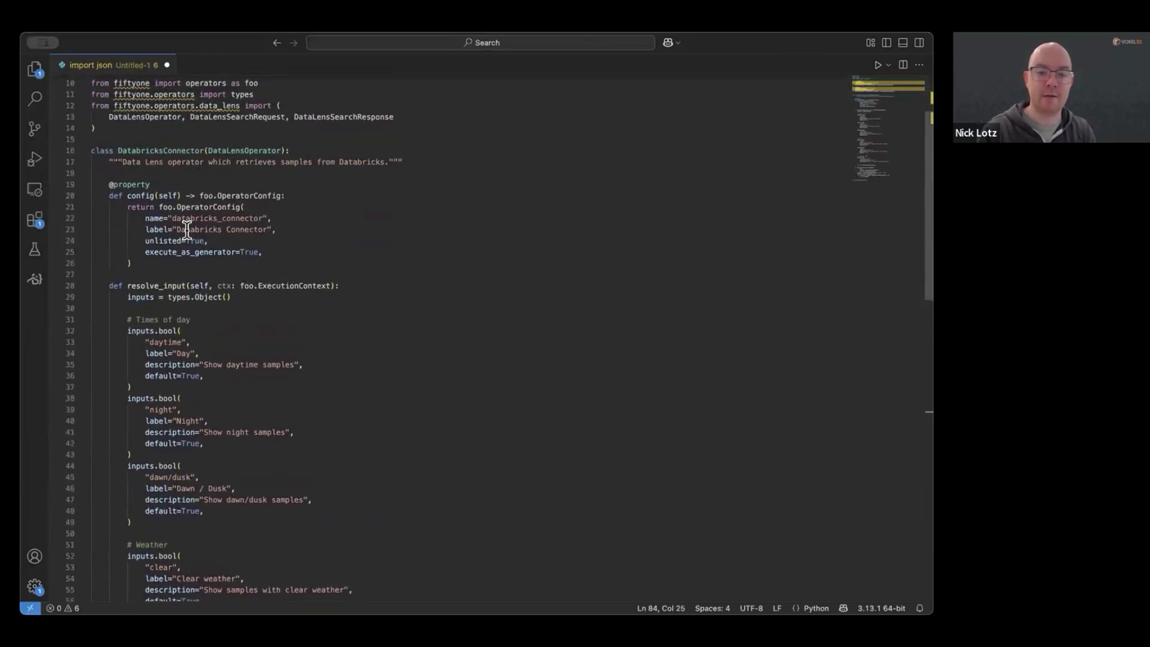
pyautogui.scroll(-3, 187, 231)
pyautogui.scroll(-1, 187, 231)
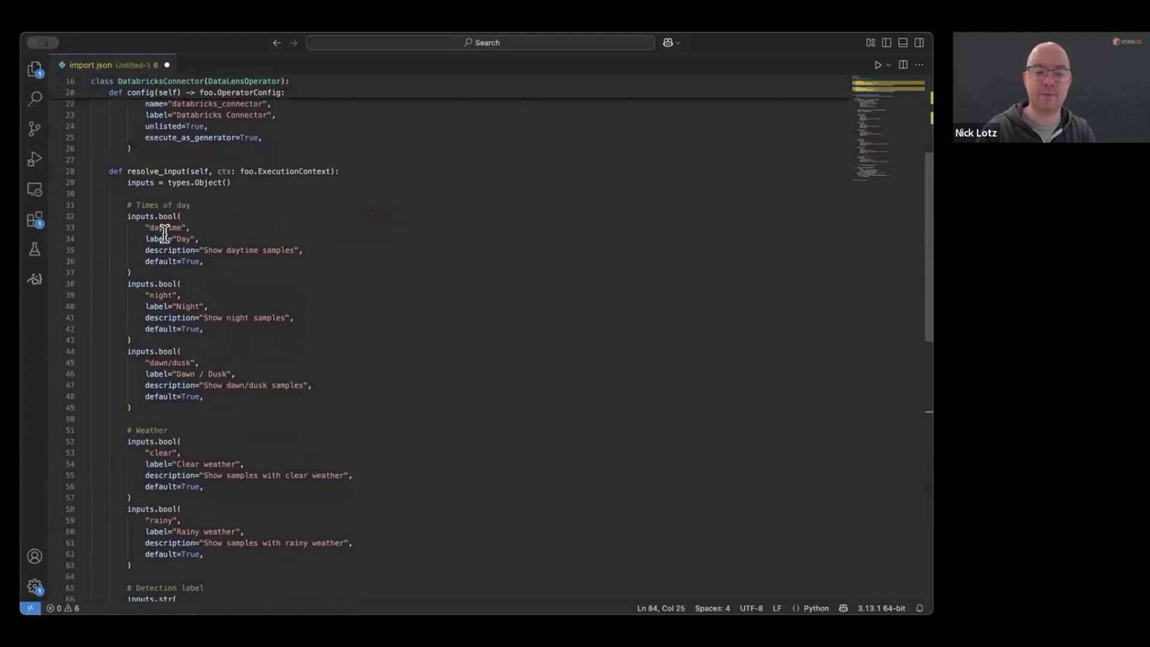
pyautogui.moveTo(93, 250); pyautogui.dragTo(232, 487)
pyautogui.scroll(-10, 231, 487)
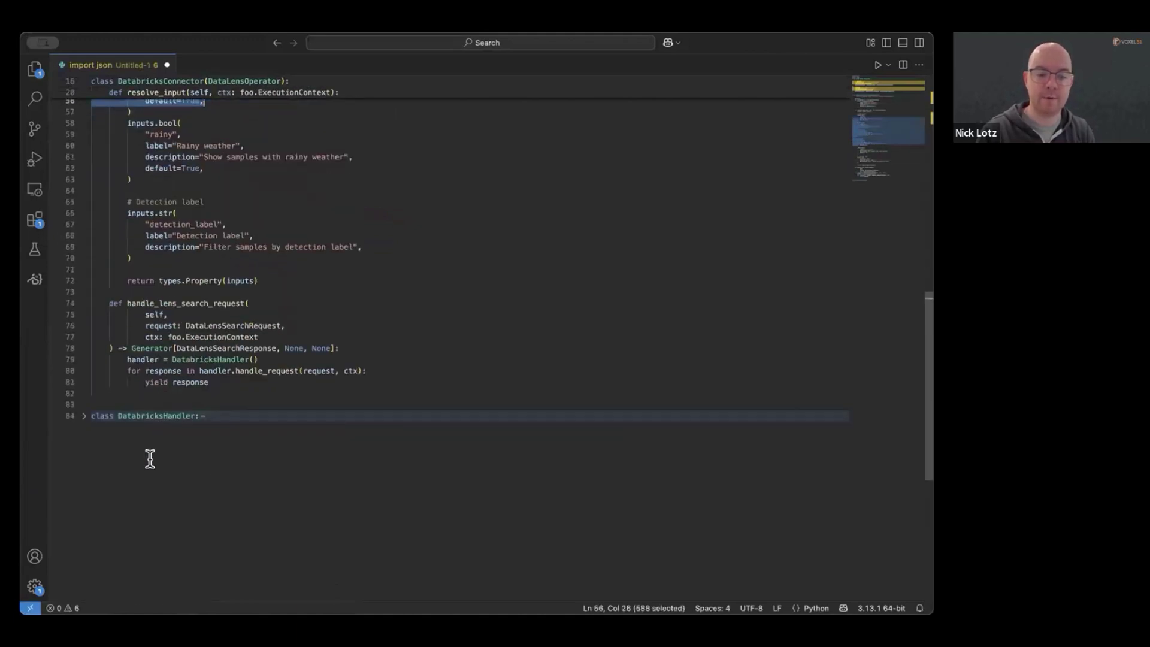
# Expand the DatabricksHandler class, examine its request handling and client initialization, and switch back to FiftyOne in the browser.
pyautogui.scroll(-6, 186, 434)
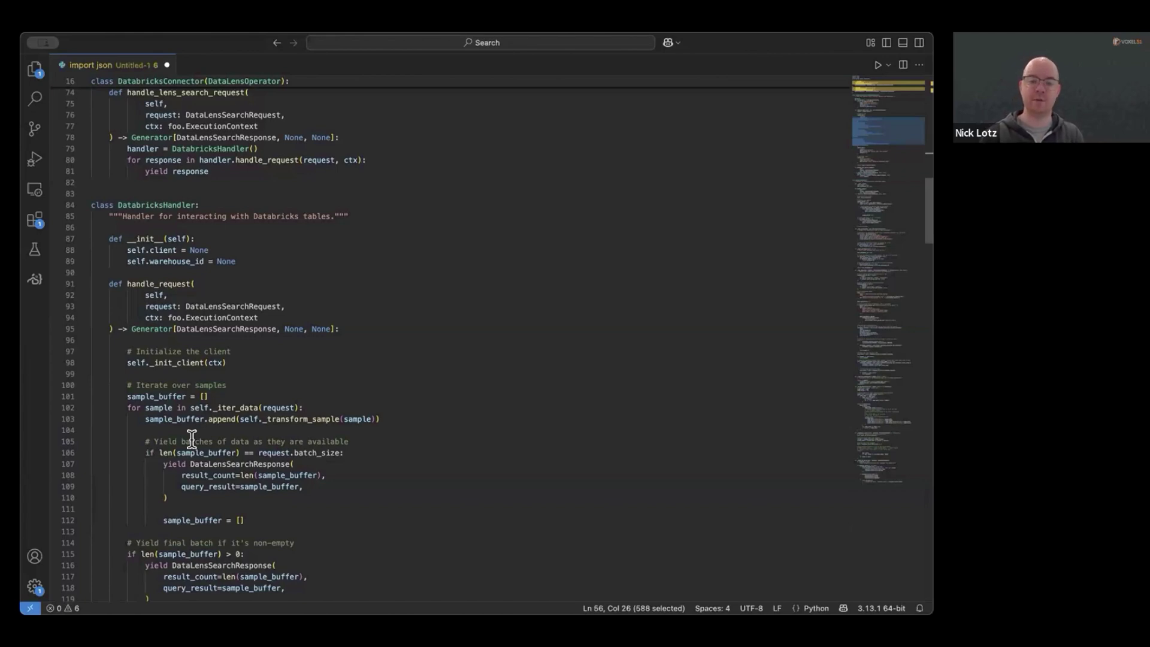
pyautogui.scroll(-9, 192, 440)
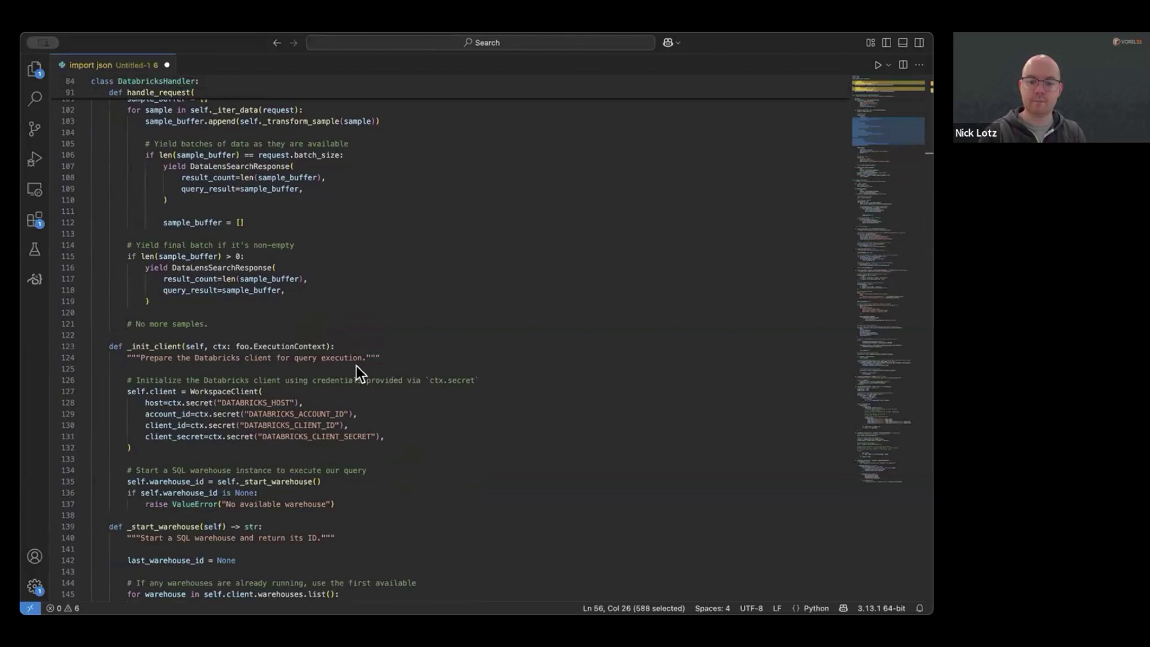
pyautogui.press('super+Tab')
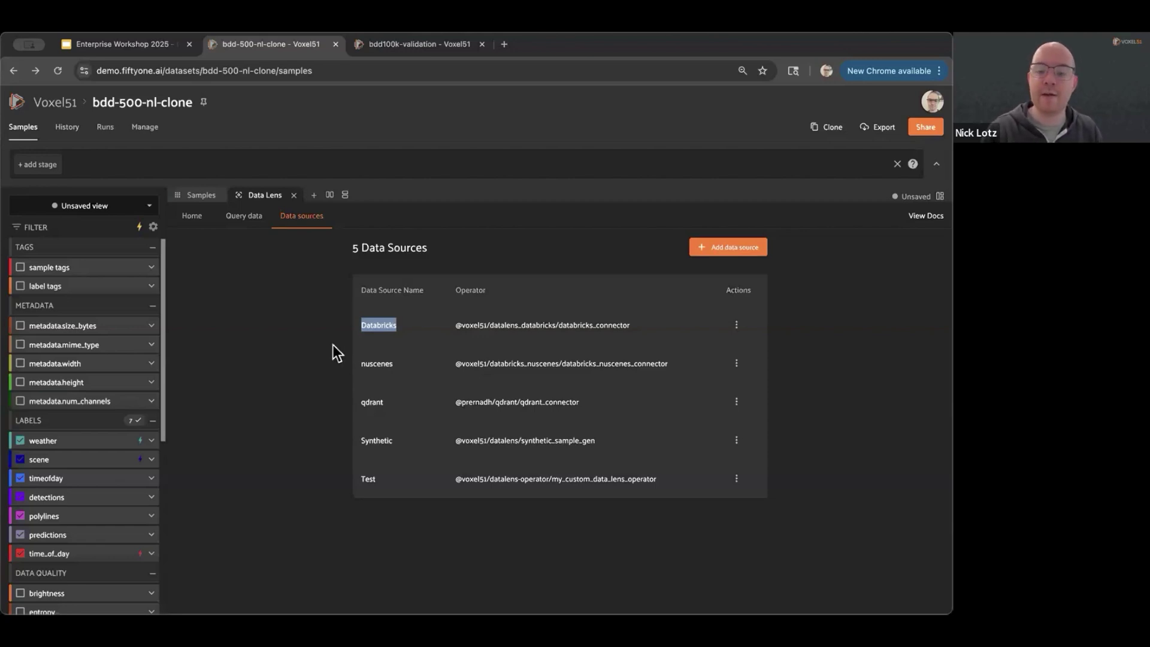
# Query the Databricks source in Data Lens for "pedestrians walking at night" and preview 25 samples.
pyautogui.click(244, 217)
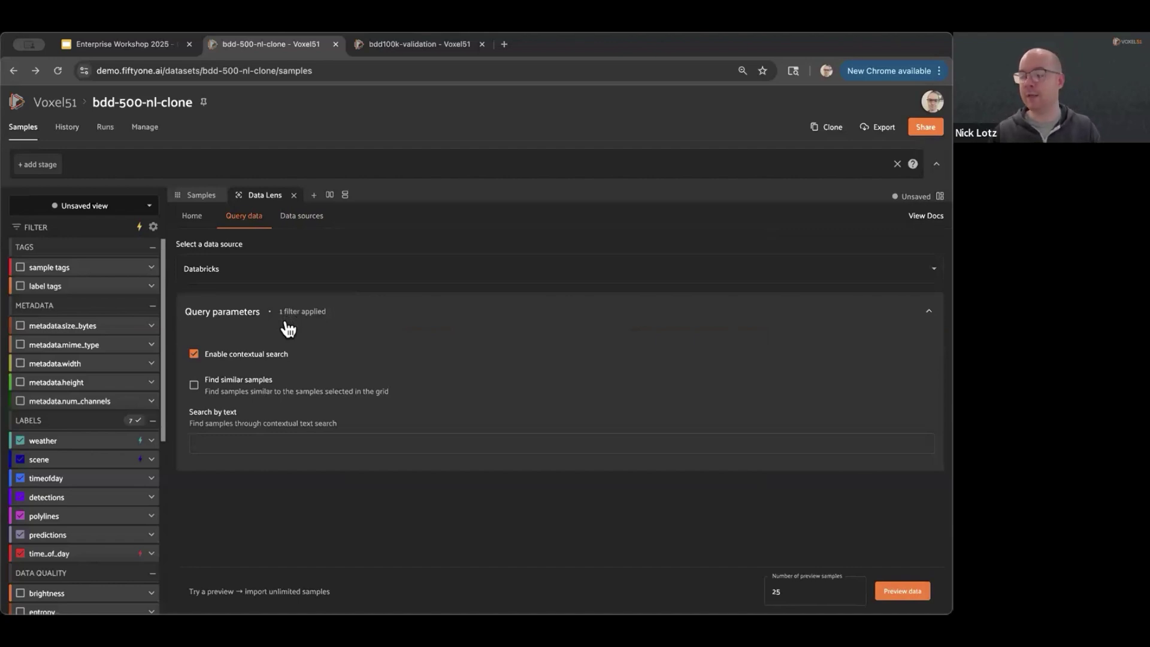
pyautogui.click(278, 444)
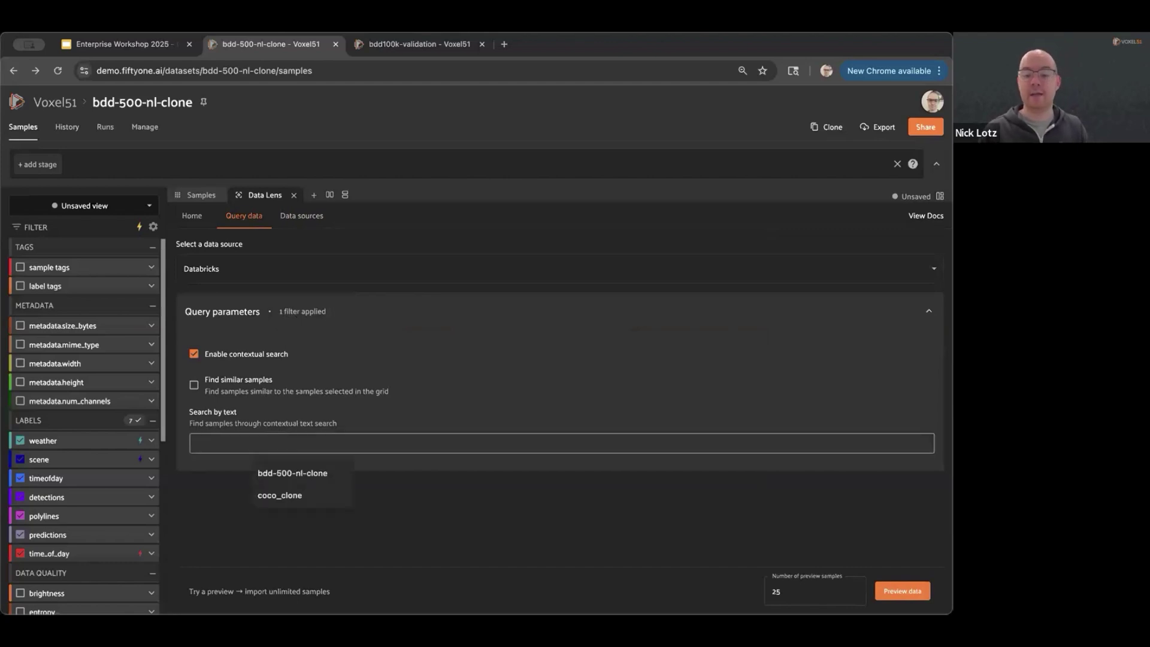
pyautogui.click(465, 557)
pyautogui.click(364, 438)
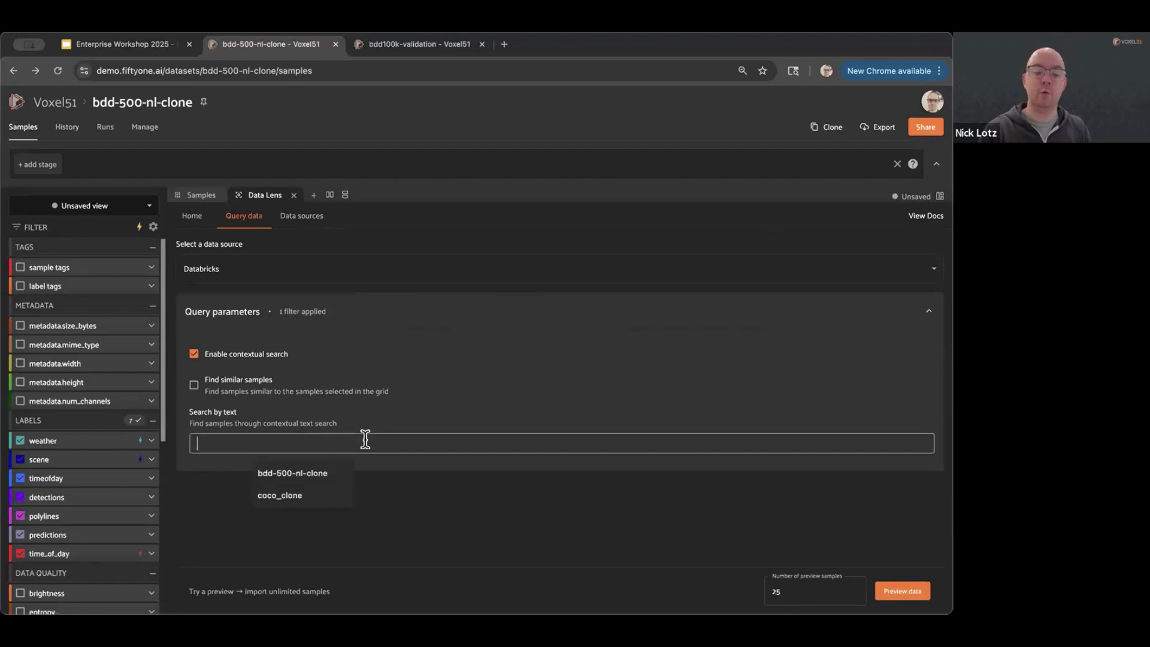
pyautogui.click(373, 476)
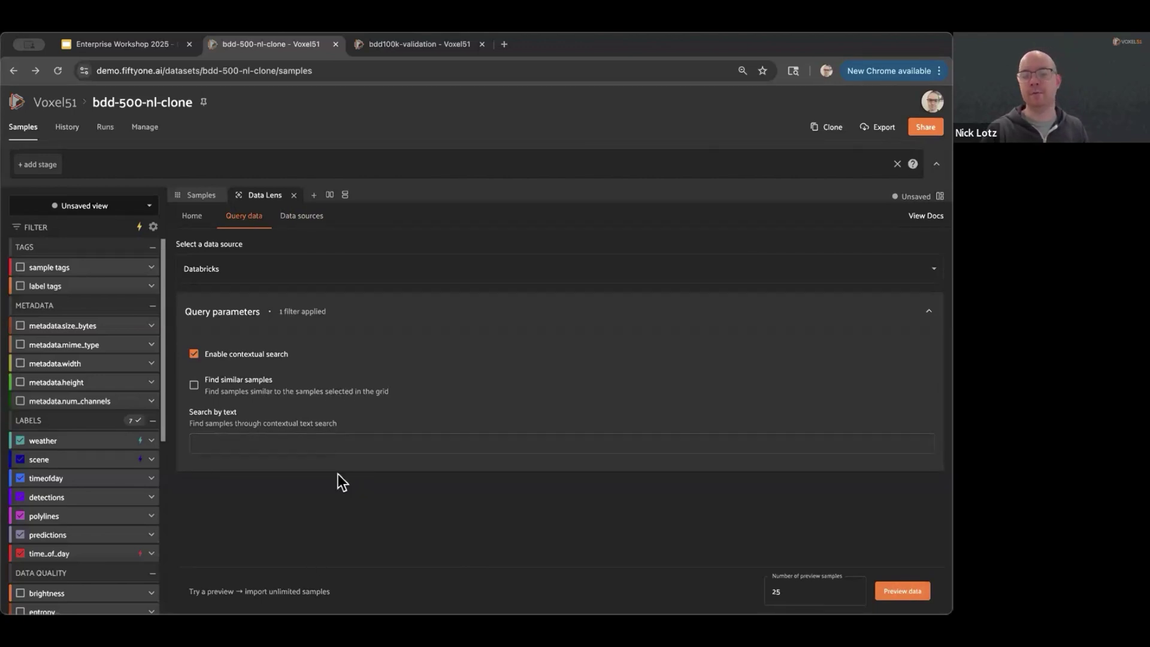
pyautogui.click(281, 443)
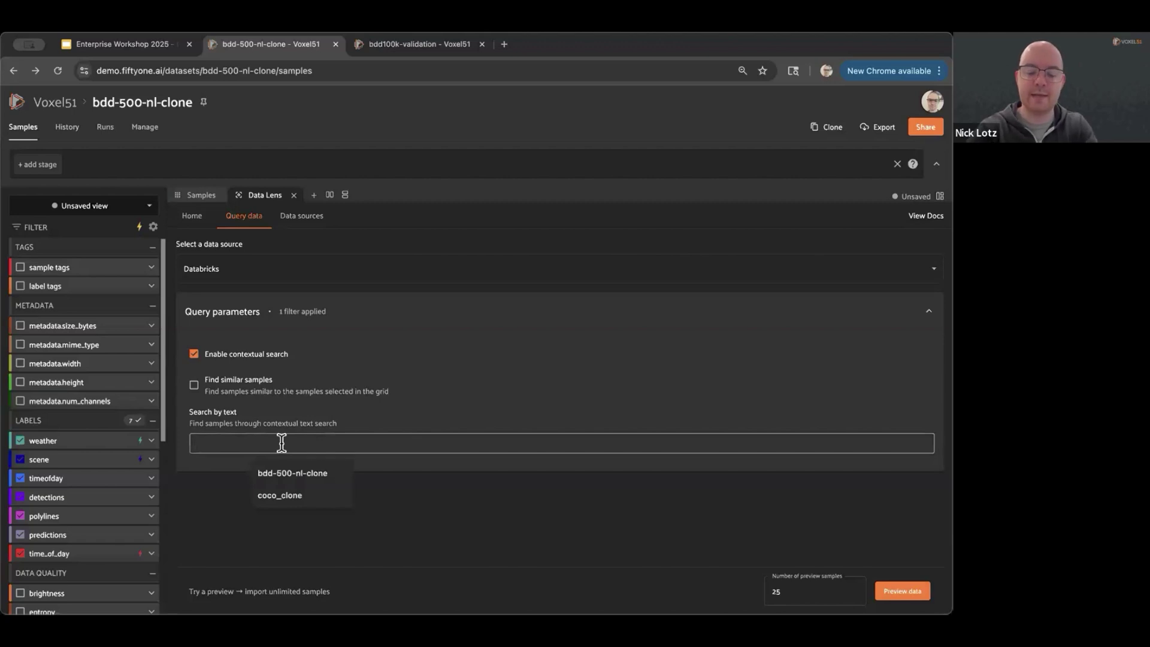
pyautogui.write('pedestrians')
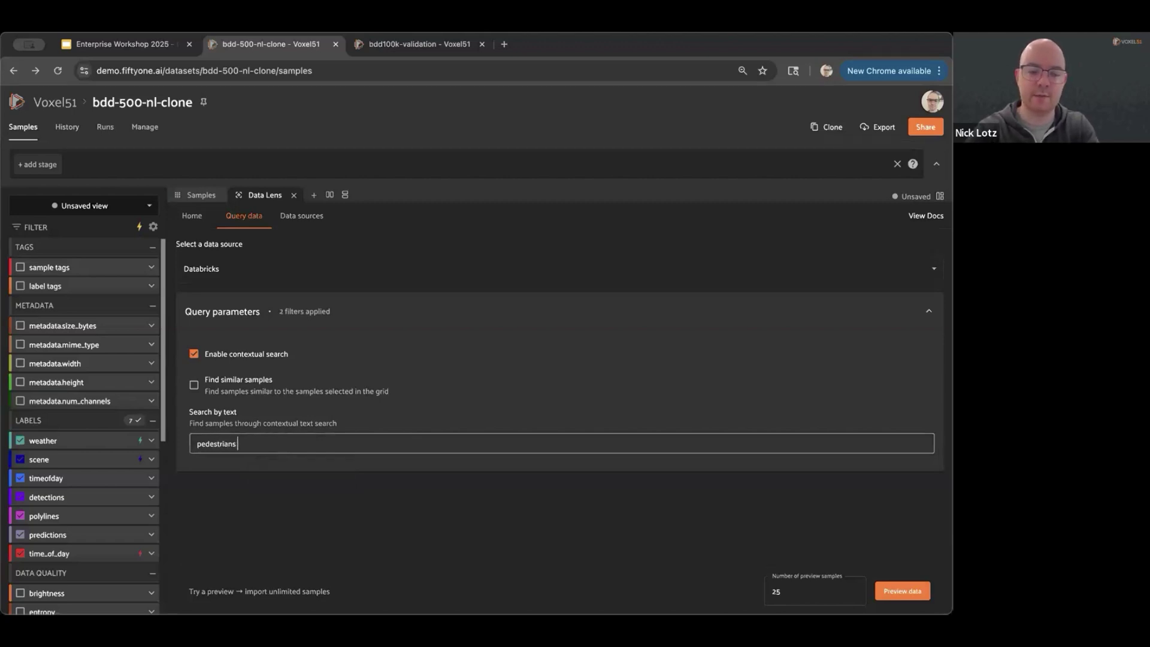
pyautogui.write(' walking at night')
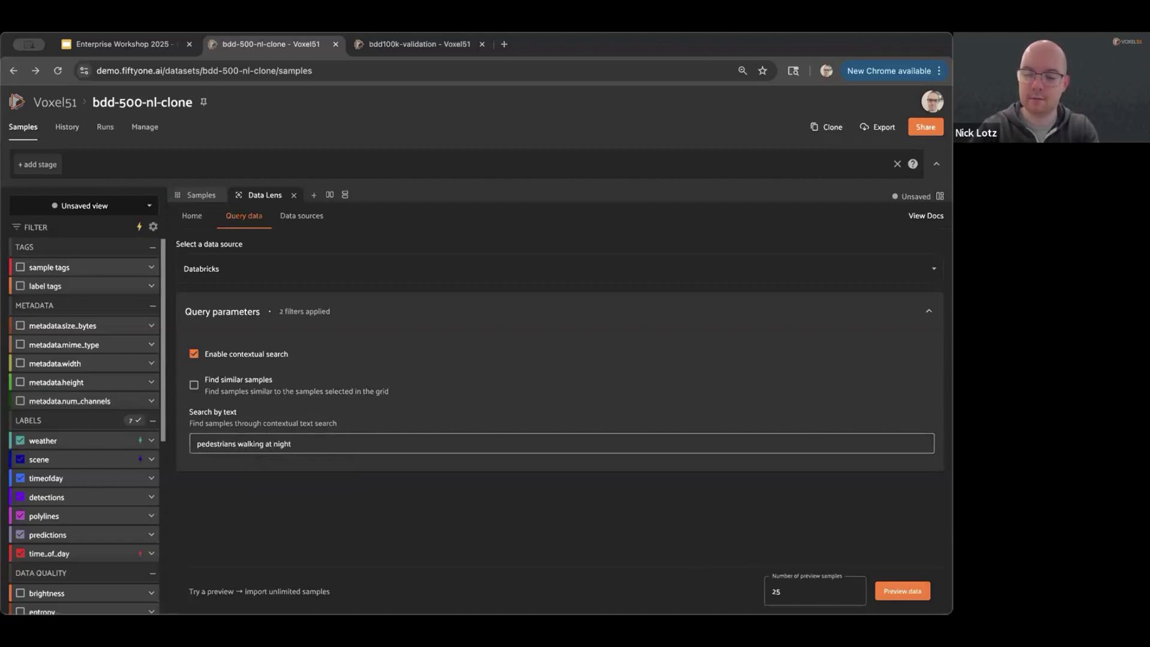
pyautogui.press('Return')
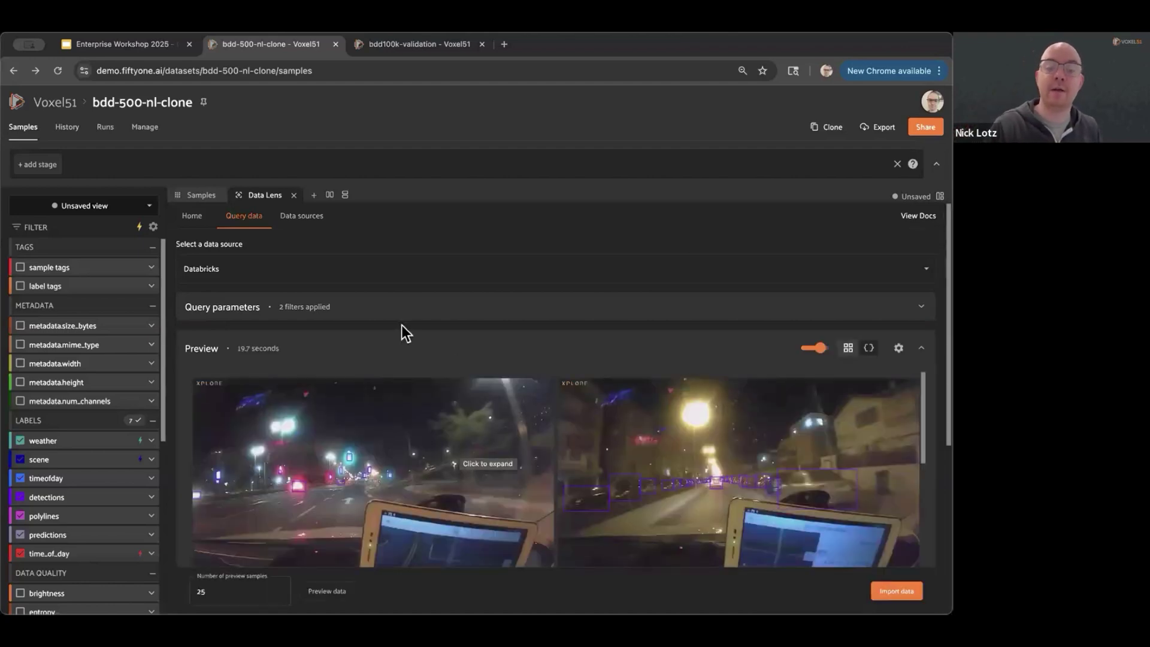
# Shrink the preview thumbnails to fit more per row and look through the previewed night driving samples.
pyautogui.scroll(-1, 411, 332)
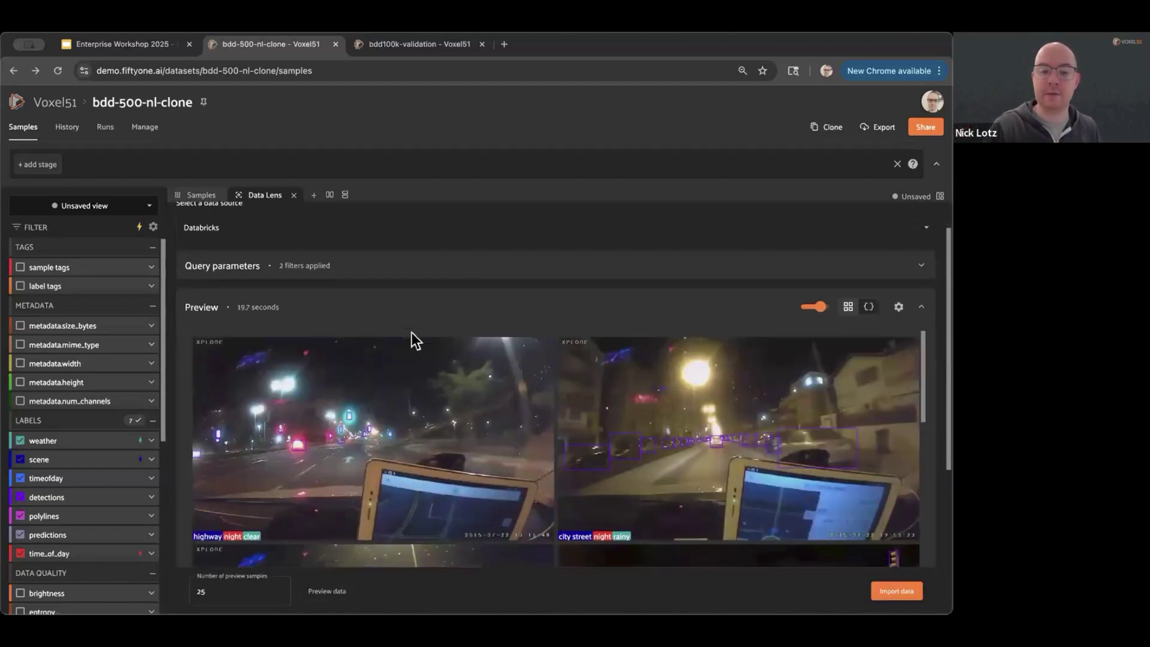
pyautogui.click(818, 309)
pyautogui.moveTo(817, 310); pyautogui.dragTo(767, 302)
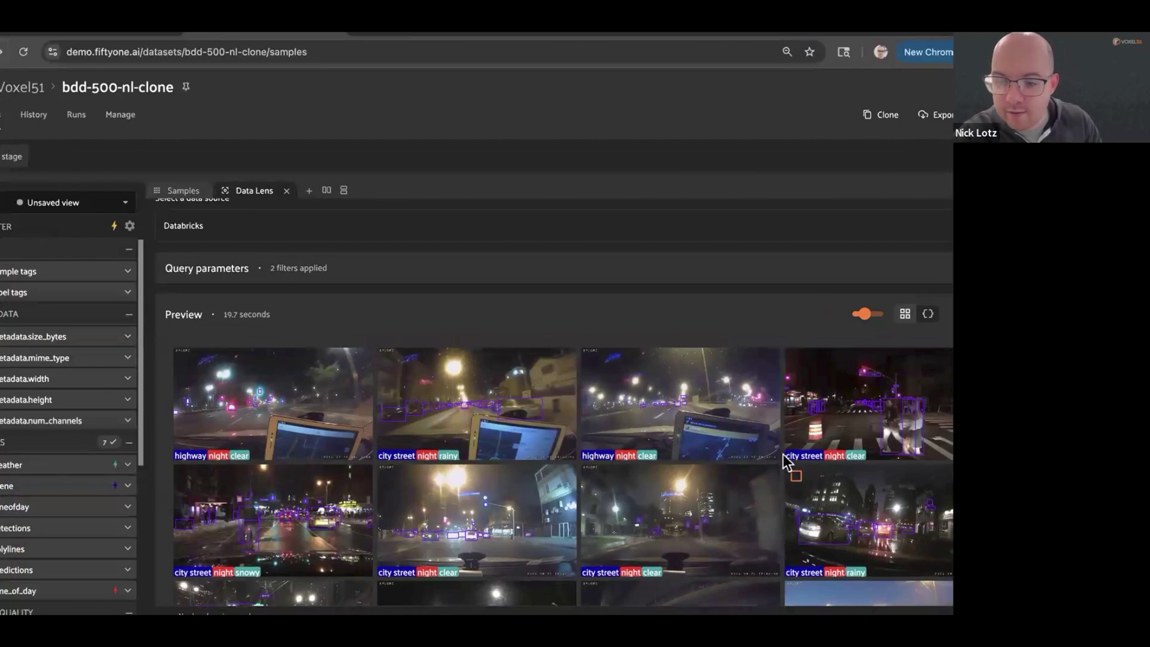
pyautogui.scroll(-1, 620, 429)
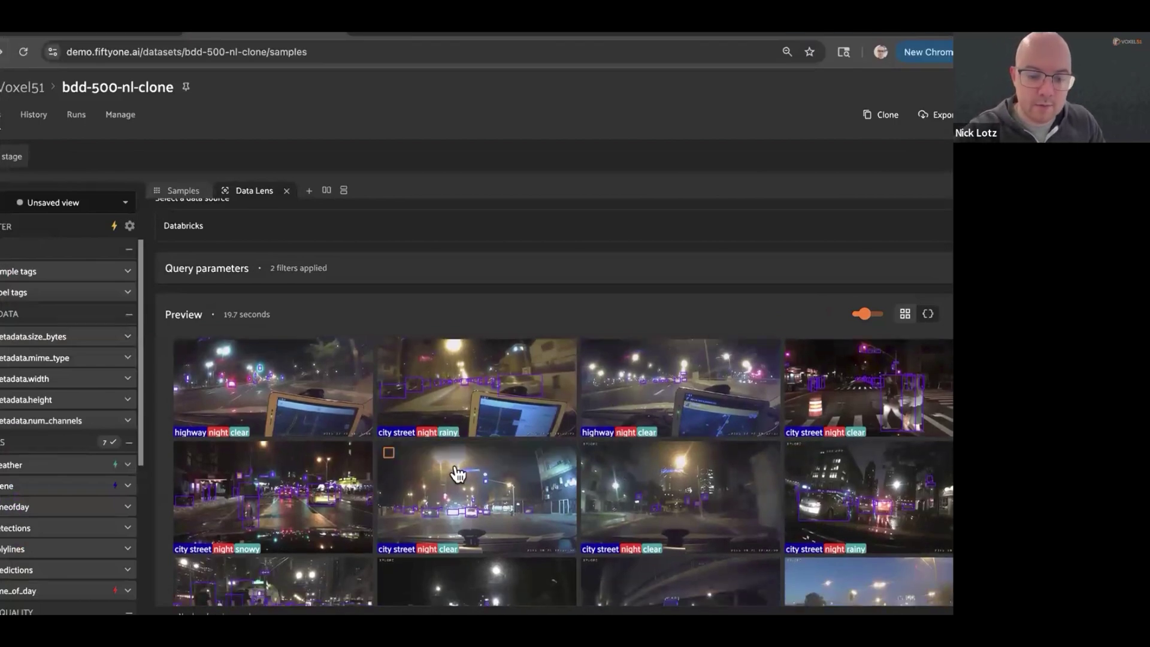
pyautogui.click(862, 314)
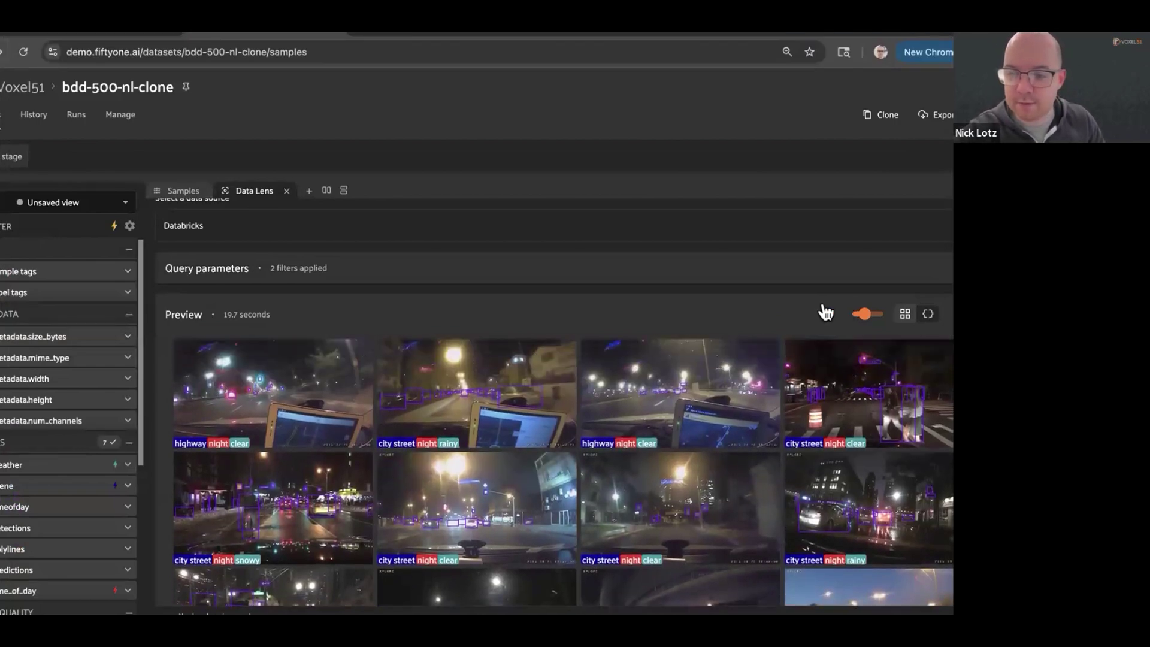
pyautogui.scroll(-5, 336, 429)
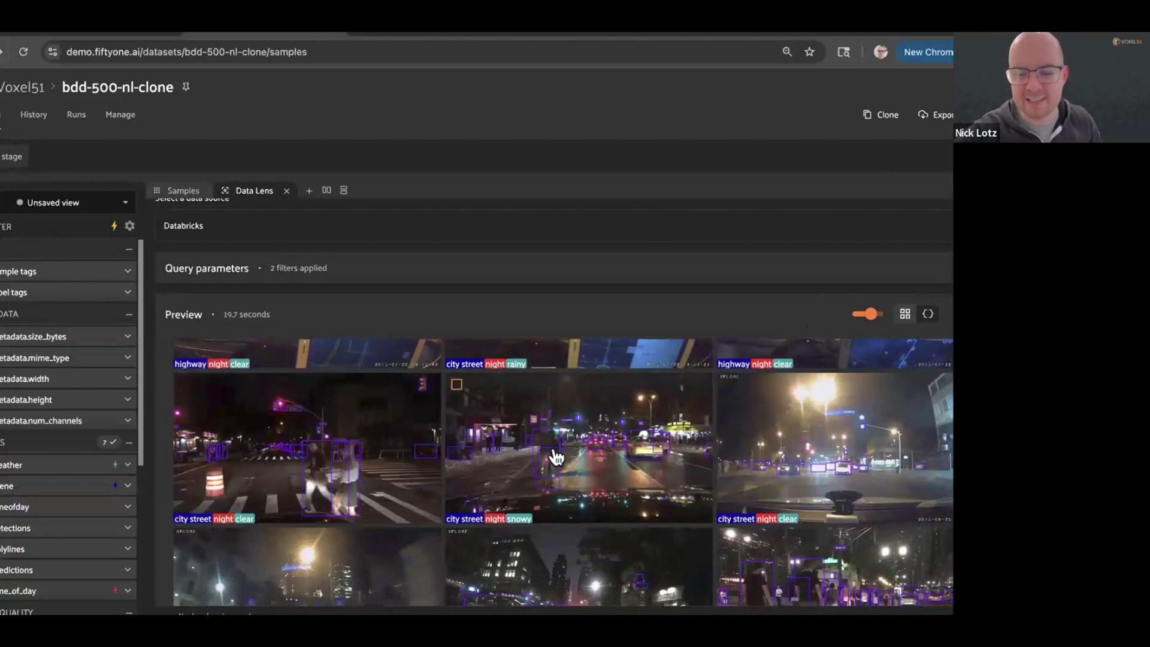
pyautogui.scroll(-2, 560, 461)
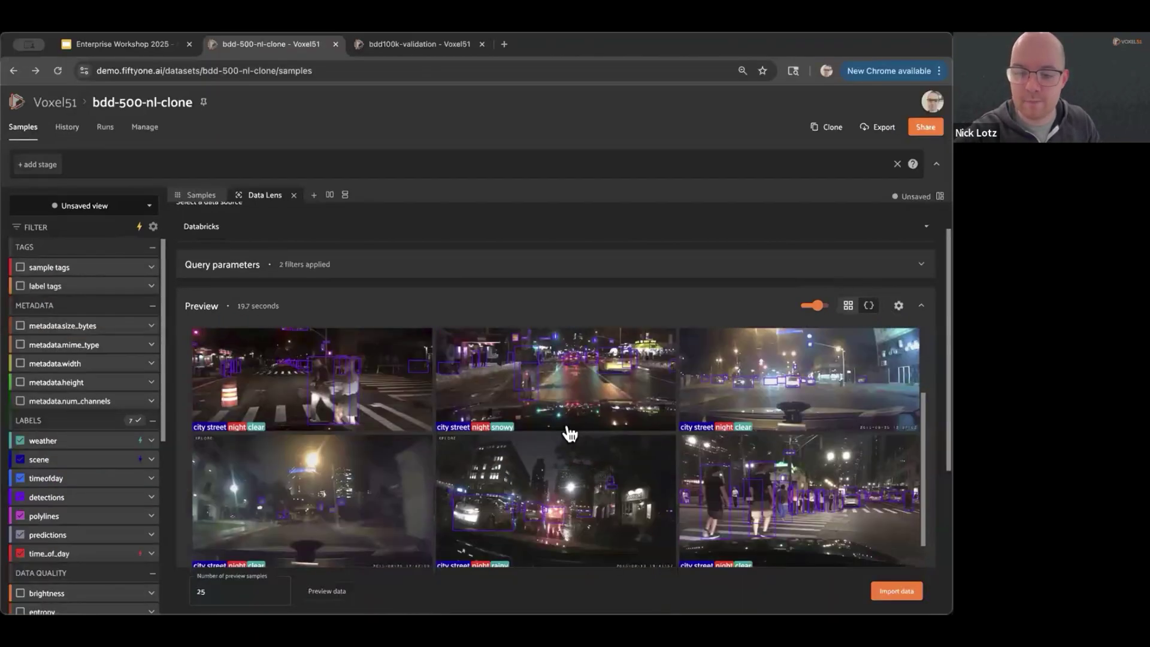
pyautogui.scroll(-2, 560, 434)
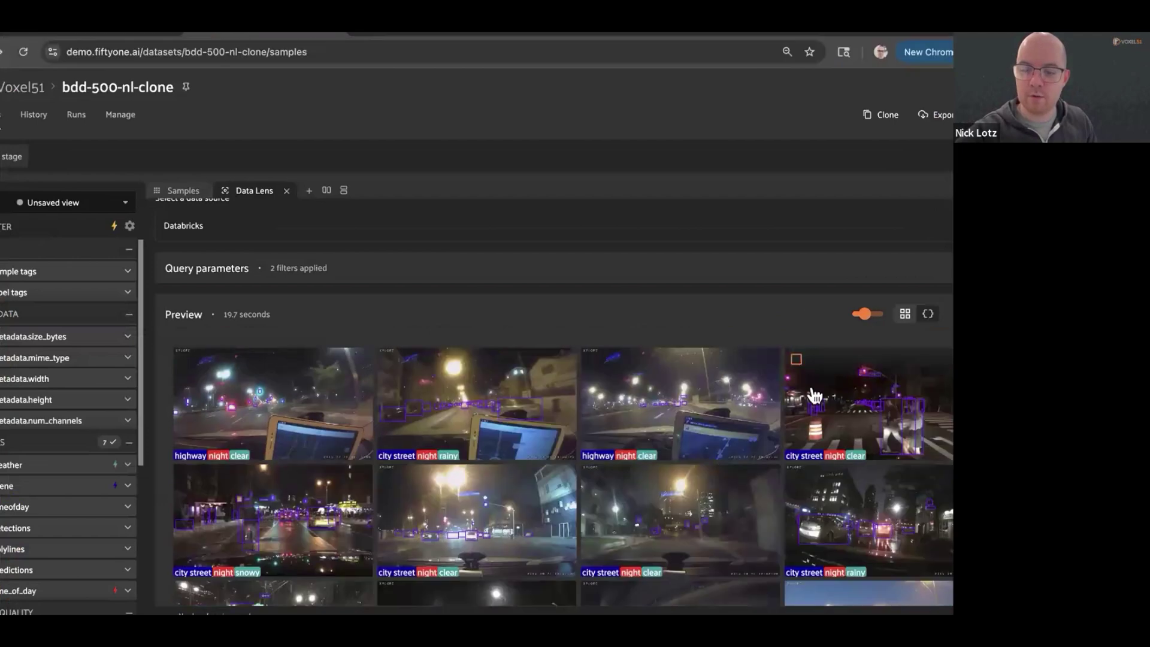
pyautogui.scroll(-2, 810, 396)
pyautogui.scroll(-3, 811, 396)
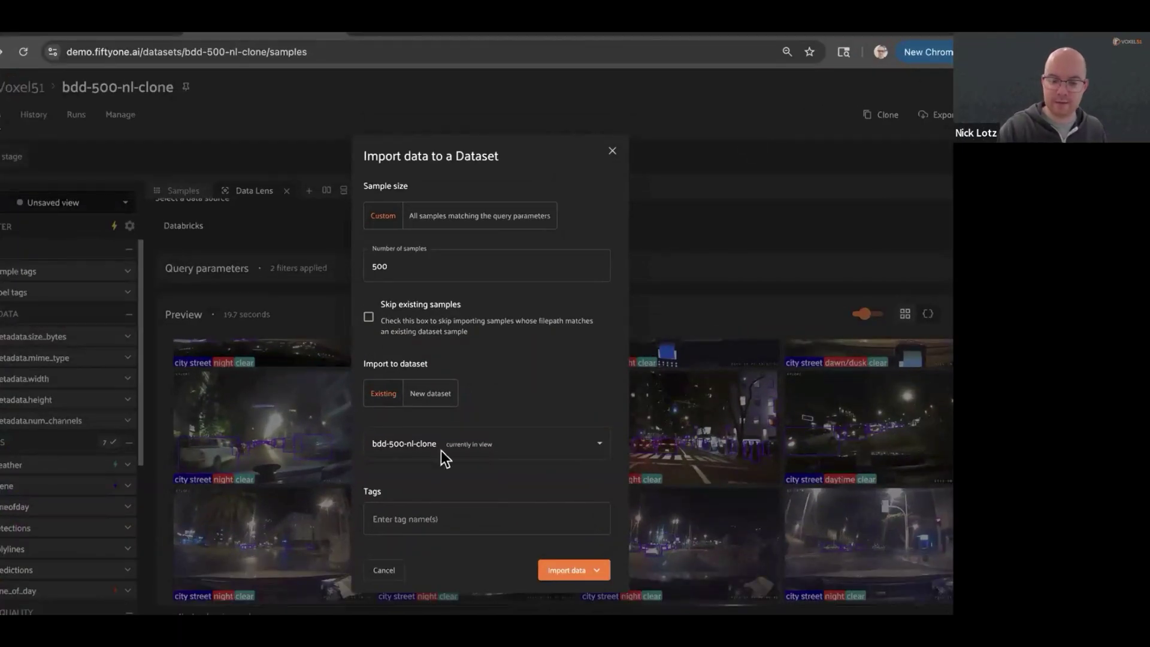
# Set the import size to 25 samples, enter the tag databricks-import-0604, and schedule the import into the existing bdd-500-nl-clone dataset.
pyautogui.doubleClick(411, 263)
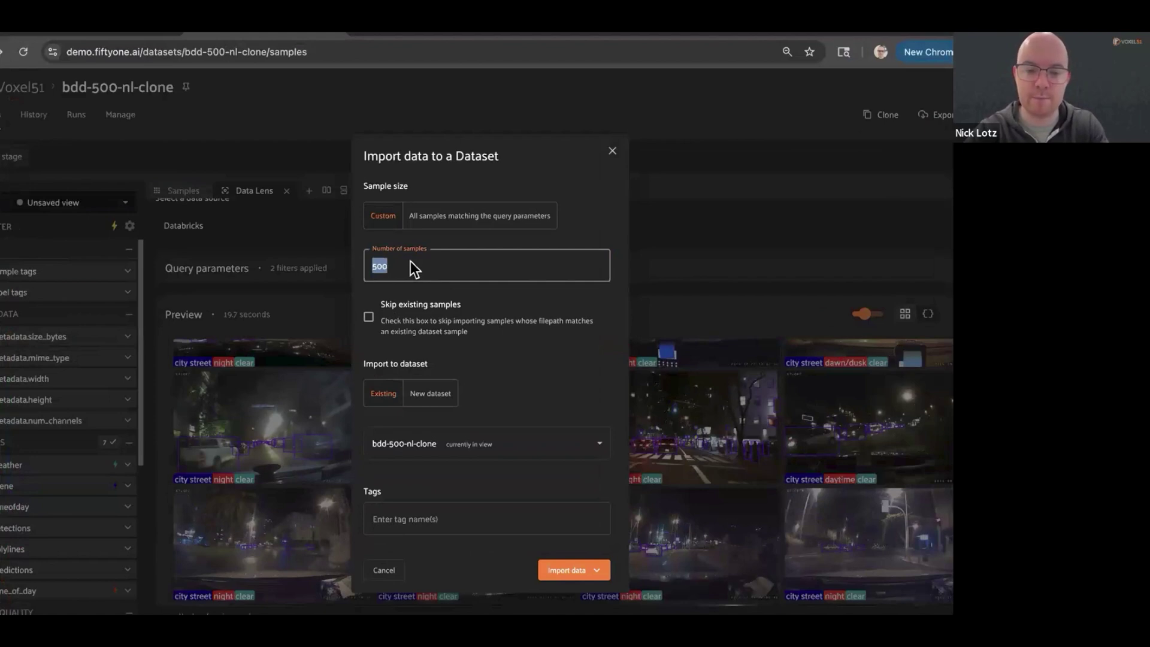
pyautogui.write('25')
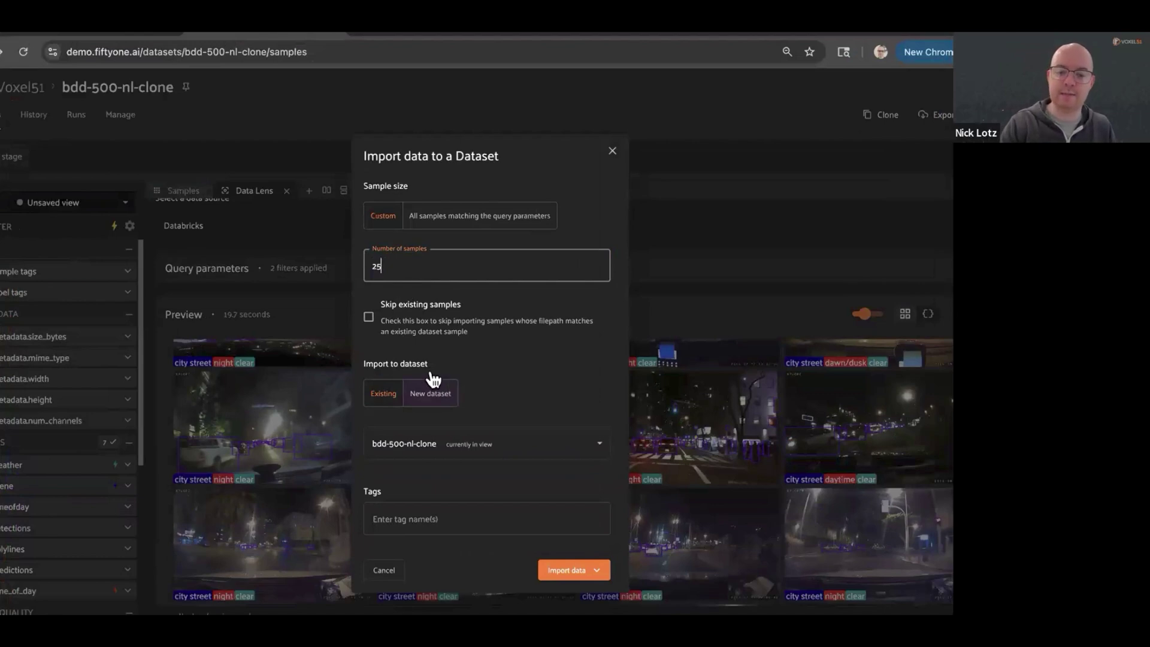
pyautogui.click(412, 484)
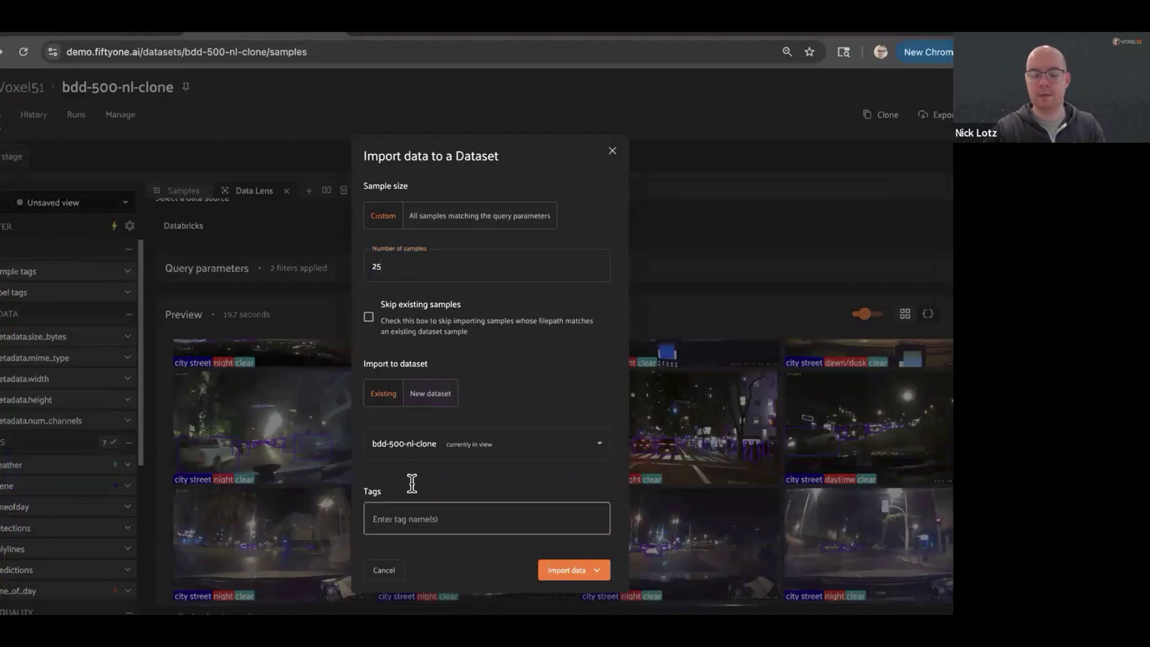
pyautogui.write('dat')
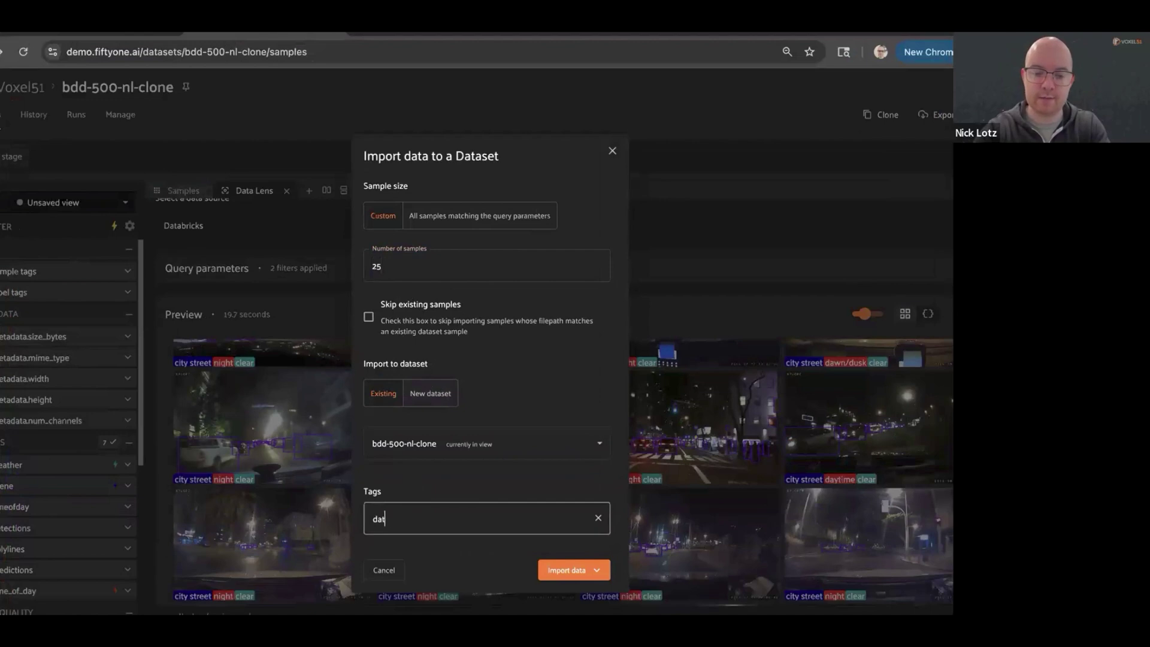
pyautogui.write('abricks-import-')
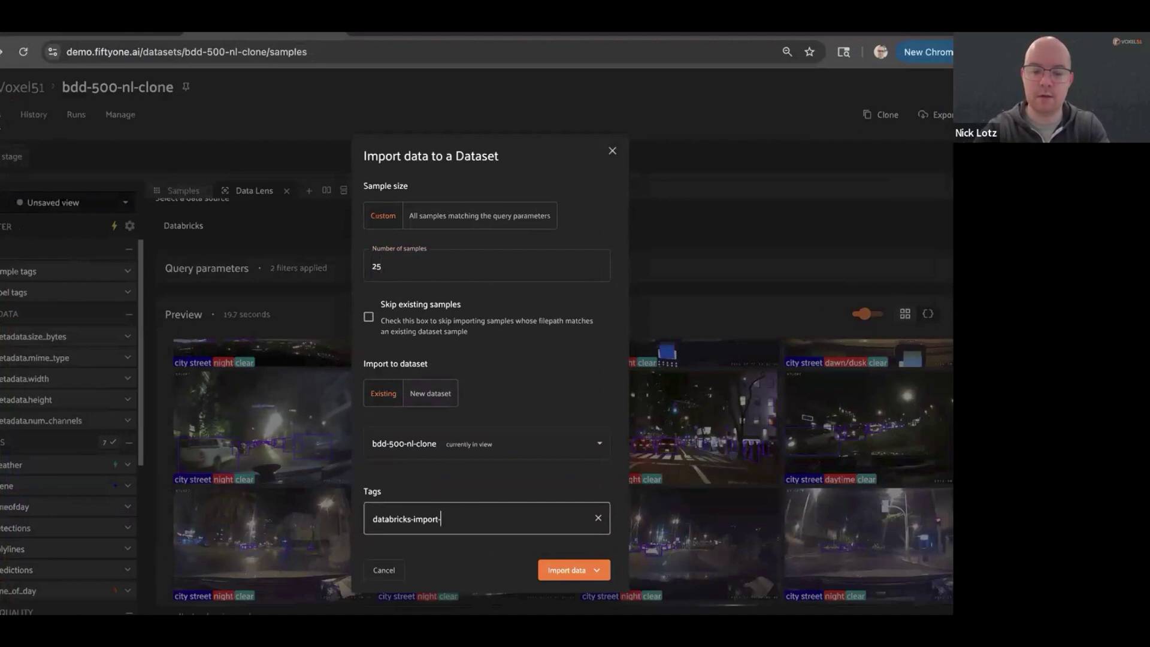
pyautogui.write('0604')
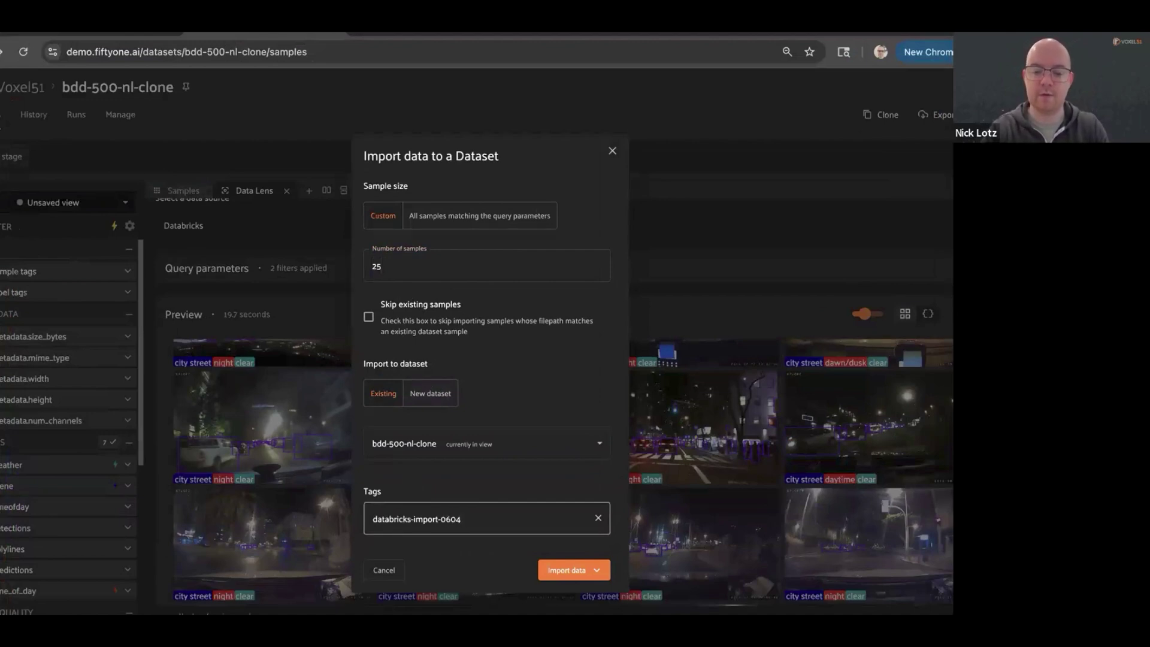
pyautogui.click(546, 569)
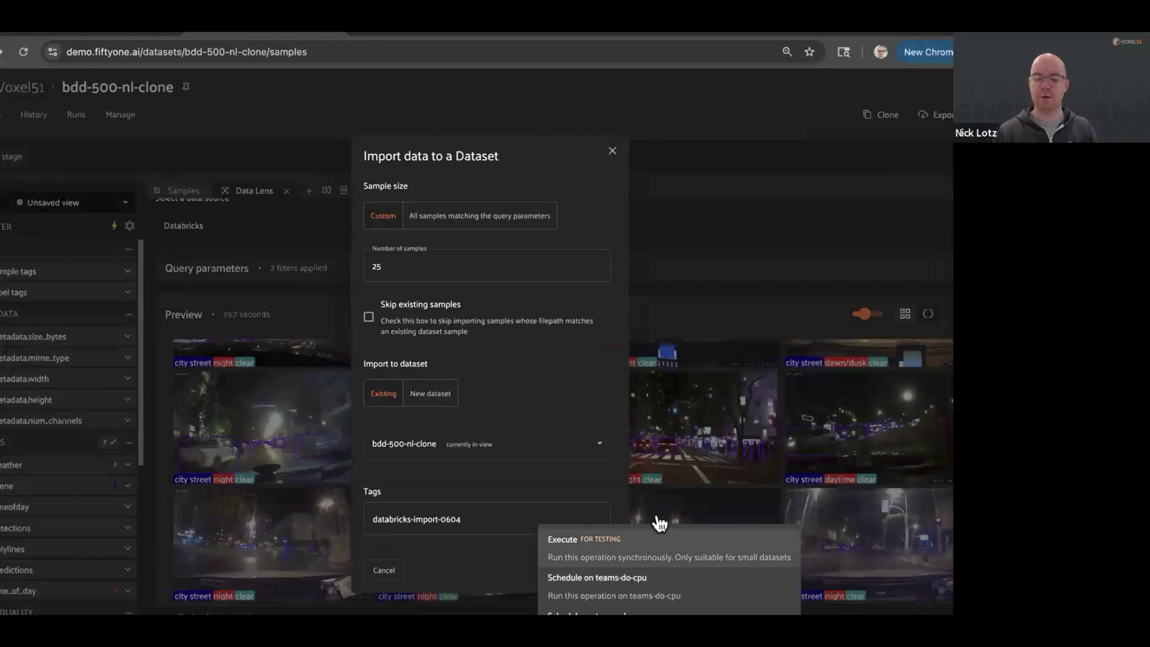
pyautogui.click(642, 564)
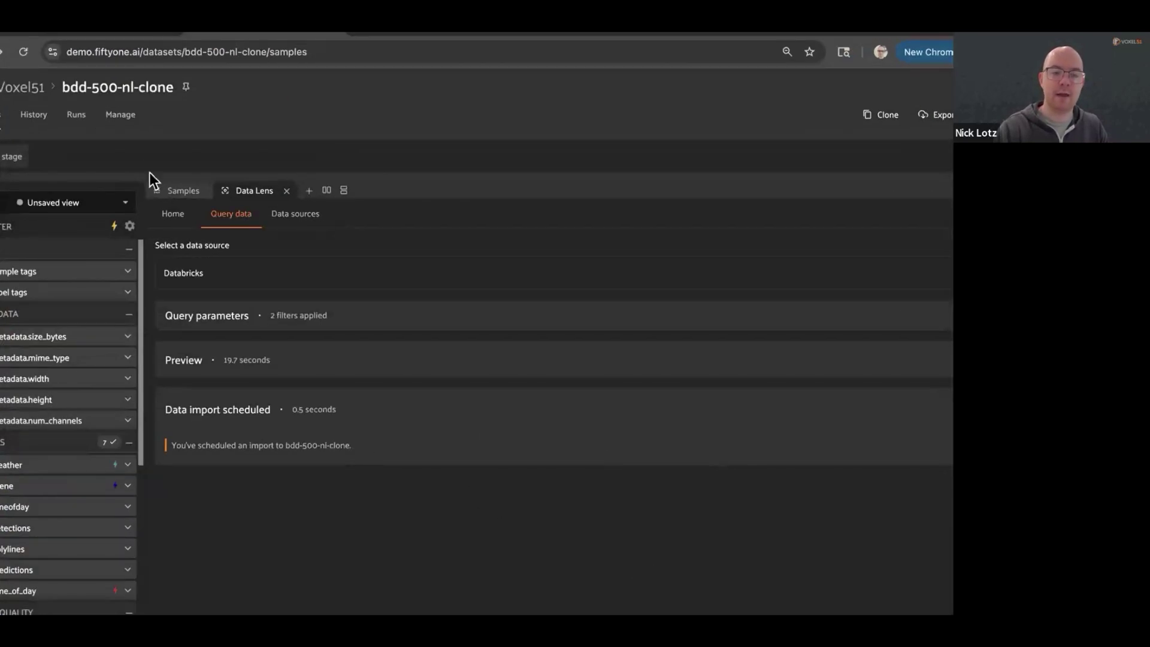
# Examine the input details of the newest lens_datasource_connector run, return to the dataset's sample grid, and reload the page.
pyautogui.click(104, 134)
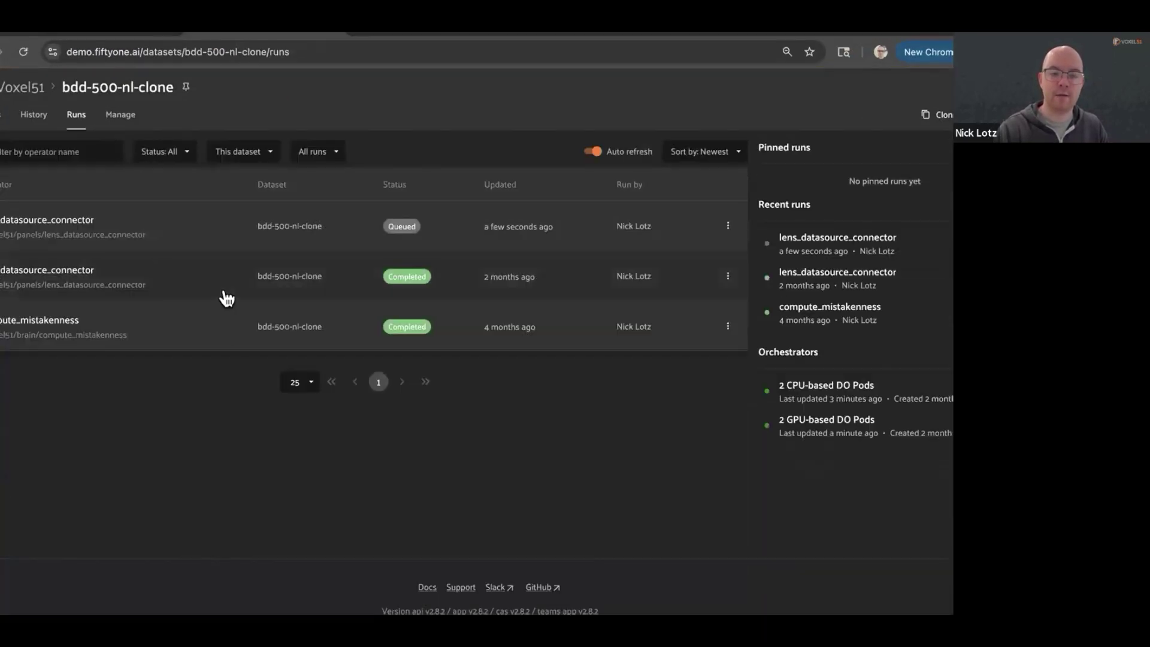
pyautogui.click(249, 229)
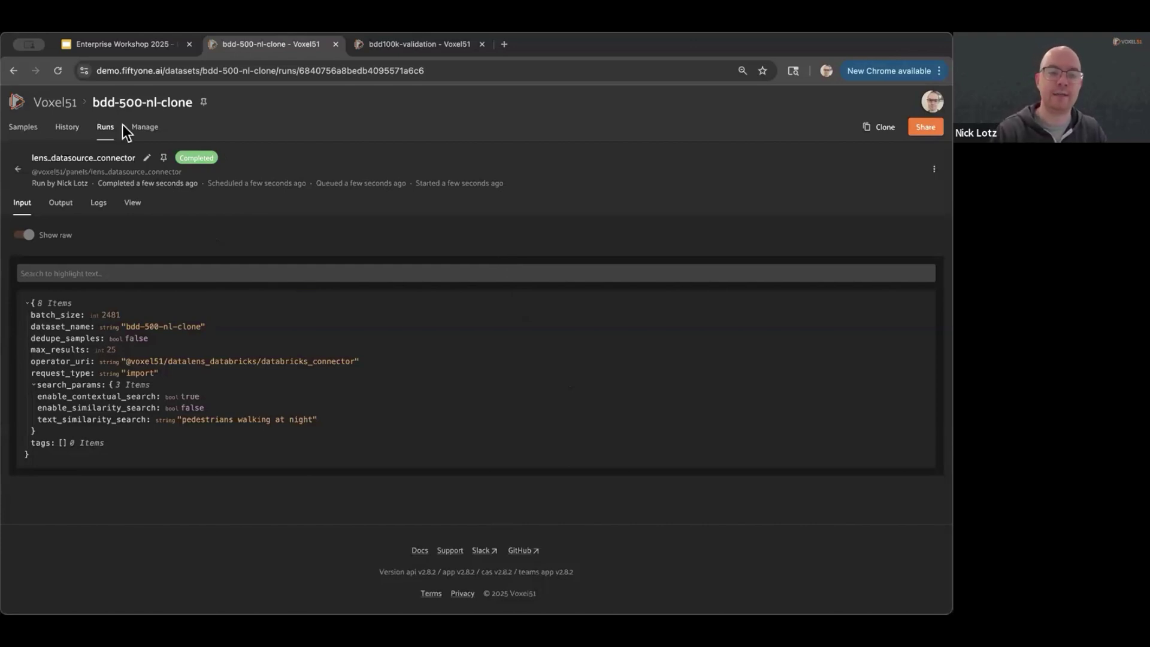
pyautogui.click(26, 127)
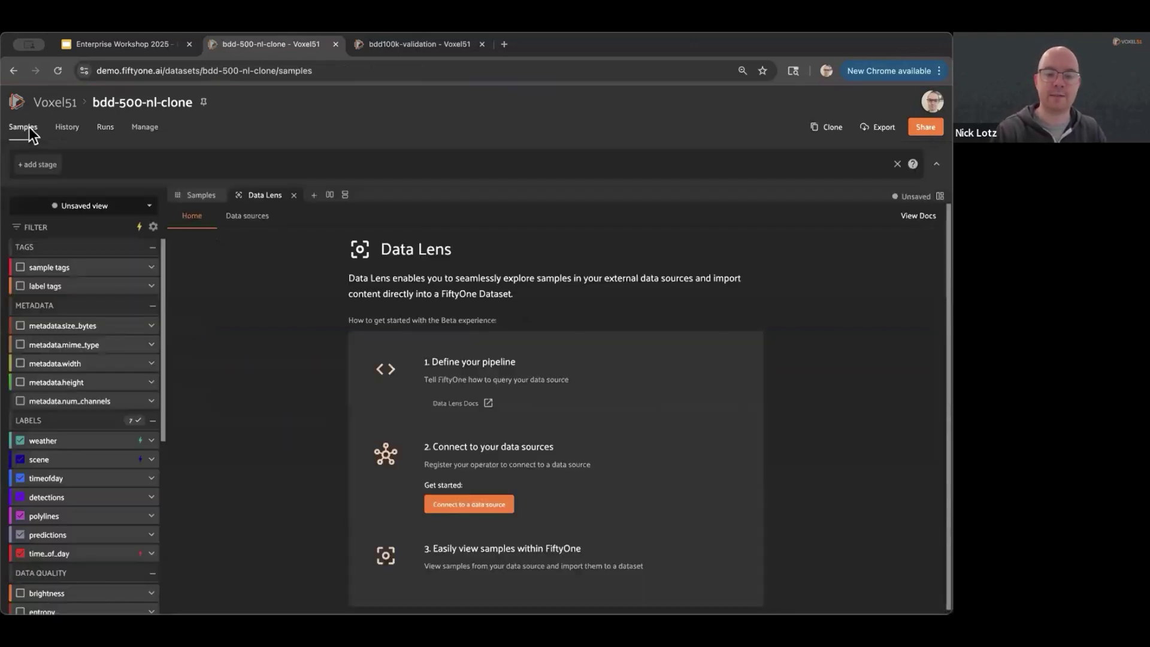
pyautogui.click(207, 195)
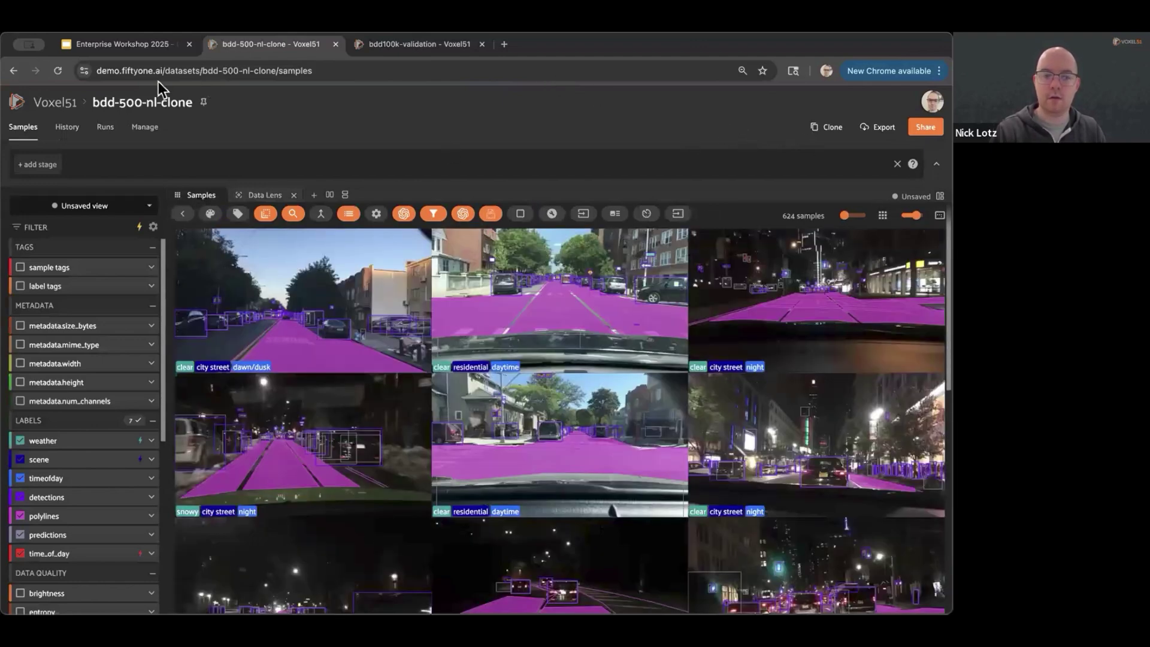
pyautogui.click(59, 68)
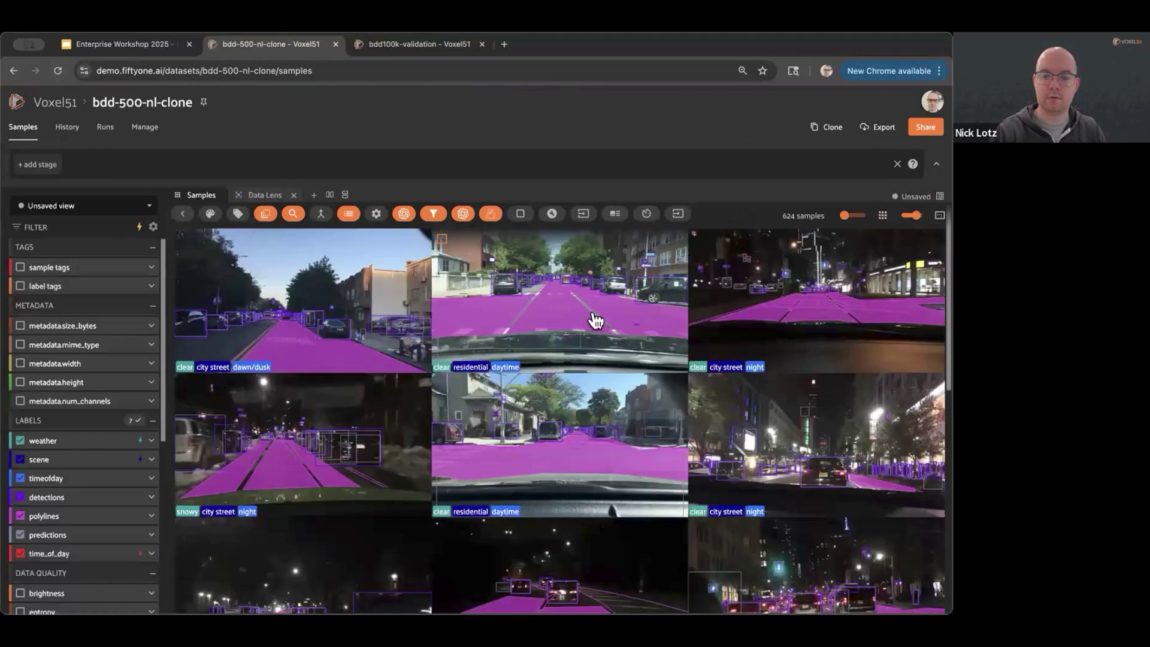
# Check the Data Lens query view and the latest import run's input again, and go back to the sample grid.
pyautogui.click(264, 196)
pyautogui.click(251, 216)
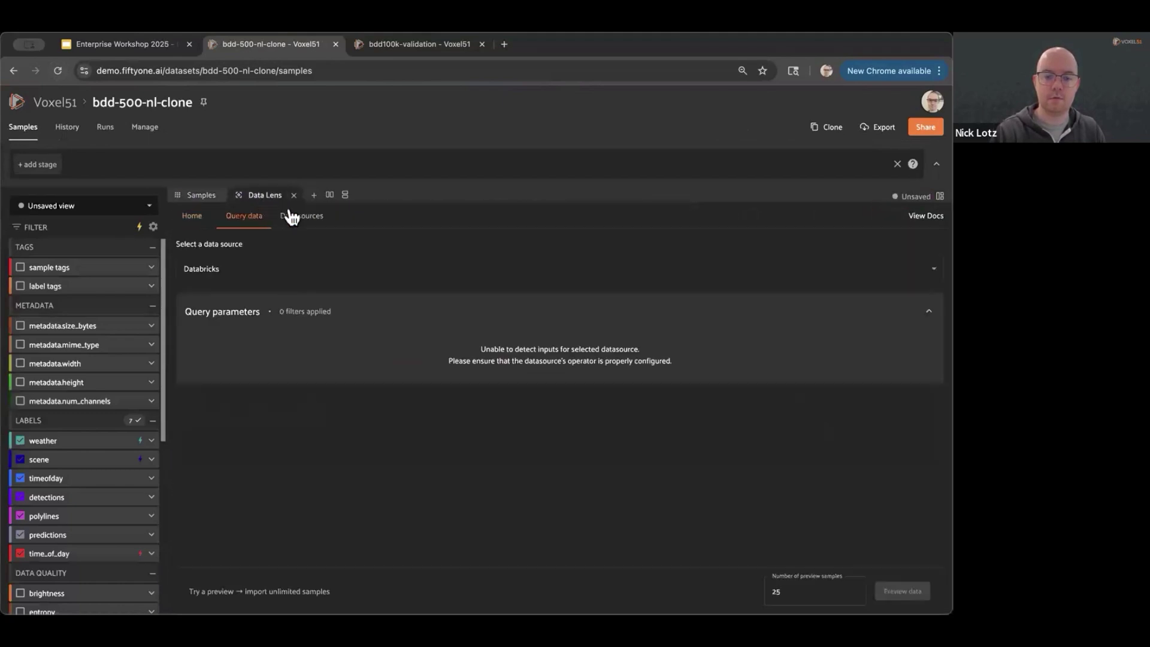
pyautogui.click(106, 127)
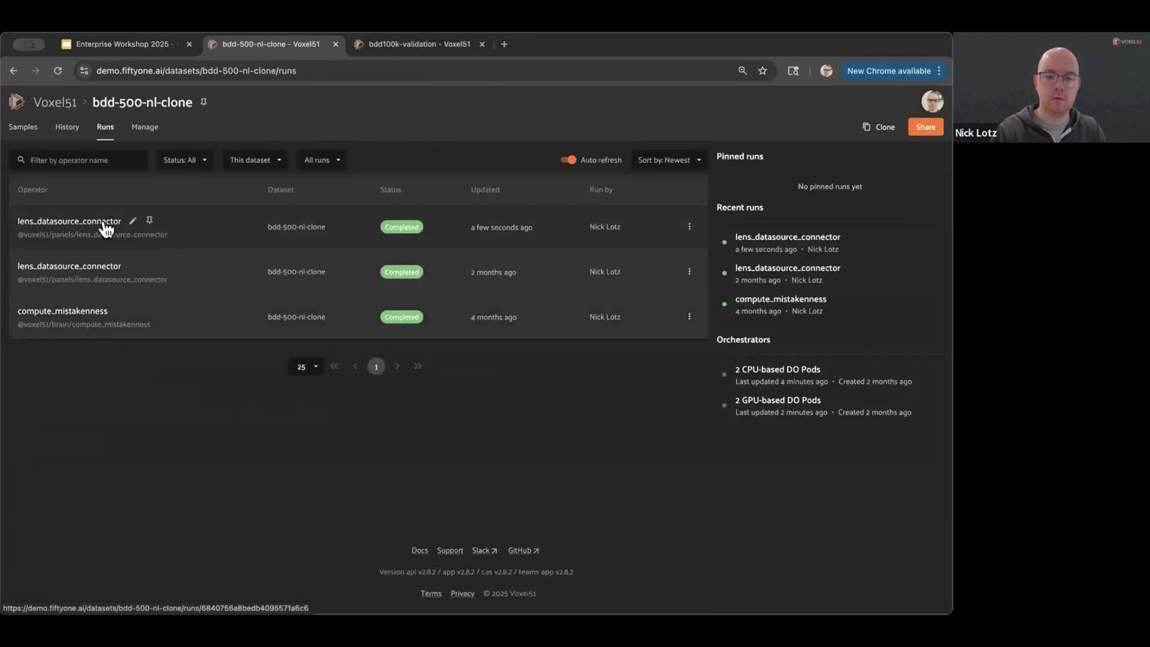
pyautogui.click(105, 226)
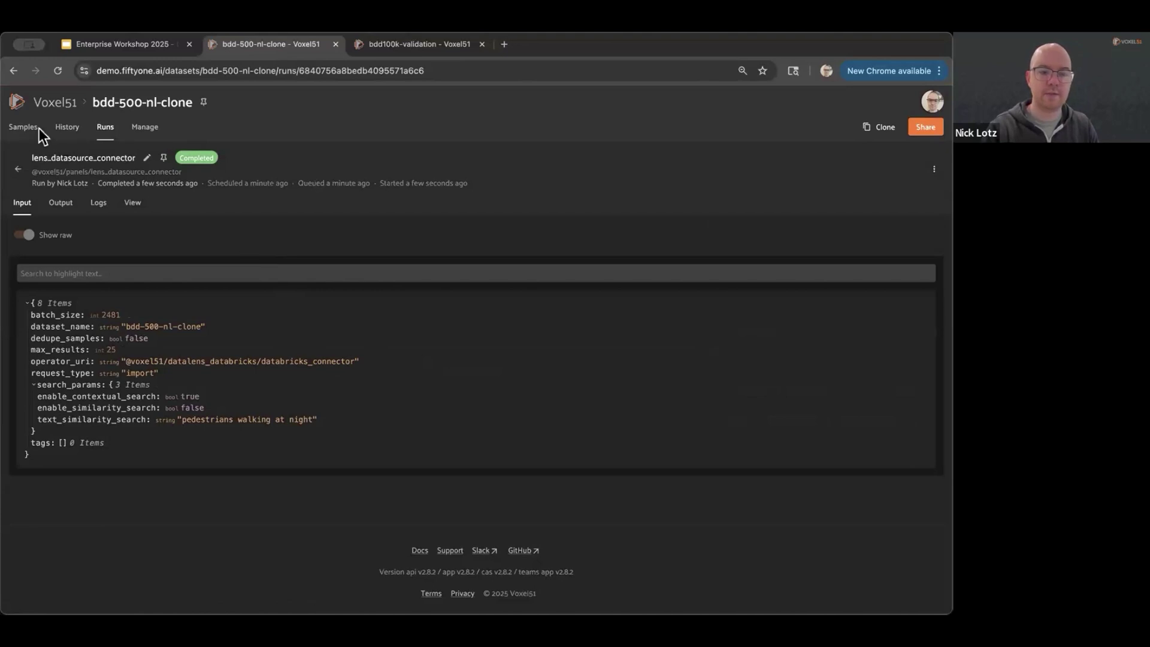
pyautogui.click(24, 127)
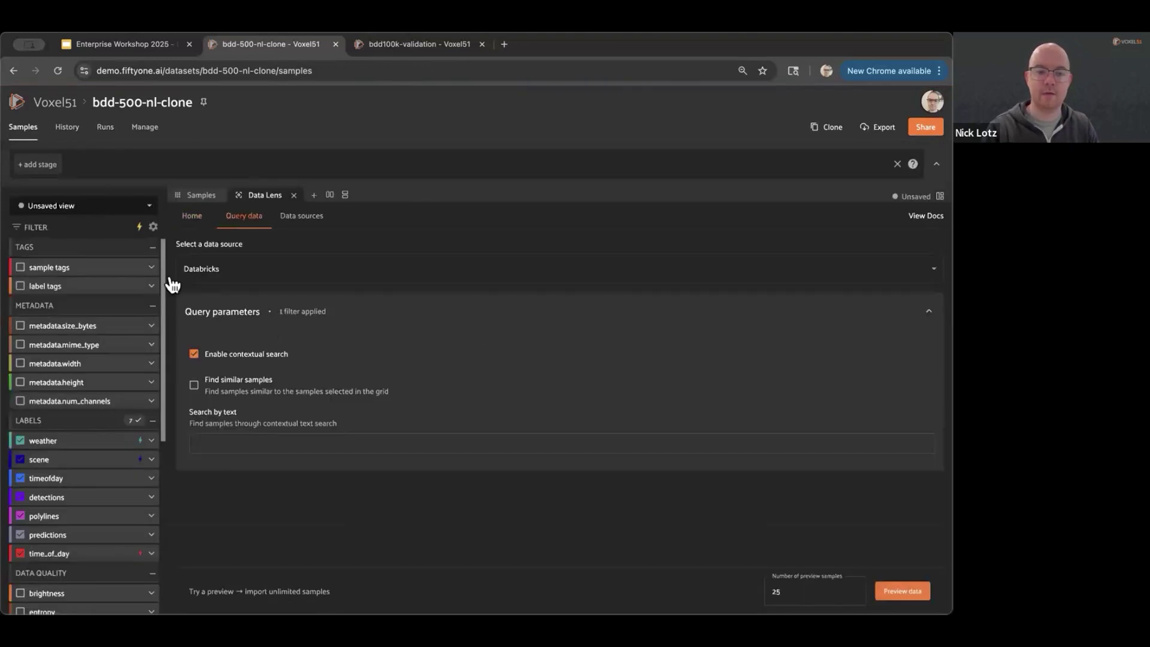
pyautogui.click(203, 196)
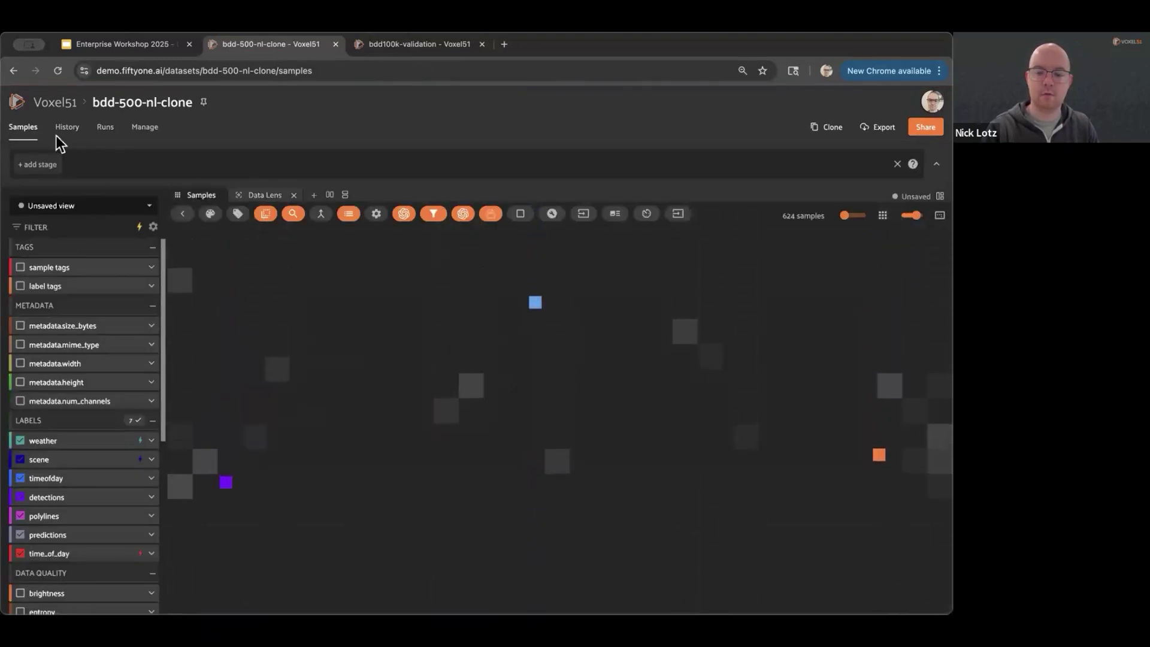
# Reopen bdd-500-nl-clone by searching all datasets for "bdd-", and expand its sample tags and label tags filters to check the imported tag.
pyautogui.click(53, 102)
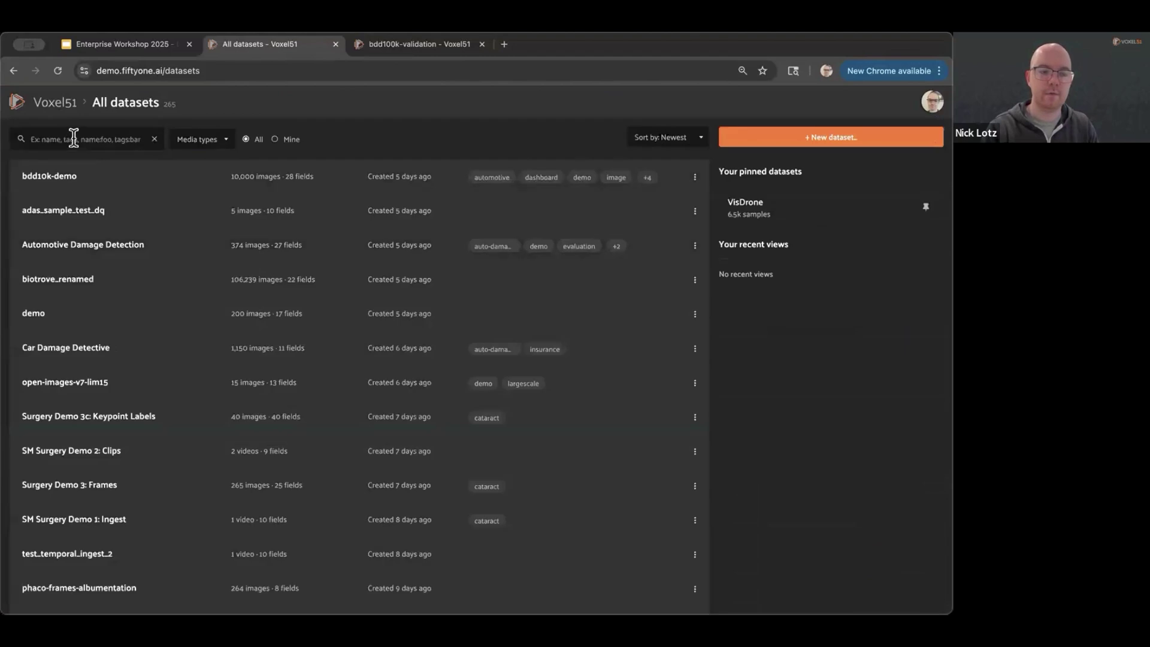
pyautogui.click(73, 138)
pyautogui.write('bdd-n')
pyautogui.press('BackSpace')
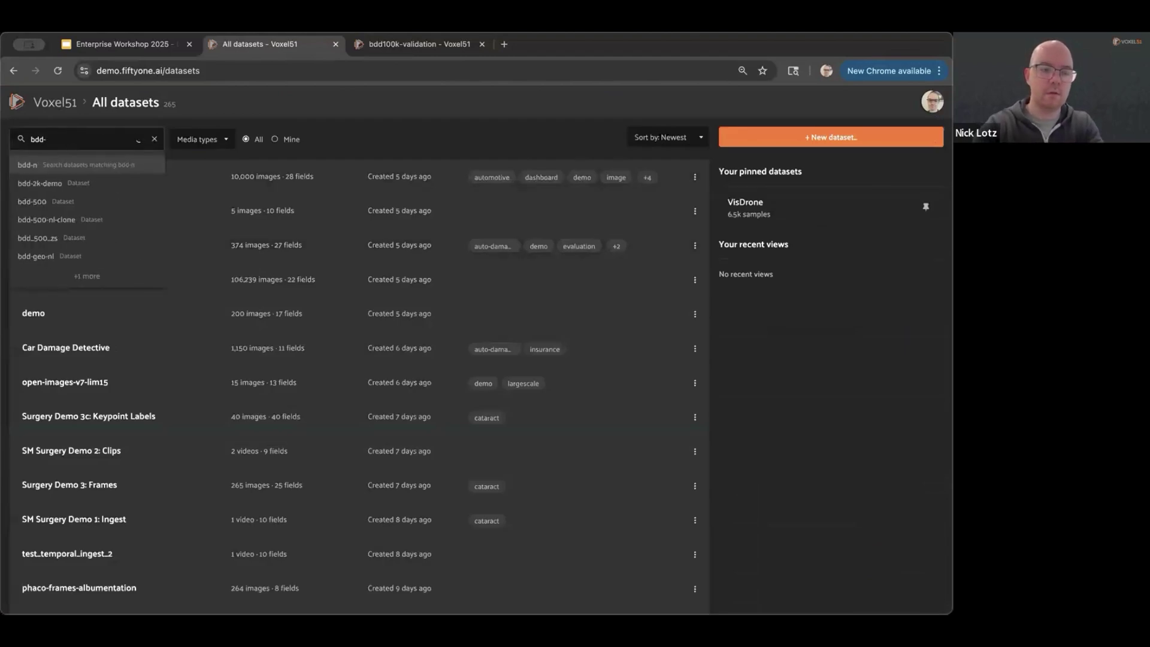
pyautogui.write('nl-cl')
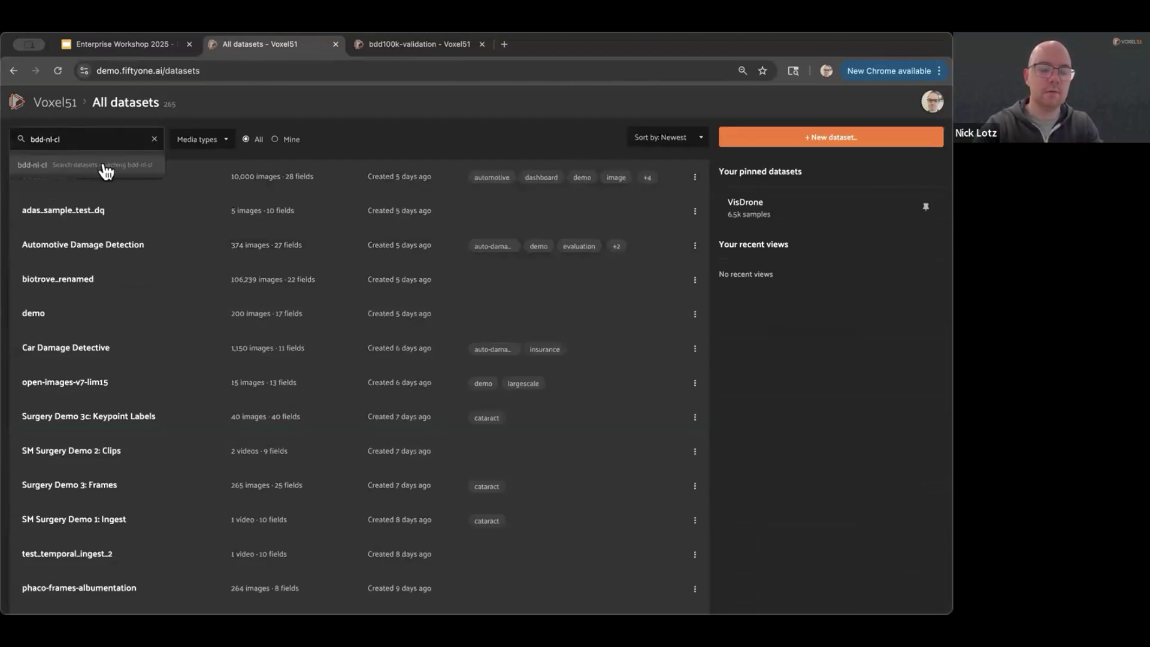
pyautogui.press('BackSpace')
pyautogui.press('BackSpace')
pyautogui.press('BackSpace')
pyautogui.press('BackSpace')
pyautogui.press('BackSpace')
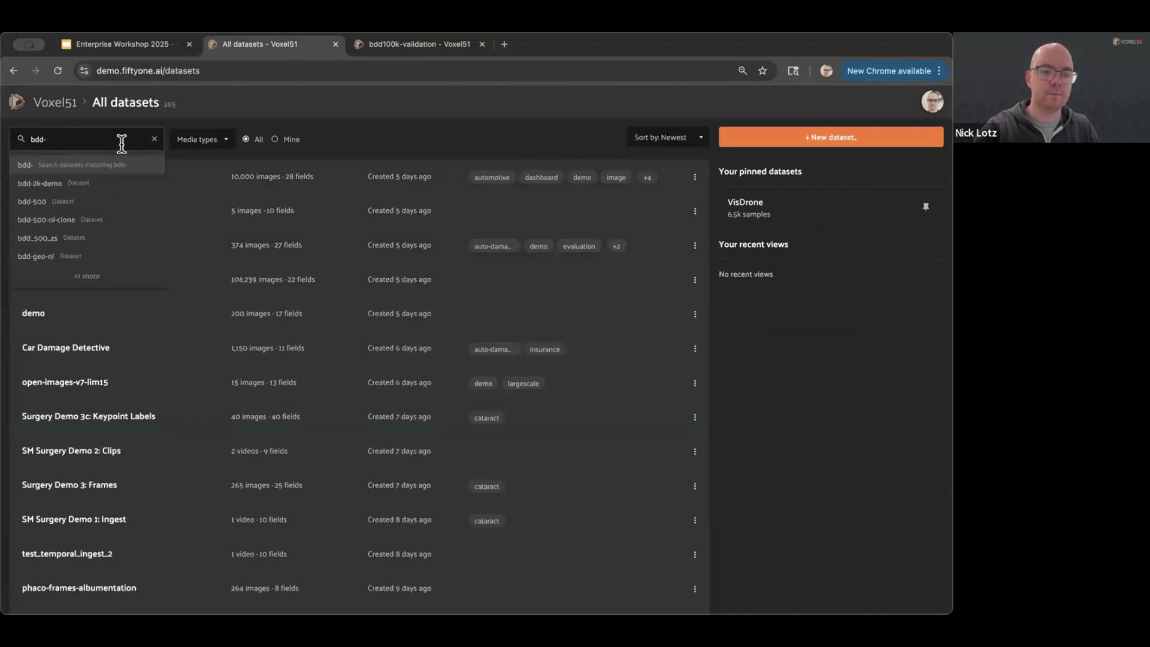
pyautogui.click(117, 219)
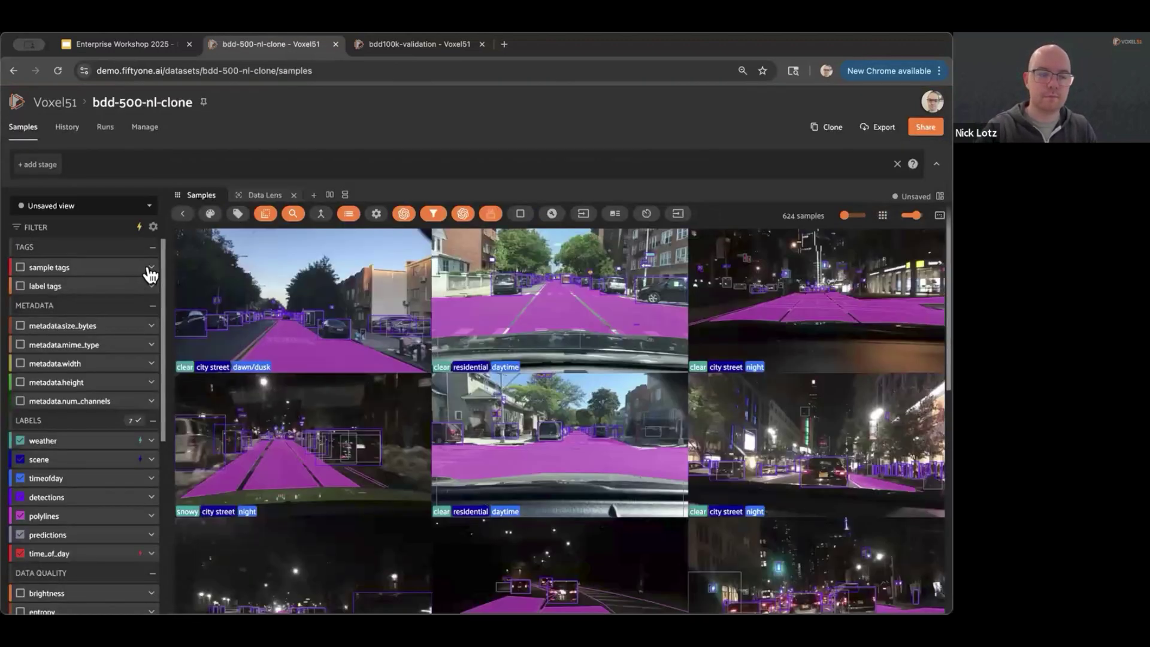
pyautogui.click(150, 270)
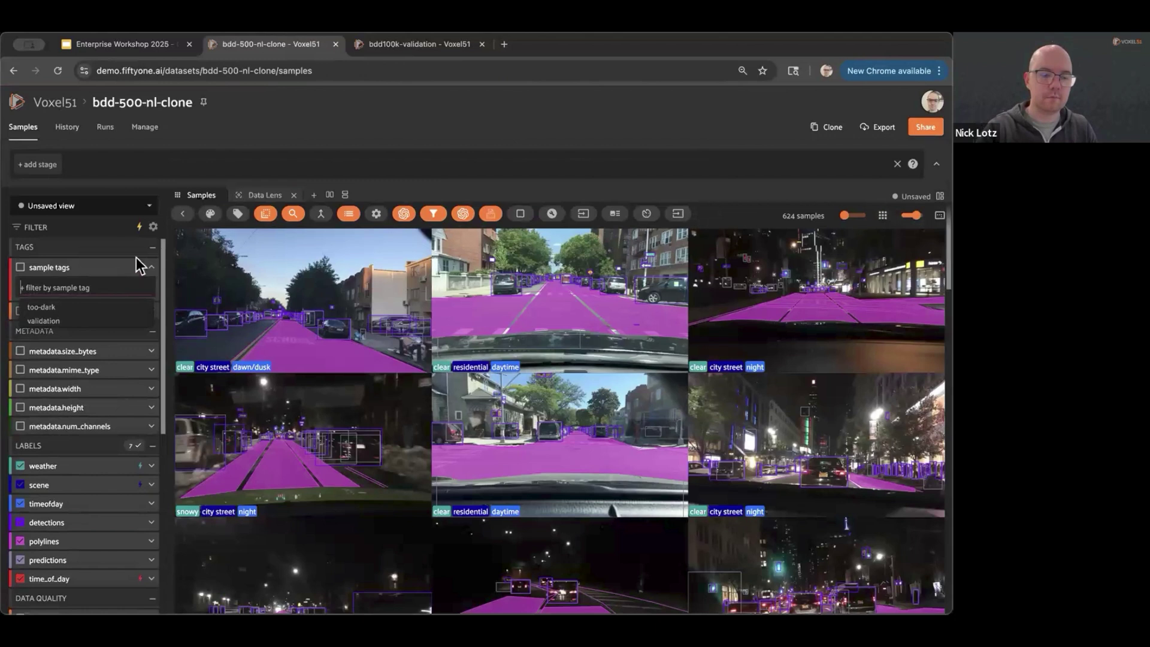
pyautogui.click(151, 312)
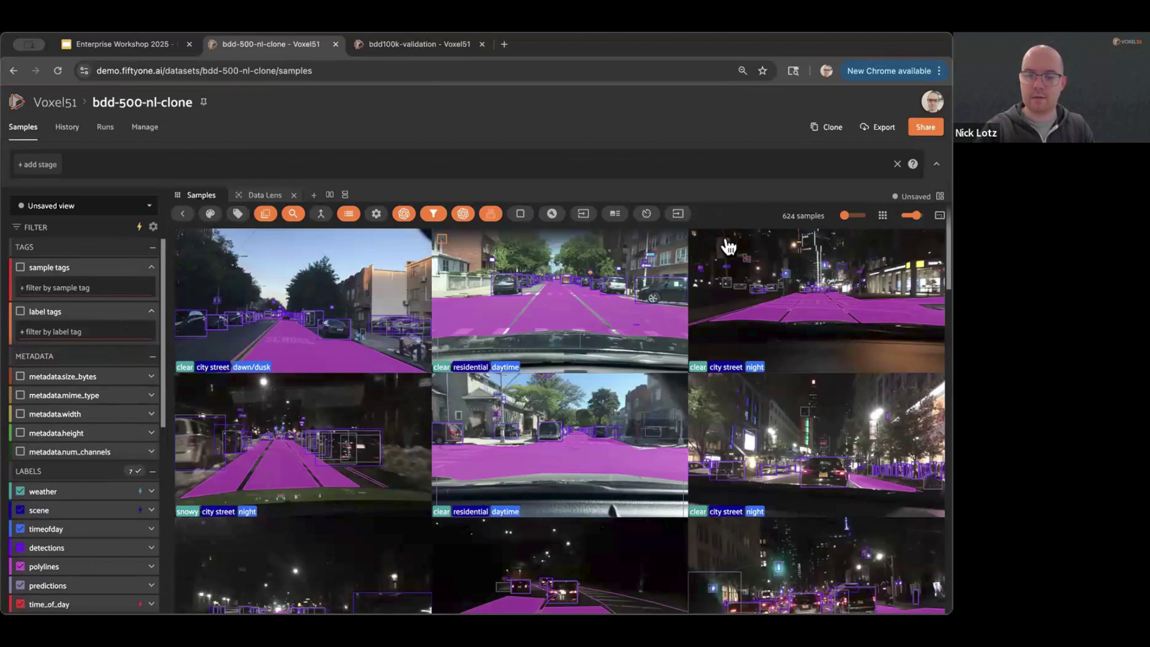
# Query the Databricks source in Data Lens again for "pedestrians walking at night" with contextual search and generate a 25-sample preview.
pyautogui.click(264, 195)
pyautogui.click(260, 442)
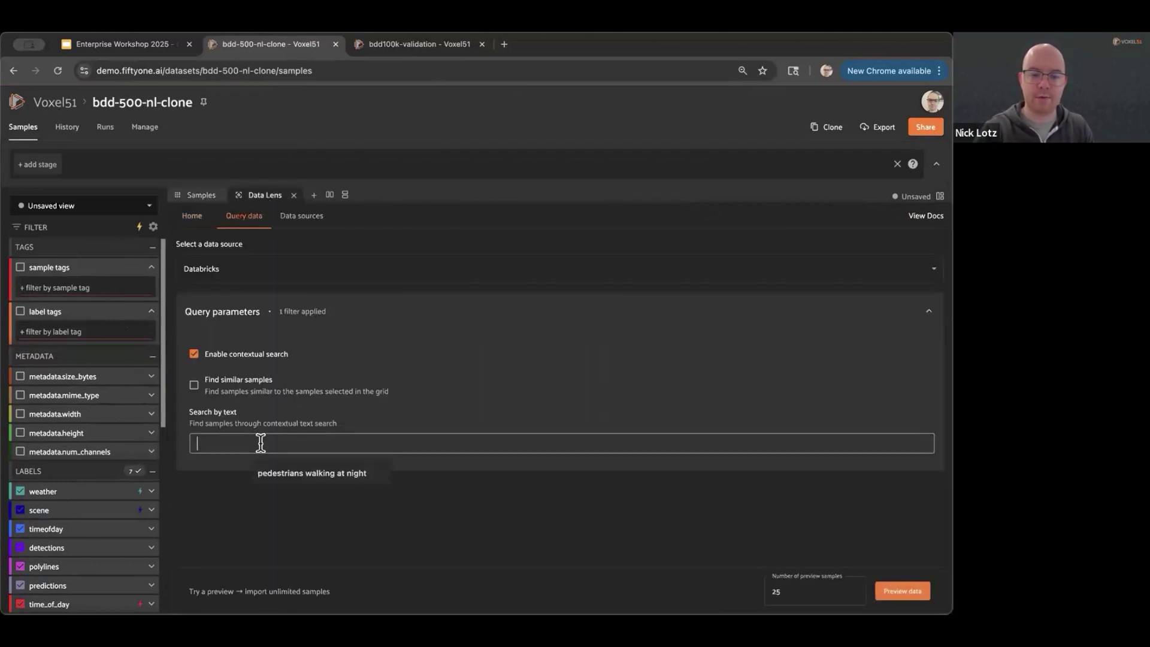
pyautogui.write('pedestrians walking at night')
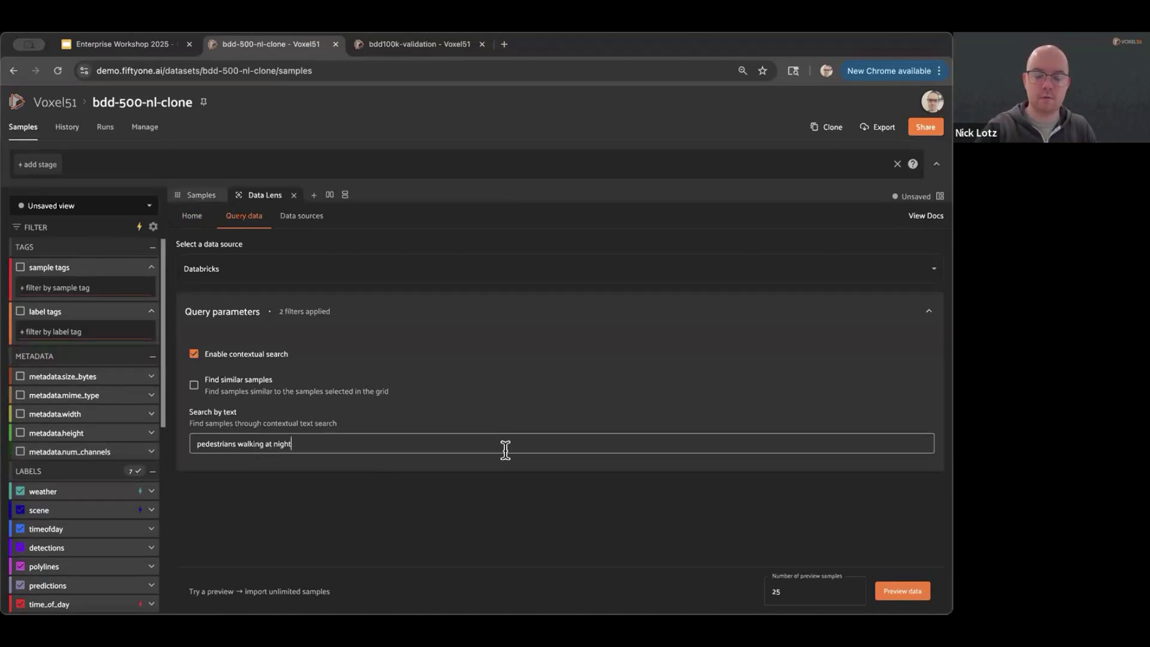
pyautogui.click(909, 592)
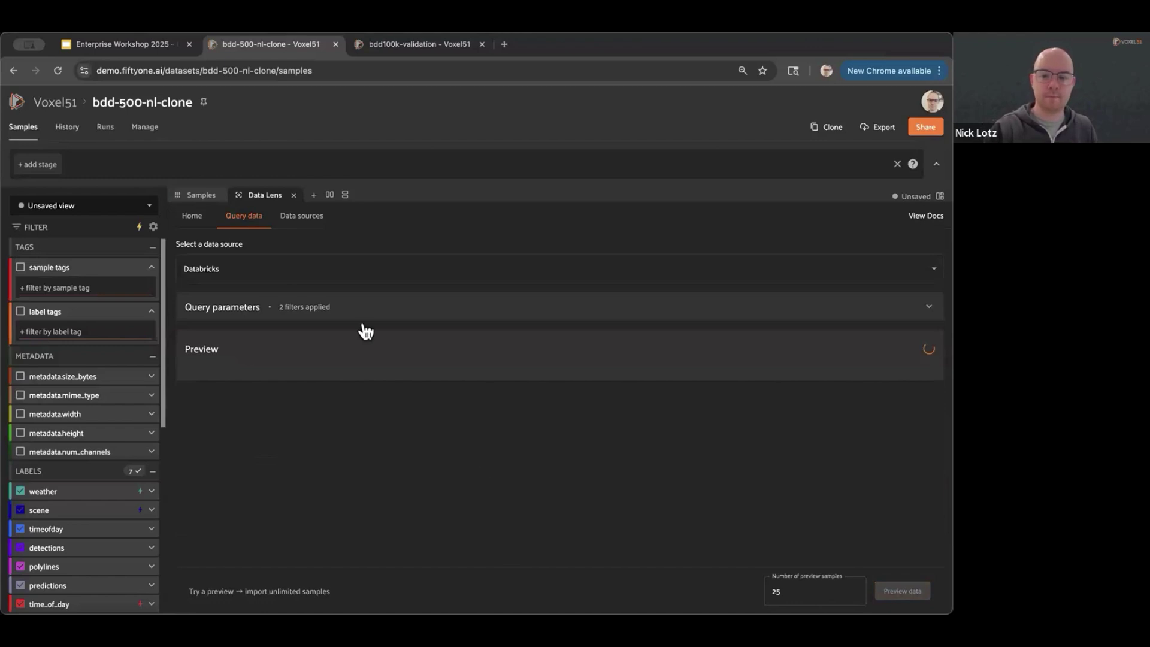
# Switch to the workshop presentation in Google Slides, view the Dataset Storage slide, and return to FiftyOne.
pyautogui.click(112, 43)
pyautogui.press('Right')
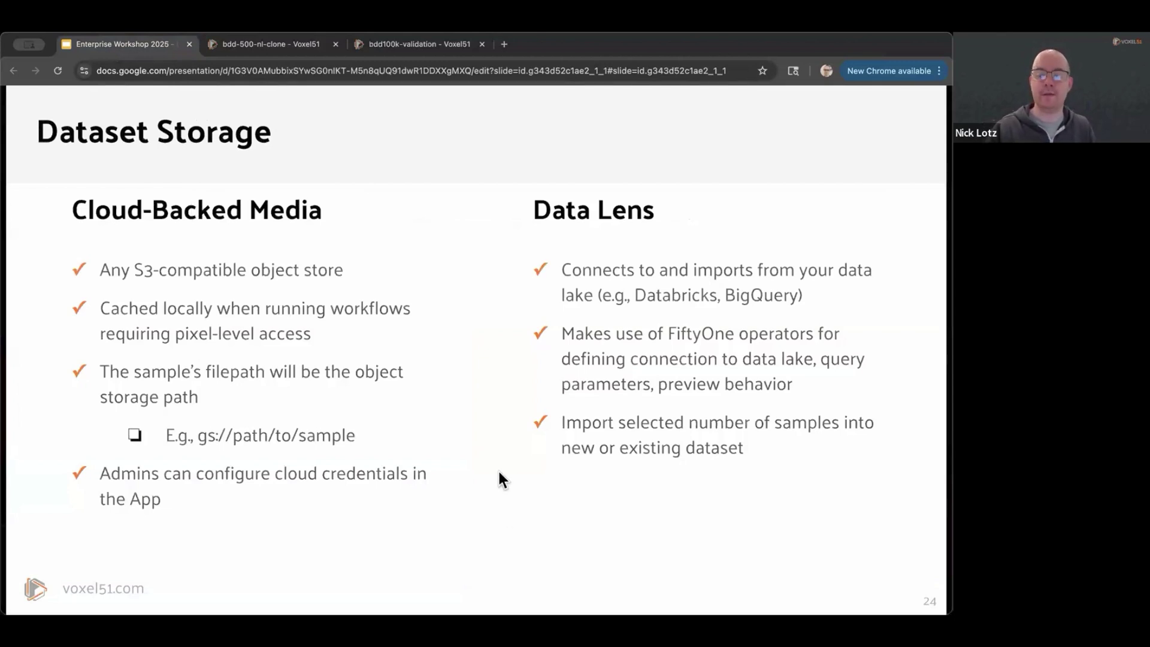
pyautogui.click(302, 48)
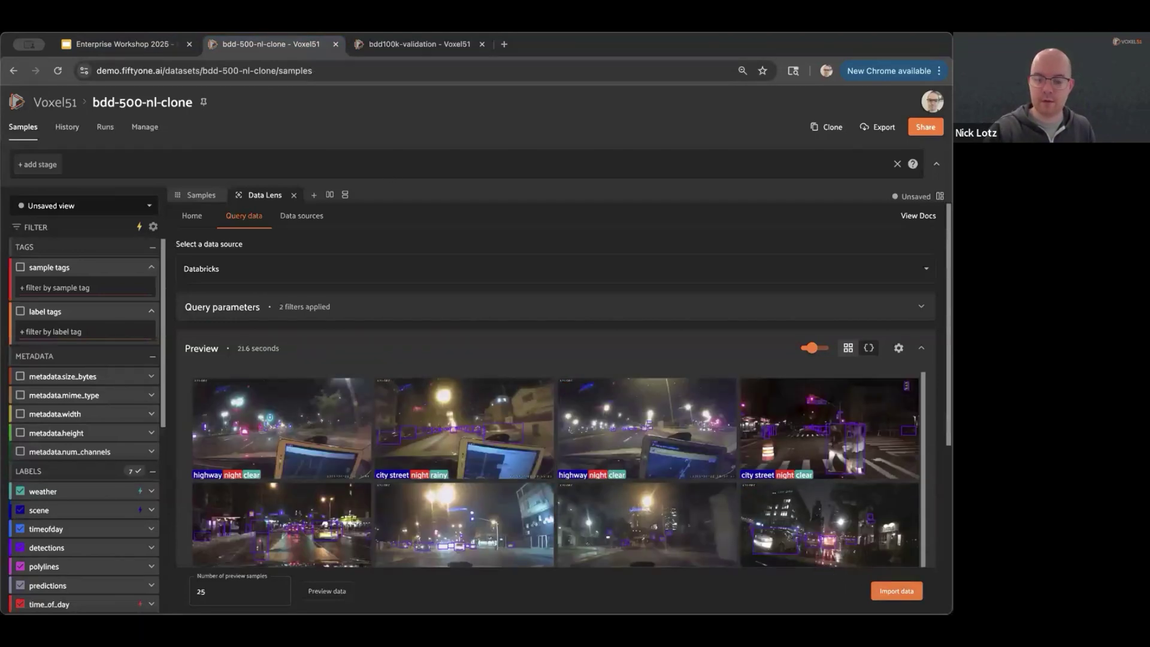
# Import 10 samples from the Databricks query into bdd-500-nl-clone, skipping existing samples and tagging the new ones db-import.
pyautogui.click(897, 590)
pyautogui.click(400, 262)
pyautogui.doubleClick(400, 262)
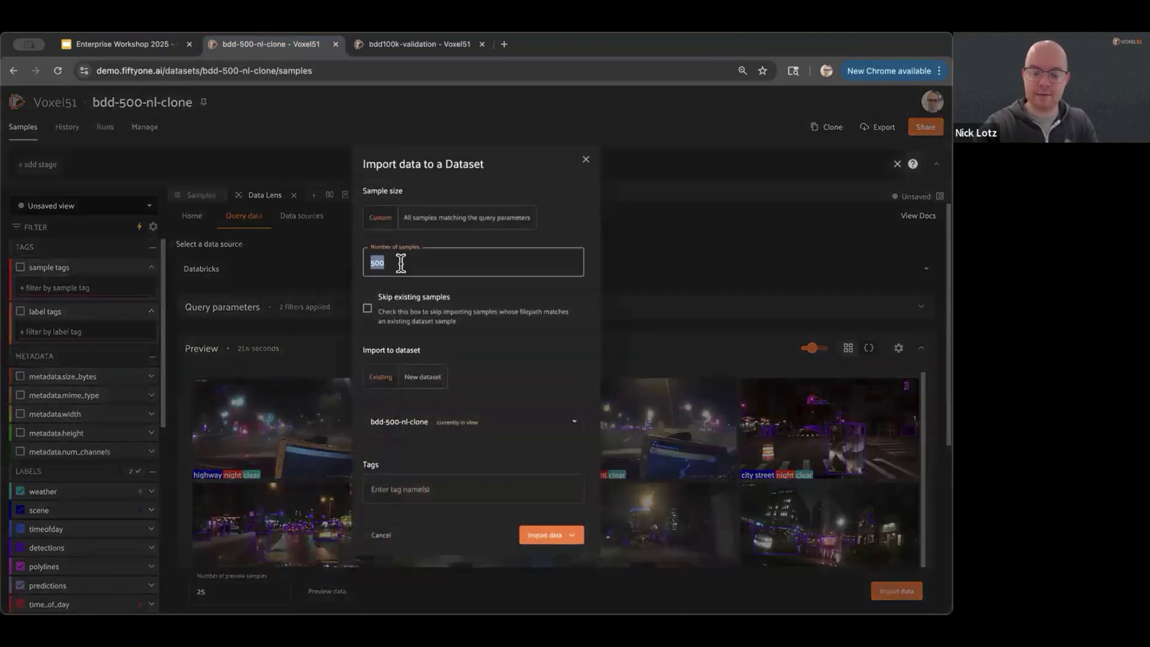
pyautogui.write('10')
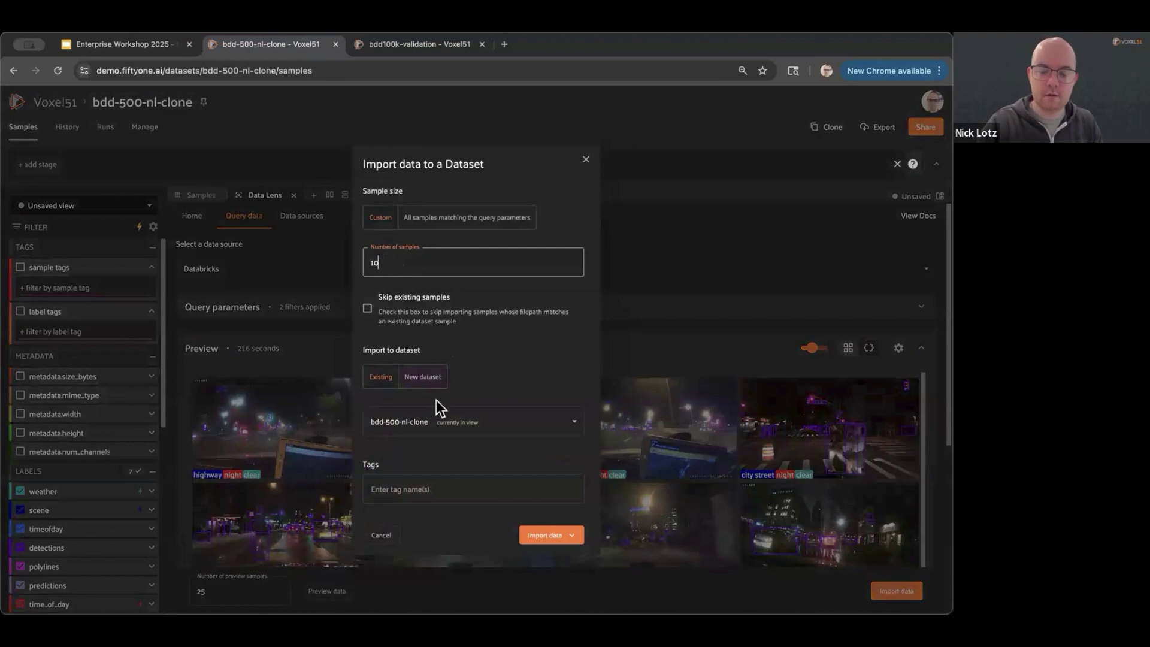
pyautogui.click(367, 308)
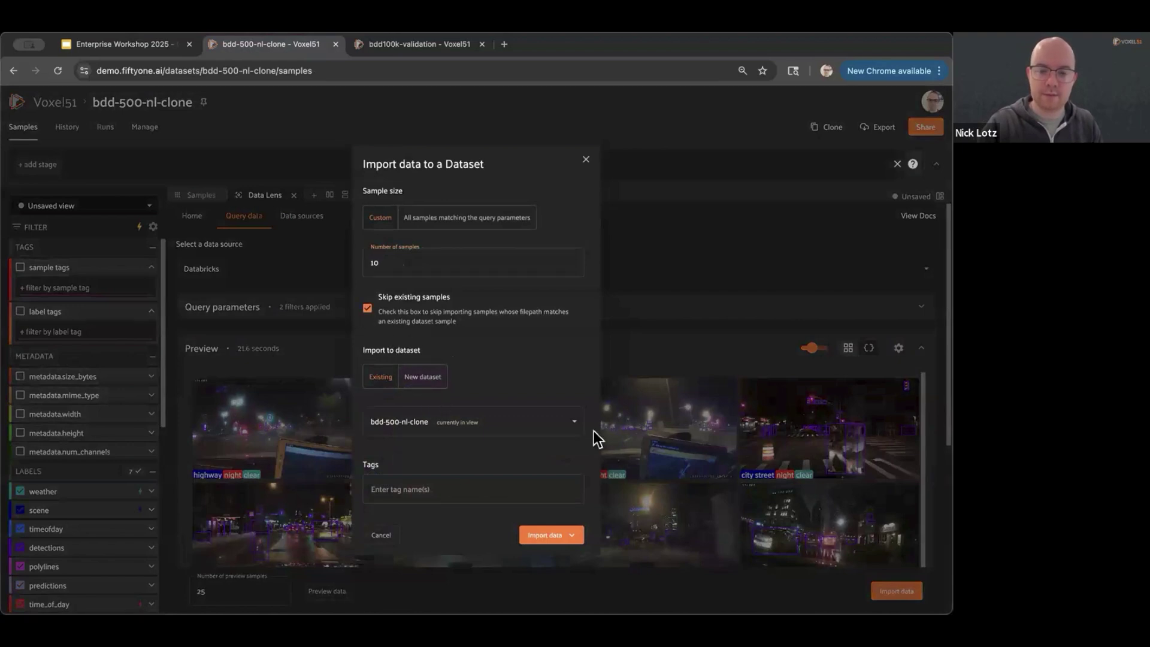
pyautogui.click(467, 489)
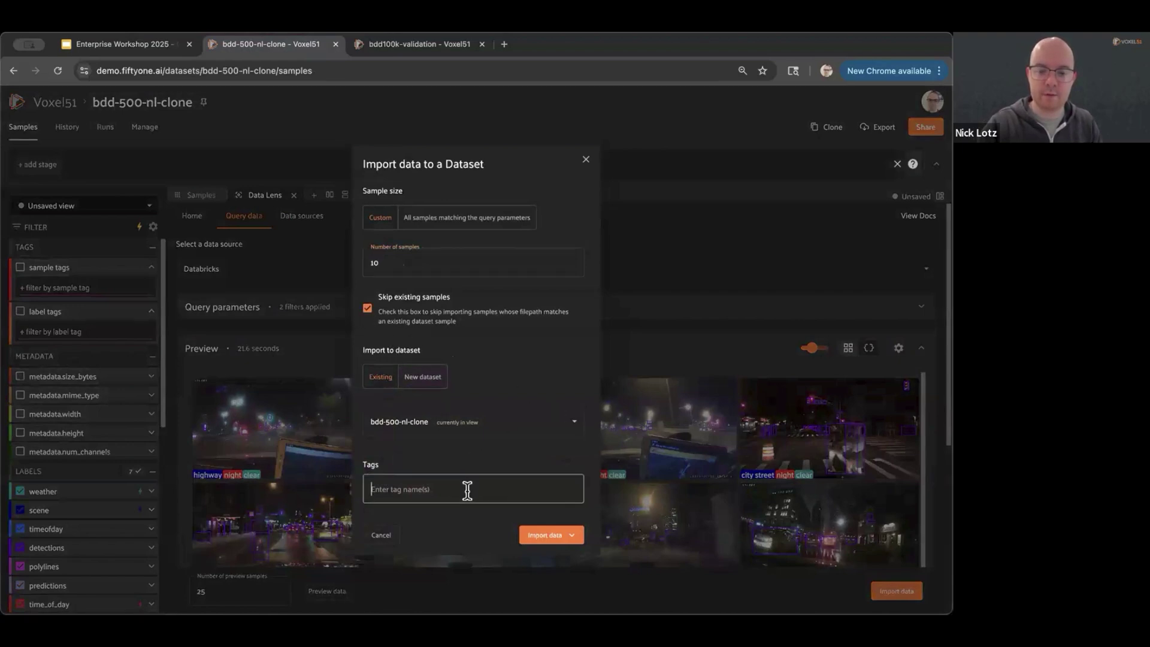
pyautogui.write('db-import')
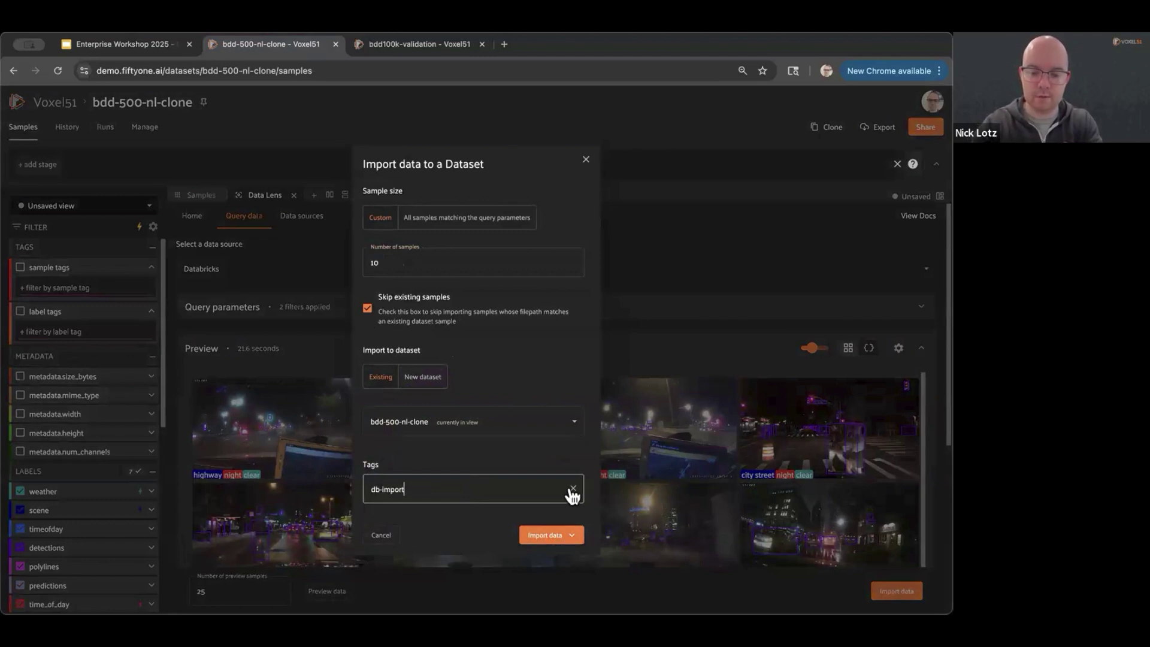
pyautogui.press('Return')
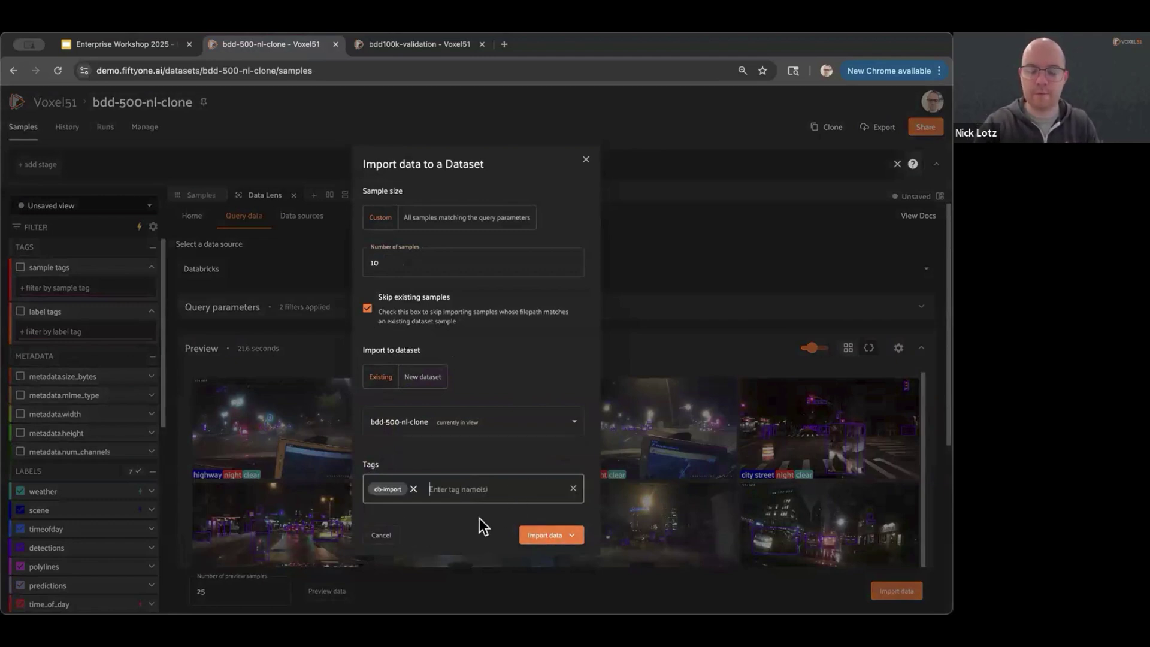
pyautogui.click(542, 536)
pyautogui.click(573, 522)
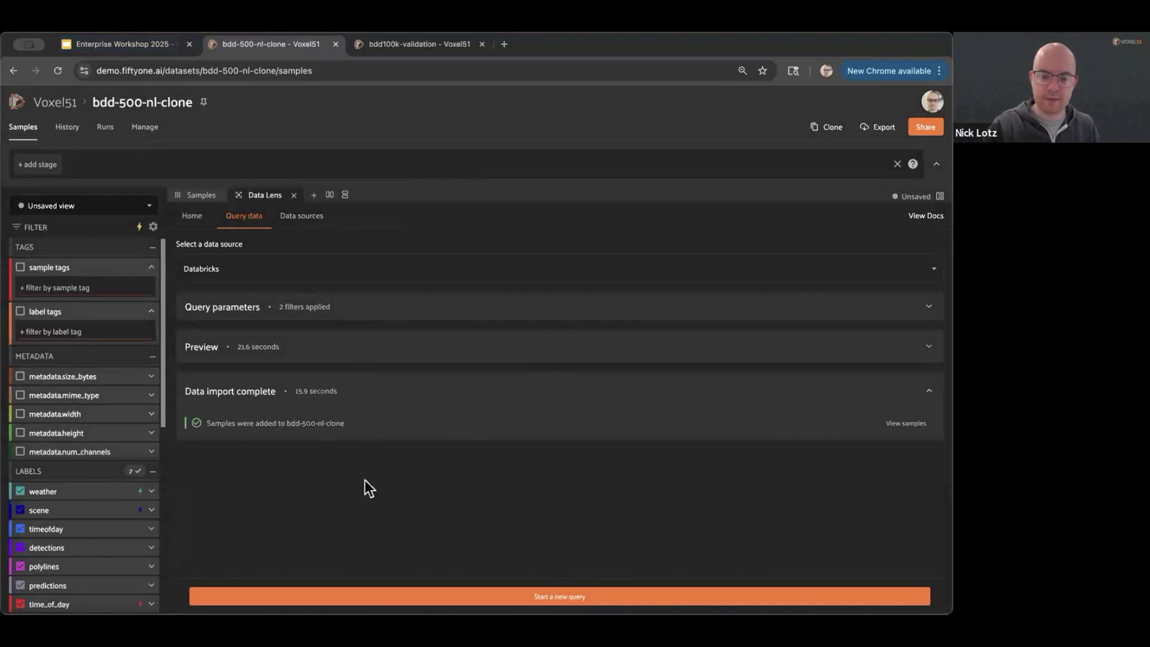
# Return to the bdd-500-nl-clone sample grid, reload it and filter it to samples tagged db-import.
pyautogui.click(201, 195)
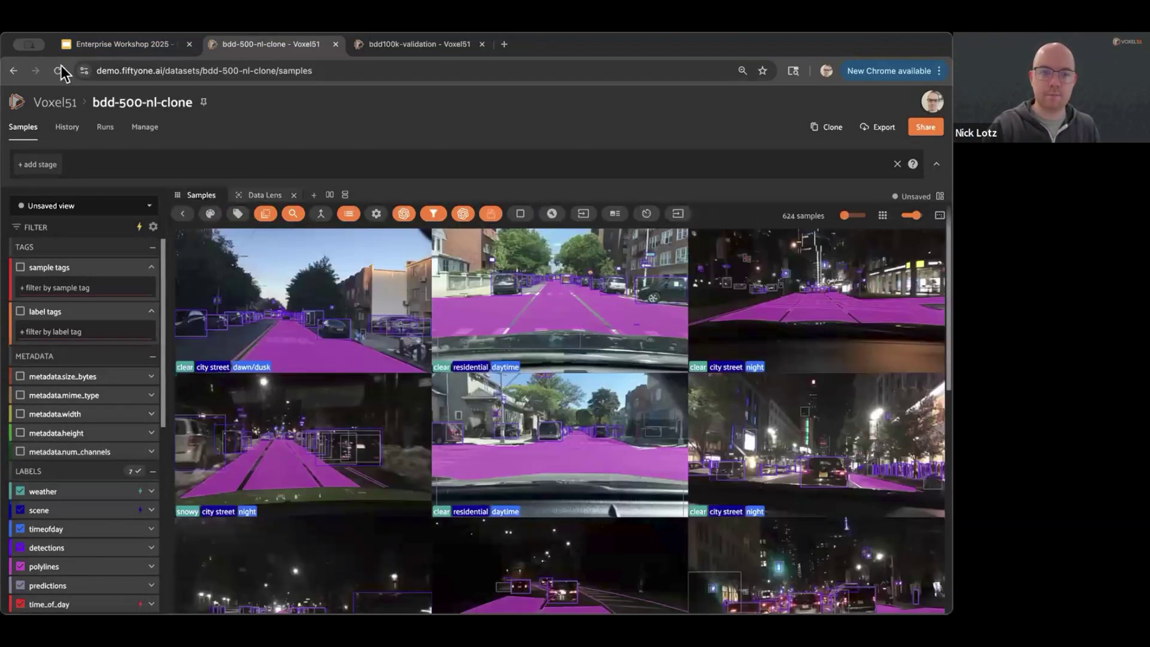
pyautogui.click(60, 68)
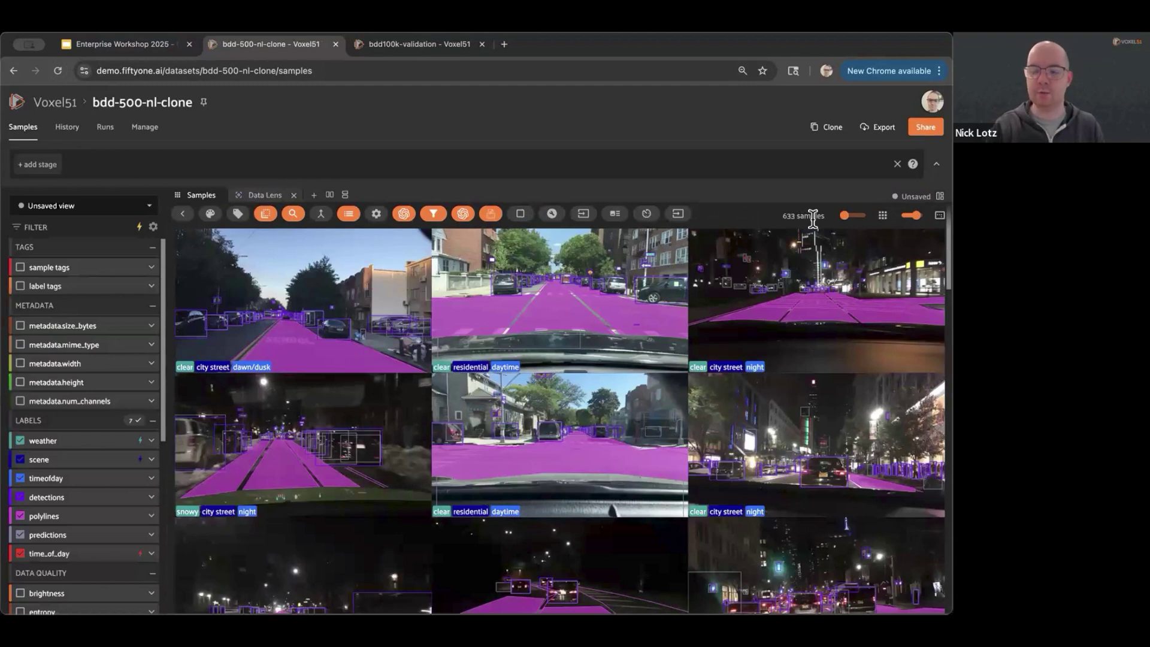
pyautogui.scroll(-1, 774, 314)
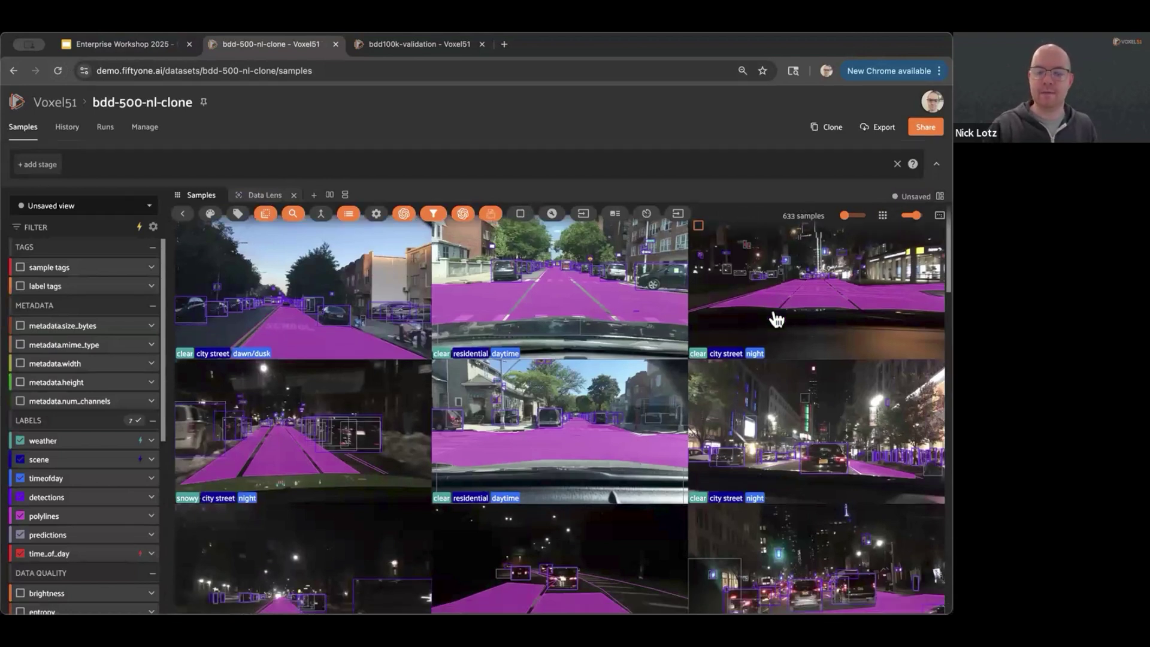
pyautogui.scroll(1, 777, 312)
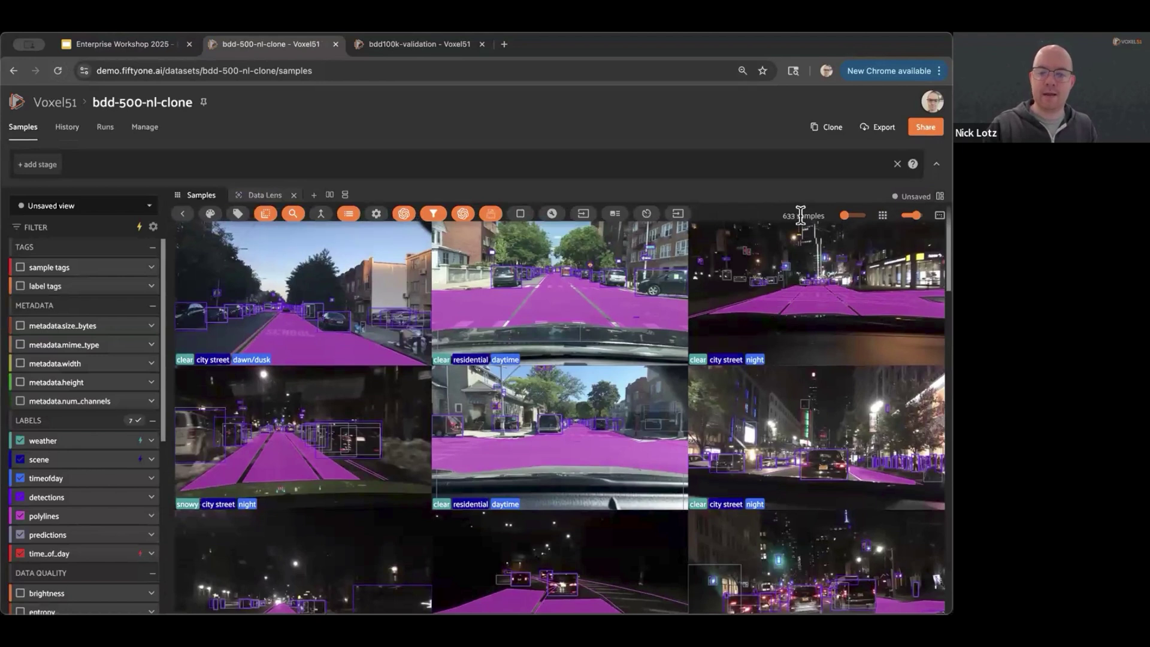
pyautogui.click(151, 267)
pyautogui.click(129, 286)
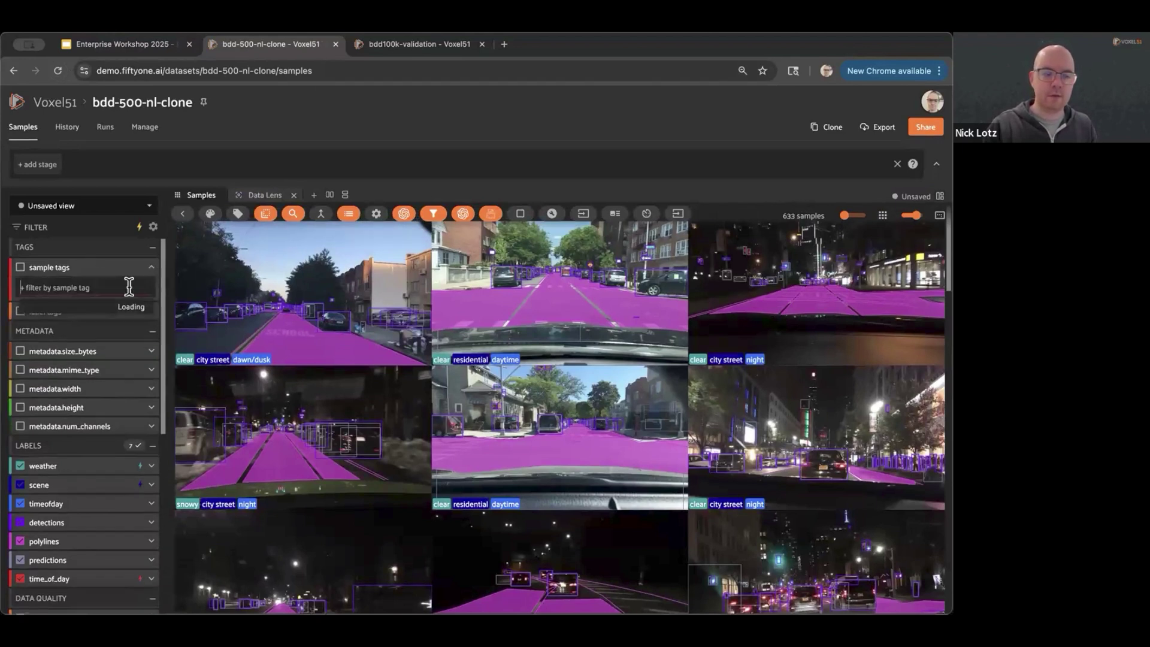
pyautogui.click(73, 307)
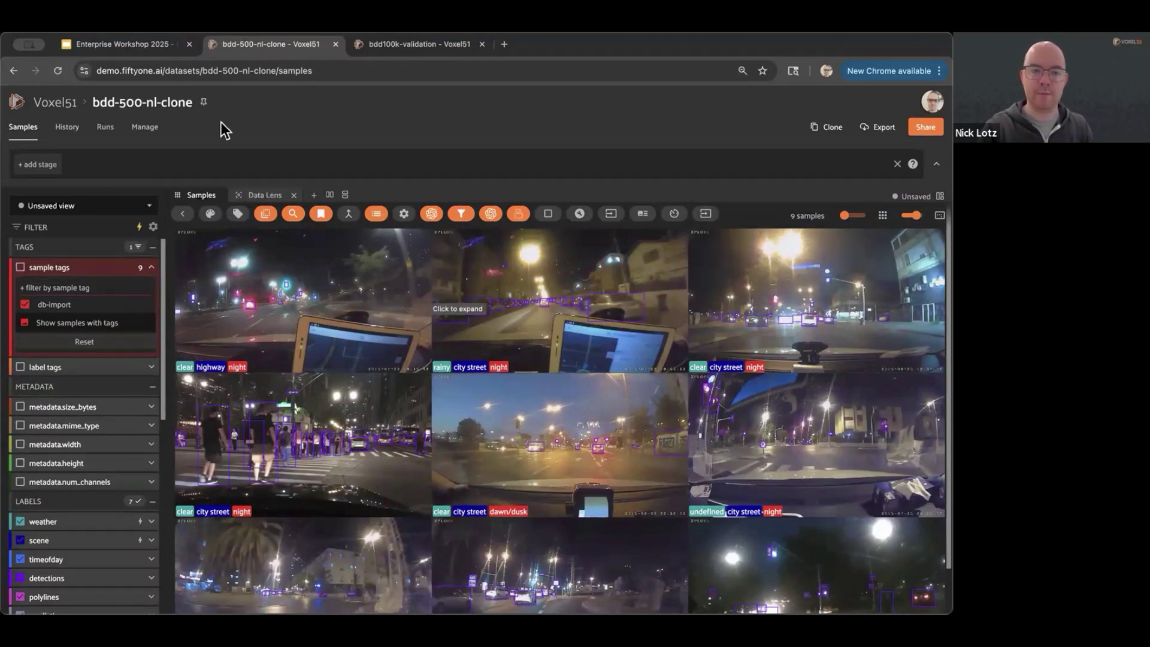
# Switch to the workshop presentation in Google Slides and view the Data Lens operators and Automated Data Labeling slides.
pyautogui.click(162, 53)
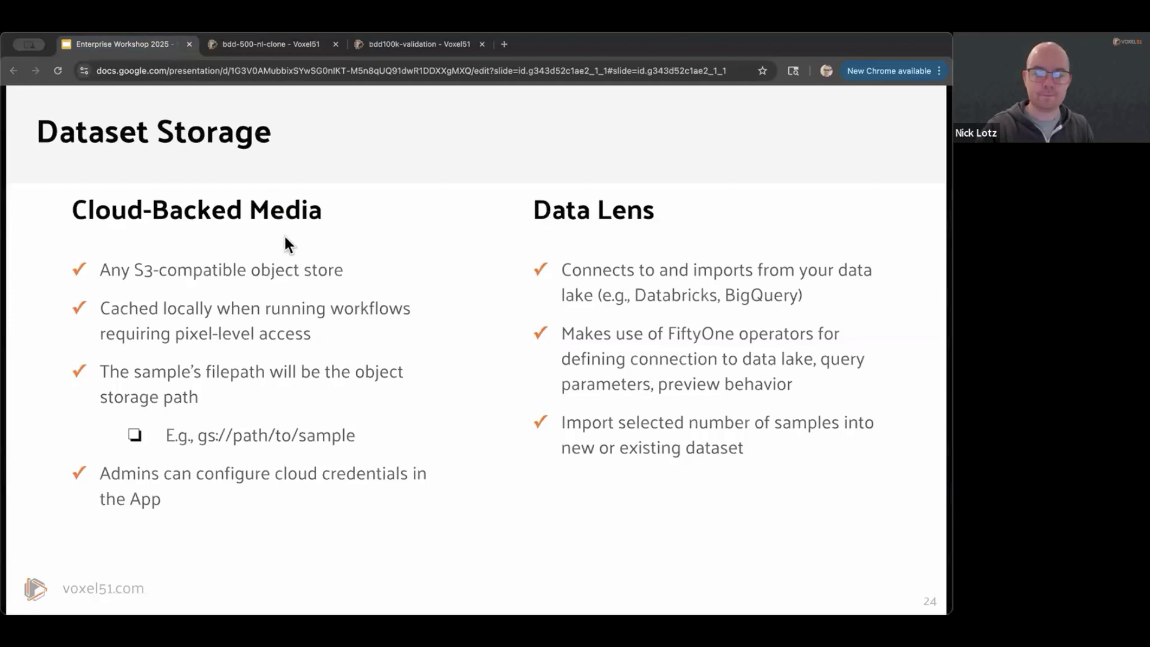
pyautogui.press('Right')
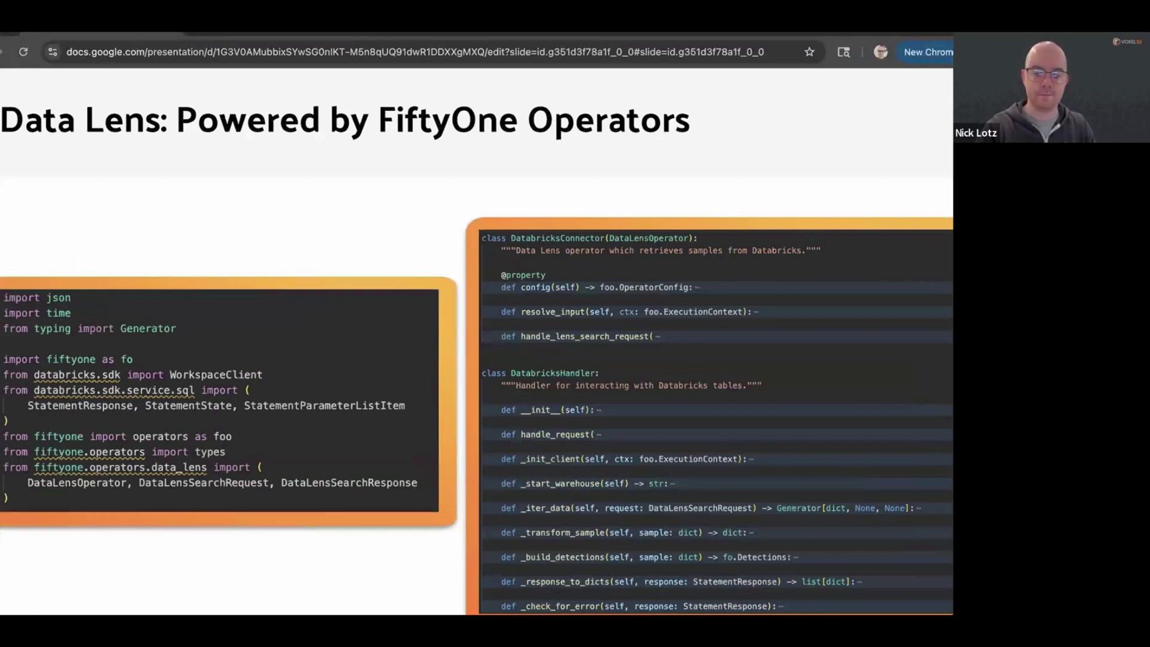
pyautogui.press('Right')
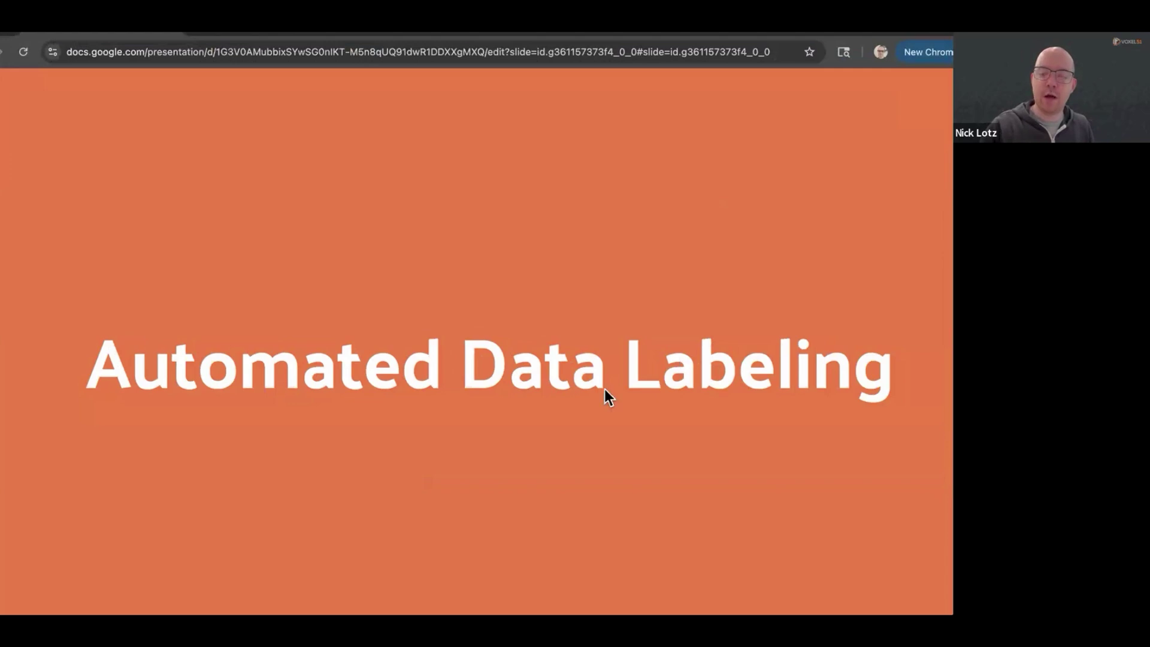
pyautogui.press('Right')
pyautogui.press('Right')
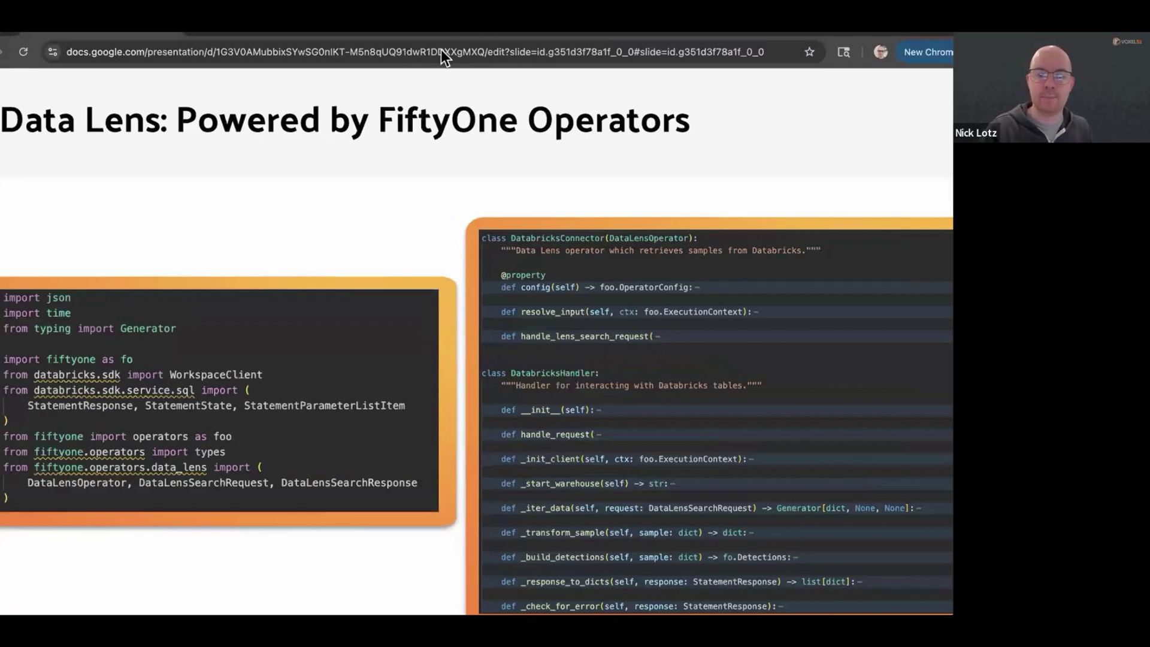
# Switch to the bdd100k-validation dataset in FiftyOne and reopen Auto Labeling in a split view beside the samples.
pyautogui.hotkey('ctrl', 'Tab')
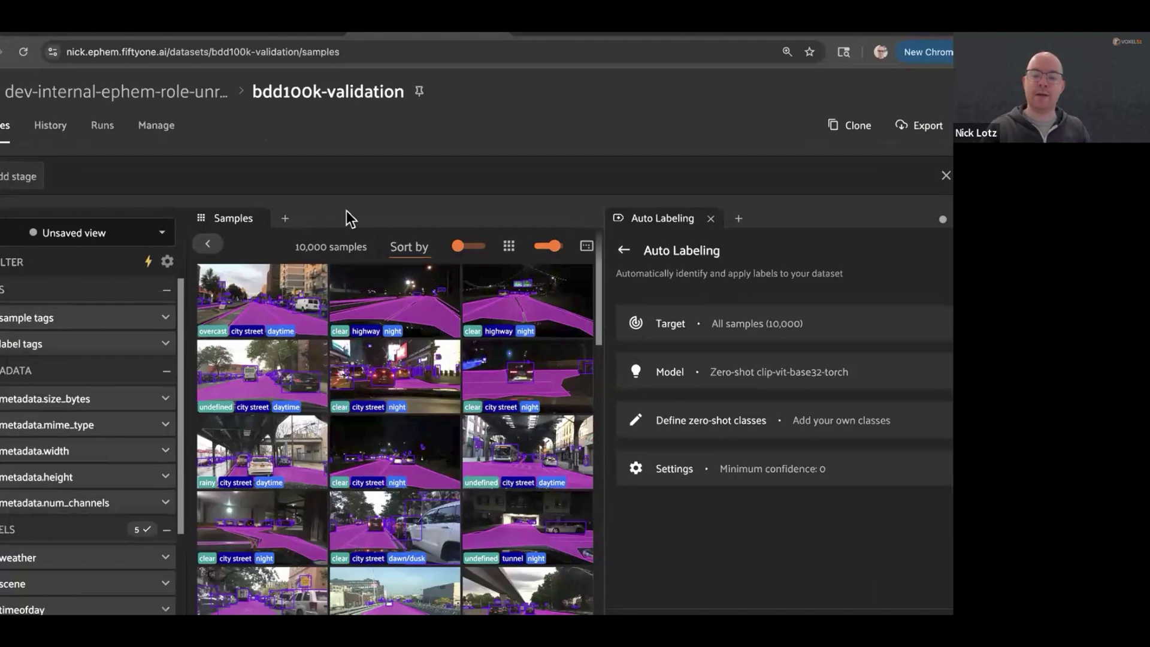
pyautogui.click(710, 218)
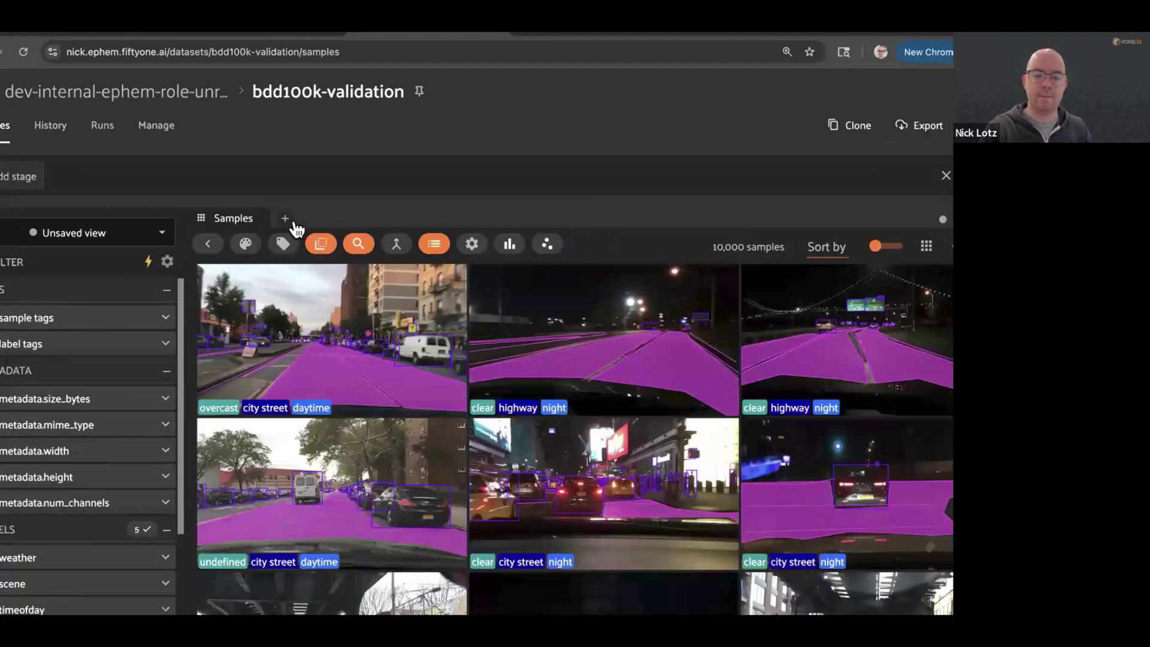
pyautogui.click(285, 218)
pyautogui.click(360, 407)
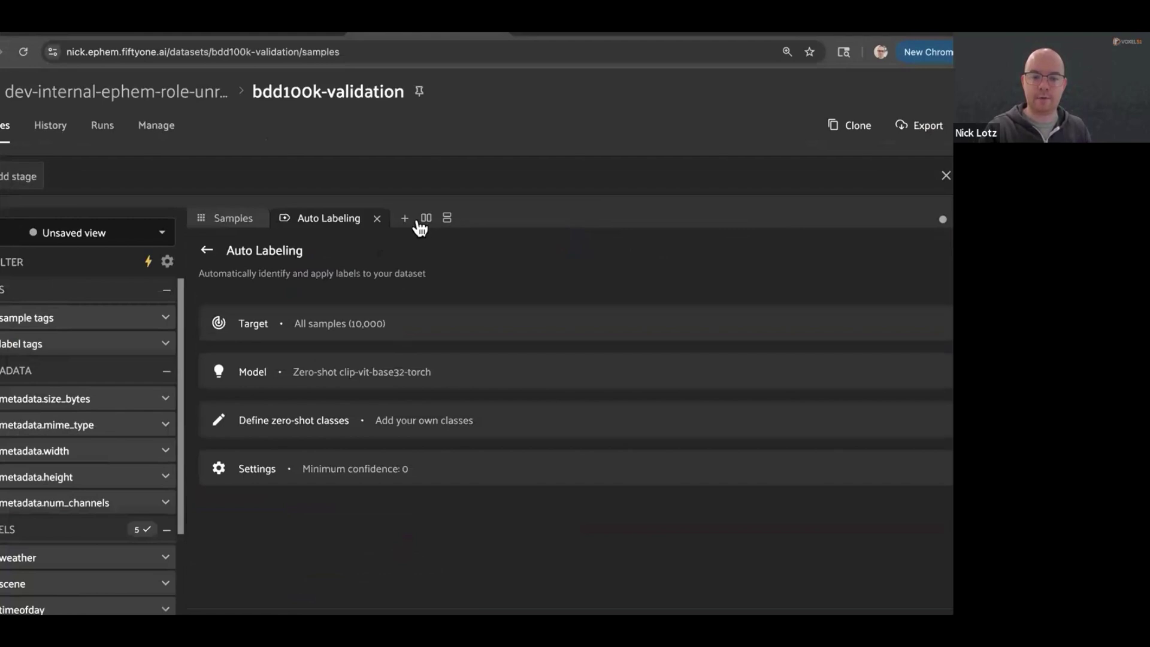
pyautogui.click(422, 220)
# Expand the auto-labeling target options, try Current selection, and set the target back to All samples.
pyautogui.click(722, 327)
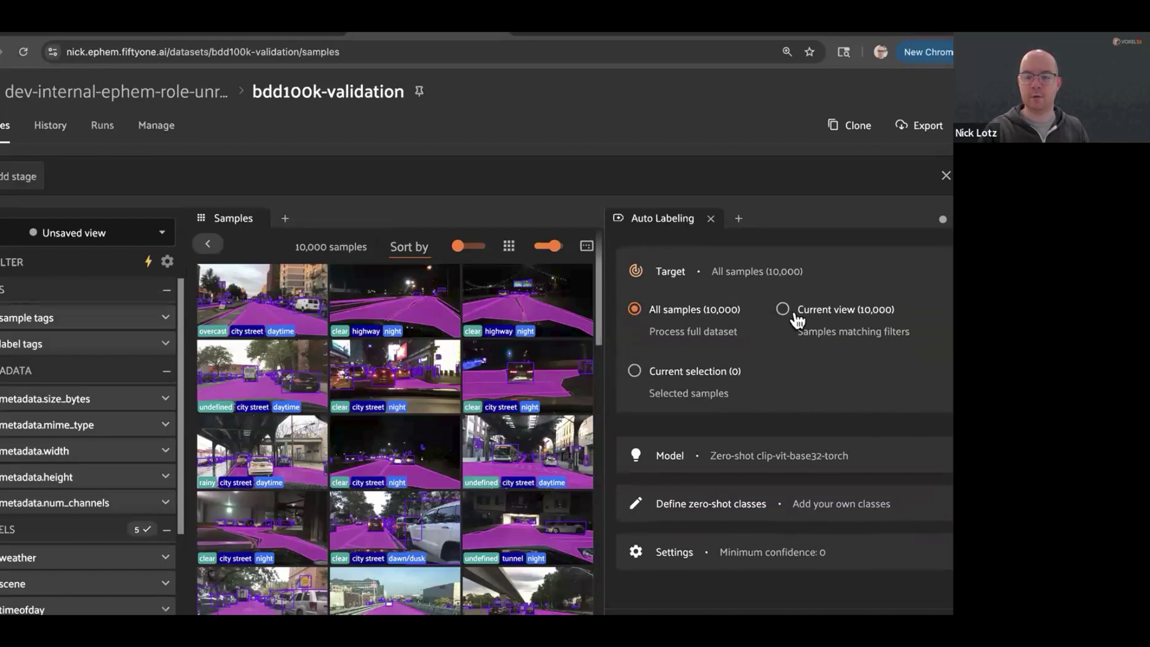
pyautogui.click(670, 376)
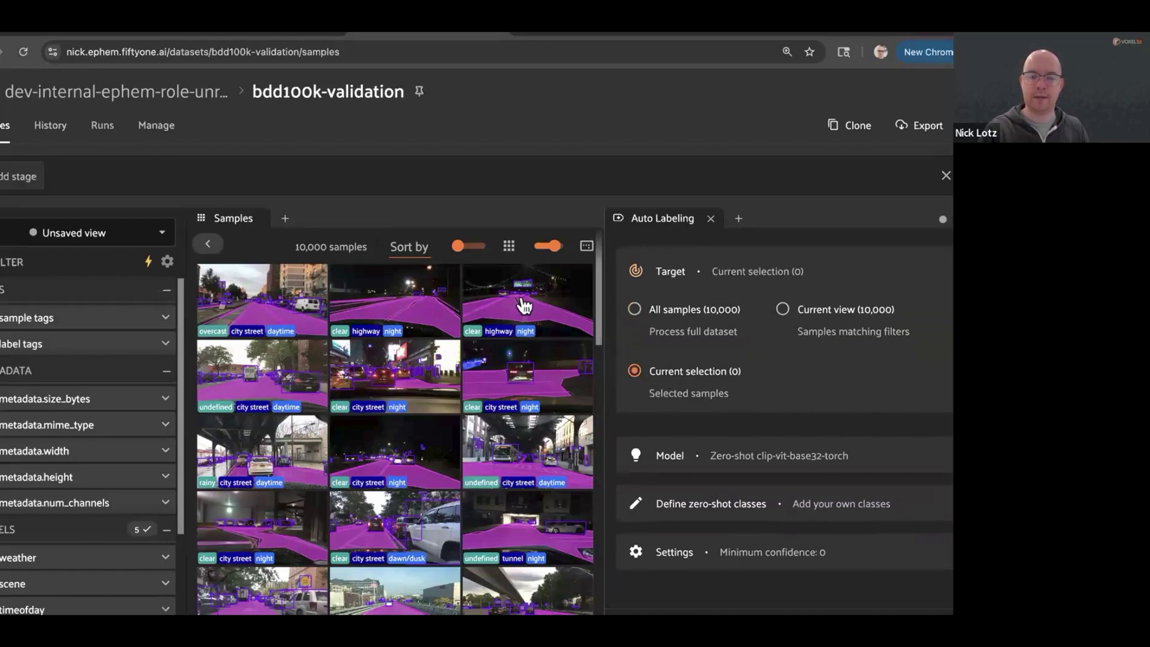
pyautogui.click(658, 308)
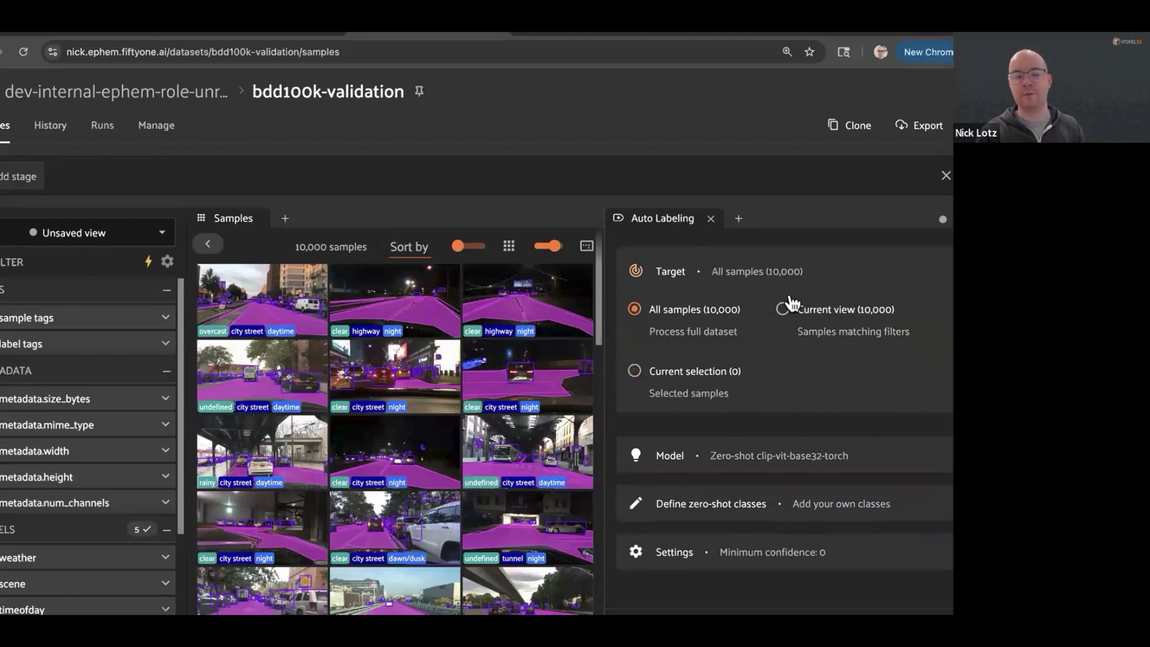
# Expand the auto-labeling model options, try the Instance segmentation task type, and settle on Detection with a zero-shot model.
pyautogui.scroll(-1, 772, 312)
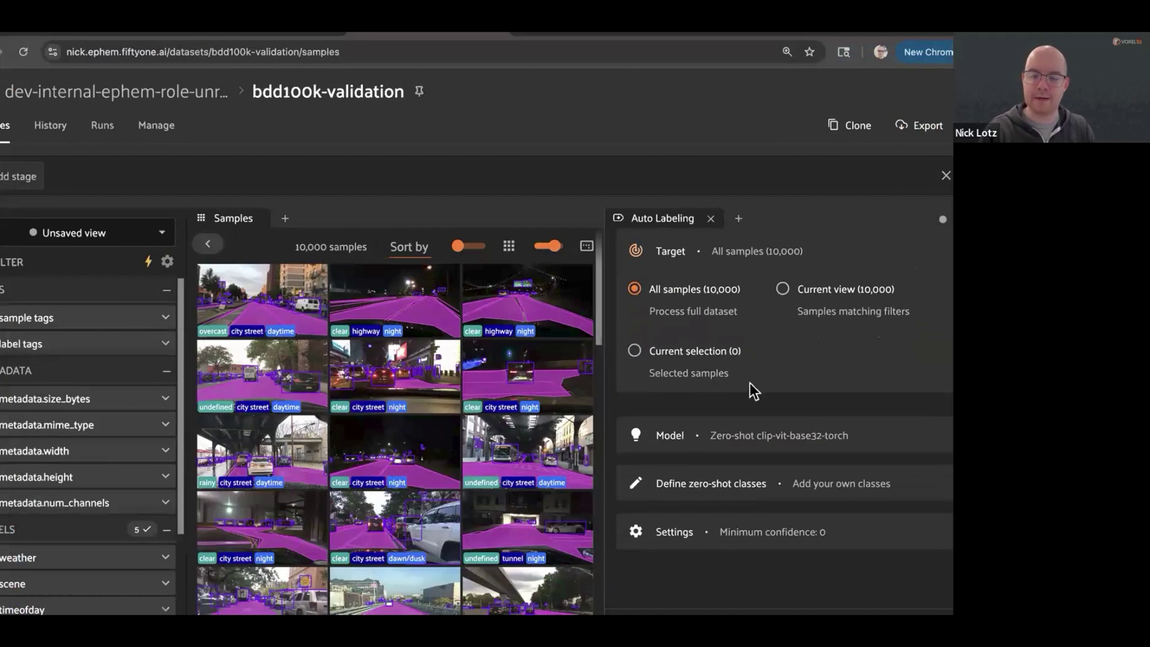
pyautogui.click(752, 423)
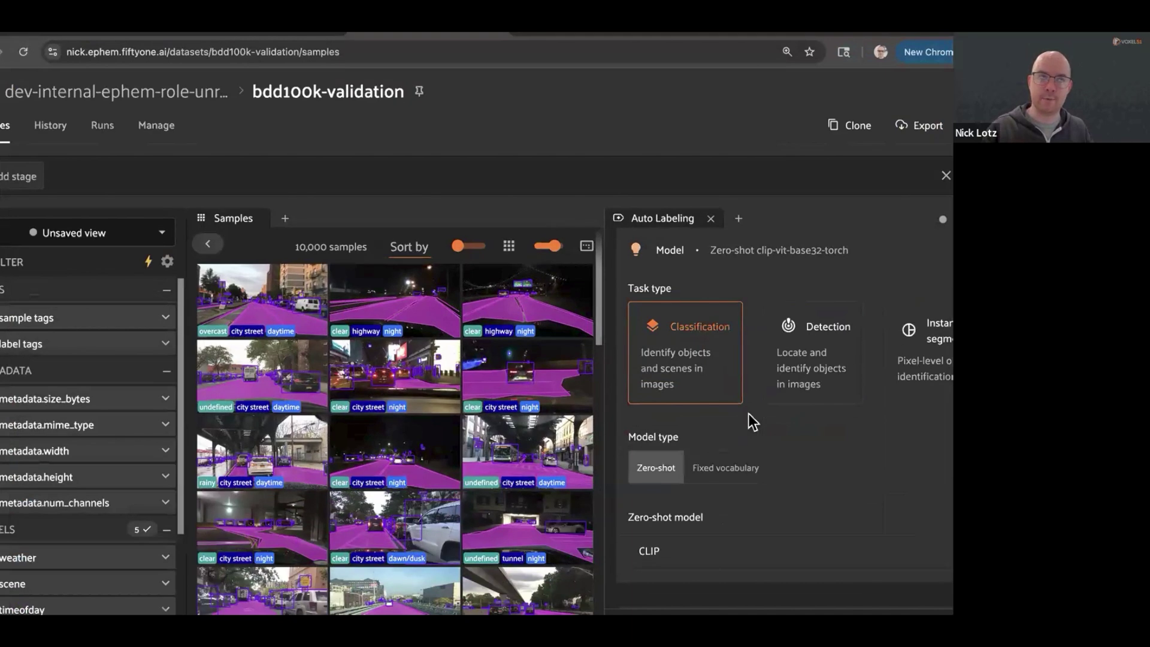
pyautogui.click(766, 381)
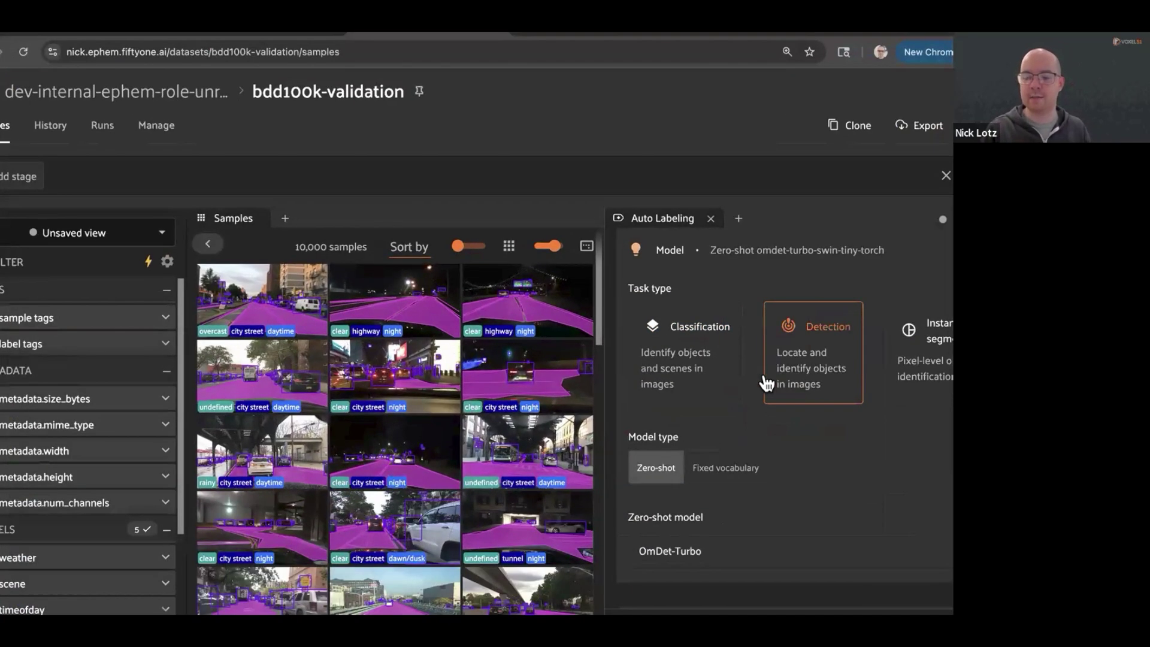
pyautogui.click(866, 363)
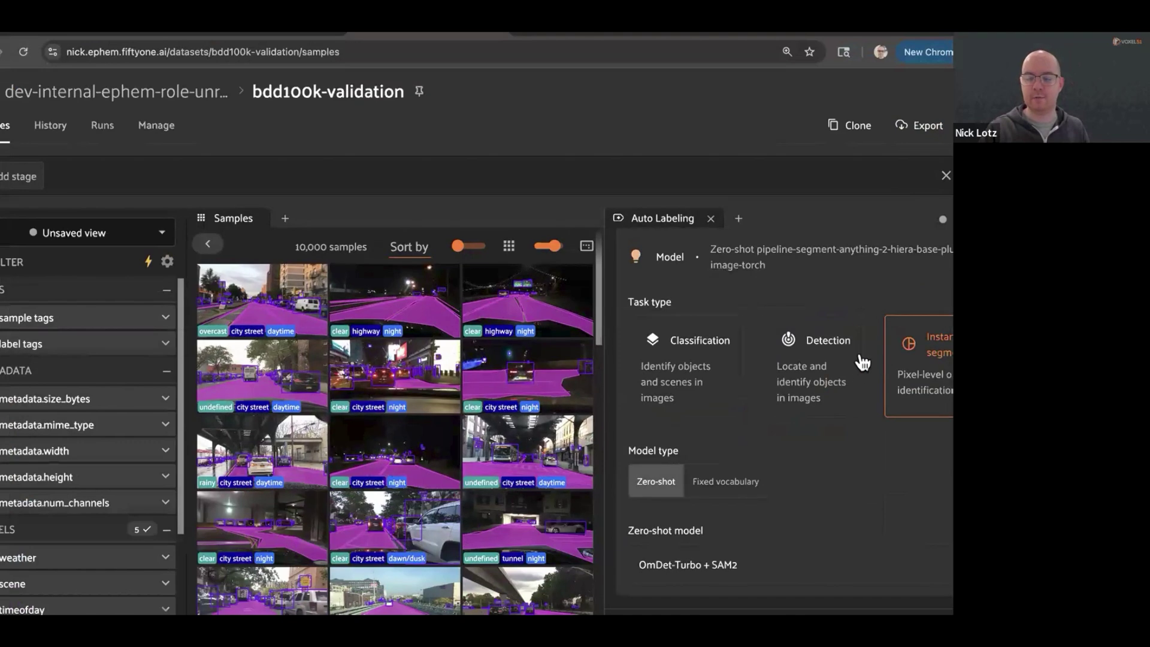
pyautogui.scroll(-1, 839, 390)
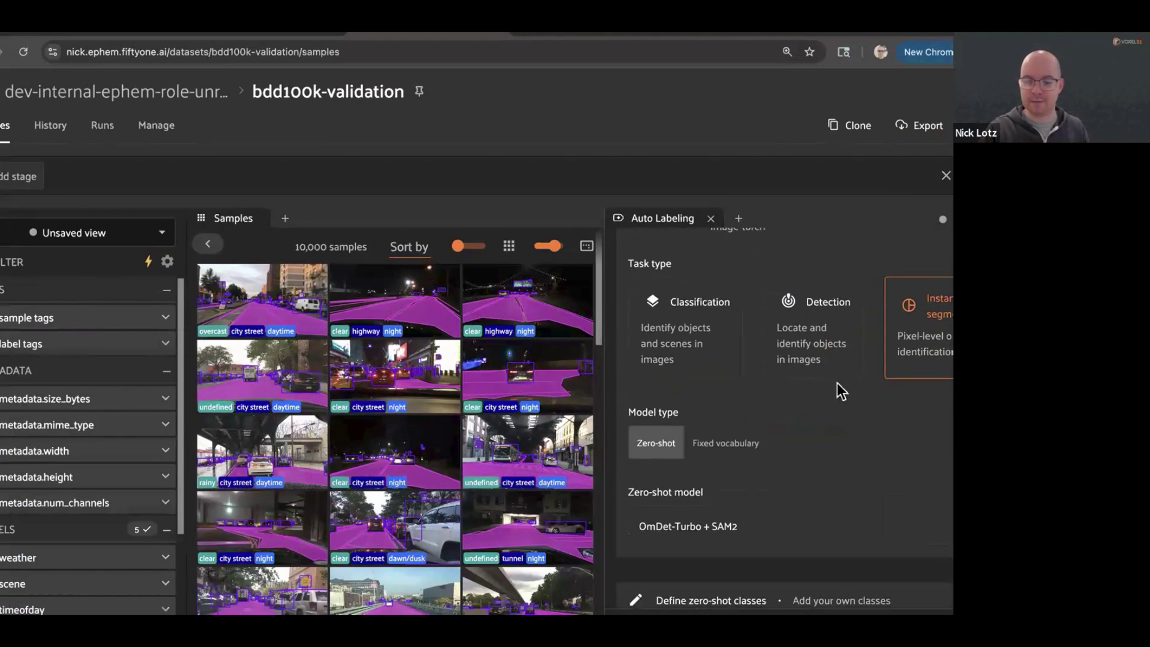
pyautogui.click(755, 333)
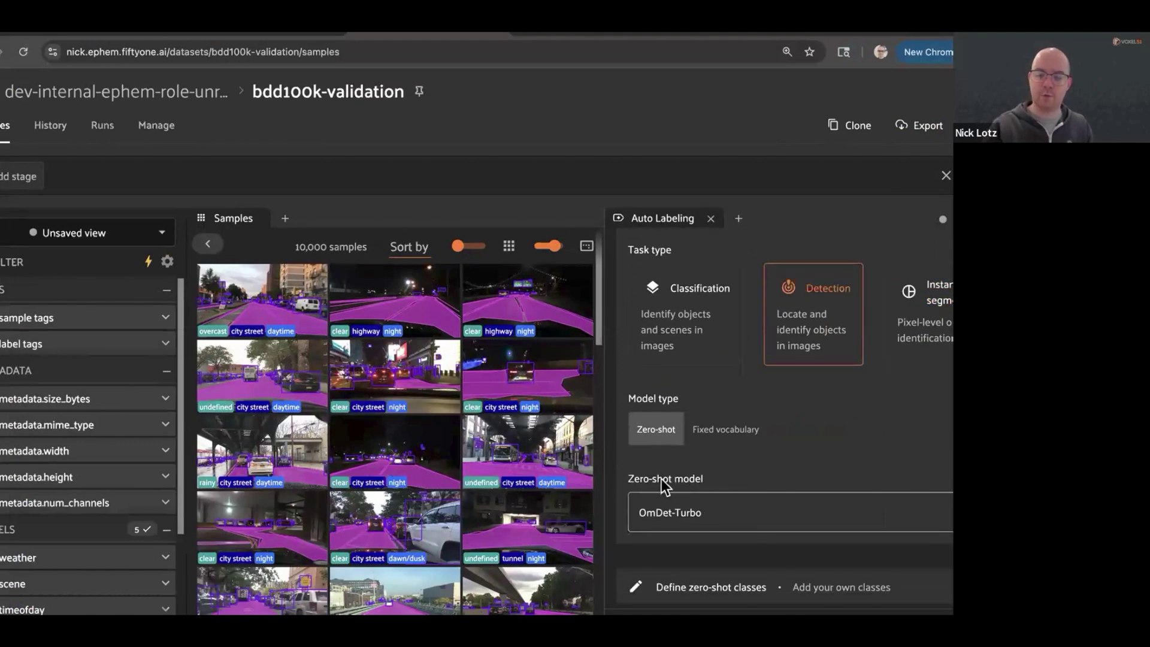
# Look through the available zero-shot detection models and keep OmDet-Turbo selected.
pyautogui.click(664, 494)
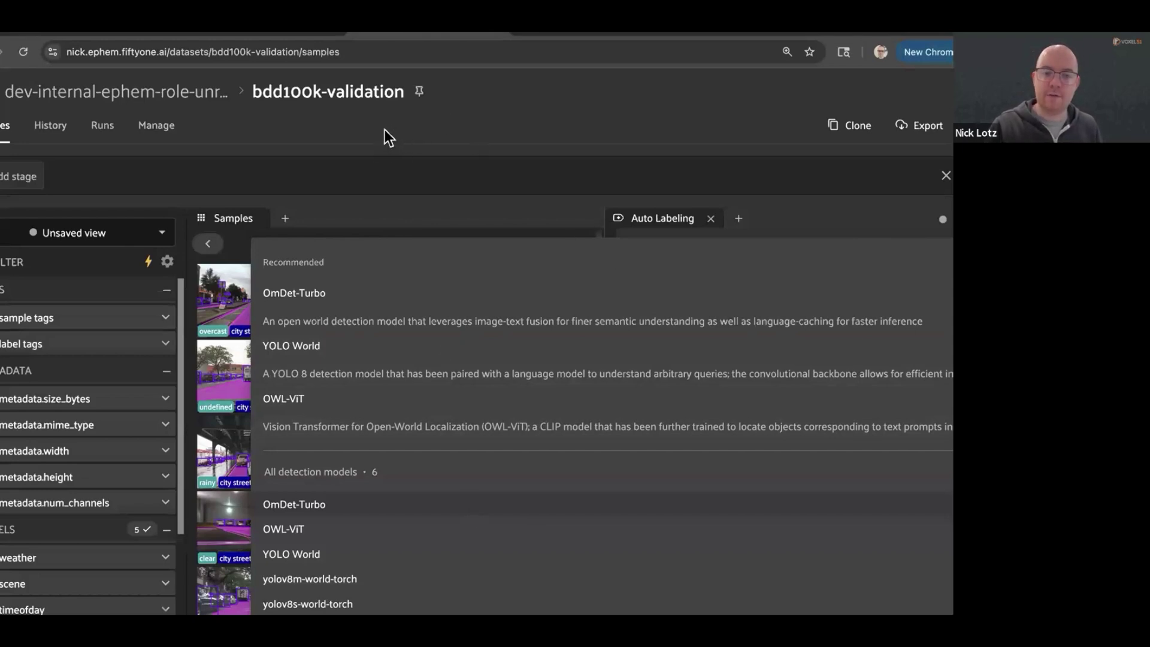
pyautogui.click(763, 204)
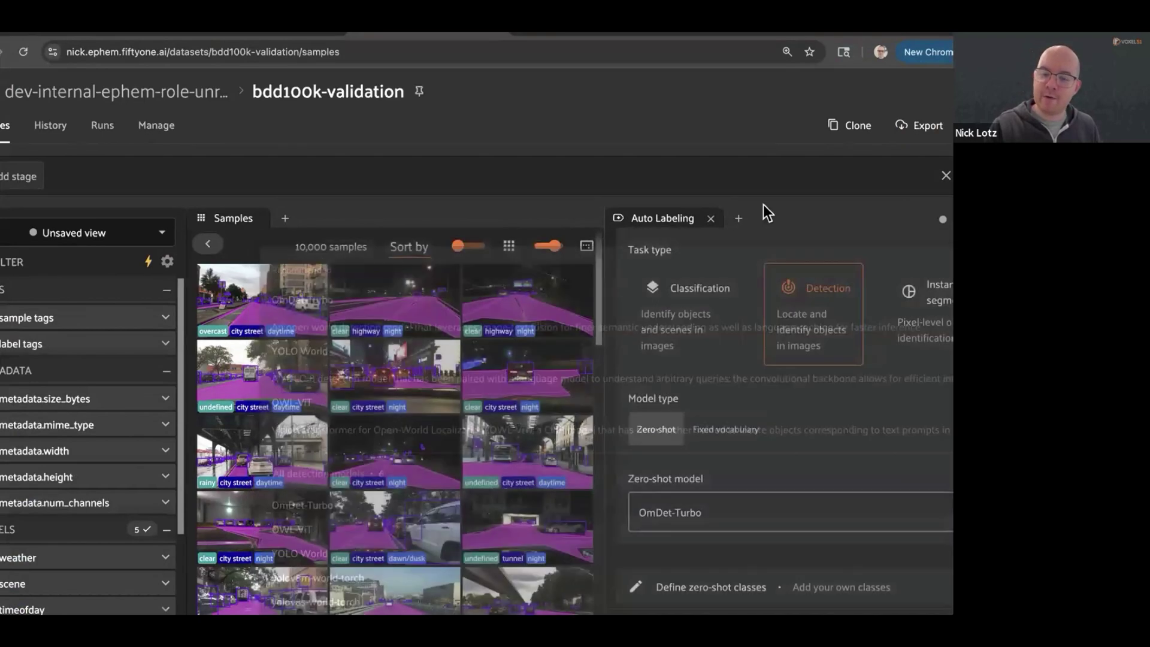
pyautogui.scroll(-3, 707, 413)
pyautogui.scroll(1, 705, 418)
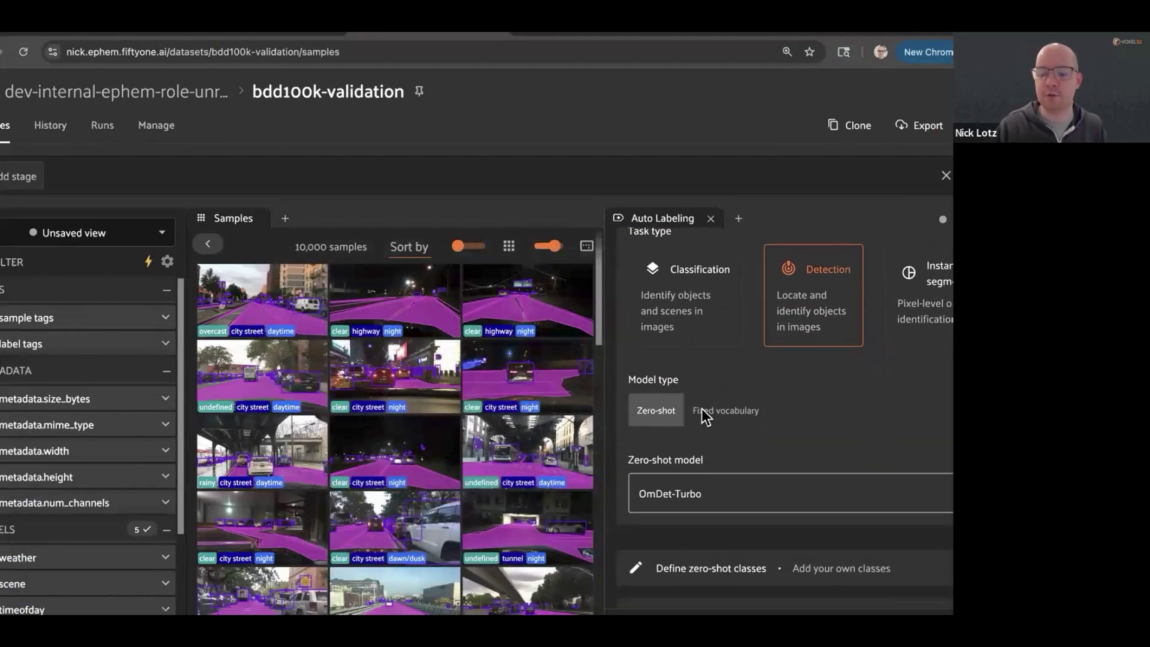
# Expand the zero-shot class definition and the auto-labeling settings to reach the class names, label field and minimum confidence.
pyautogui.scroll(-2, 706, 410)
pyautogui.click(868, 466)
pyautogui.scroll(-2, 781, 422)
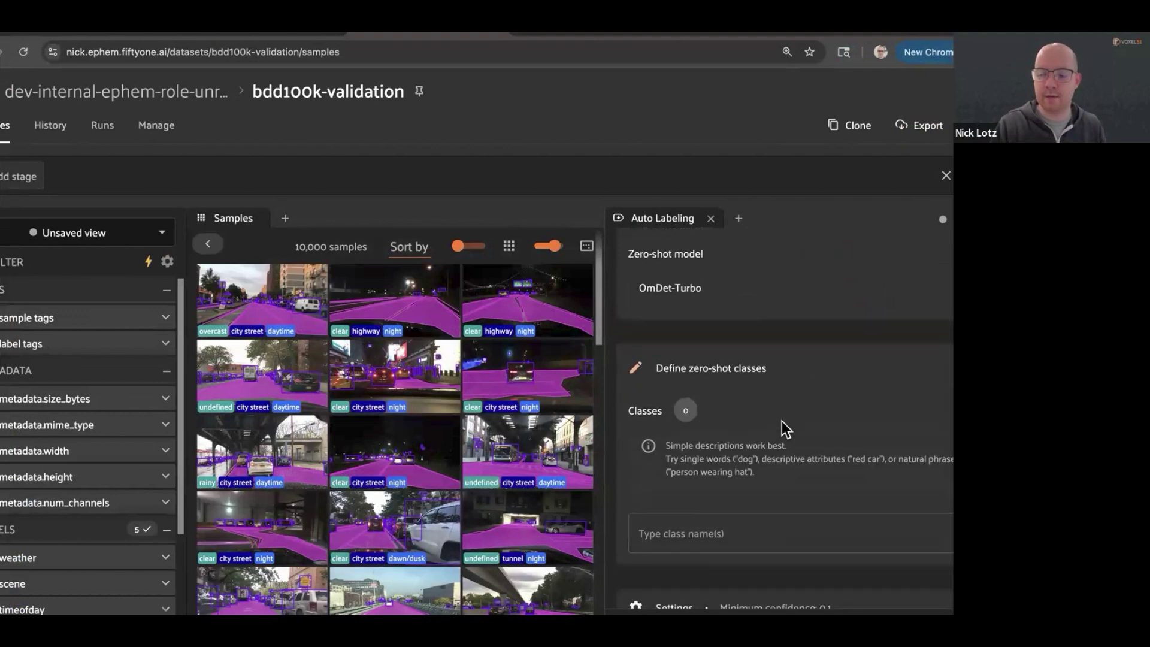
pyautogui.scroll(-1, 782, 422)
pyautogui.scroll(5, 781, 422)
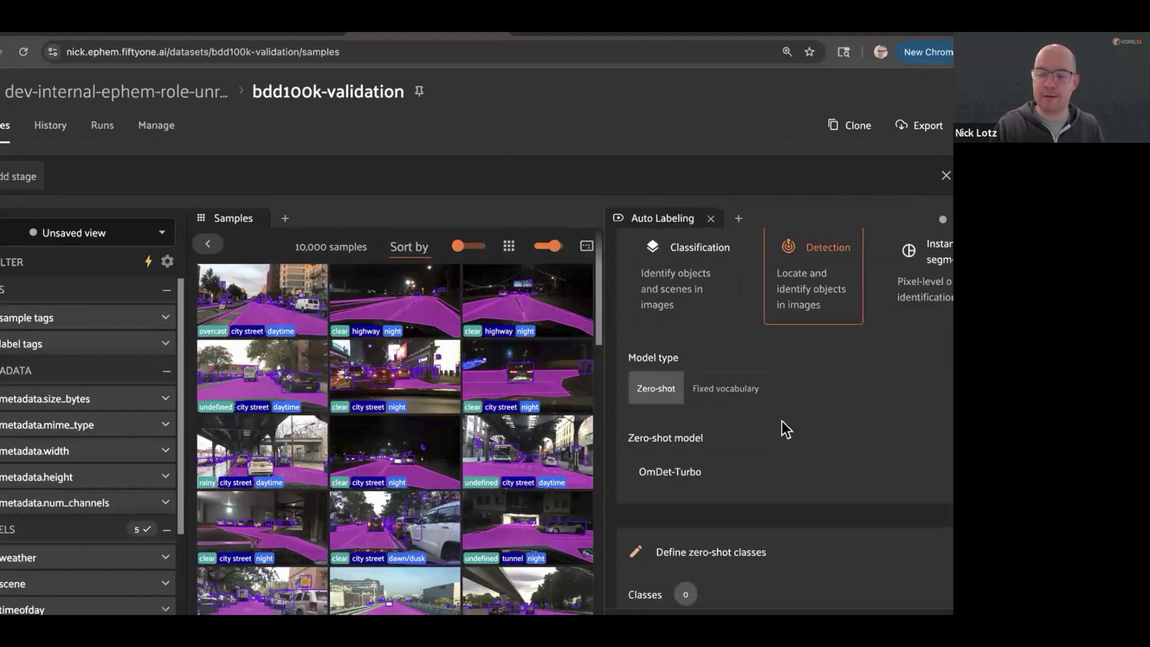
pyautogui.scroll(-4, 781, 422)
pyautogui.scroll(-1, 781, 422)
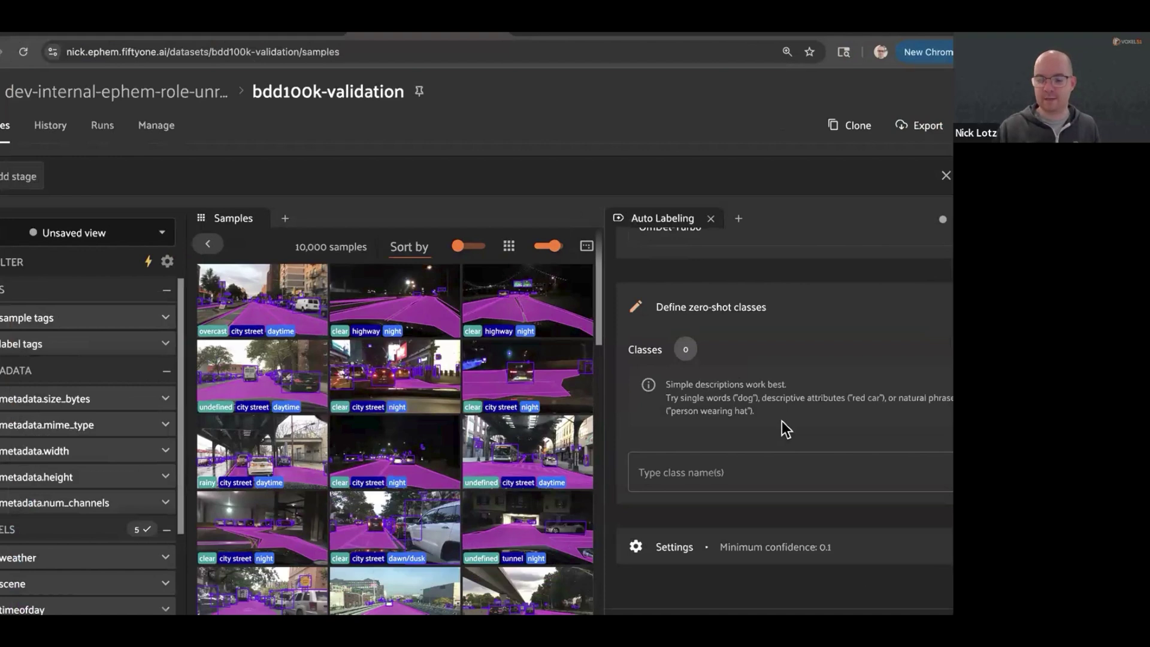
pyautogui.scroll(-1, 782, 422)
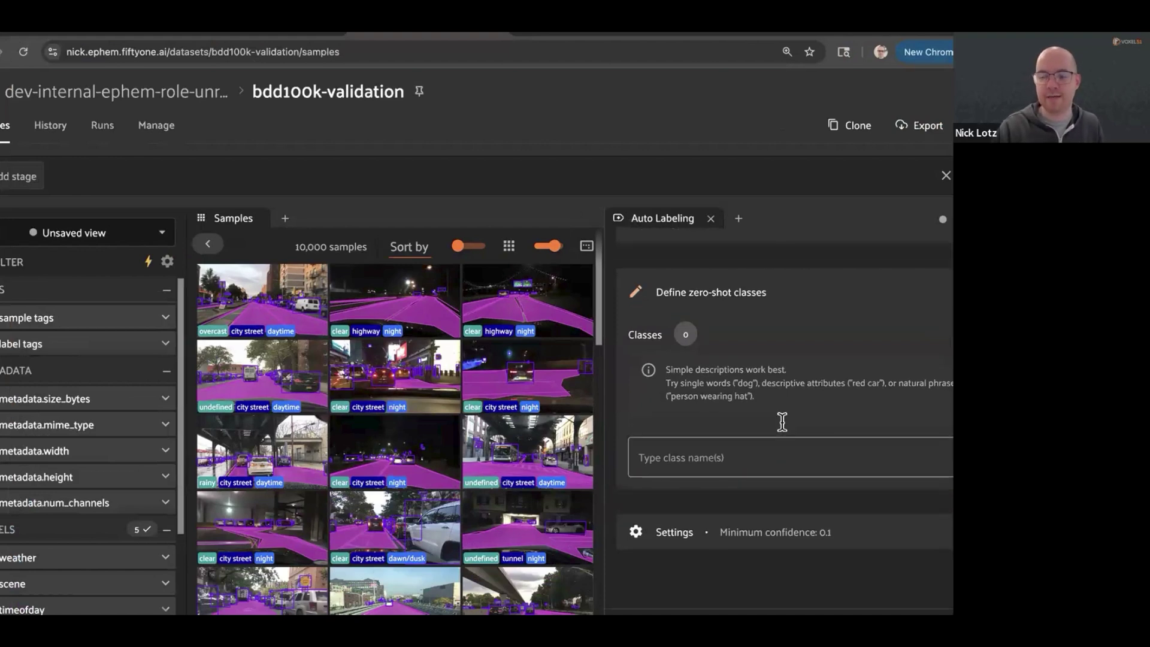
pyautogui.click(802, 501)
pyautogui.scroll(-5, 772, 464)
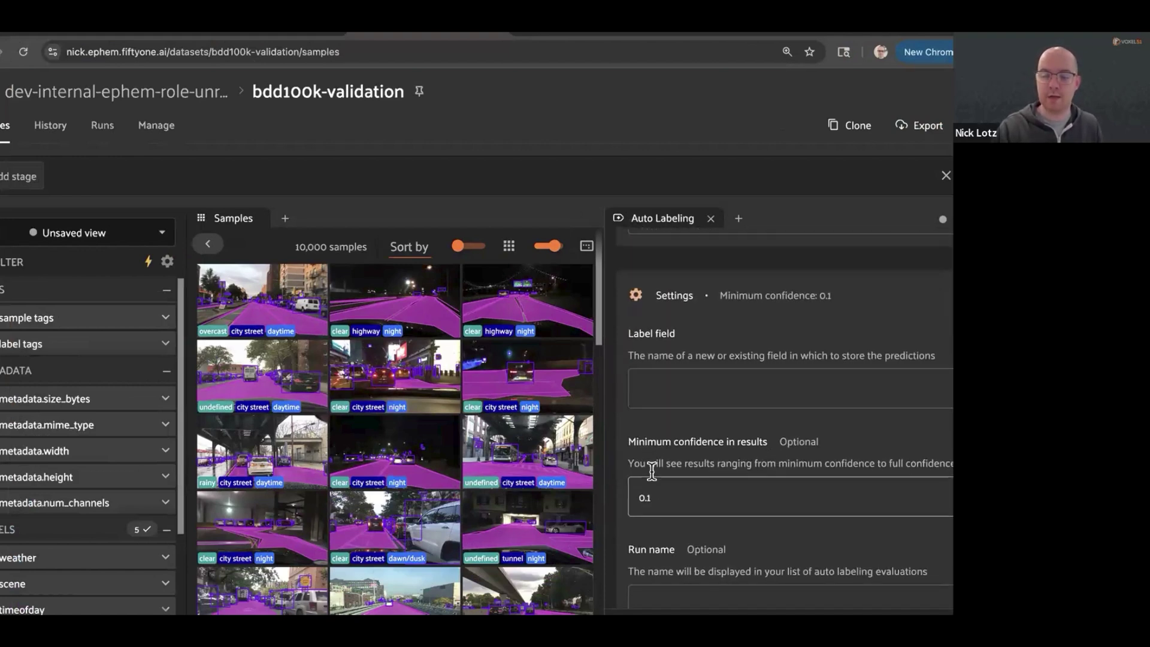
# Delete the last digit of the minimum confidence in the auto-labeling settings, leaving "0.".
pyautogui.click(650, 468)
pyautogui.press('BackSpace')
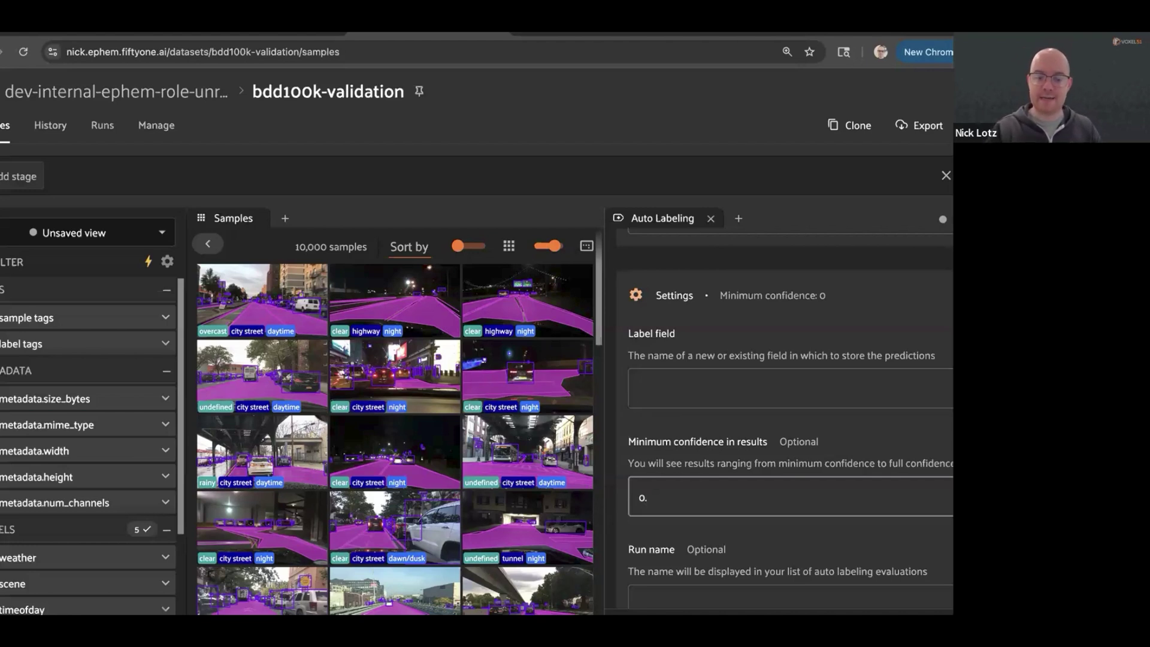
pyautogui.scroll(-2, 699, 456)
pyautogui.scroll(3, 698, 456)
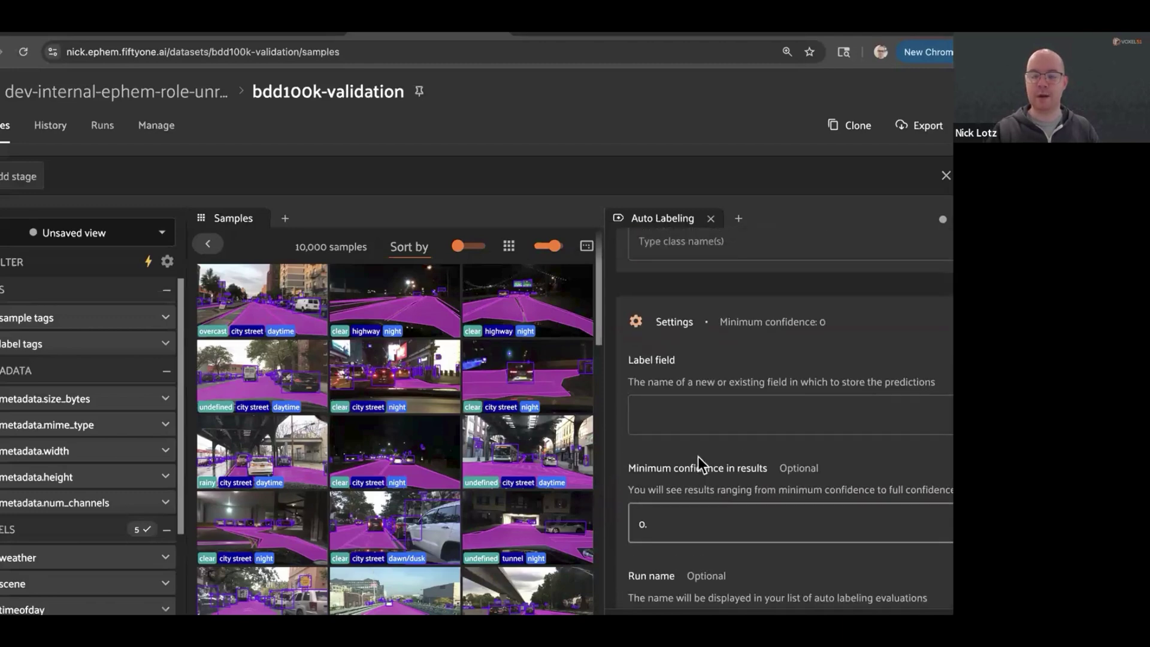
# Switch to the Google Slides presentation, start the video on the Verified Auto Labeling with FiftyOne slide, and return to FiftyOne.
pyautogui.click(142, 40)
pyautogui.press('Right')
pyautogui.press('Right')
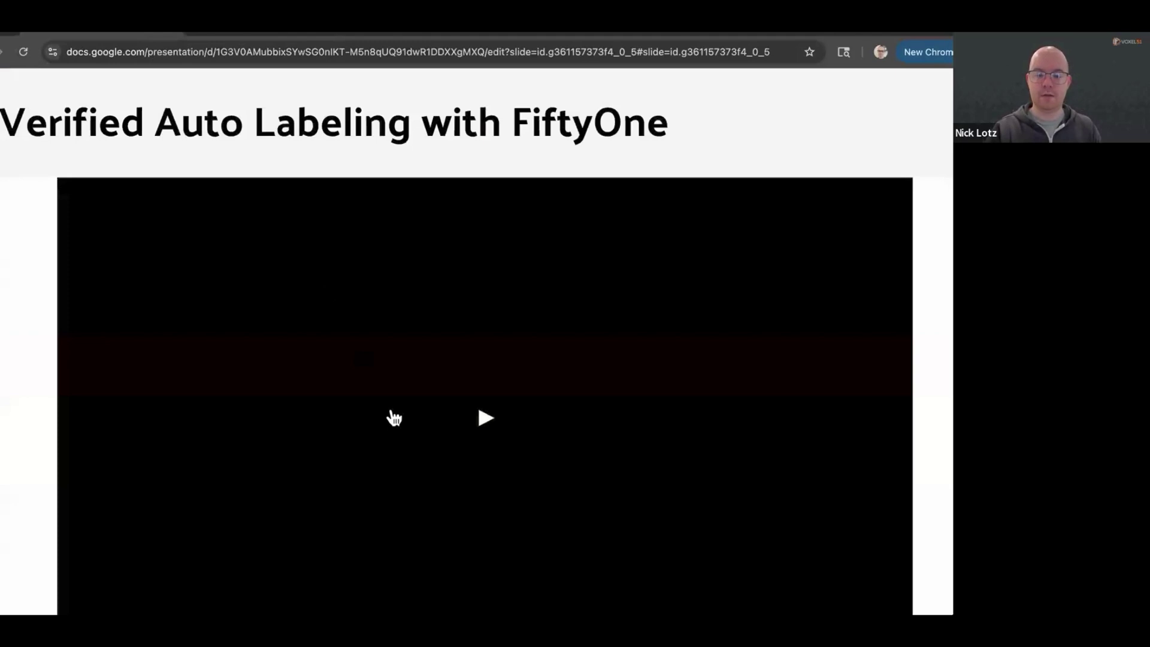
pyautogui.click(474, 395)
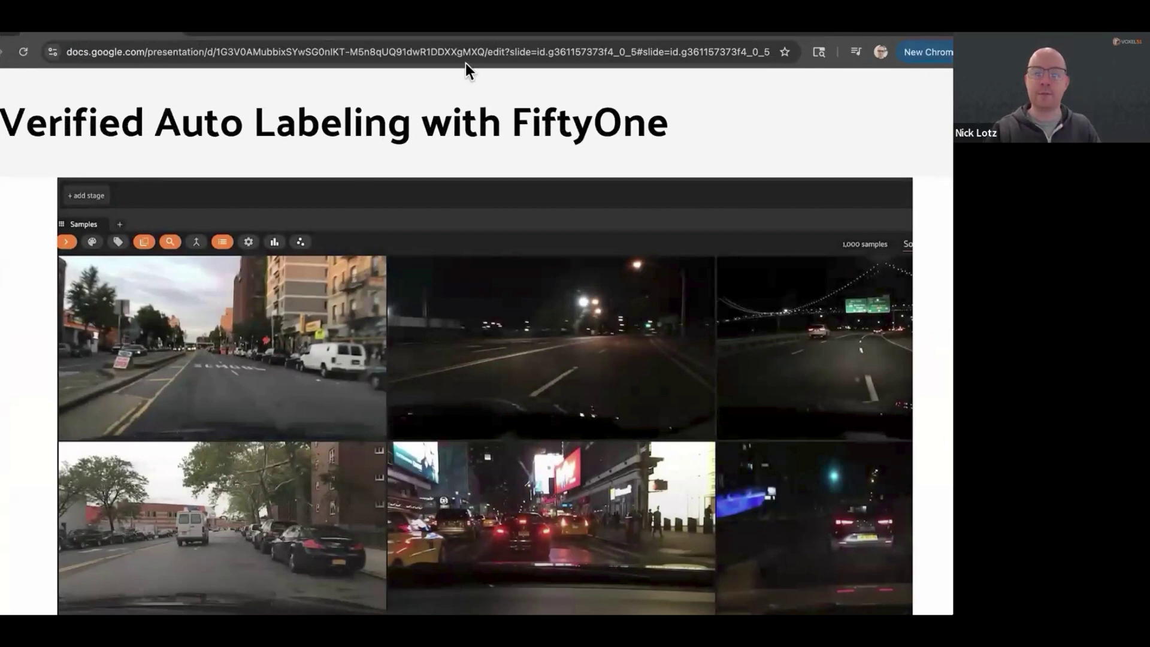
pyautogui.click(458, 44)
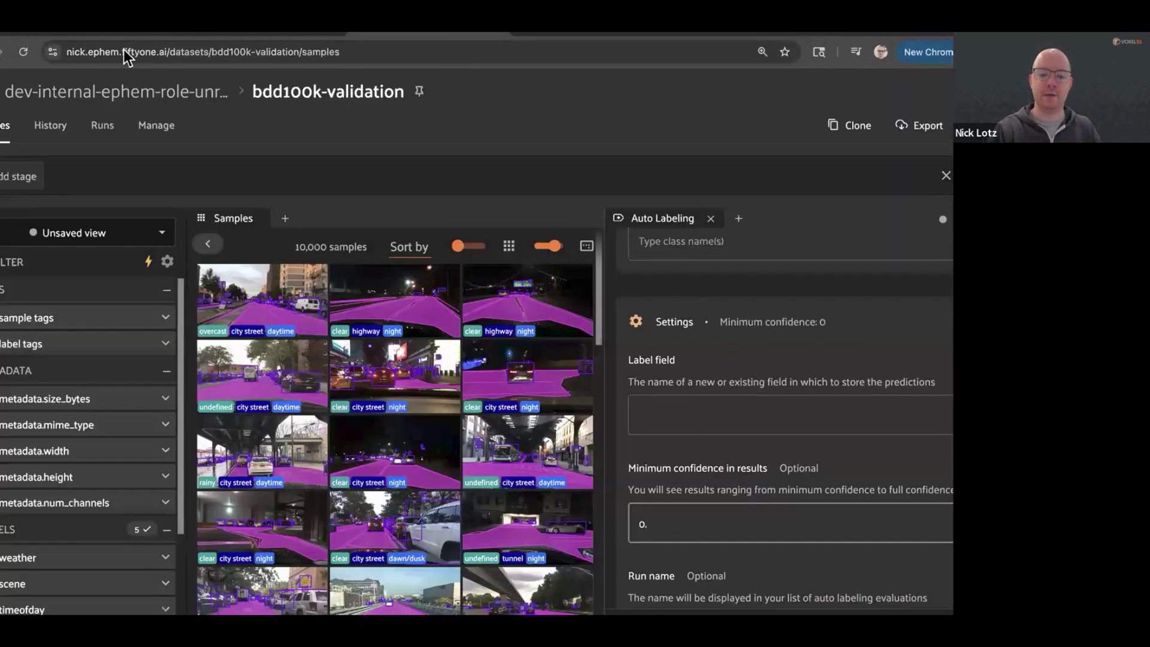
# Set the minimum confidence in results to 0.04.
pyautogui.write('04')
pyautogui.scroll(5, 647, 390)
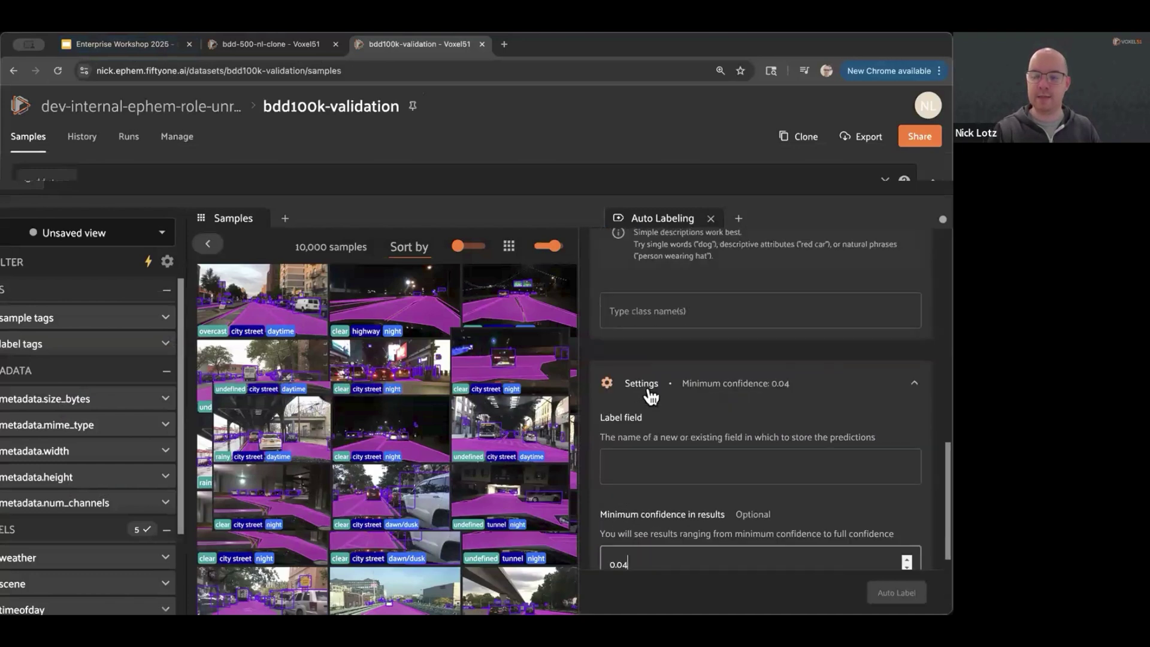
# Add cars, truck and sign as the zero-shot classes for auto labeling.
pyautogui.click(644, 400)
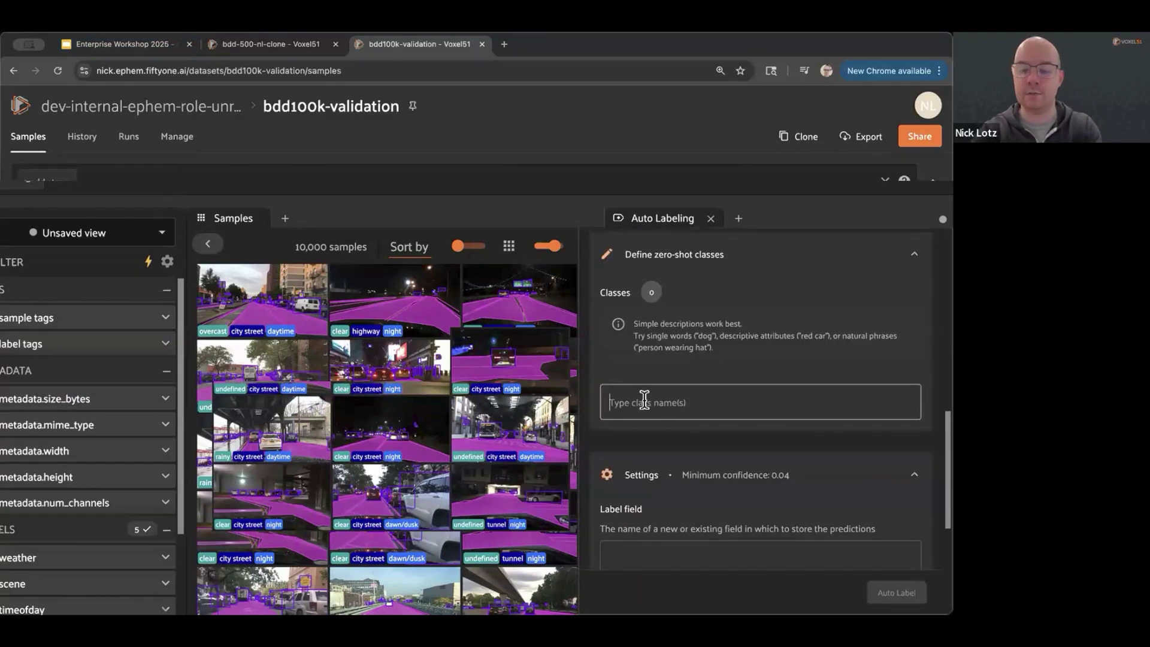
pyautogui.write('cars')
pyautogui.press('Return')
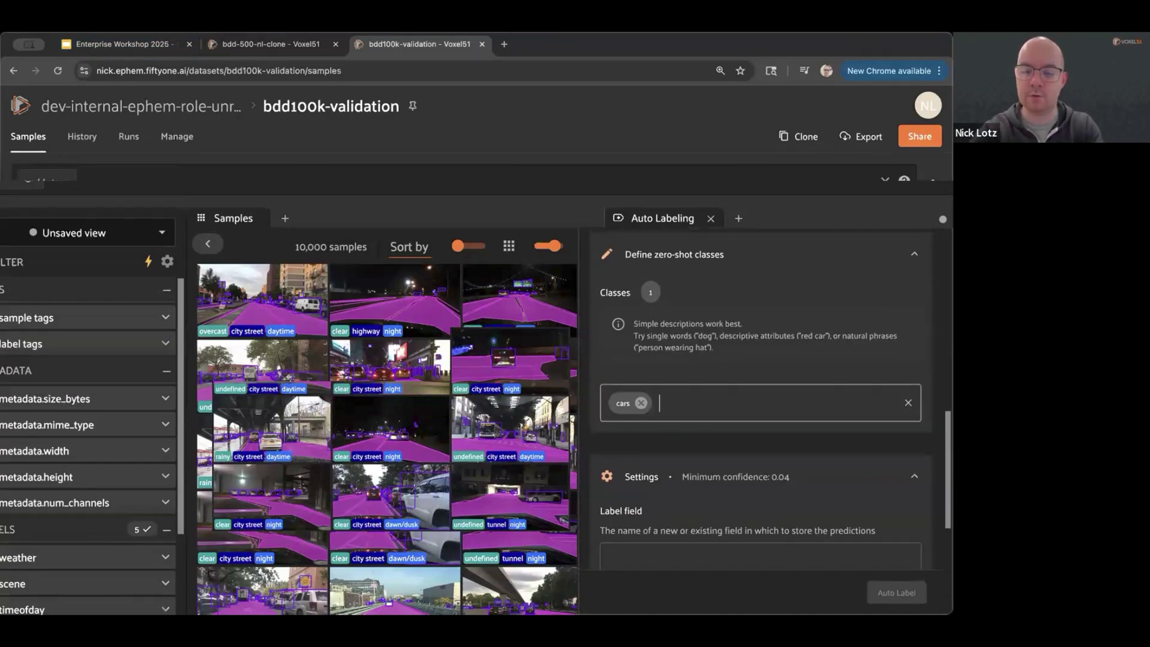
pyautogui.write('trucks')
pyautogui.press('BackSpace')
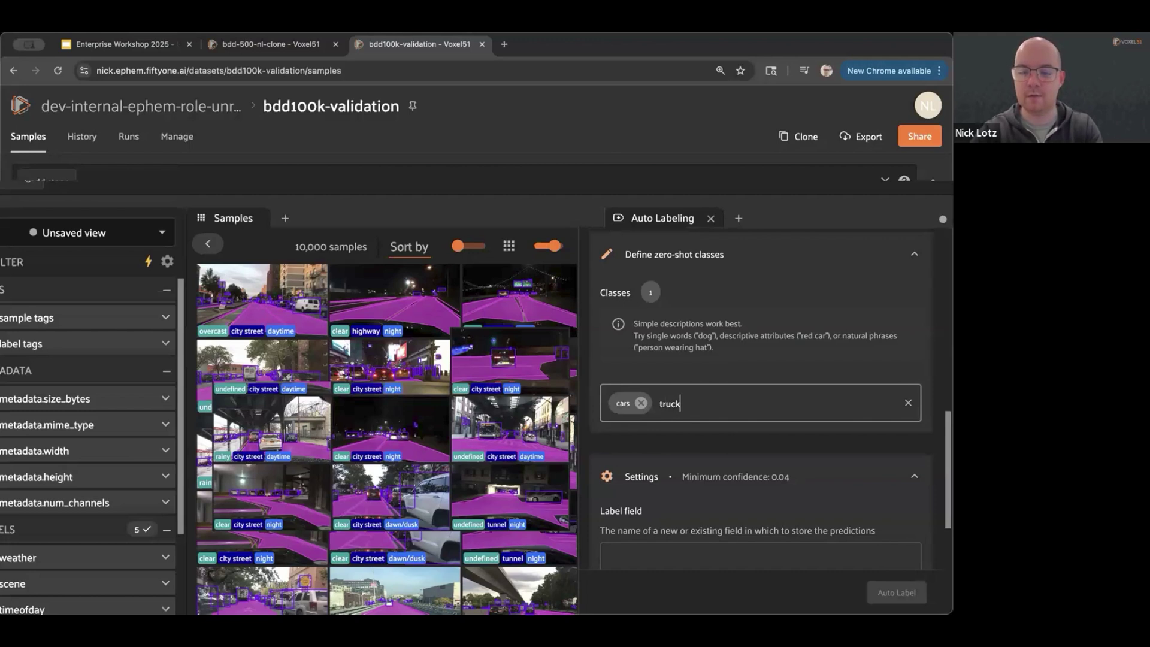
pyautogui.press('Return')
pyautogui.write('sign')
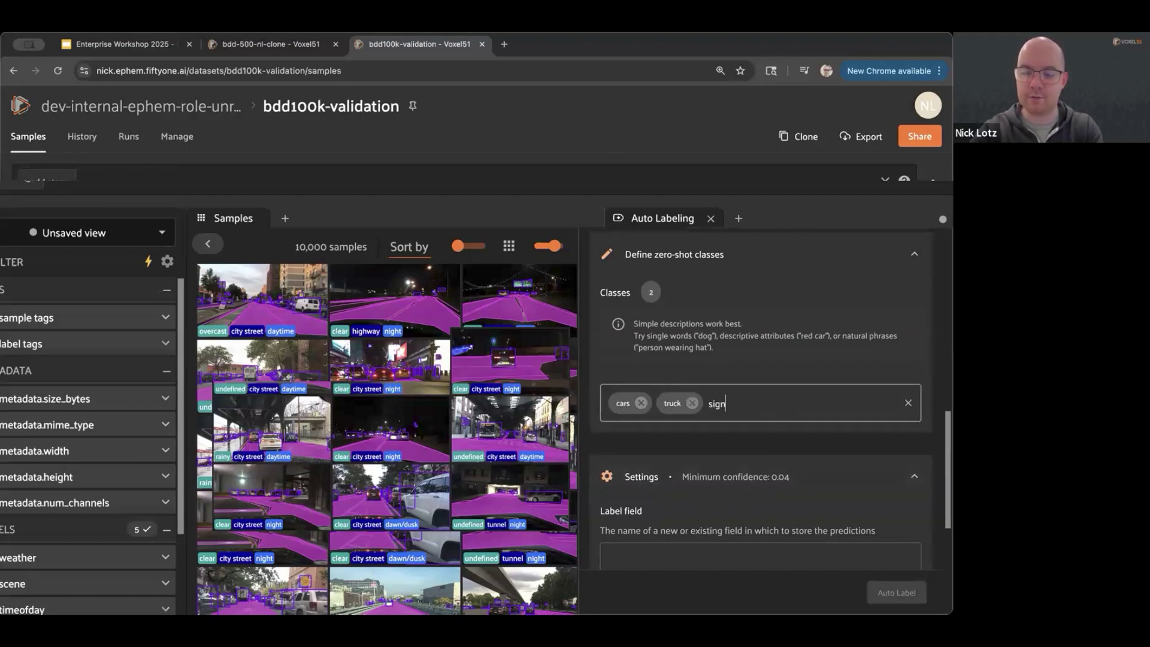
pyautogui.press('Return')
# Remove the cars class and add car to the zero-shot classes instead.
pyautogui.click(640, 404)
pyautogui.click(757, 404)
pyautogui.write('car')
pyautogui.press('Return')
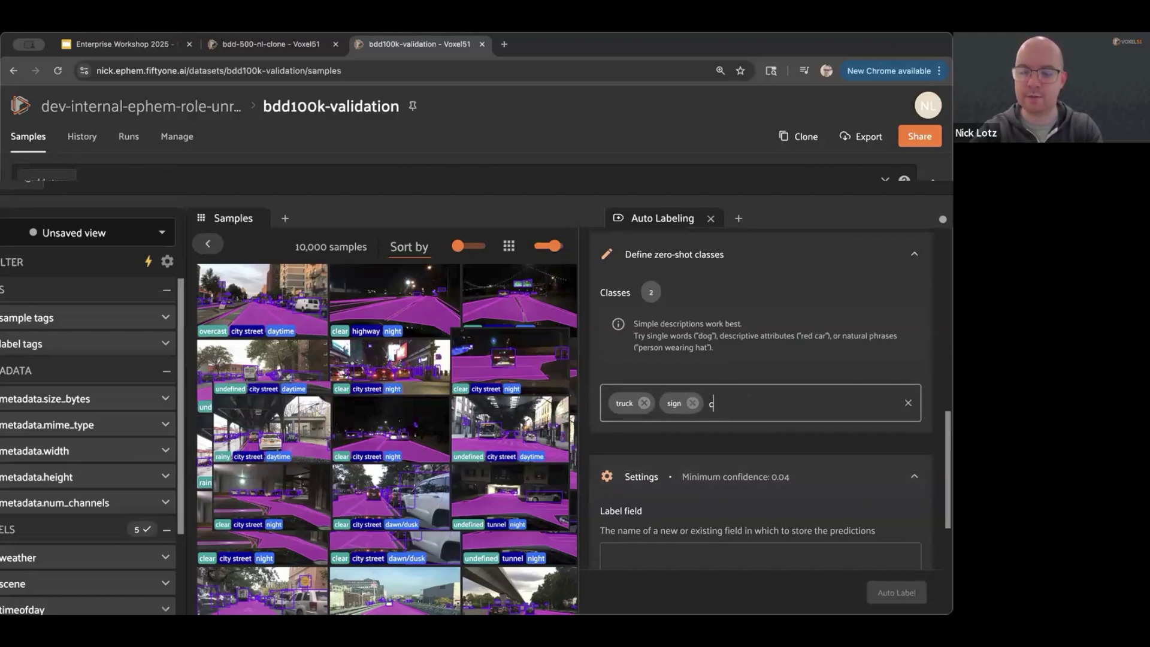
# Change the zero-shot detection model to YOLO World.
pyautogui.scroll(-4, 739, 433)
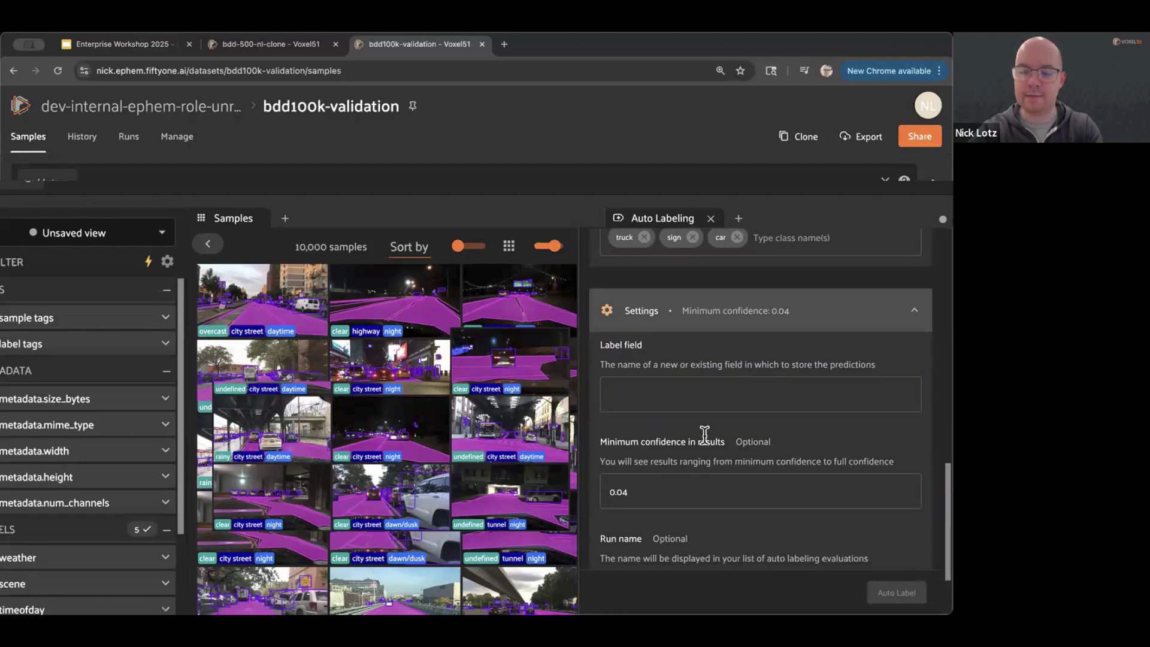
pyautogui.scroll(6, 681, 405)
pyautogui.click(683, 360)
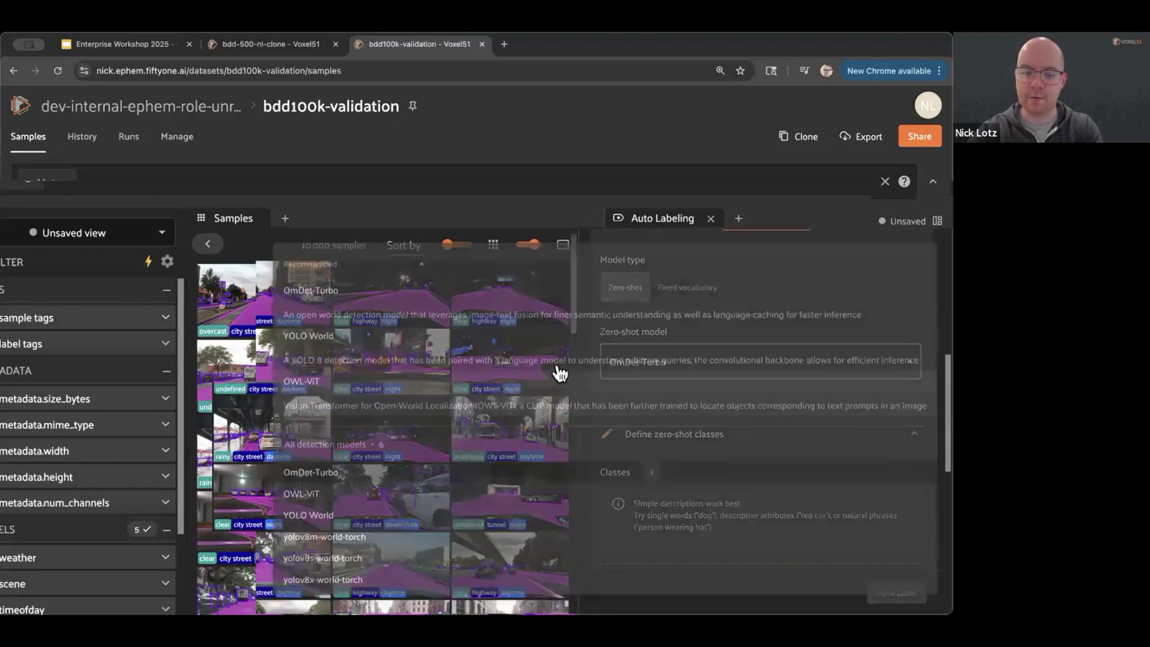
pyautogui.click(724, 369)
# Store the predictions in a label field called auto-label and set the minimum confidence in results to 0.2.
pyautogui.scroll(-5, 725, 367)
pyautogui.click(701, 323)
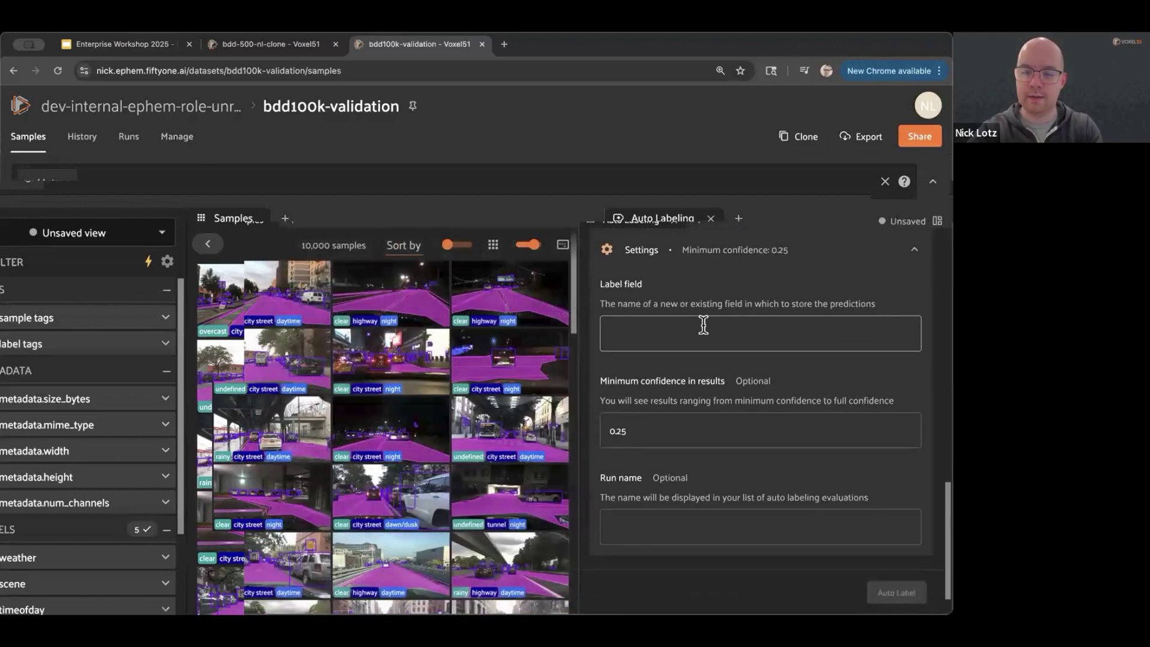
pyautogui.write('auto-label')
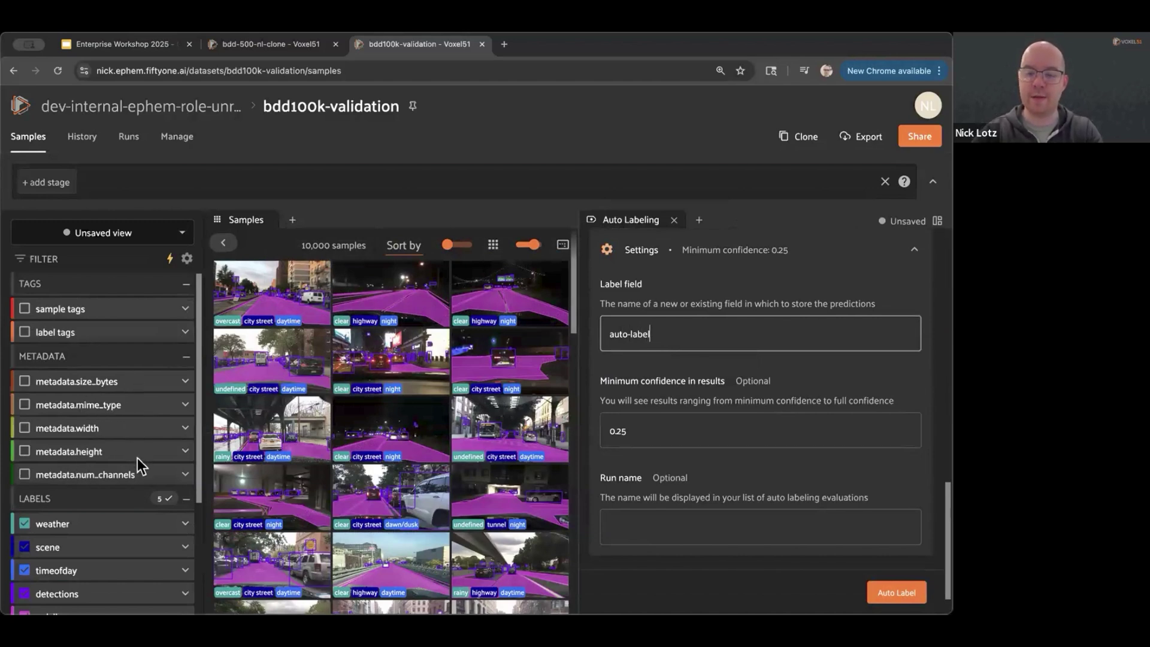
pyautogui.scroll(-1, 630, 465)
pyautogui.click(669, 395)
pyautogui.press('BackSpace')
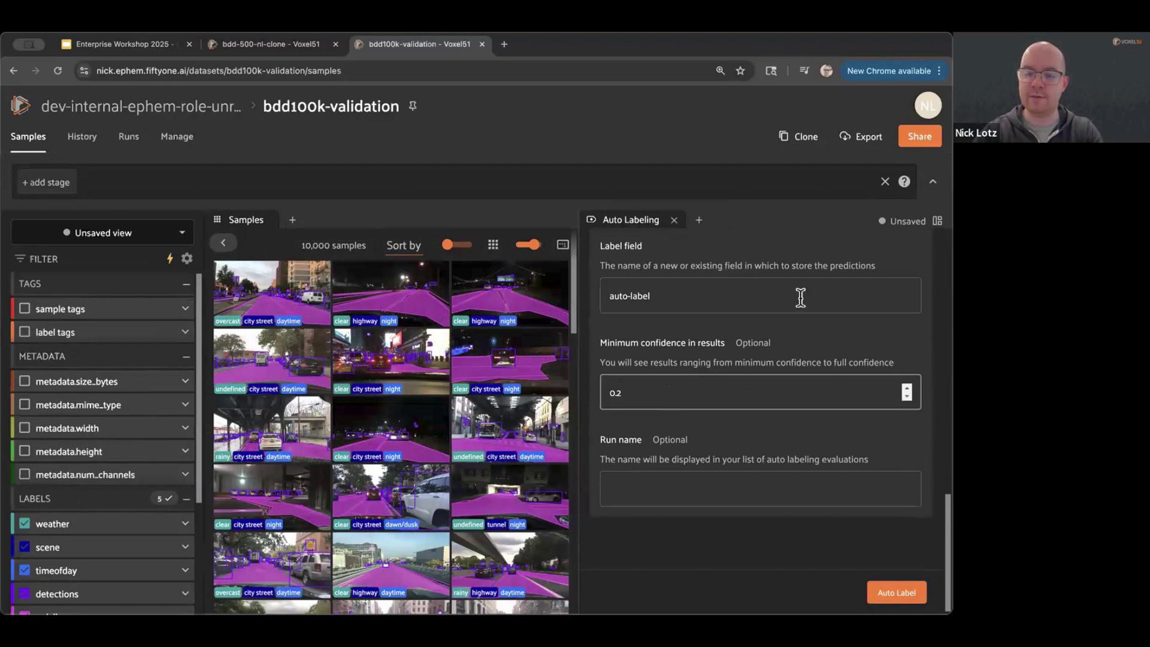
pyautogui.click(798, 346)
# Try auto-label as the run name, and rename the run to autolabel.
pyautogui.click(703, 488)
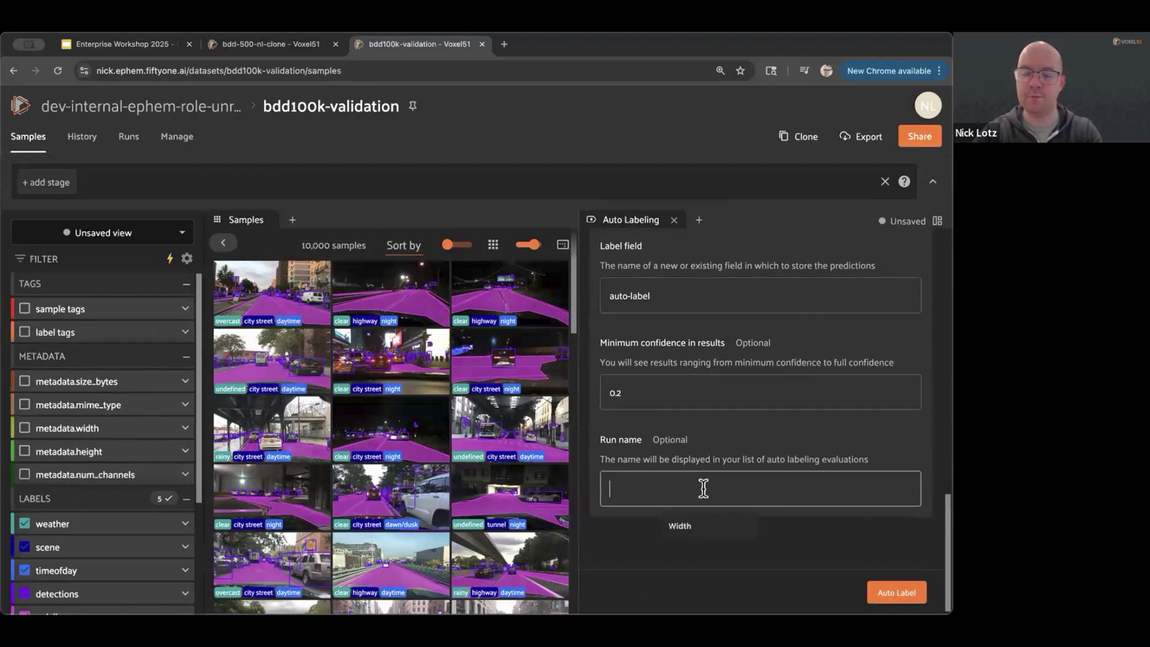
pyautogui.write('auto-label')
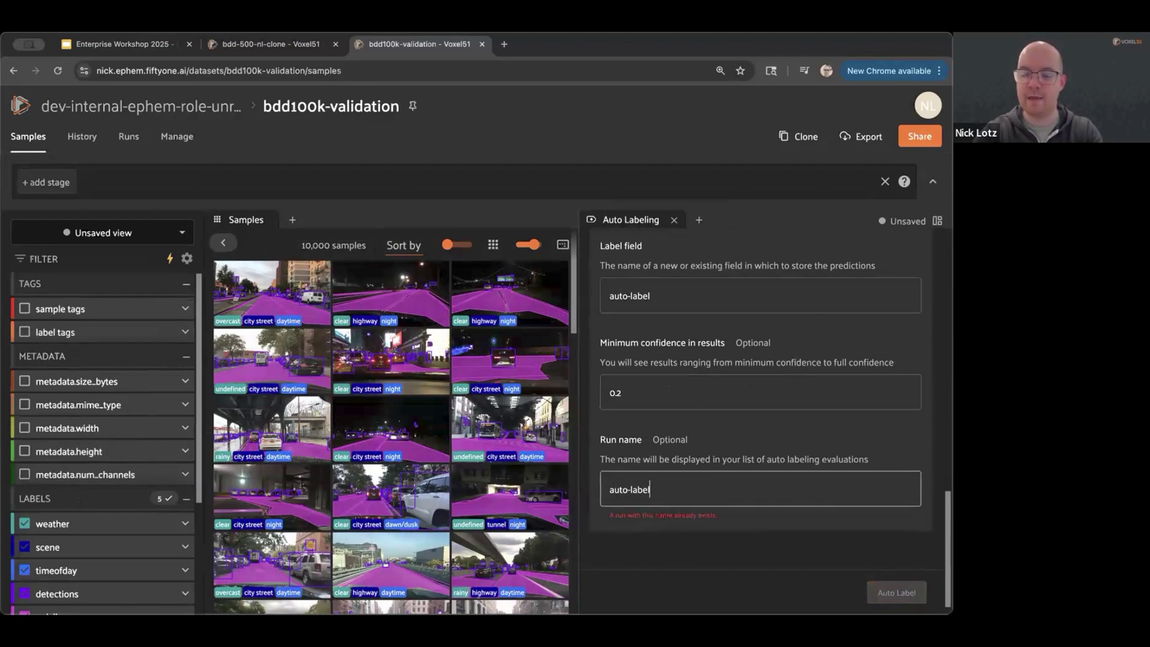
pyautogui.press('BackSpace')
pyautogui.press('BackSpace')
pyautogui.press('BackSpace')
pyautogui.press('BackSpace')
pyautogui.press('BackSpace')
pyautogui.write('label')
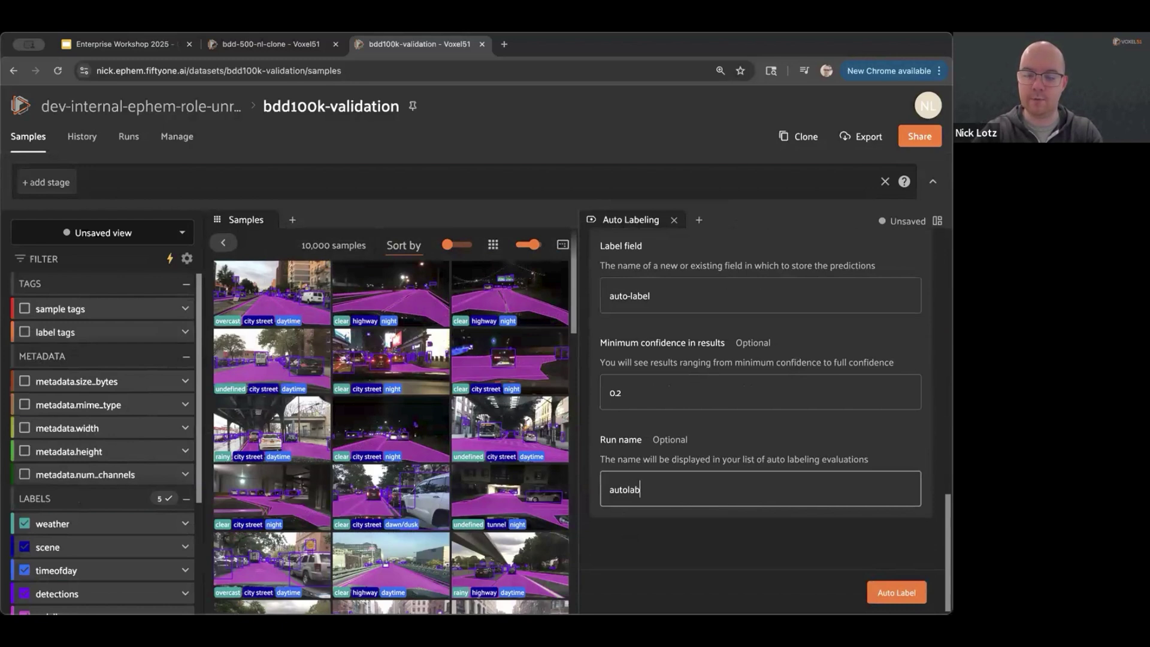
# Launch auto labeling for all samples by scheduling the job on teams-do-two.
pyautogui.click(878, 562)
pyautogui.click(896, 592)
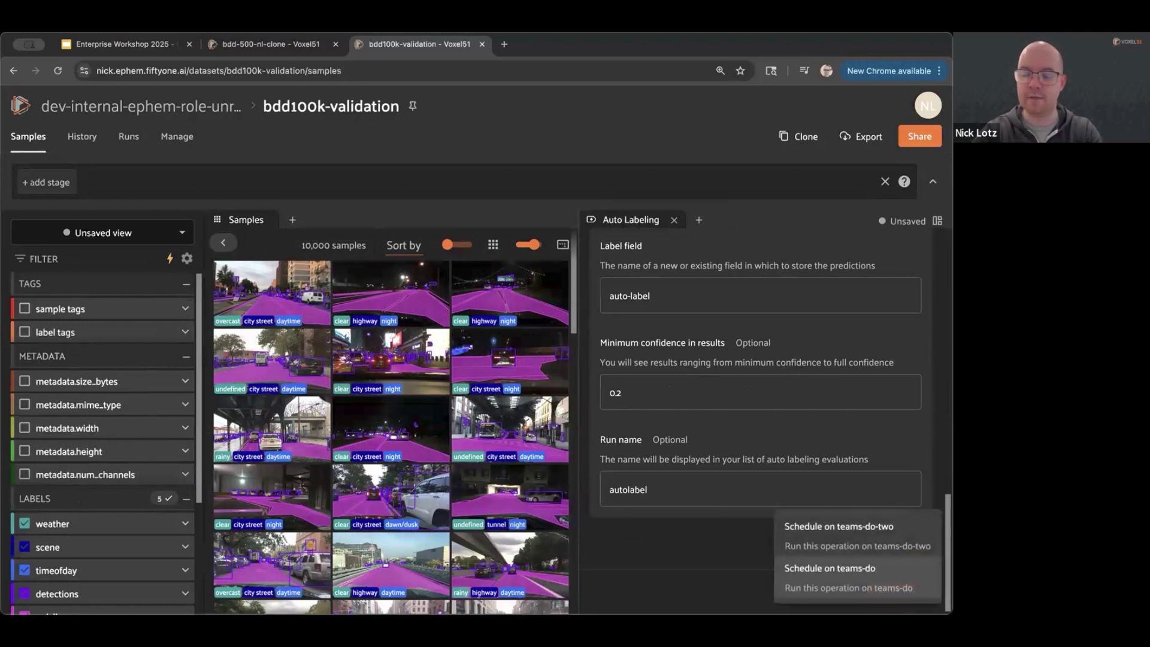
pyautogui.click(868, 543)
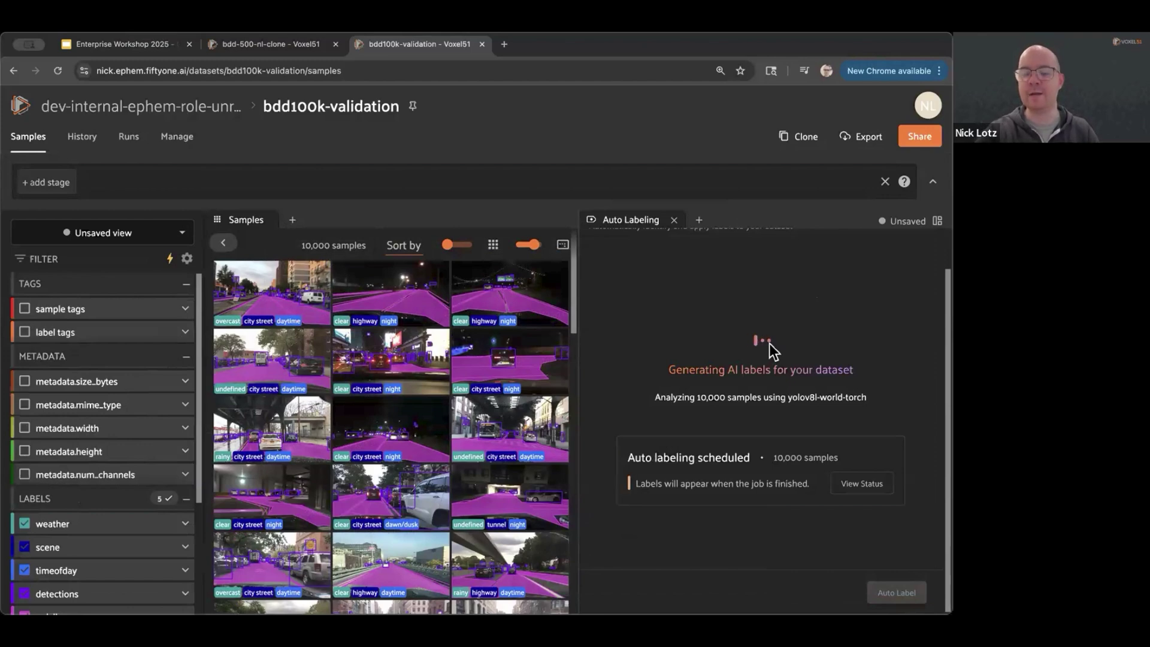
# Switch to the Google Slides presentation and skip through the auto-labeling demo video from model choice to the label review at 0:48.
pyautogui.click(173, 44)
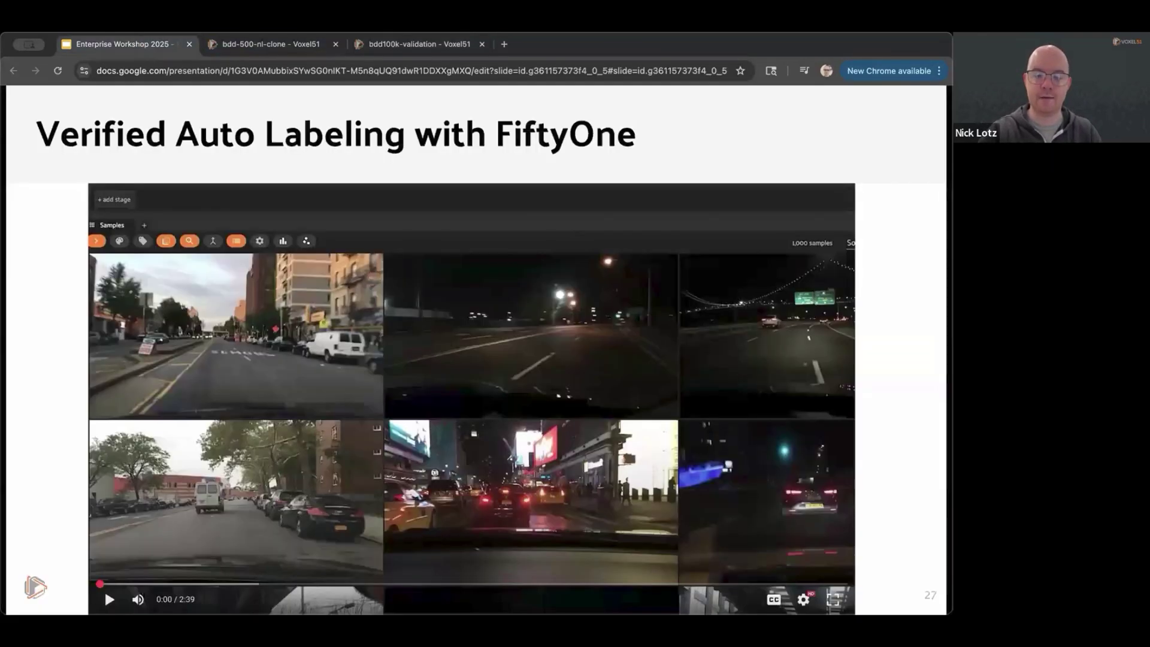
pyautogui.click(234, 584)
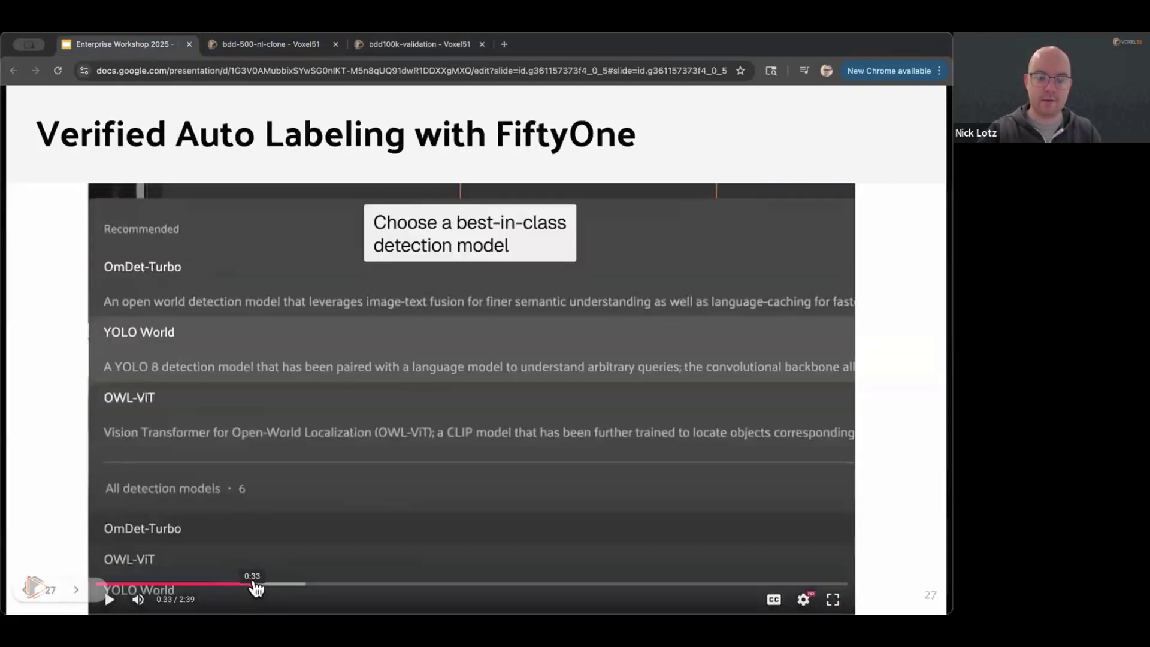
pyautogui.click(252, 584)
pyautogui.click(261, 584)
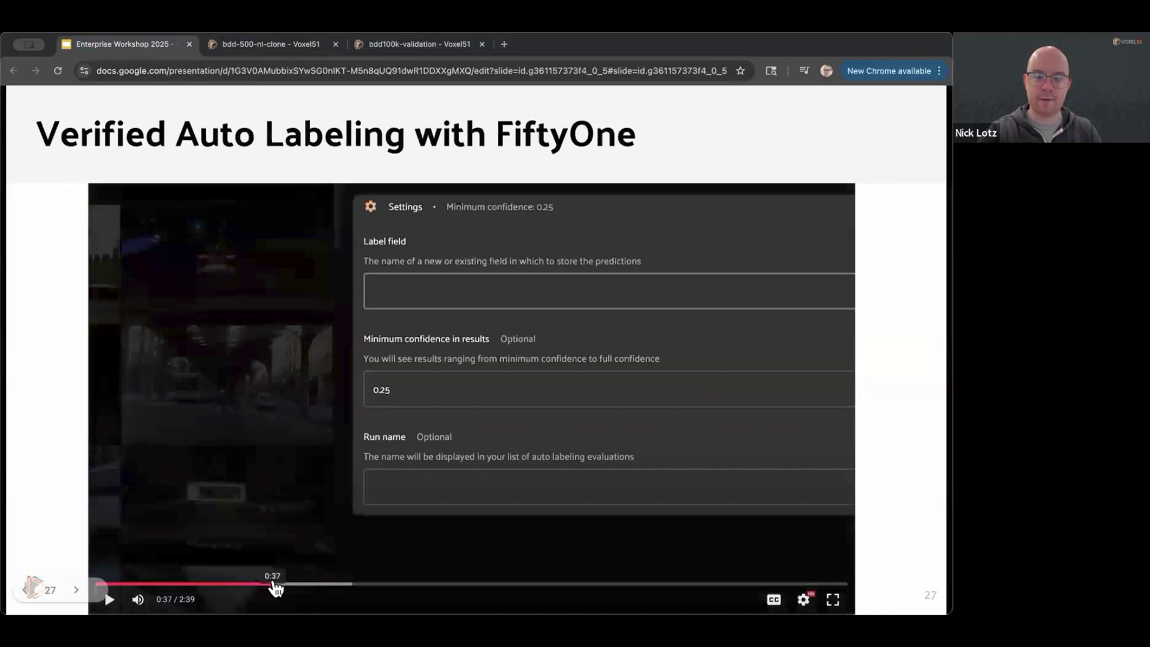
pyautogui.click(277, 584)
pyautogui.click(289, 584)
pyautogui.click(313, 584)
pyautogui.click(324, 584)
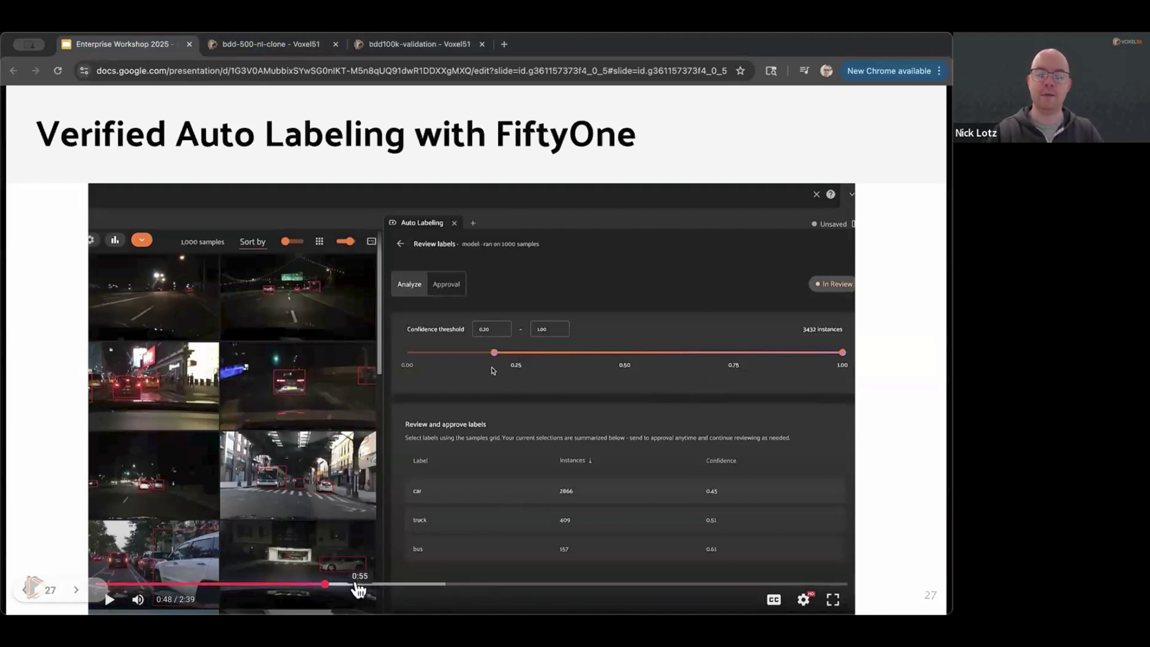
# Advance the demo video past the confidence threshold, sample selection and label approval, and pause on the patches view at 1:16.
pyautogui.click(338, 584)
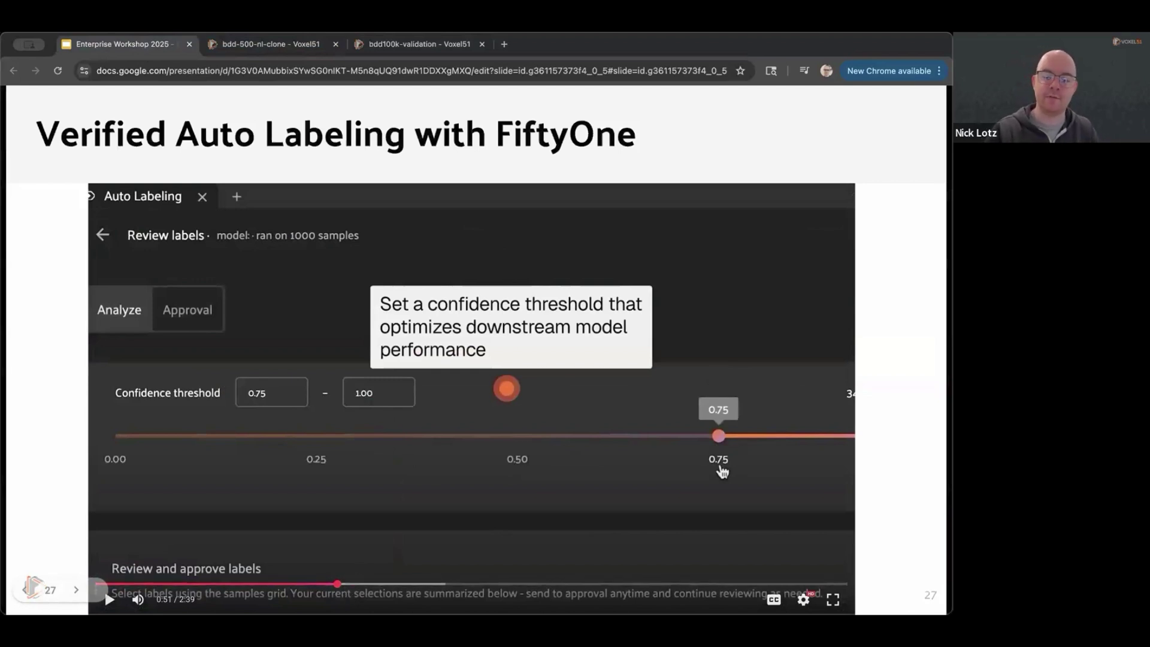
pyautogui.click(351, 583)
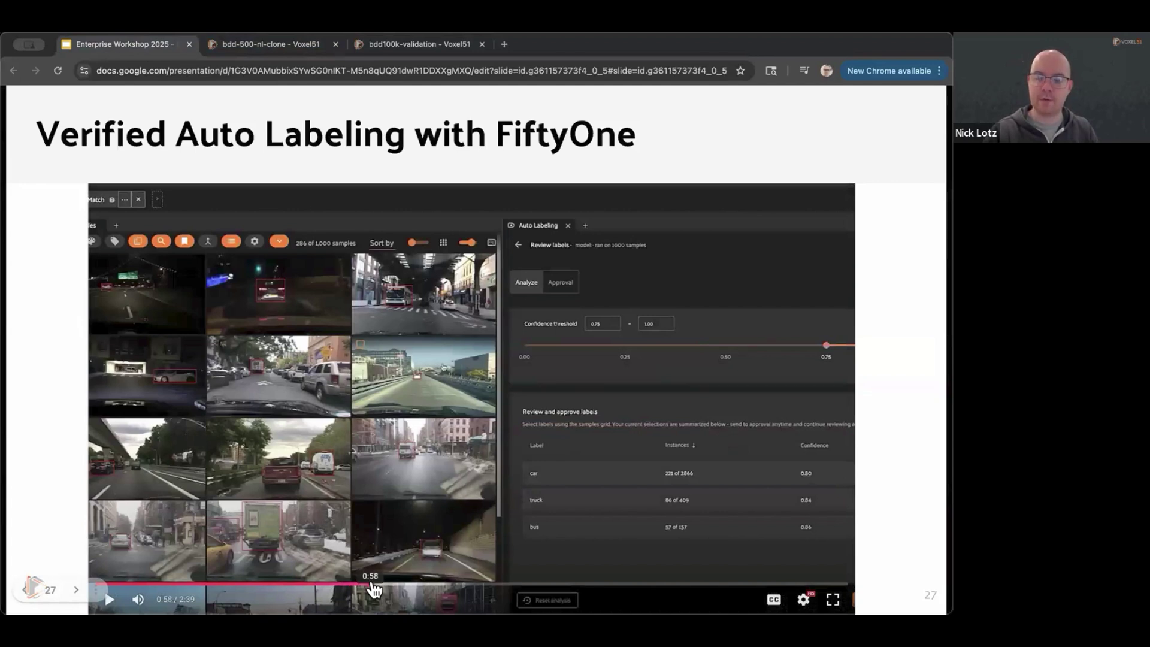
pyautogui.moveTo(367, 588); pyautogui.dragTo(392, 588)
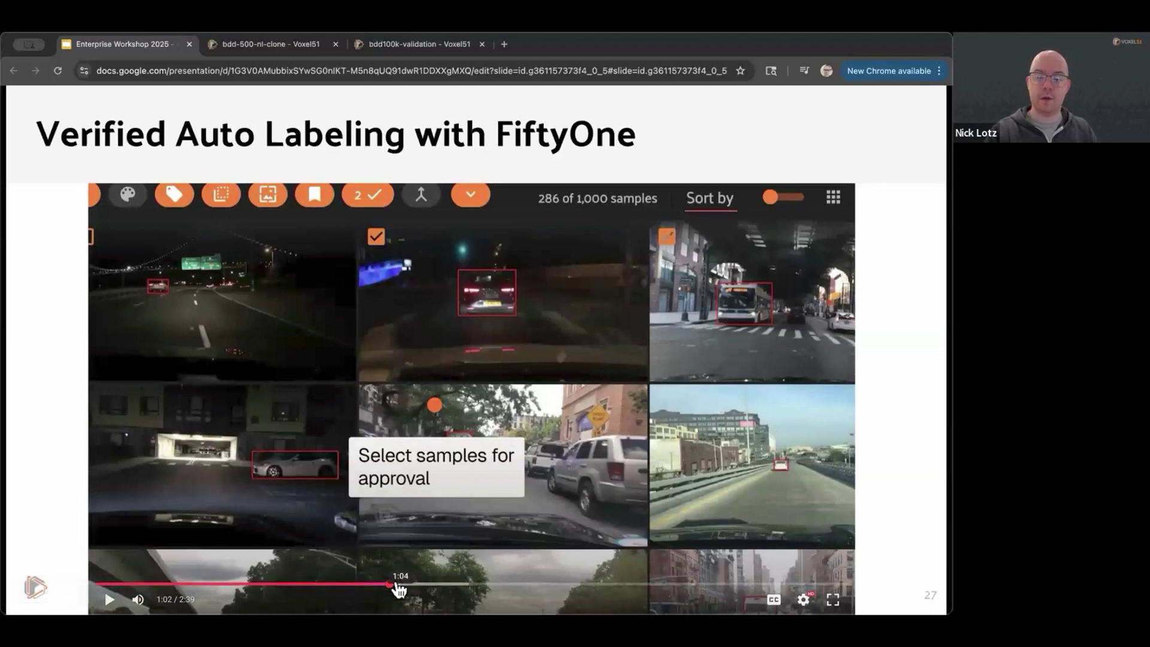
pyautogui.click(399, 584)
pyautogui.click(399, 584)
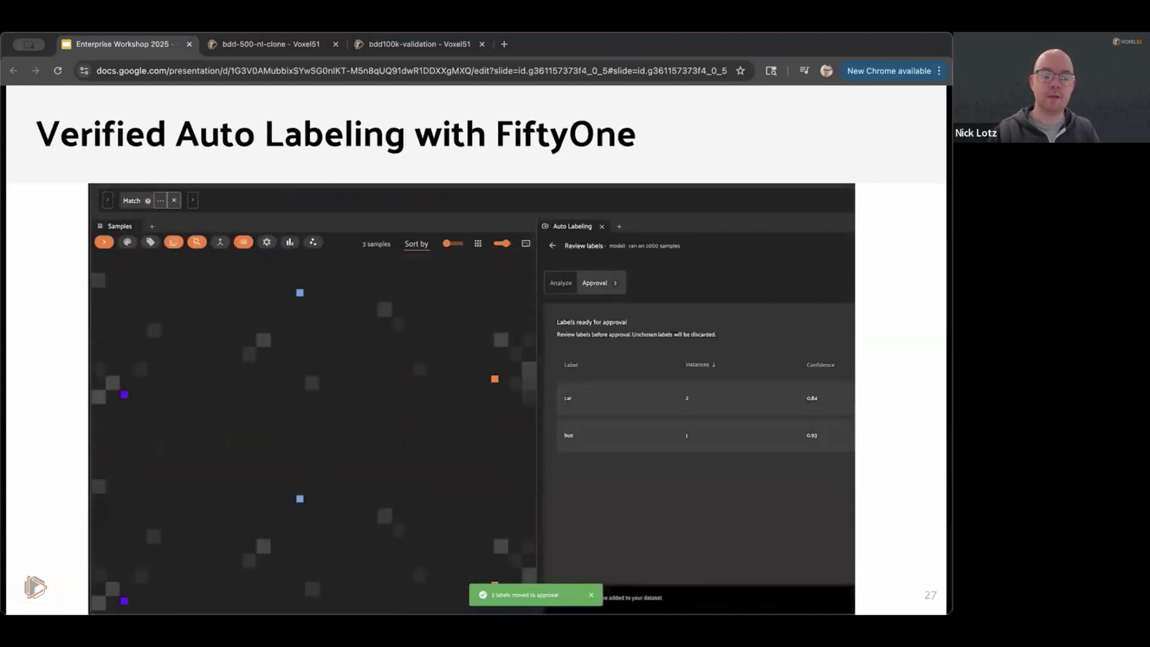
pyautogui.click(667, 430)
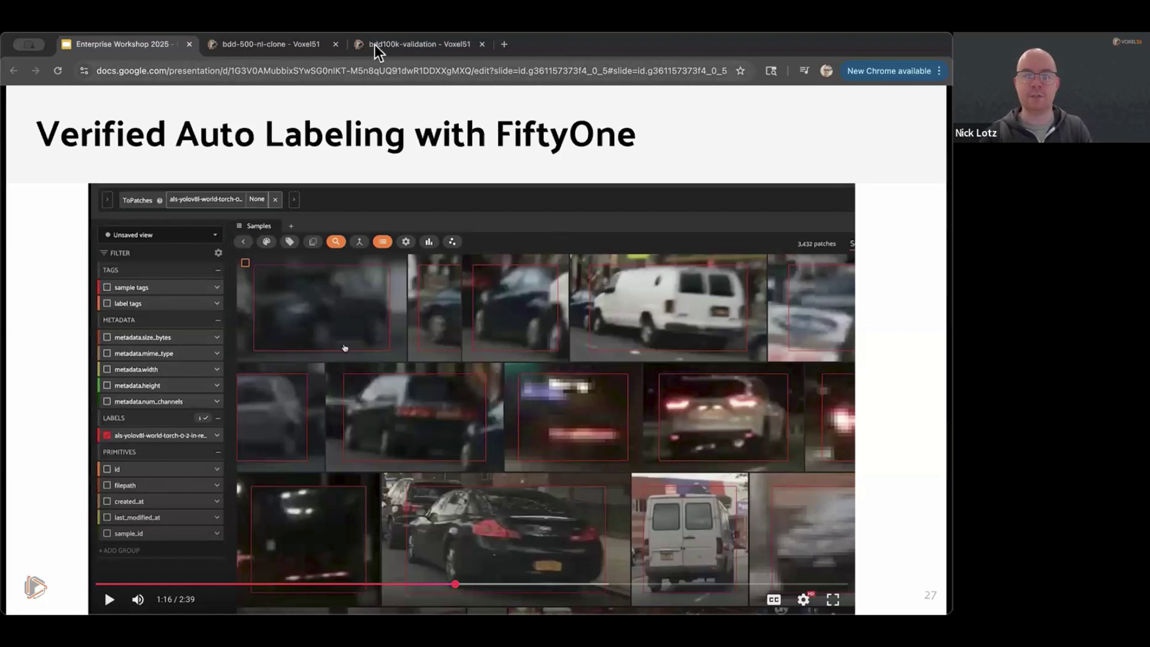
# Switch to the bdd-500-nl-clone dataset and show the det_viz embeddings in a split view beside the other panels.
pyautogui.click(303, 44)
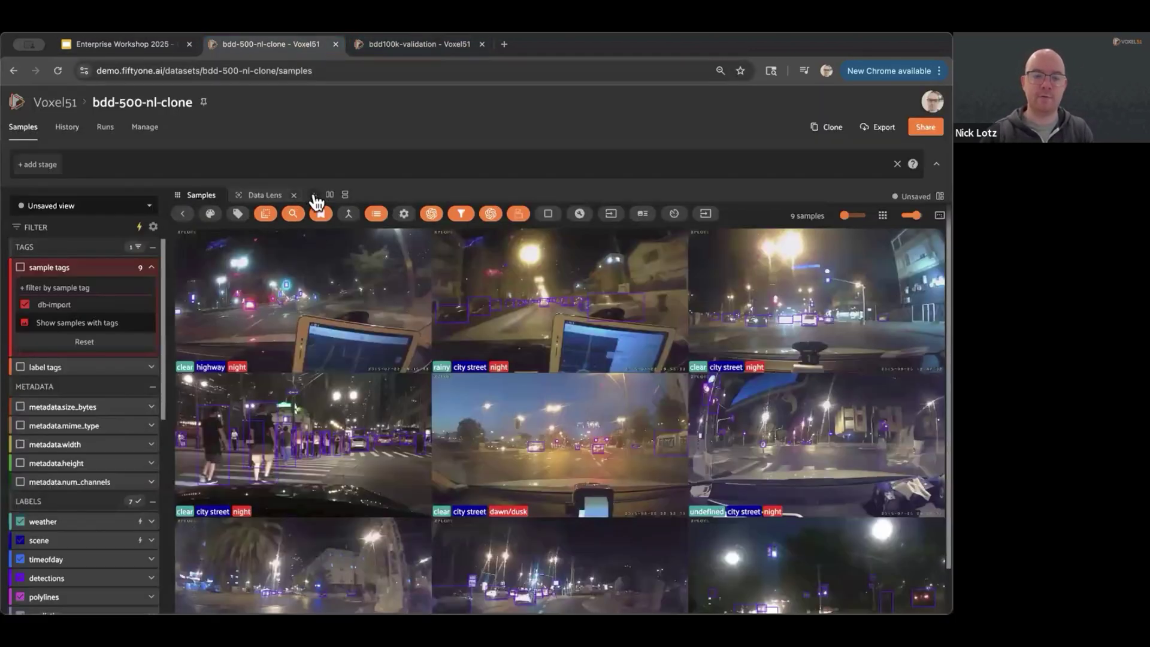
pyautogui.click(314, 194)
pyautogui.click(367, 259)
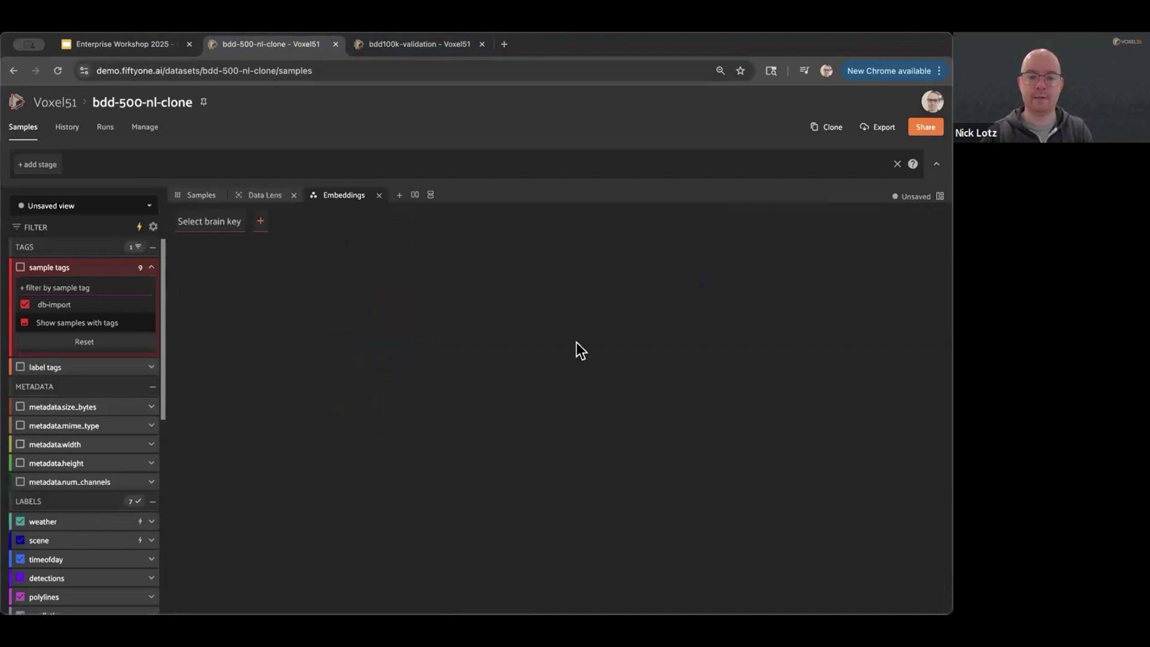
pyautogui.click(216, 222)
pyautogui.click(221, 241)
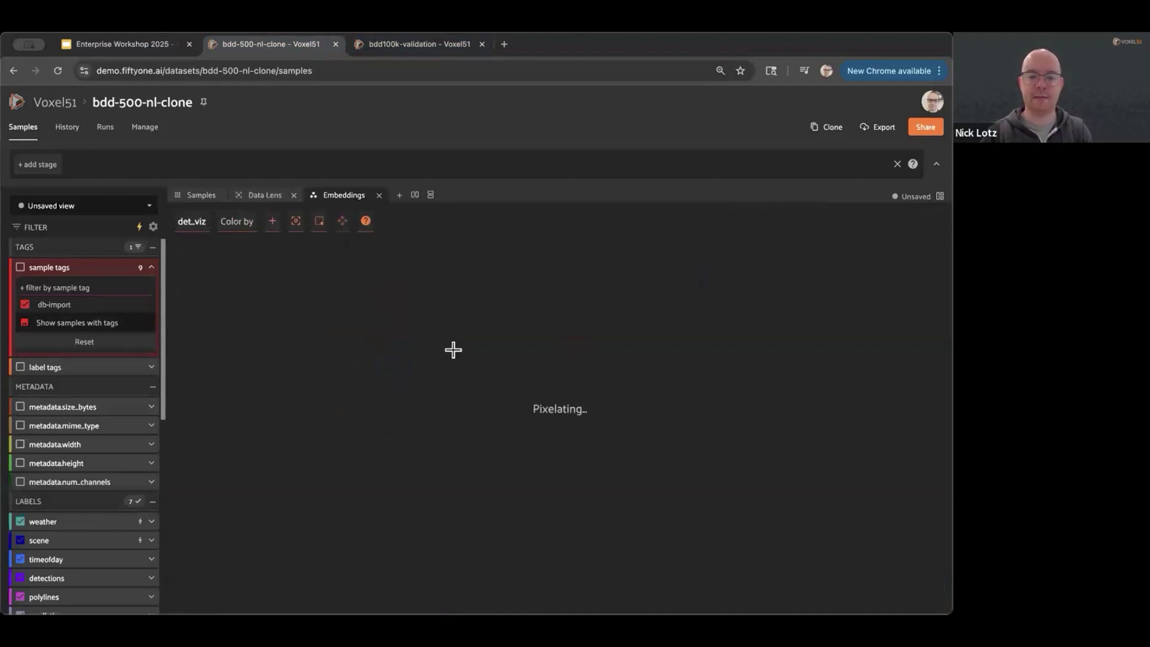
pyautogui.click(414, 202)
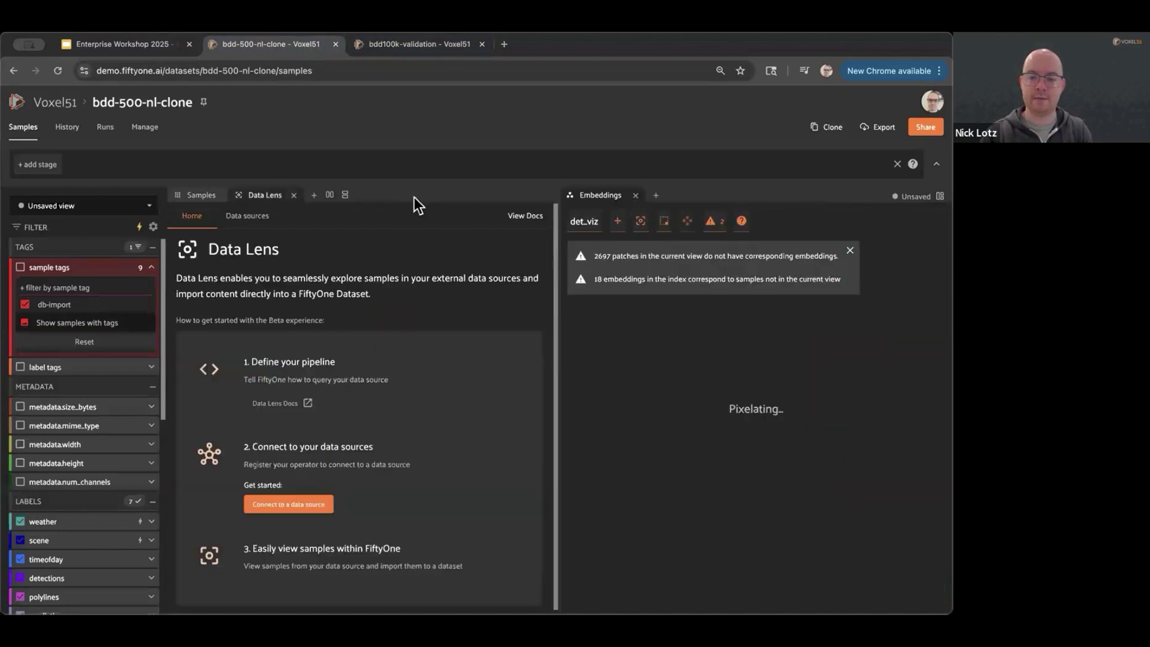
# Color the embeddings plot by detections.detections.label and dismiss its warning notice.
pyautogui.click(633, 222)
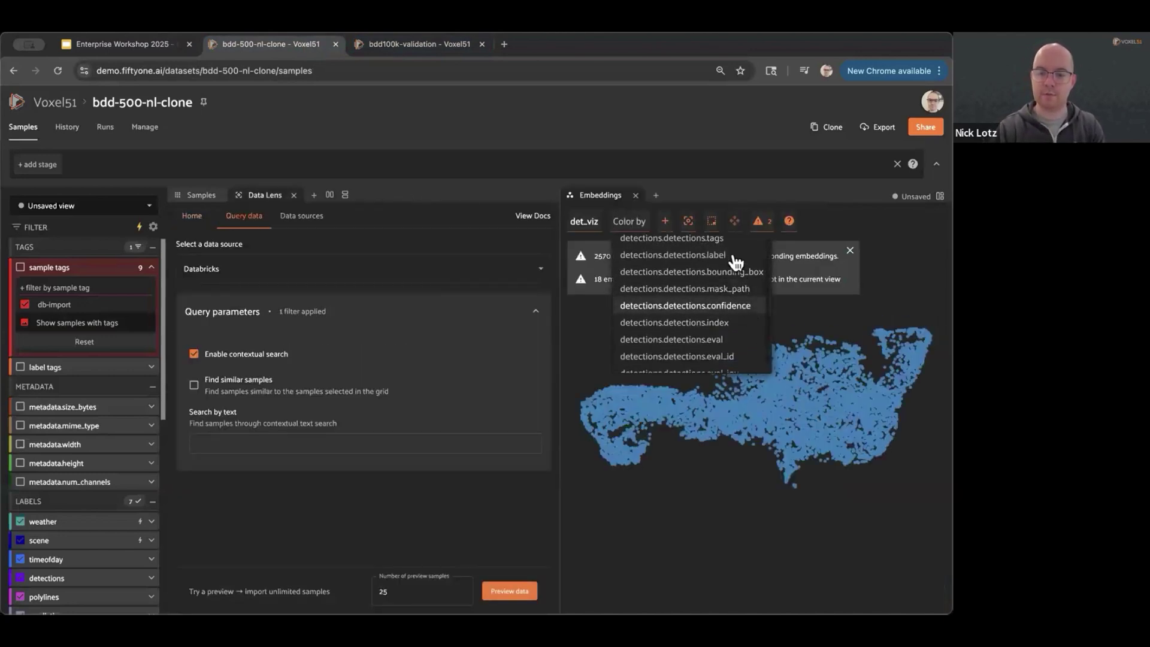
pyautogui.click(736, 273)
pyautogui.click(850, 252)
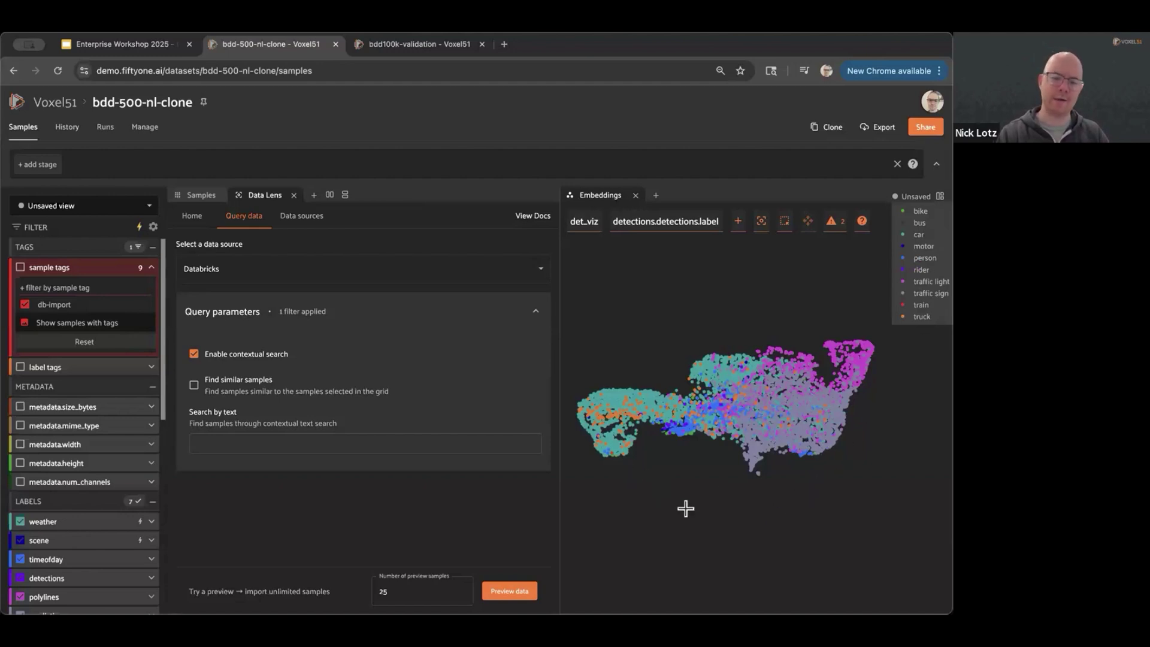
# Lasso the small tail at the lower edge of the embeddings plot, with the samples grid shown alongside.
pyautogui.moveTo(736, 486)
pyautogui.mouseDown()
pyautogui.moveTo(785, 473)
pyautogui.moveTo(766, 452)
pyautogui.mouseUp()
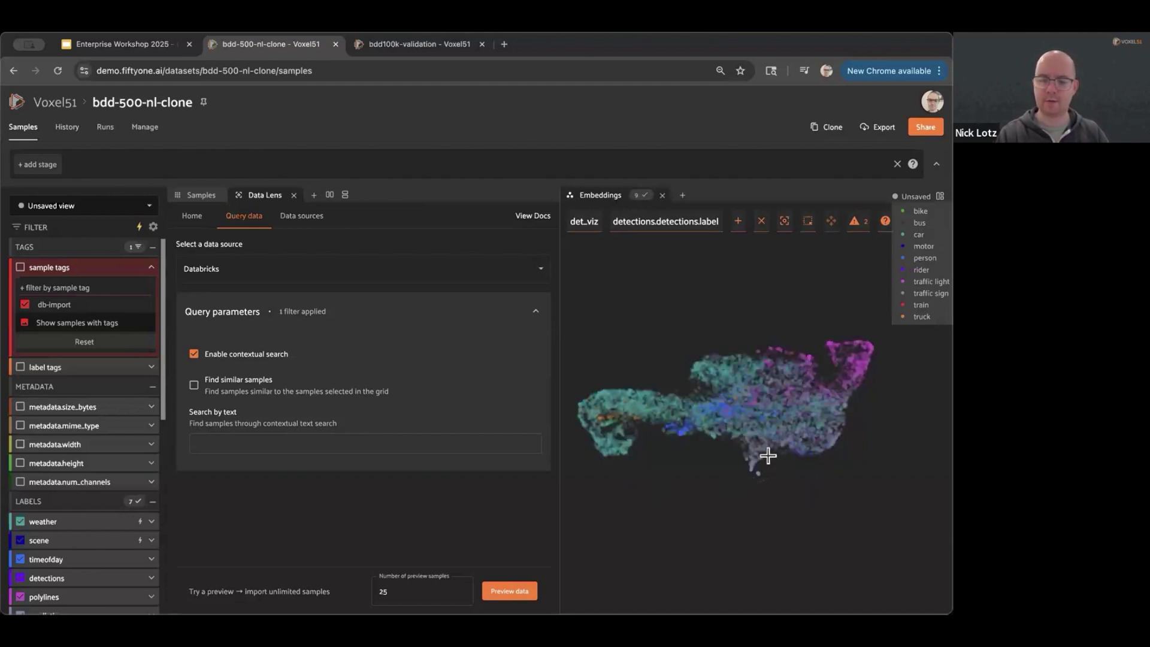
pyautogui.click(206, 198)
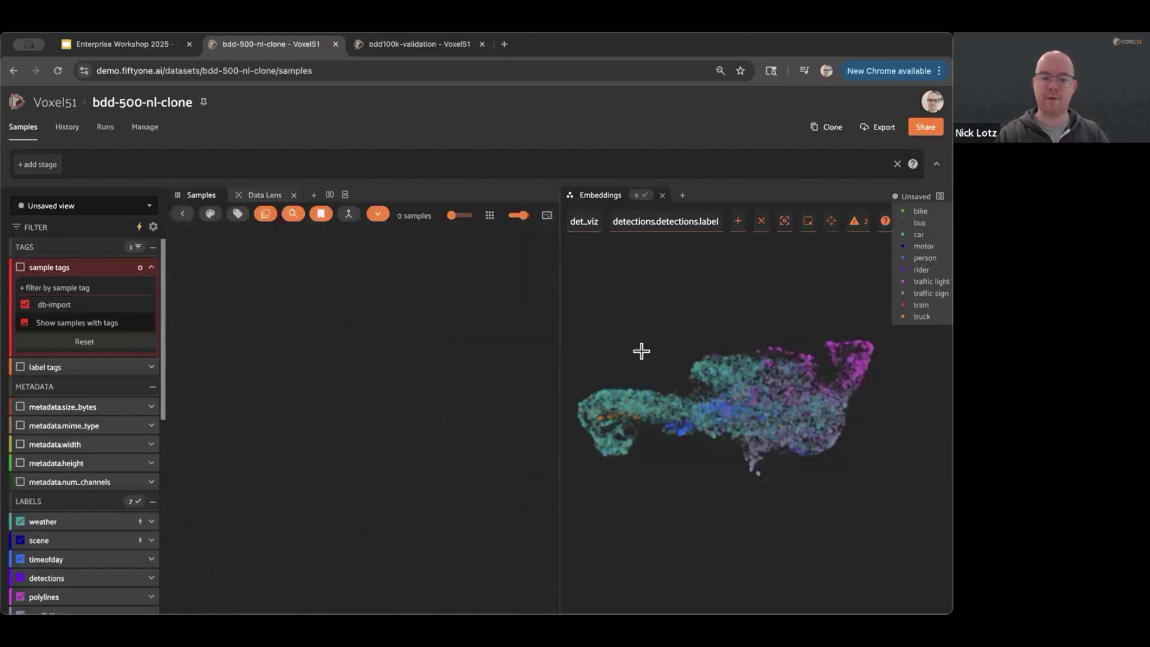
pyautogui.moveTo(814, 490)
pyautogui.mouseDown()
pyautogui.moveTo(731, 469)
pyautogui.moveTo(755, 451)
pyautogui.mouseUp()
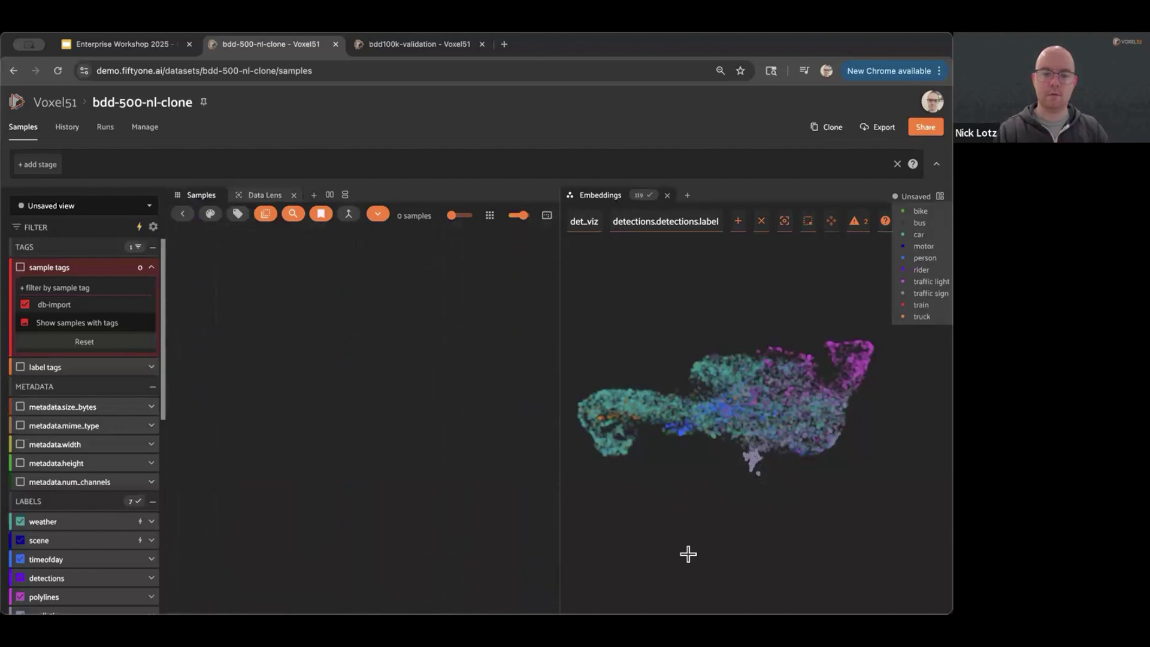
# Close Data Lens and clear the db-import sample tag filter to browse the lassoed samples.
pyautogui.click(293, 195)
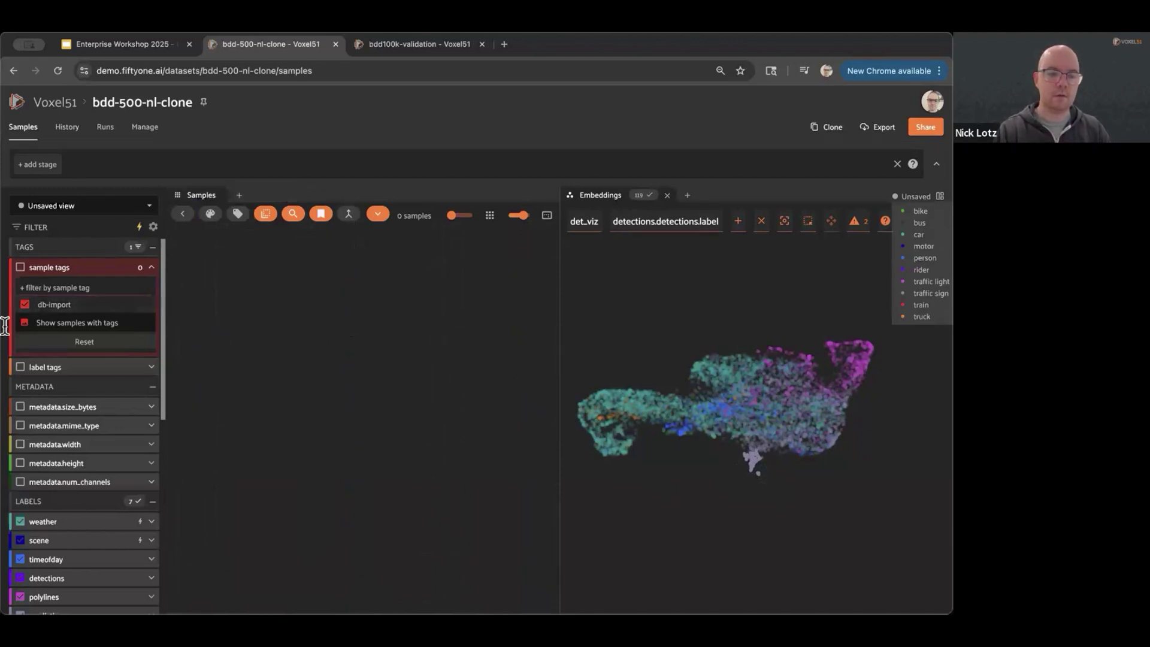
pyautogui.click(27, 303)
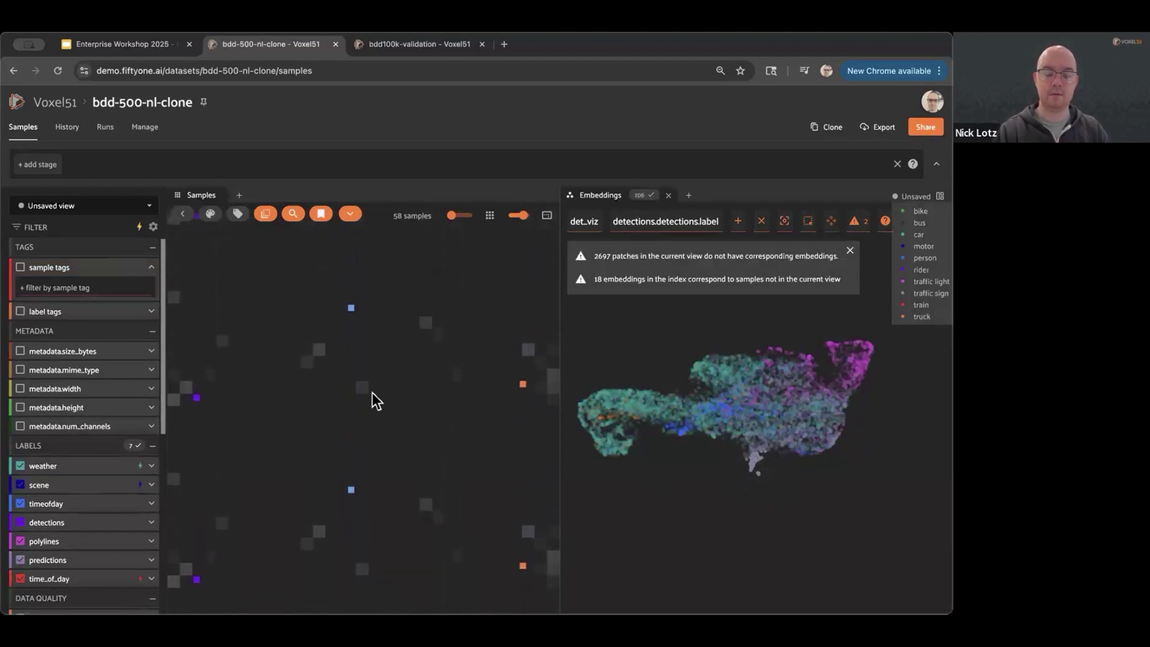
pyautogui.scroll(-1, 369, 366)
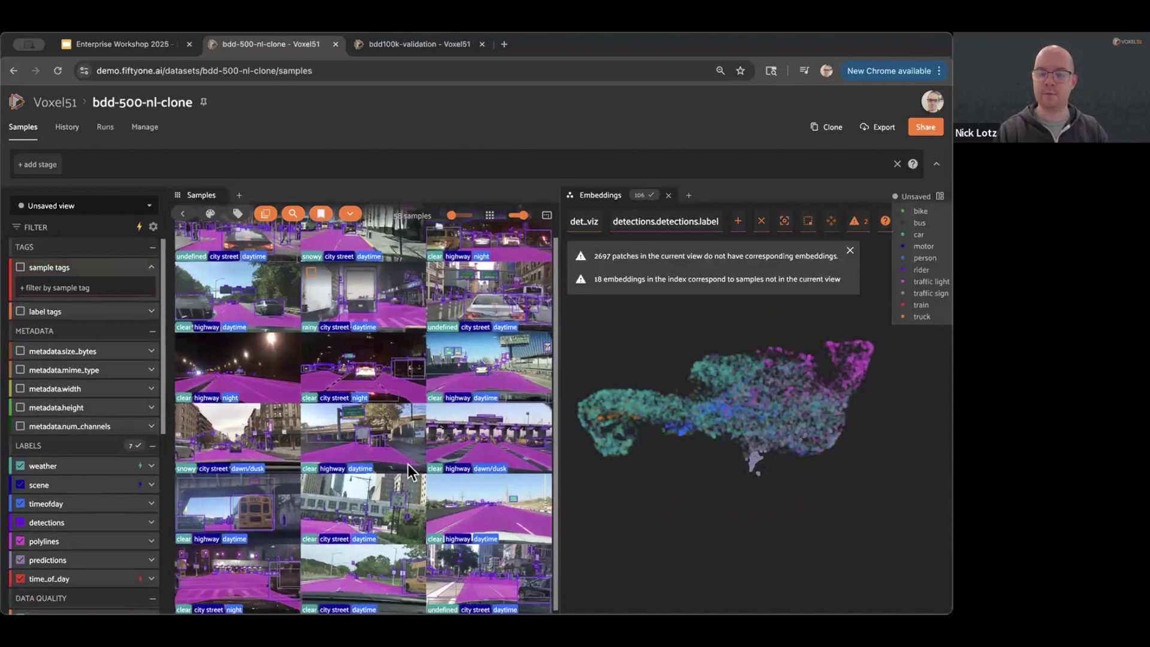
# Switch to the presentation and play the demo video past the embeddings computation, pausing at 1:47 and on Model Evaluation at 2:02.
pyautogui.click(130, 44)
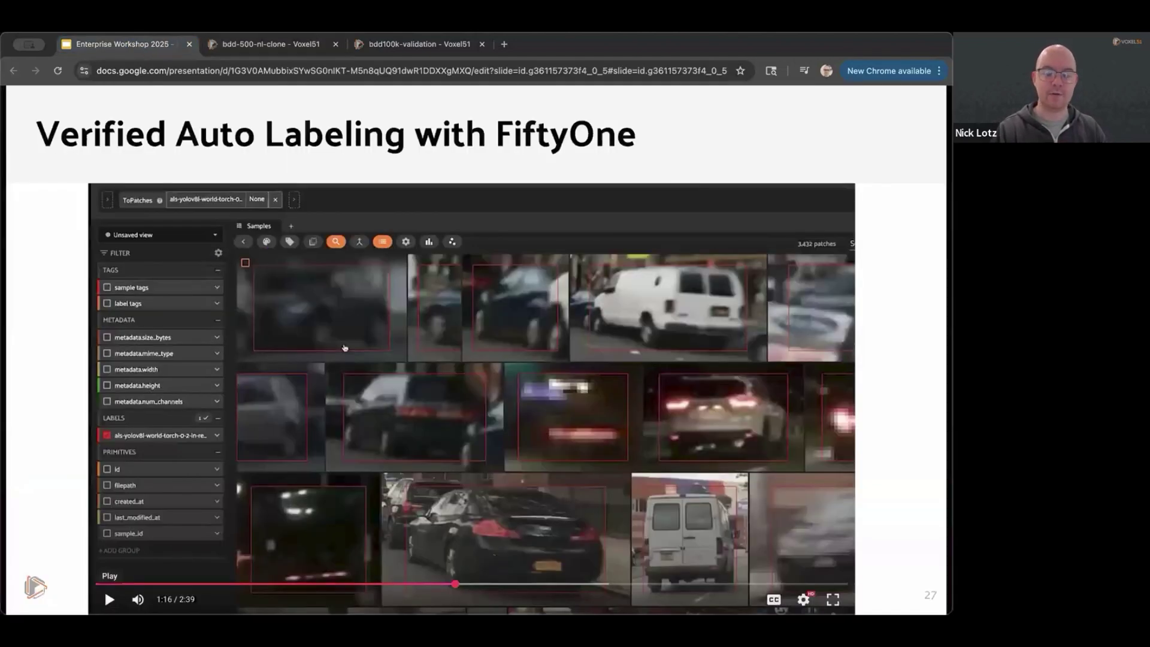
pyautogui.click(109, 598)
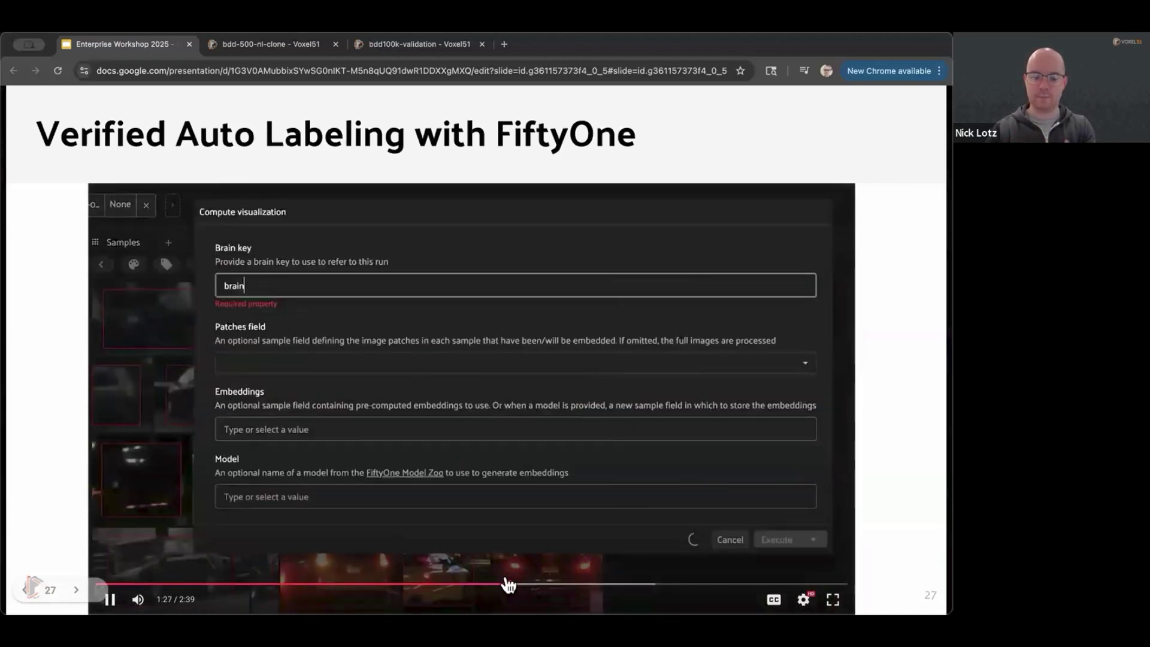
pyautogui.click(527, 584)
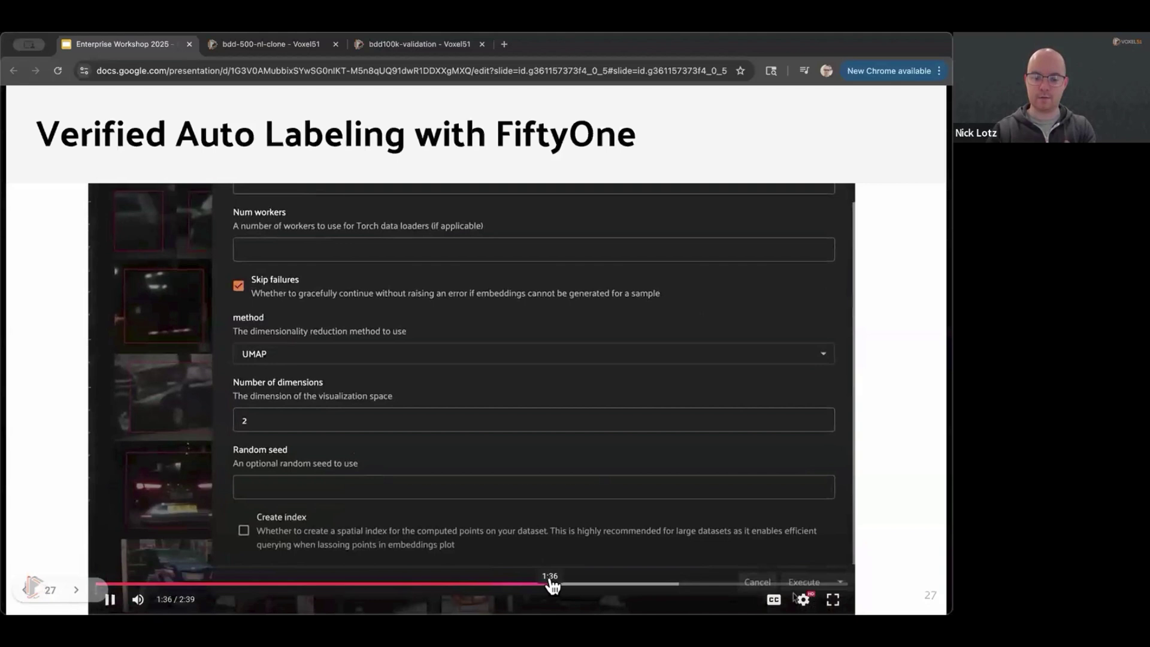
pyautogui.click(549, 584)
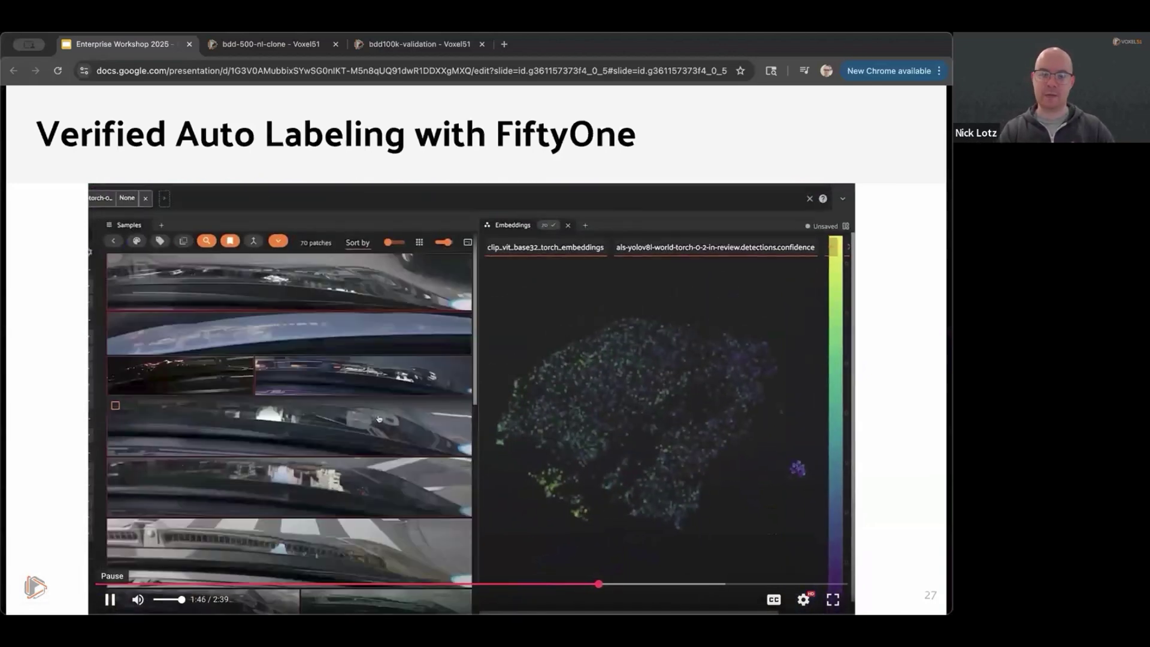
pyautogui.click(109, 599)
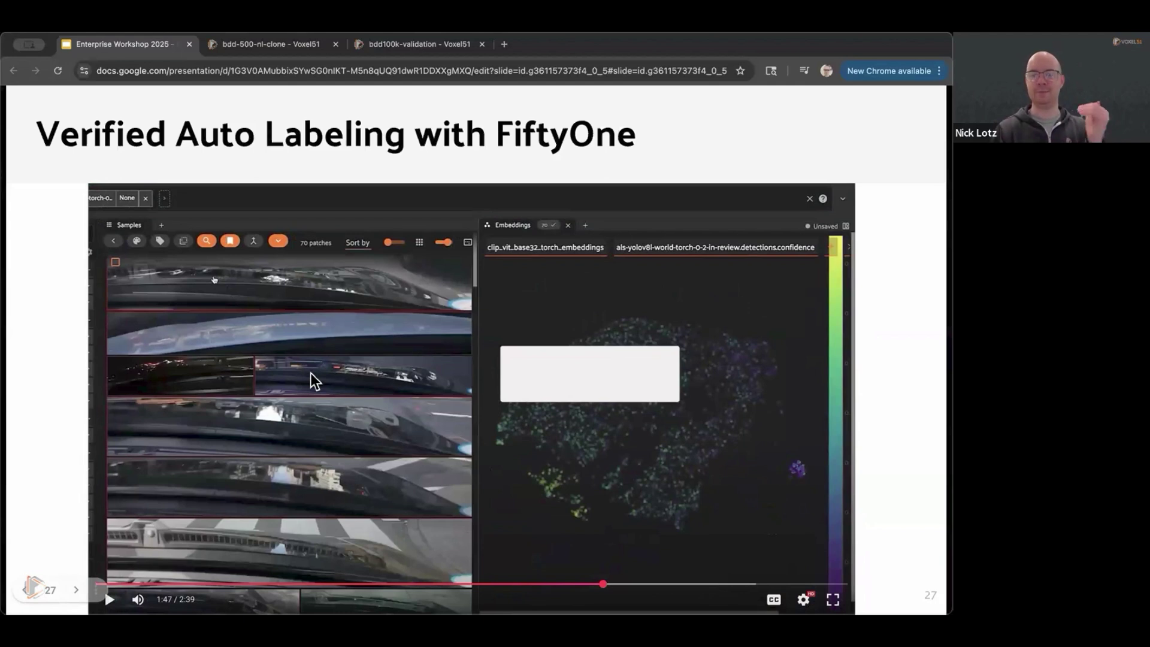
pyautogui.click(109, 599)
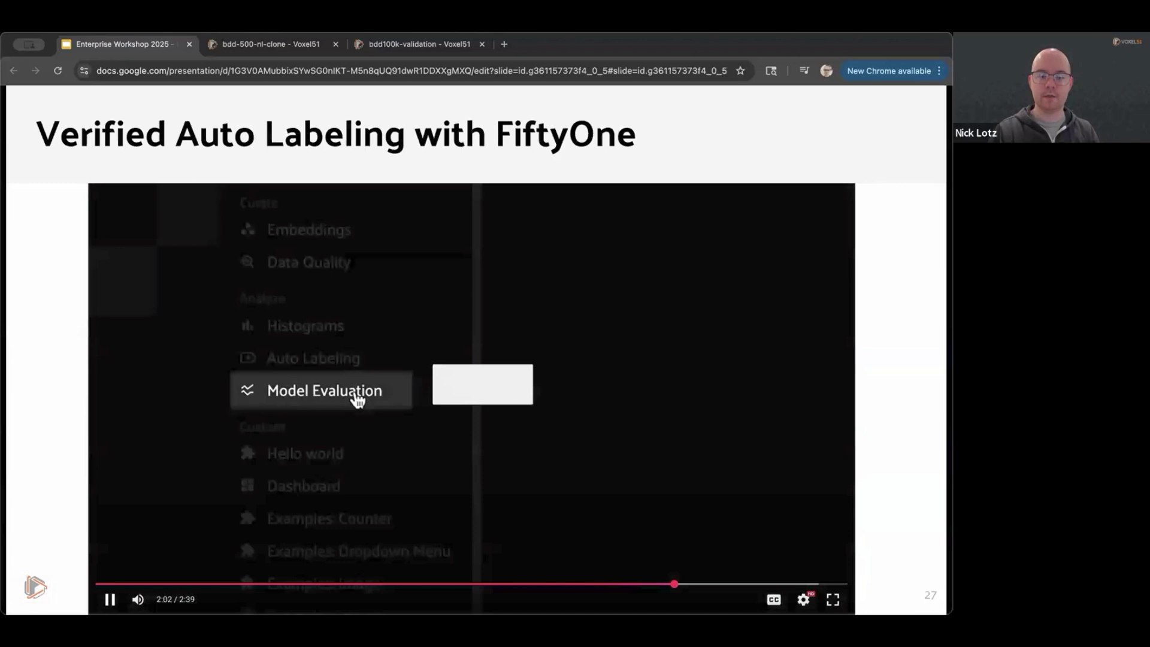
pyautogui.click(321, 542)
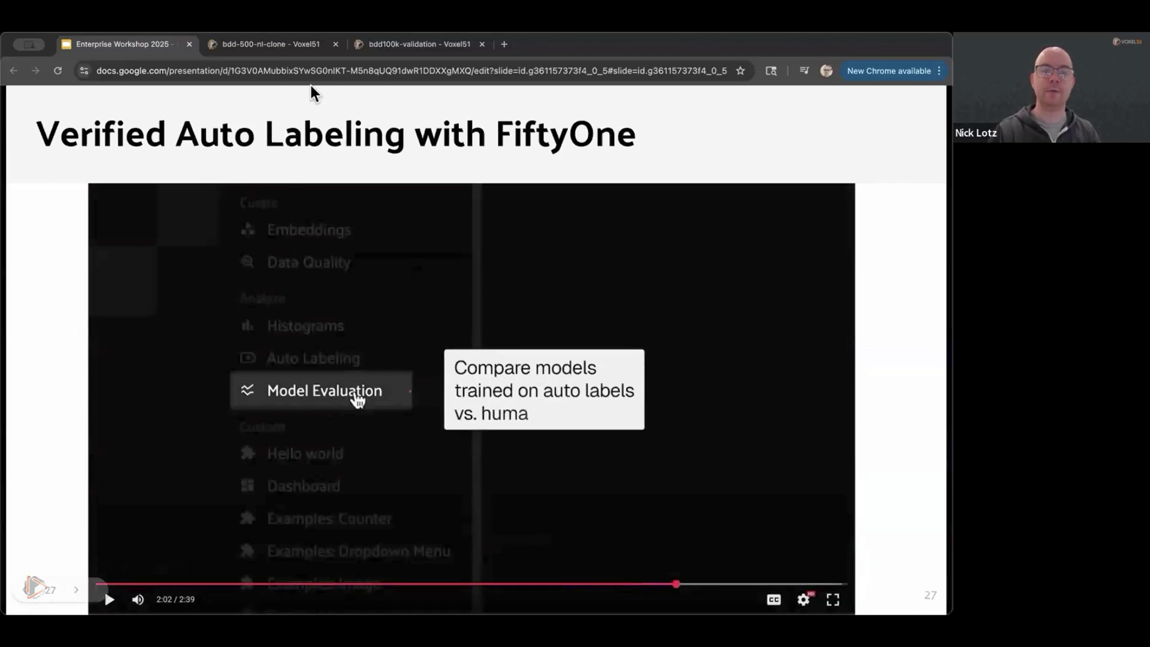
# Glance at the bdd-500-nl-clone dataset, then page to the Troubleshooting Data and Models slide and back to Verified Auto Labeling.
pyautogui.click(279, 46)
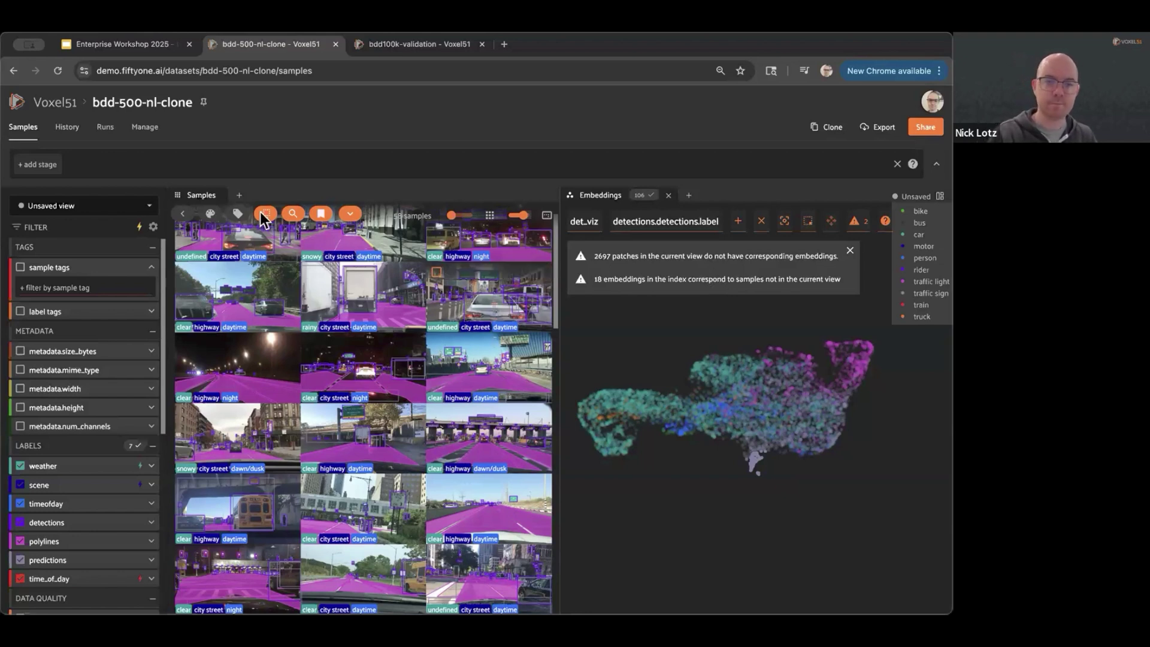
pyautogui.click(149, 44)
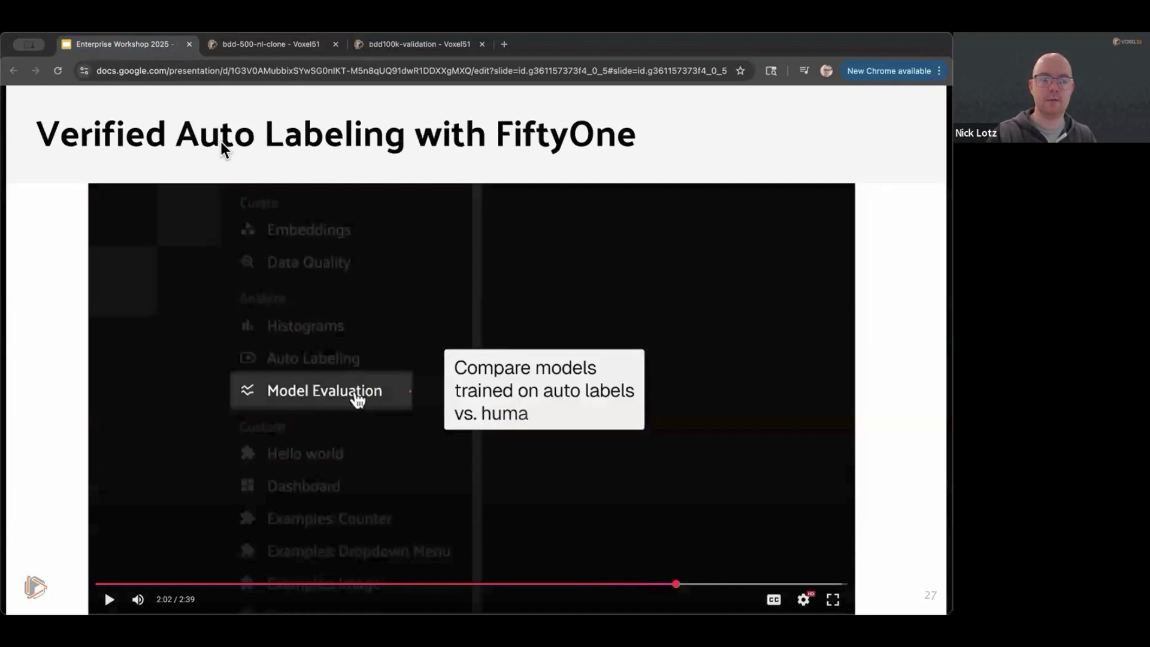
pyautogui.press('Right')
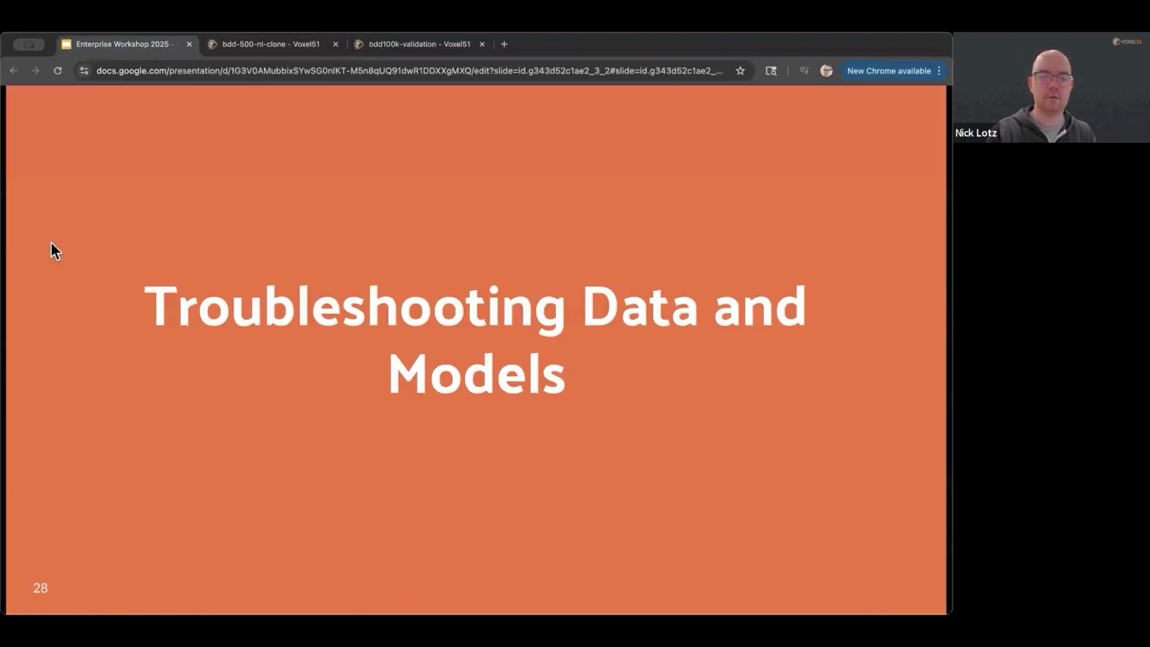
pyautogui.press('Right')
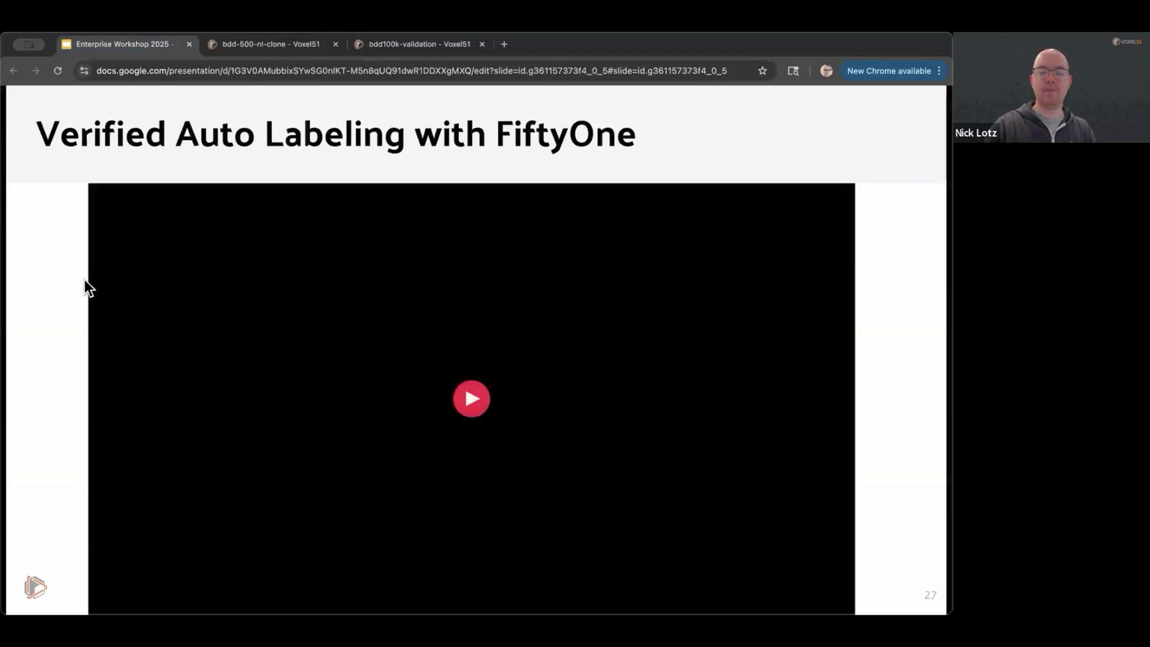
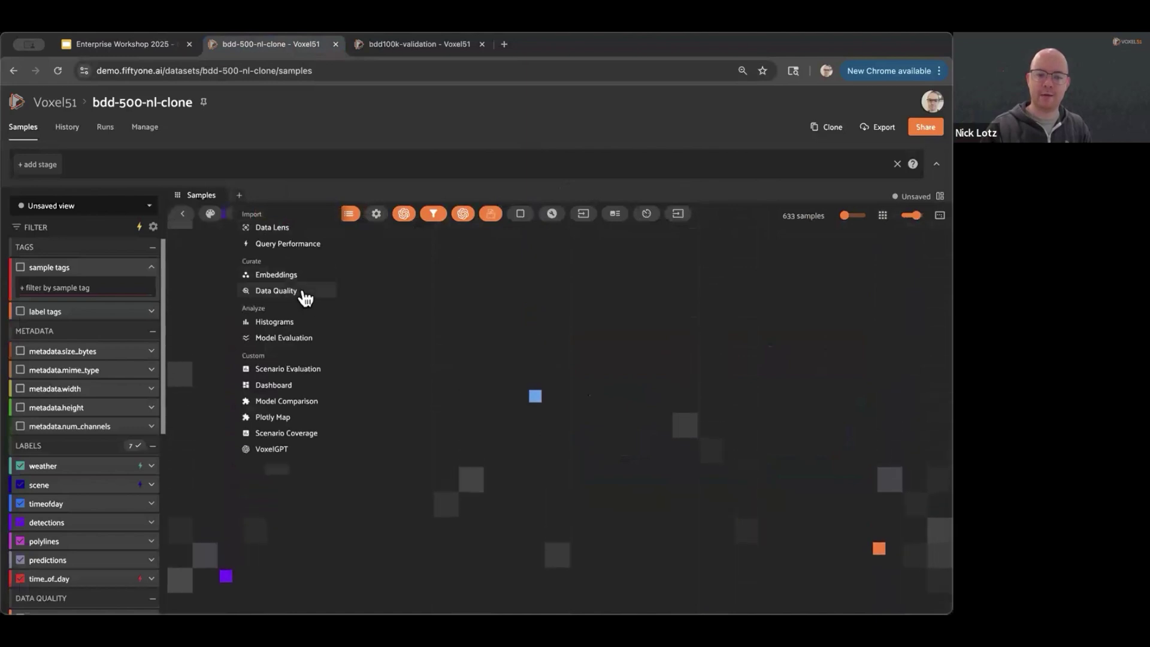
# Open Data Quality for bdd-500-nl-clone in a split view beside the samples and open the Brightness issue.
pyautogui.click(299, 290)
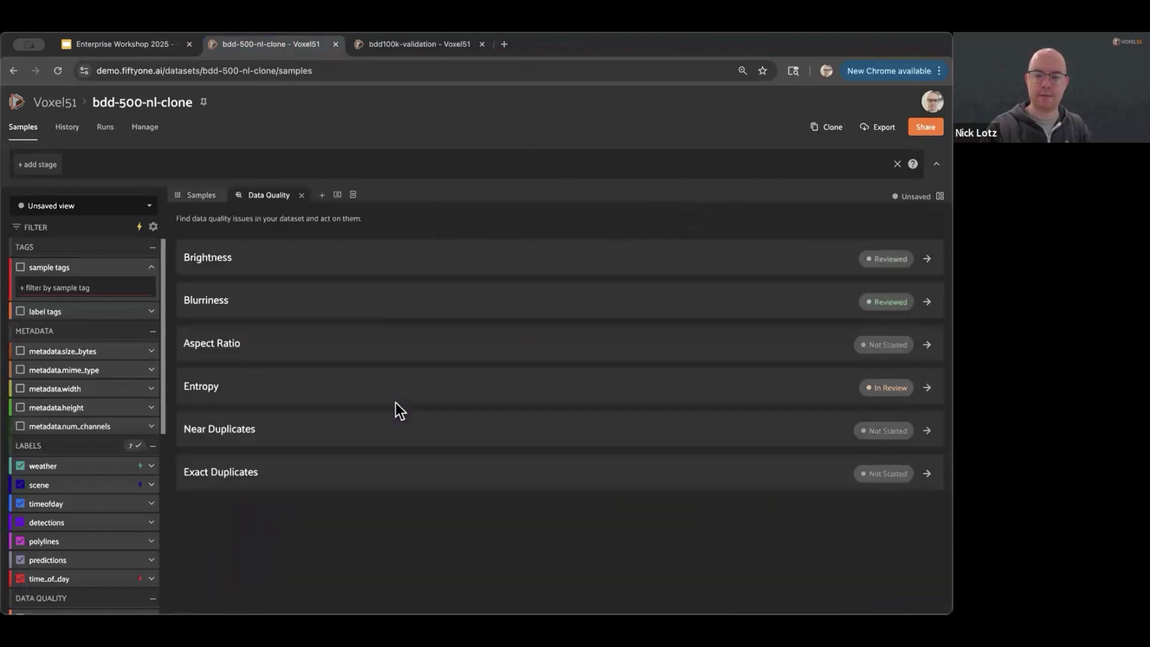
pyautogui.click(337, 195)
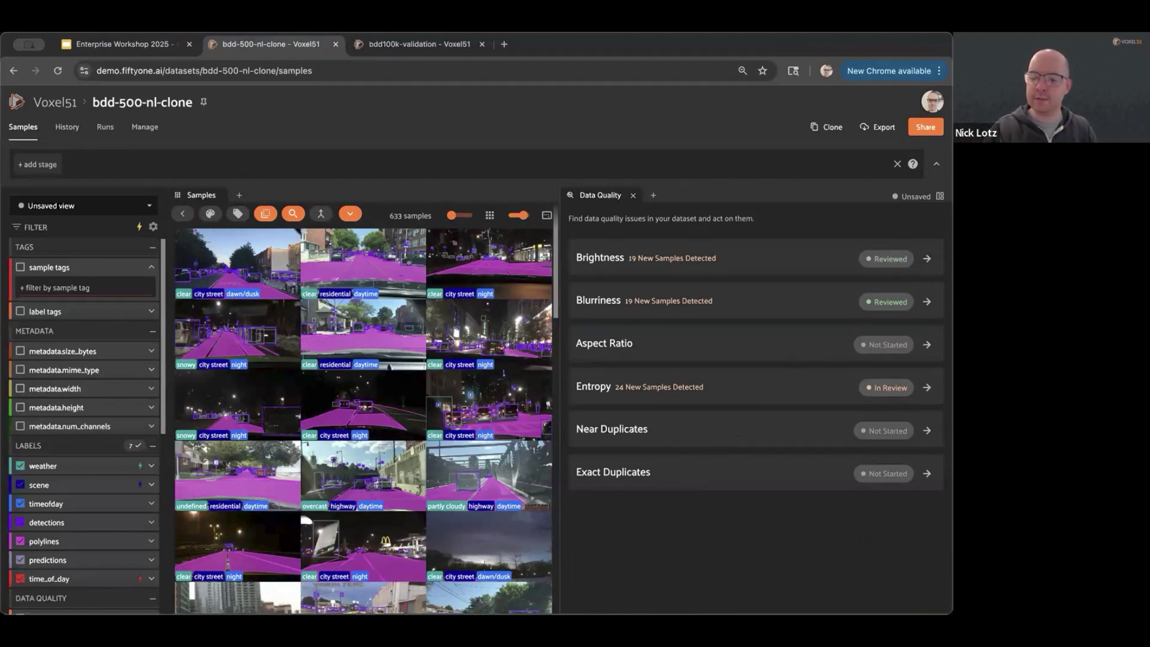
pyautogui.click(925, 259)
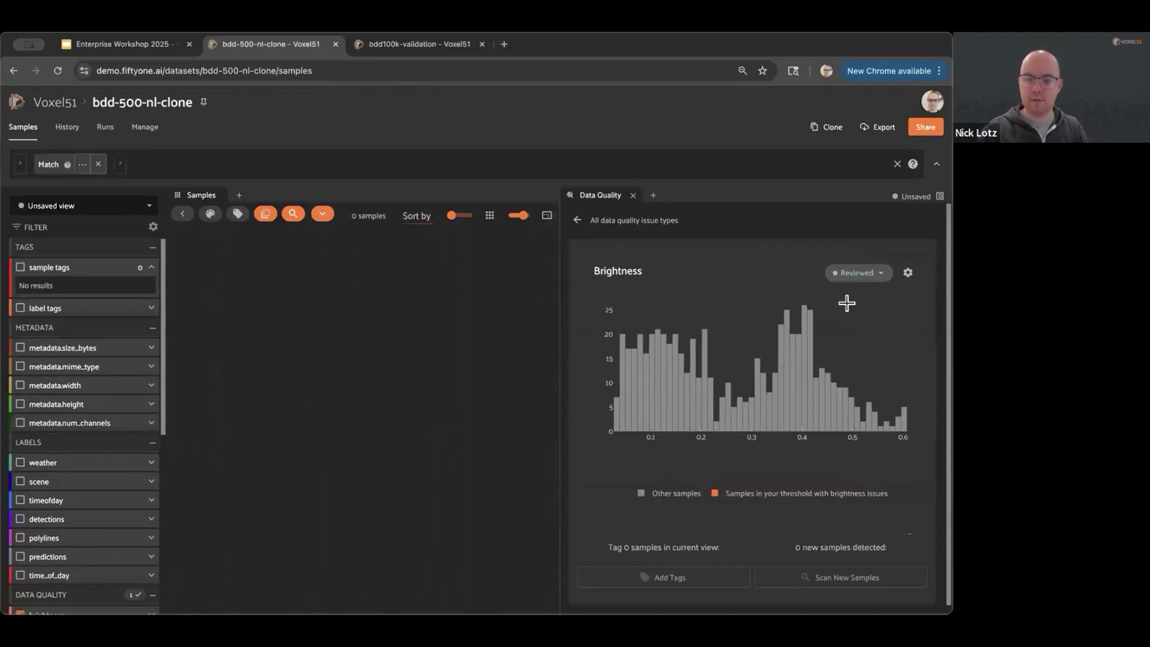
# Mark the Brightness issue as In Review and set its threshold range to 0.526–0.613.
pyautogui.click(859, 280)
pyautogui.click(862, 315)
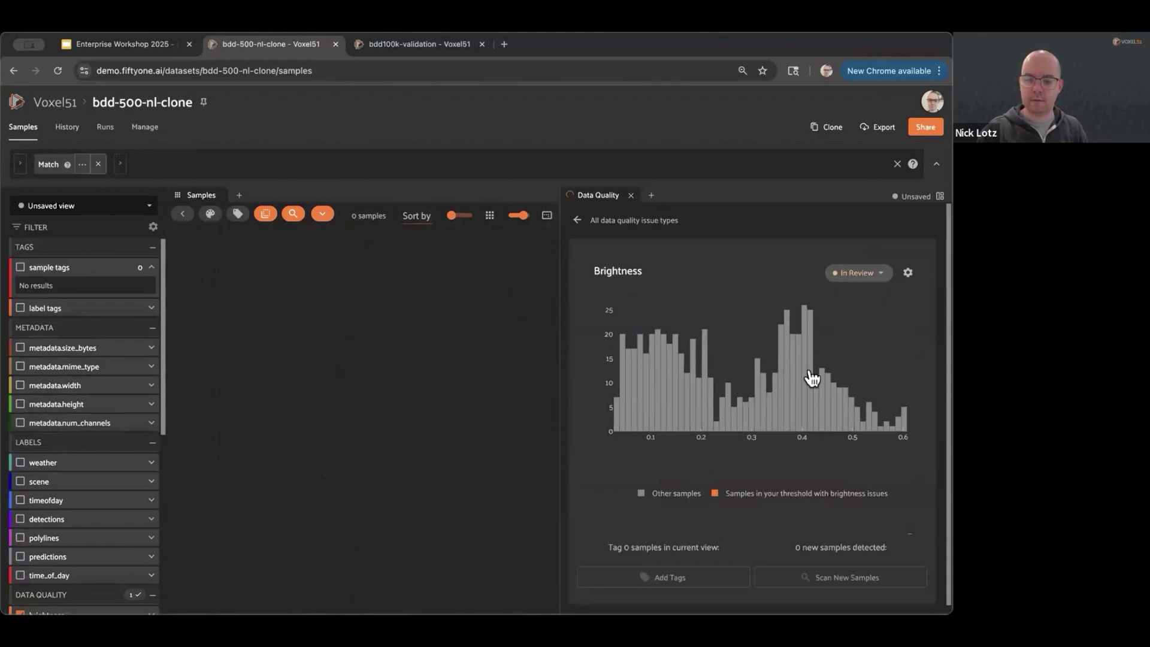
pyautogui.scroll(1, 867, 486)
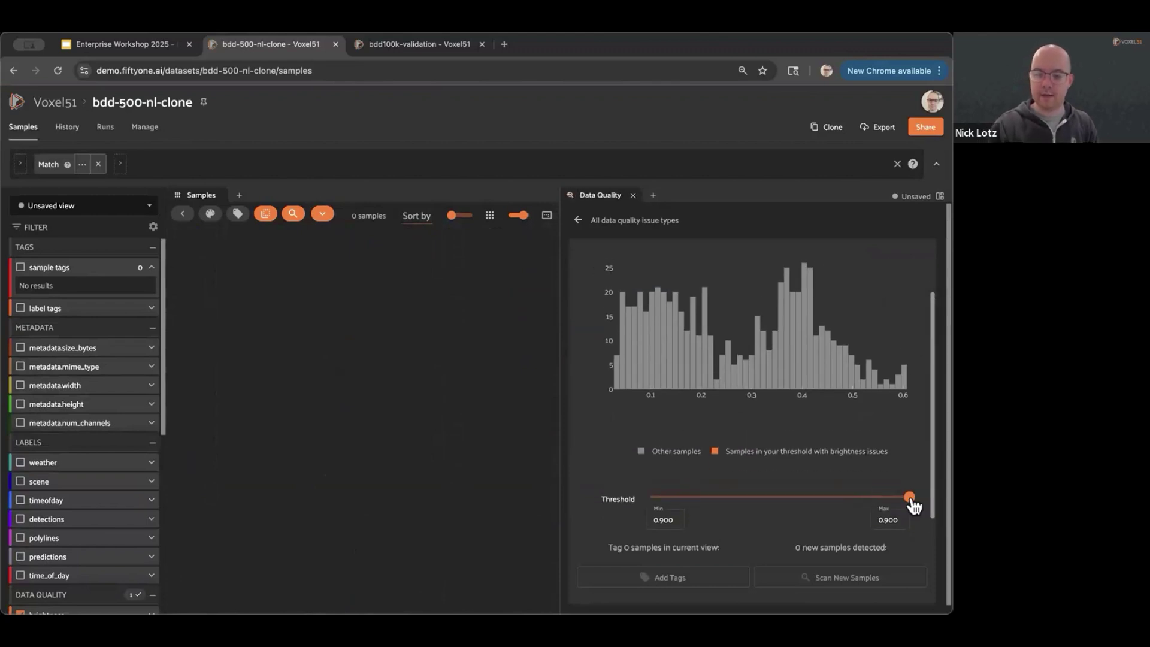
pyautogui.moveTo(911, 497); pyautogui.dragTo(870, 502)
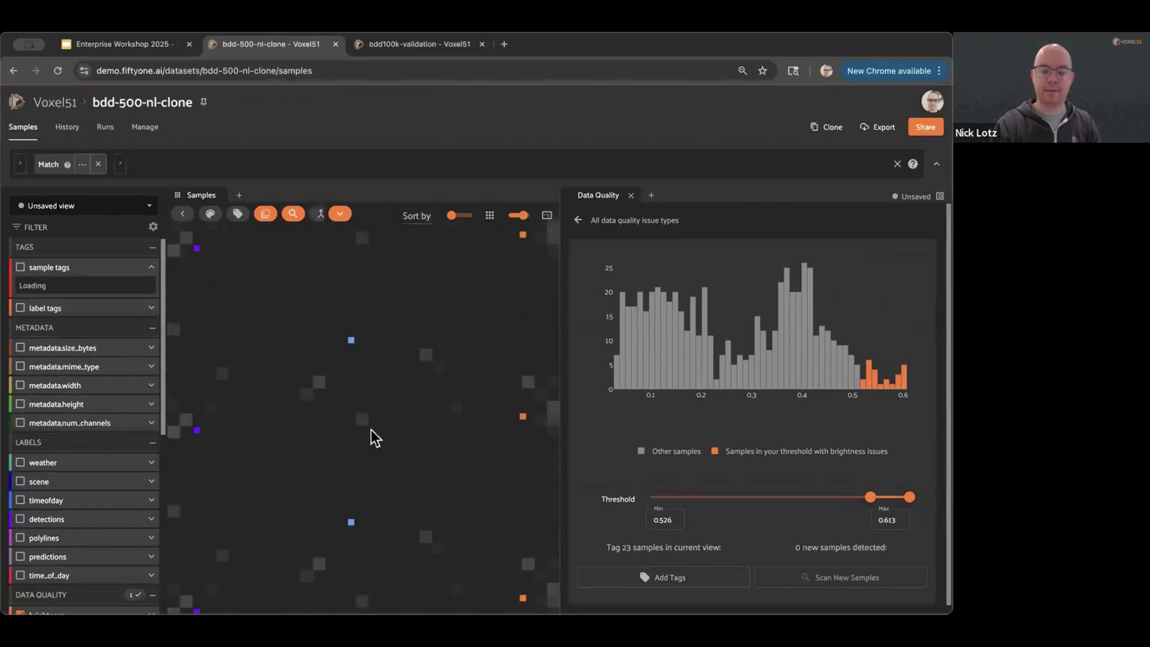
# Look through the samples within the brightness threshold and expand the label tags filter.
pyautogui.moveTo(670, 364)
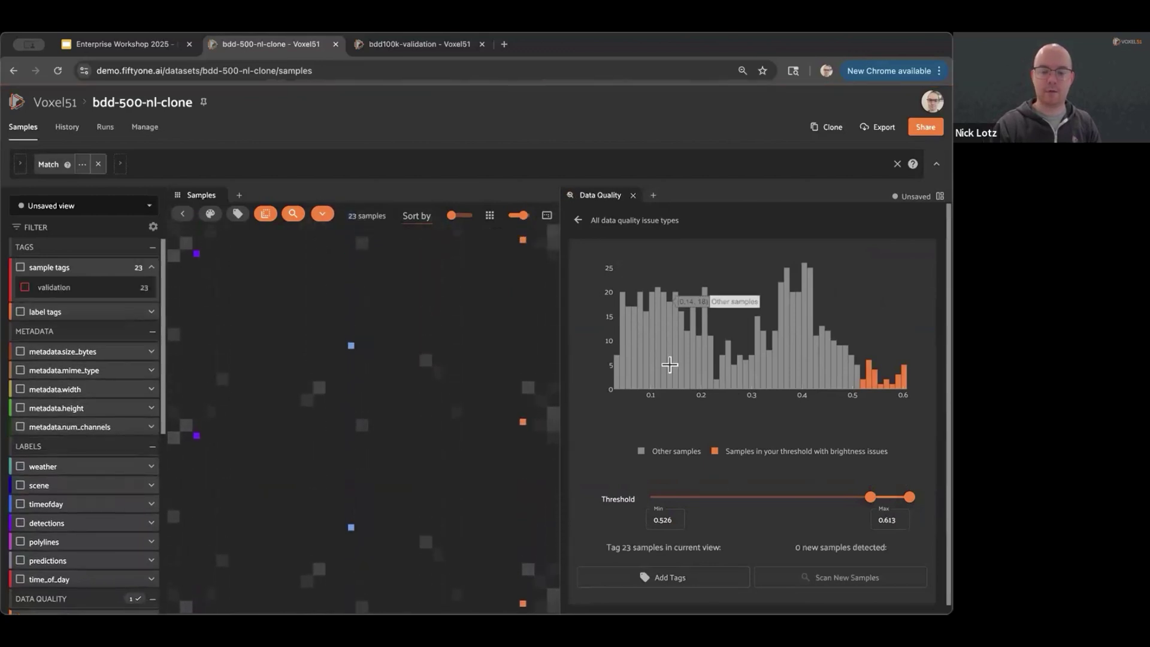
pyautogui.scroll(-2, 372, 453)
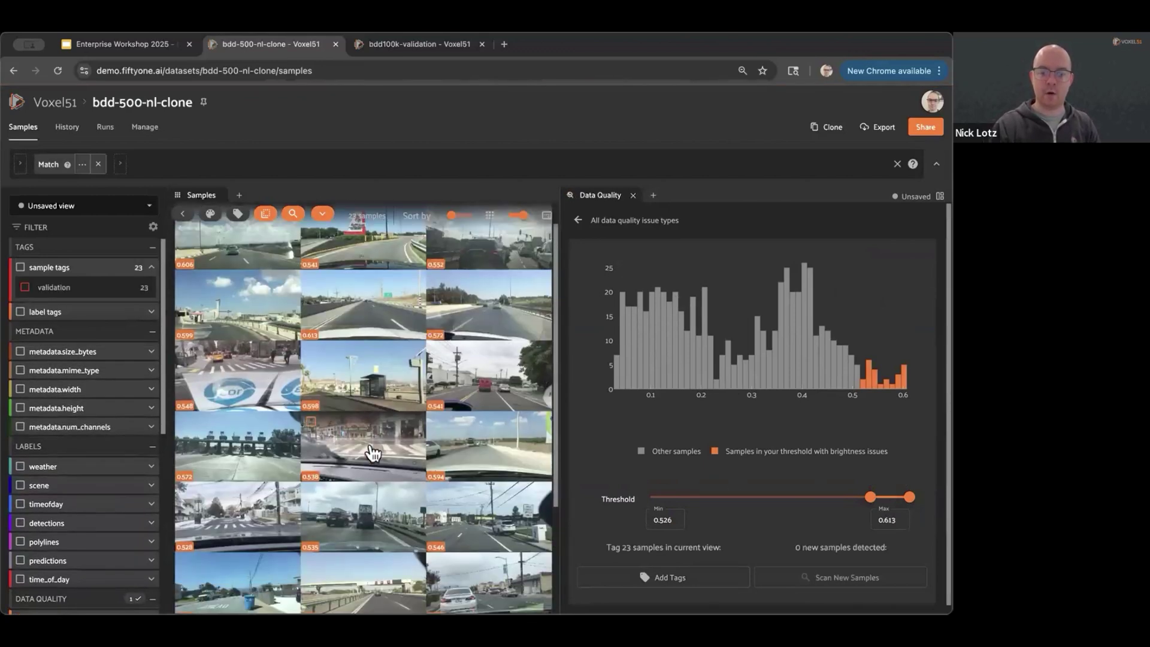
pyautogui.scroll(-3, 372, 453)
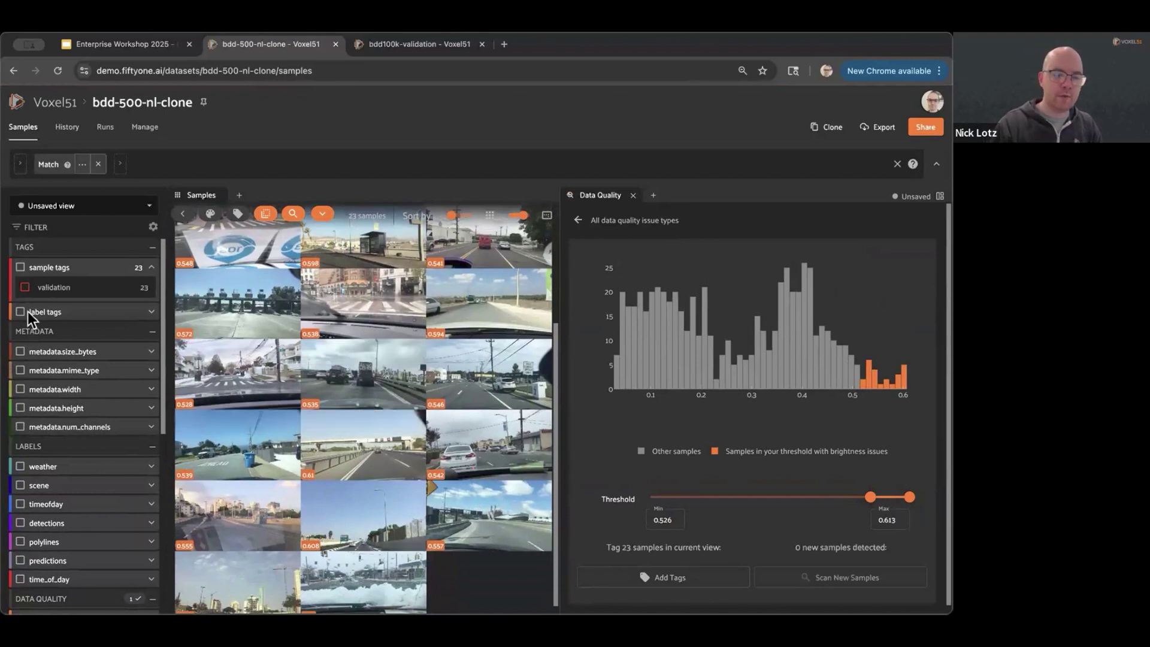
pyautogui.click(149, 312)
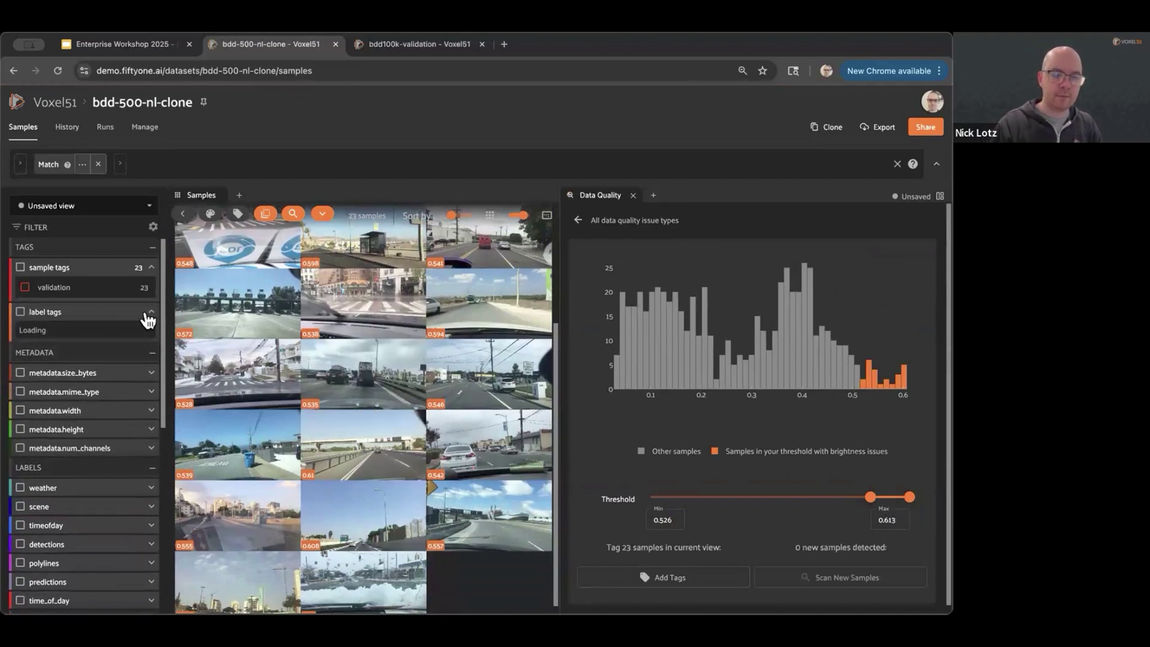
pyautogui.scroll(-1, 96, 470)
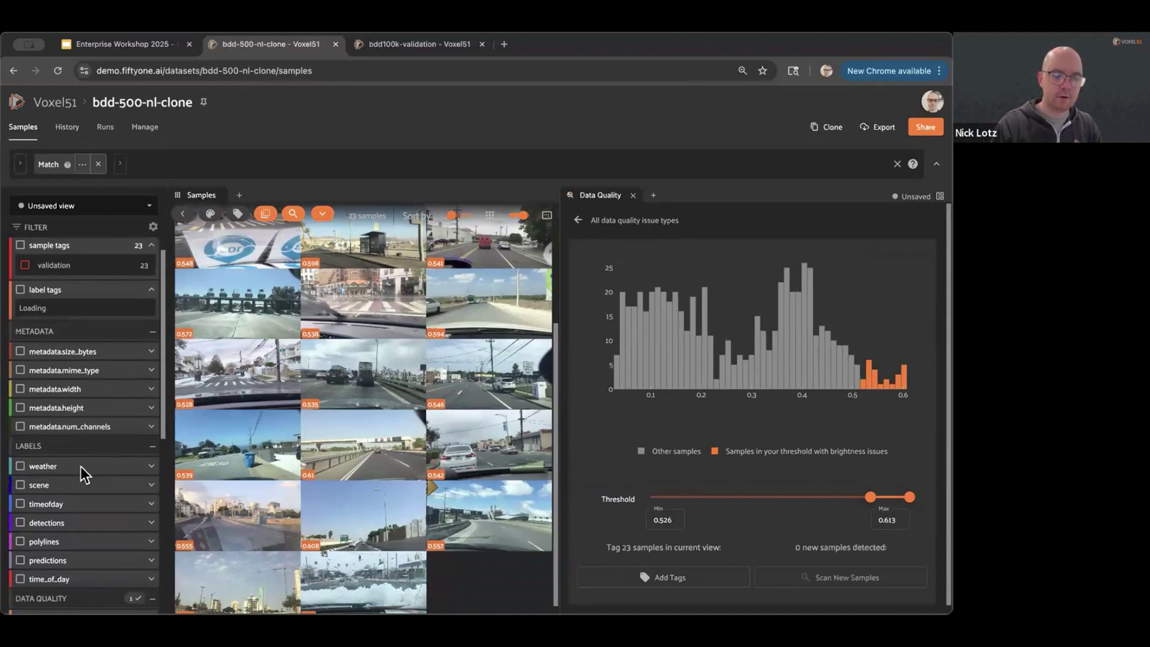
# Display the weather, scene and detections labels on the samples within the brightness threshold and look through them.
pyautogui.click(19, 440)
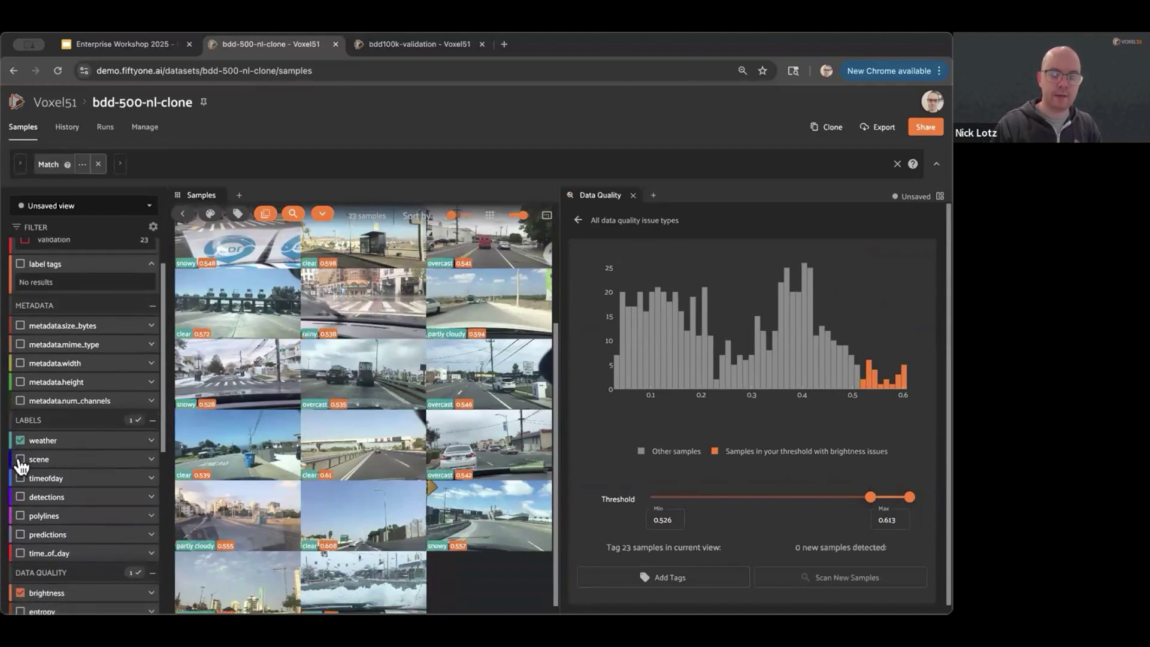
pyautogui.click(20, 458)
pyautogui.scroll(1, 322, 390)
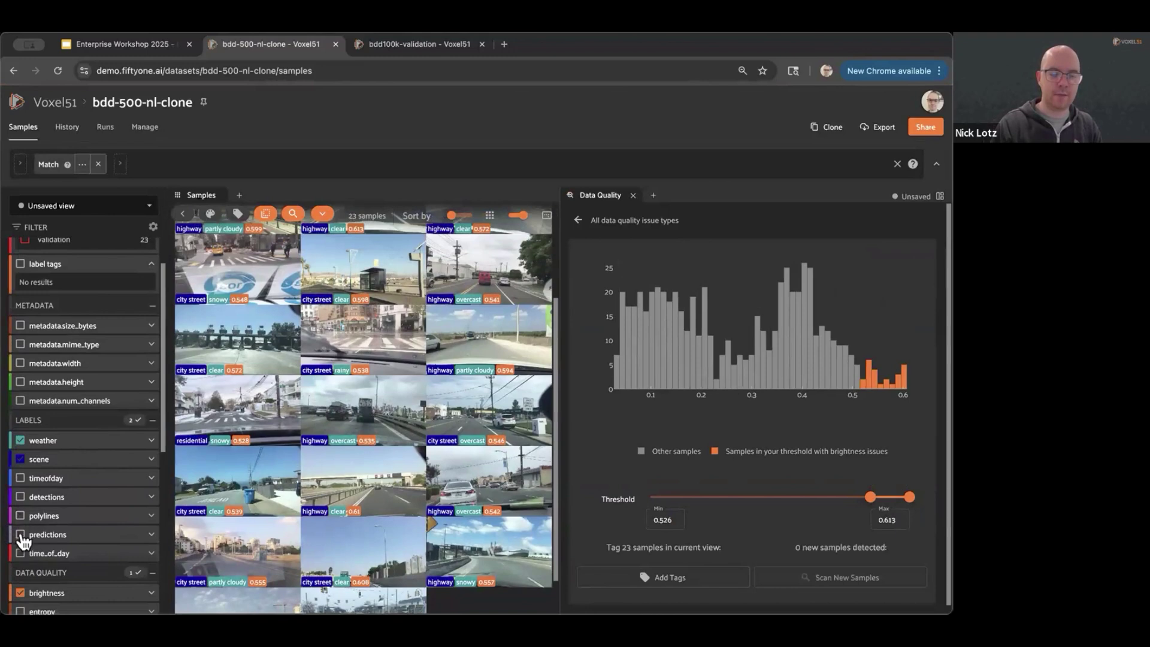
pyautogui.click(20, 496)
pyautogui.scroll(1, 359, 347)
pyautogui.scroll(3, 359, 348)
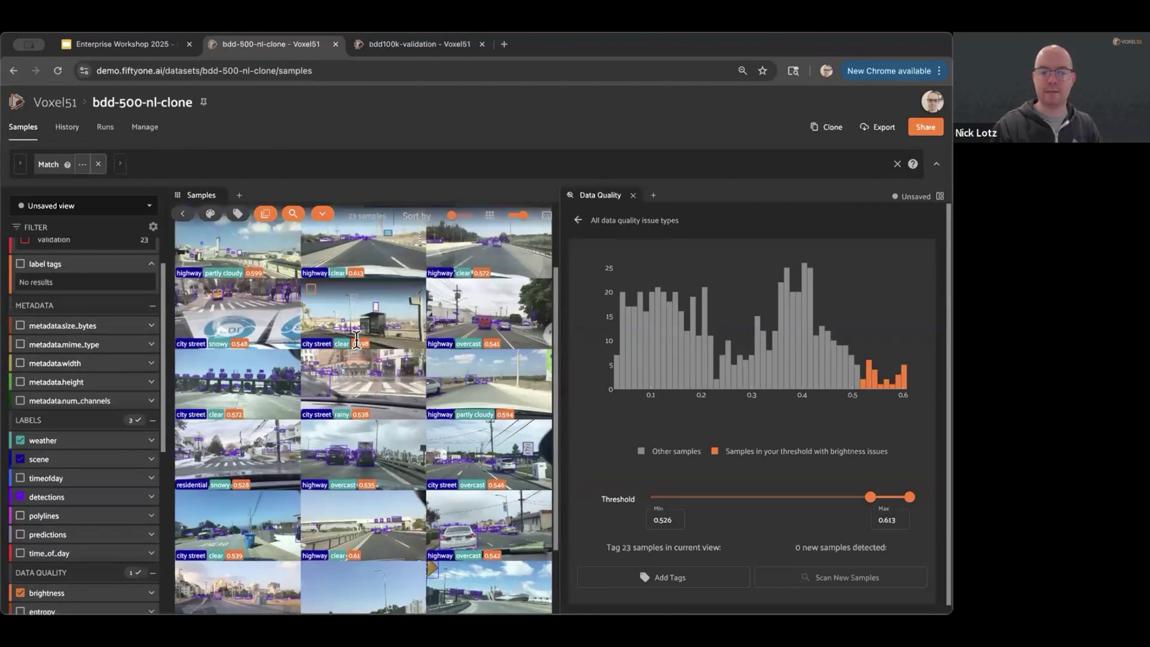
pyautogui.scroll(-4, 359, 347)
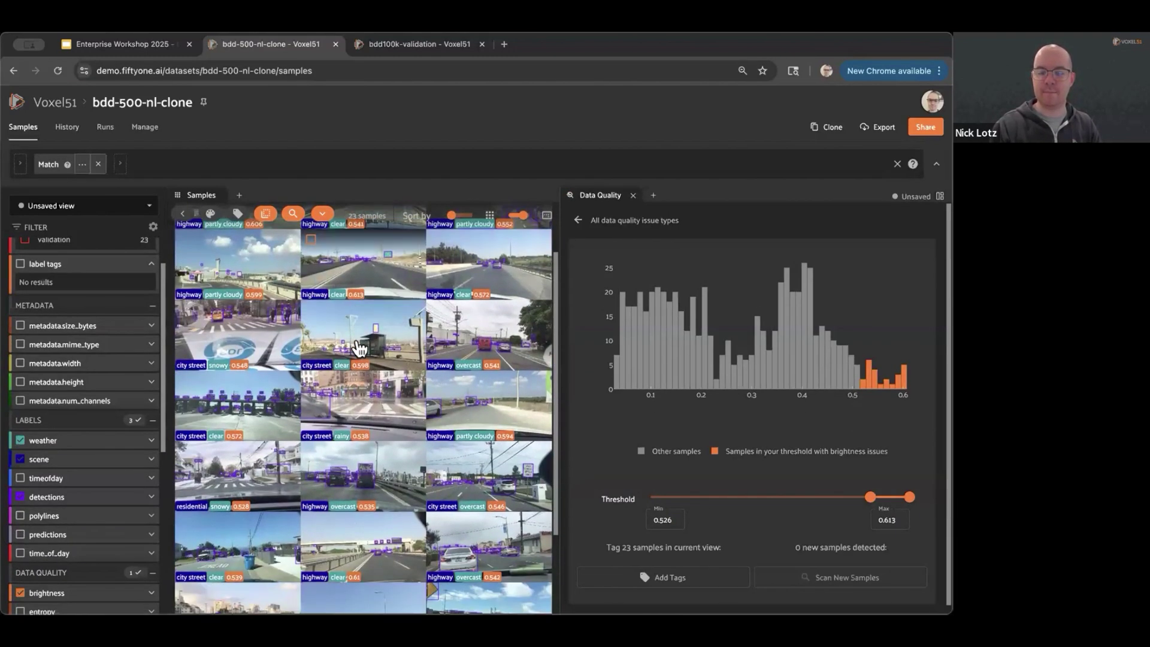
pyautogui.scroll(3, 359, 347)
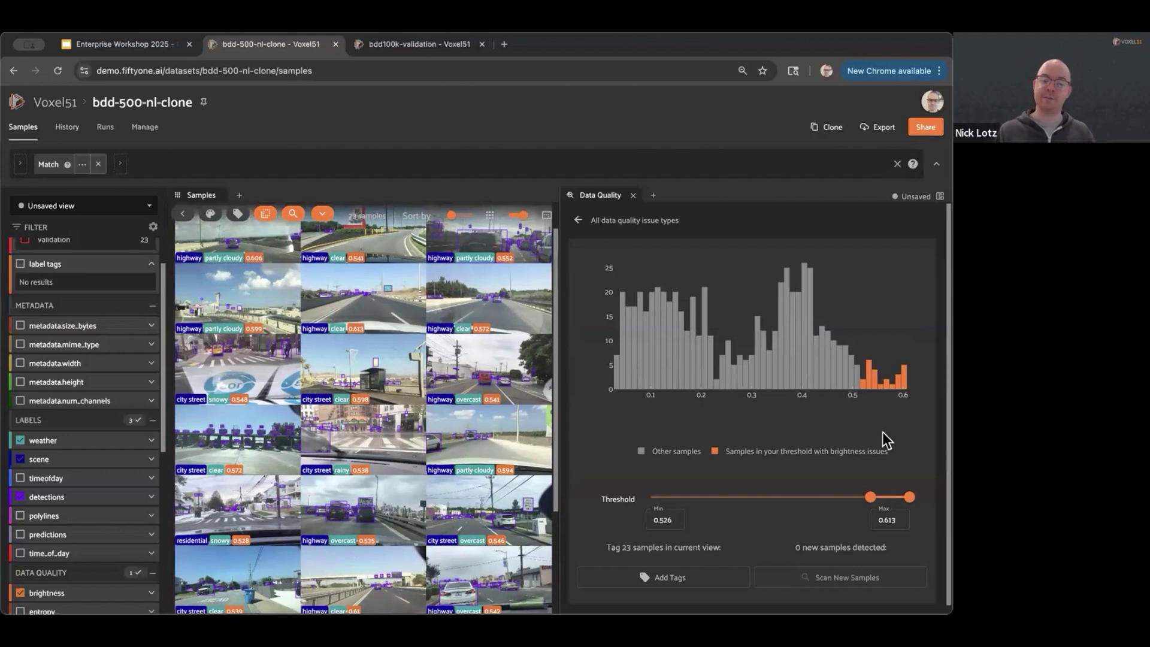
# Leave the Brightness issue without marking it as reviewed and open the Blurriness issue.
pyautogui.click(579, 222)
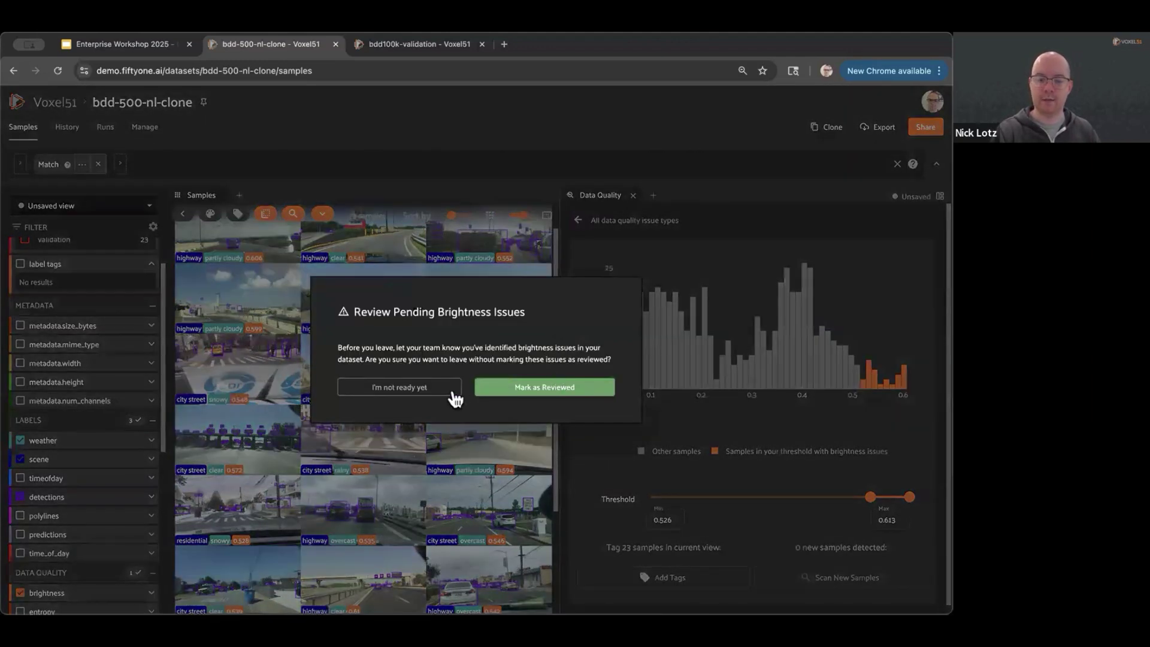
pyautogui.click(435, 388)
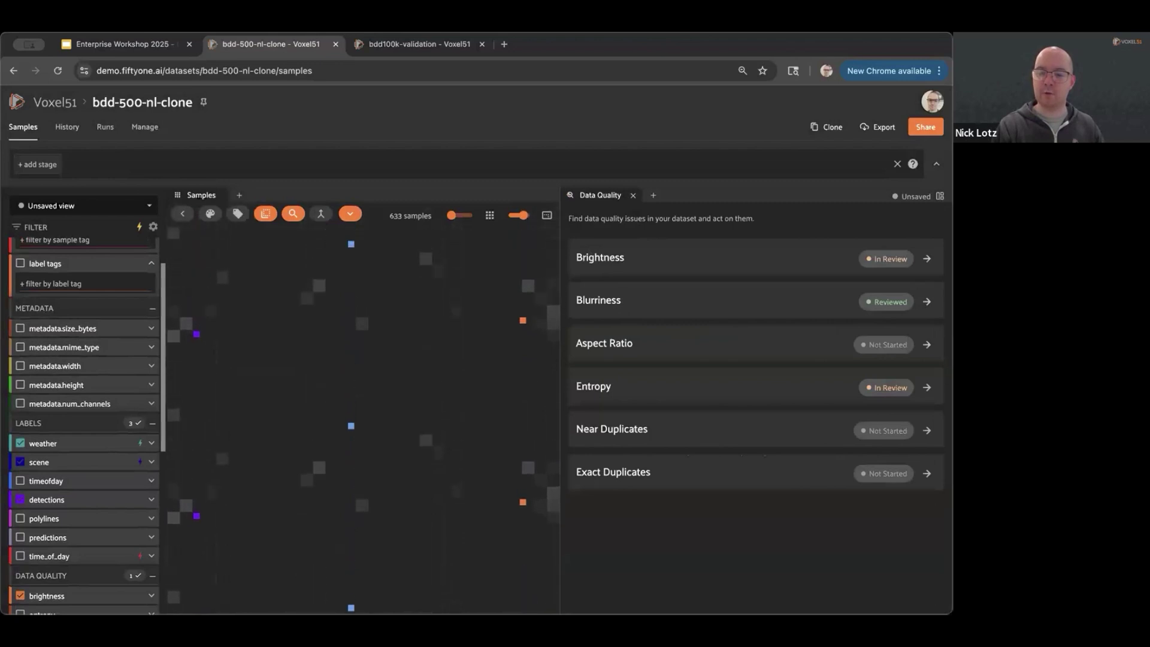
pyautogui.click(926, 301)
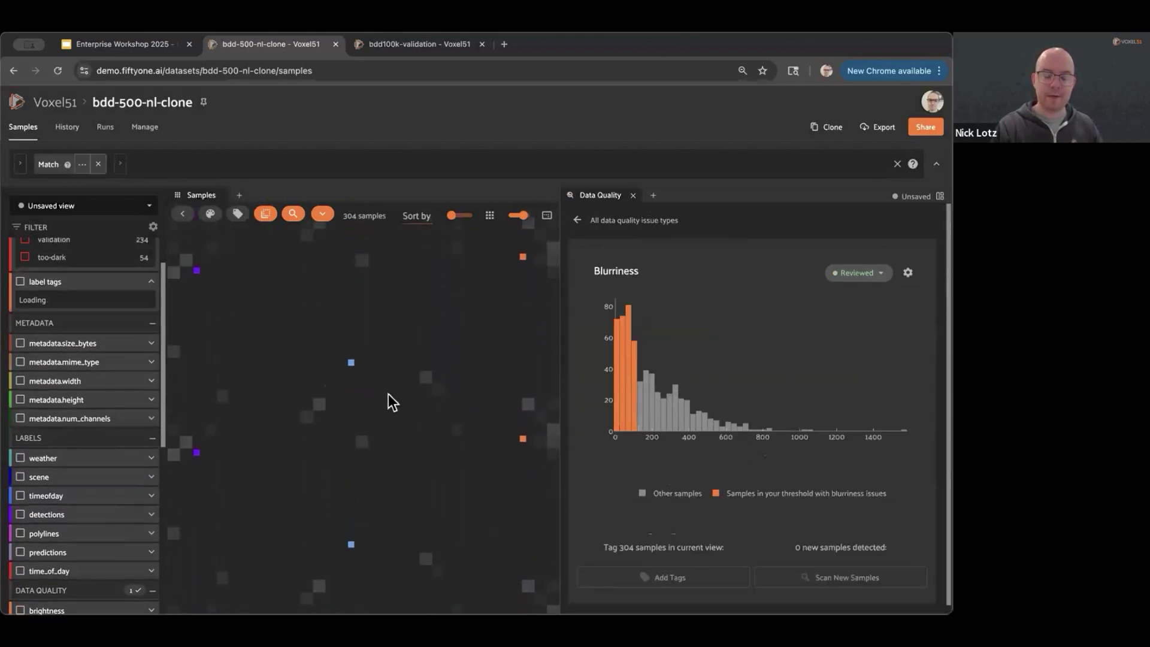
# Narrow the blurriness threshold range to 7.126–86.675.
pyautogui.scroll(-2, 652, 455)
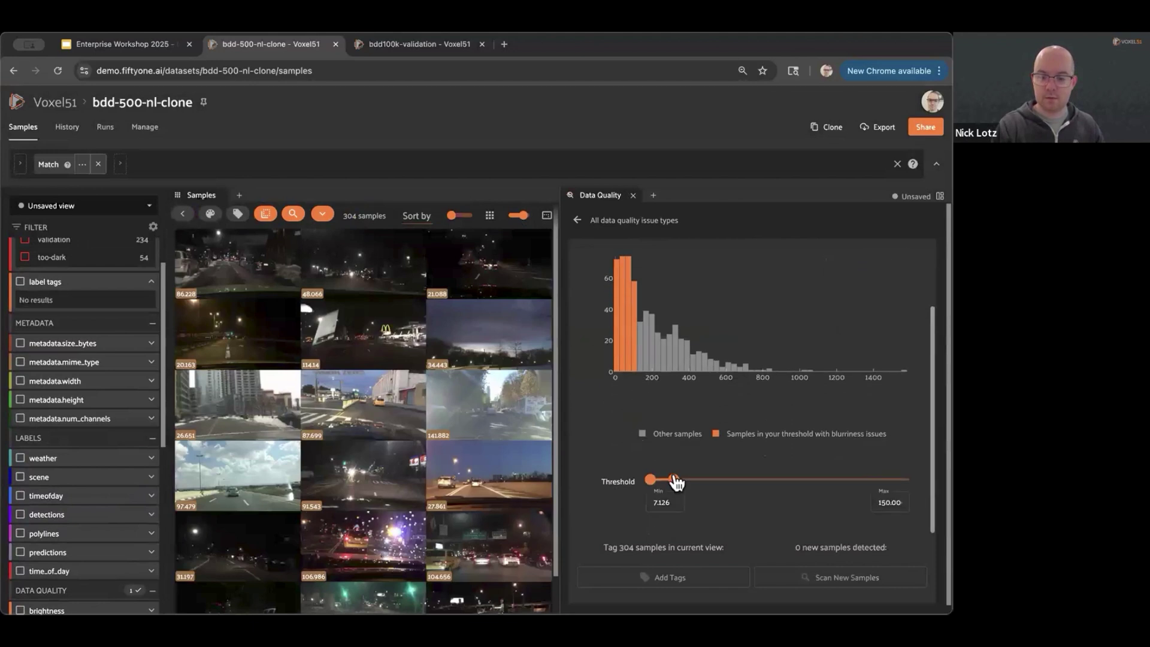
pyautogui.moveTo(671, 486)
pyautogui.moveTo(670, 484); pyautogui.dragTo(662, 482)
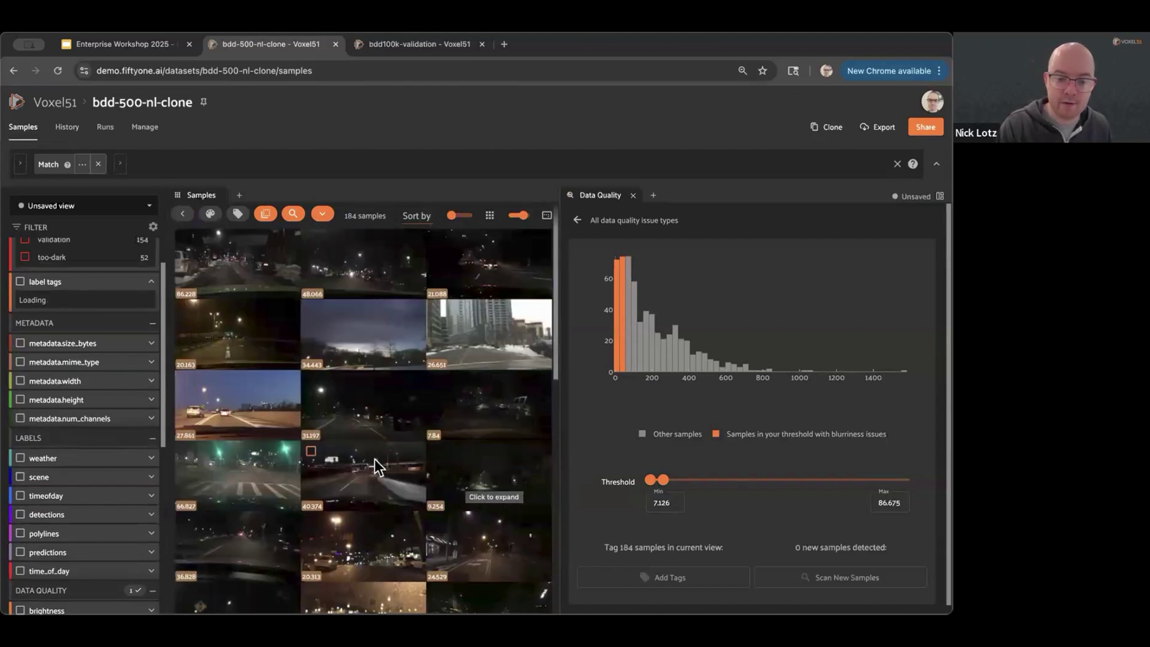
# Inspect the blurry night sample with green traffic lights at full size, close it and return to all data quality issue types.
pyautogui.click(286, 467)
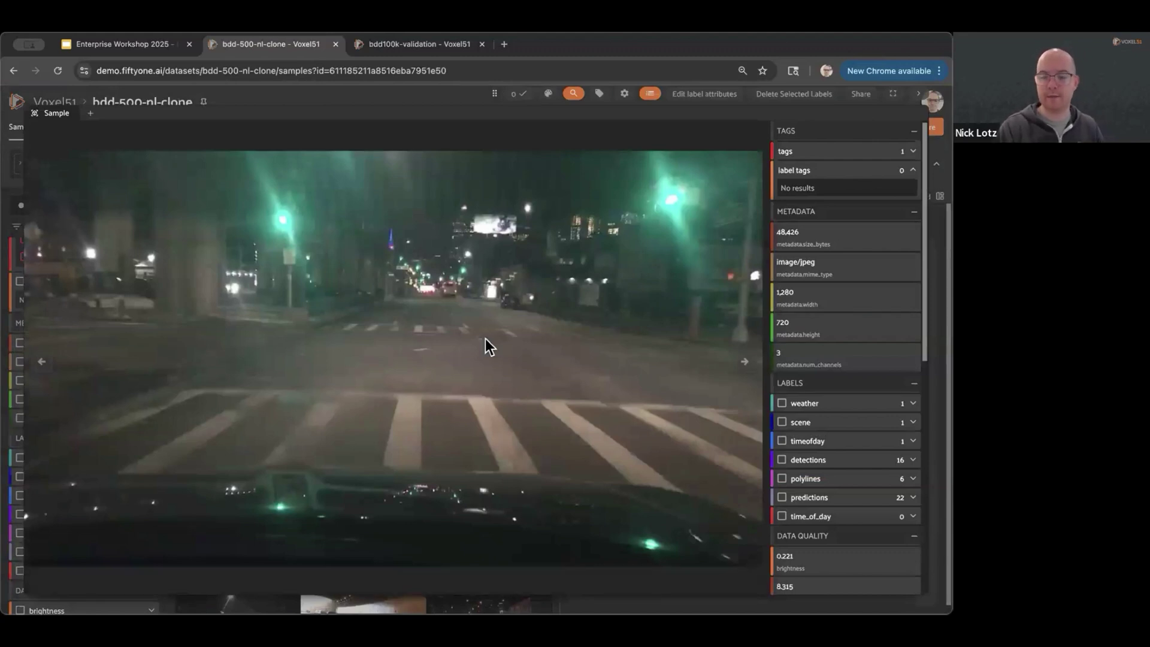
pyautogui.press('Escape')
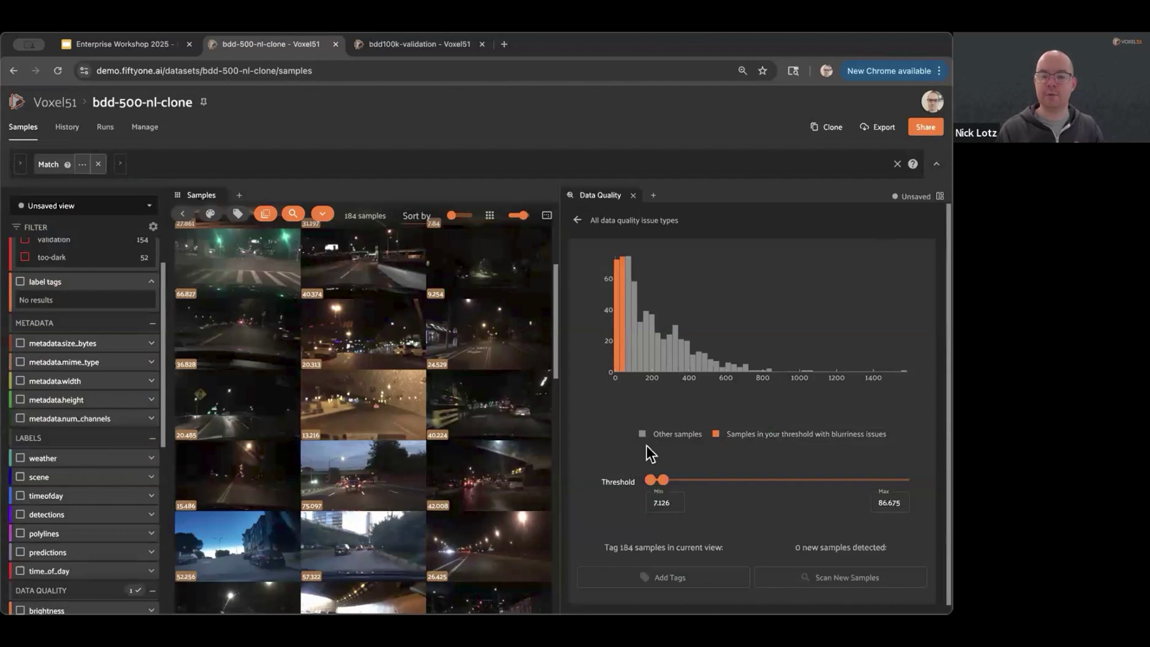
pyautogui.click(577, 222)
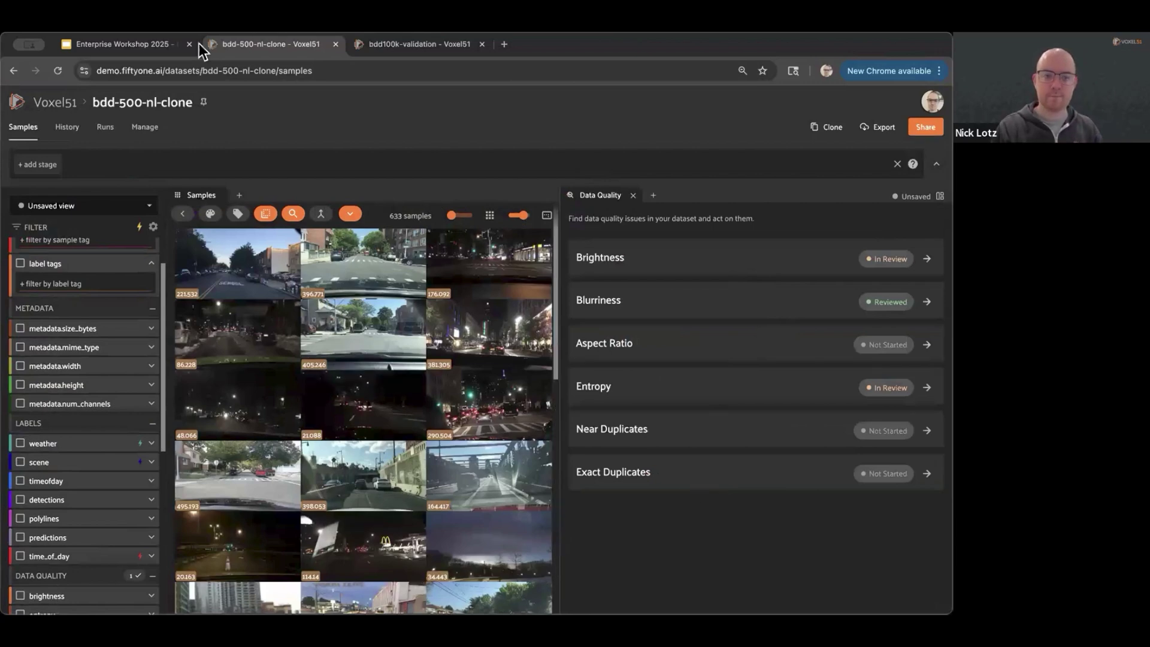
# Switch to the Enterprise Workshop slides, advance to the Model Evaluation Workflow slide, and return to the bdd-500-nl-clone dataset.
pyautogui.click(152, 48)
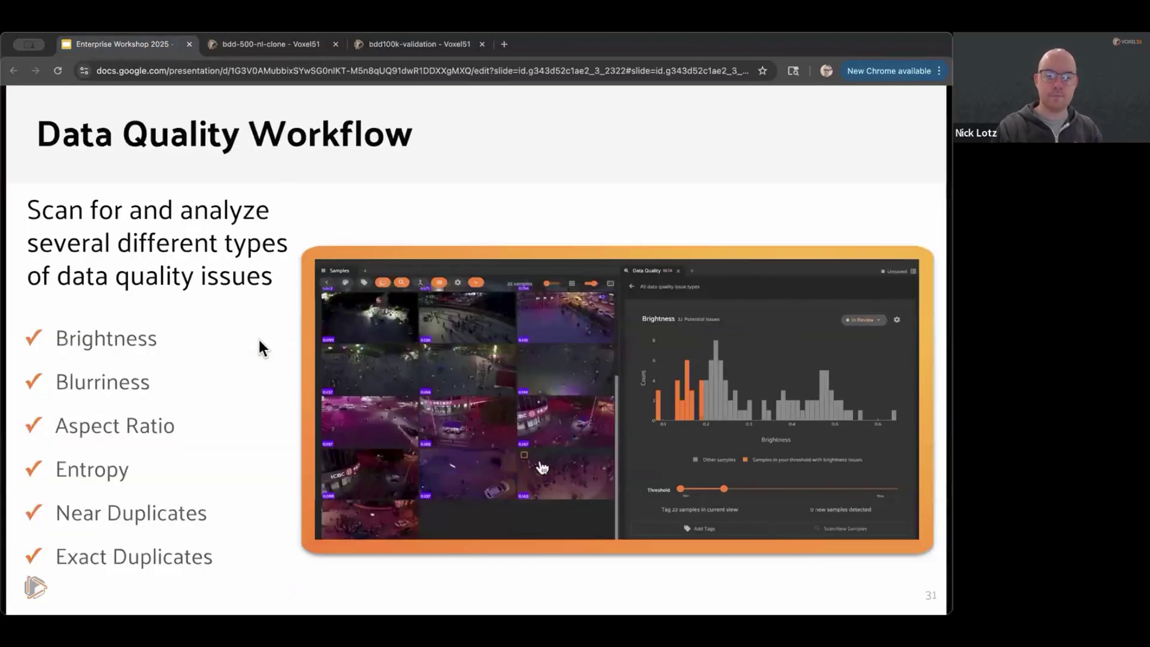
pyautogui.press('Right')
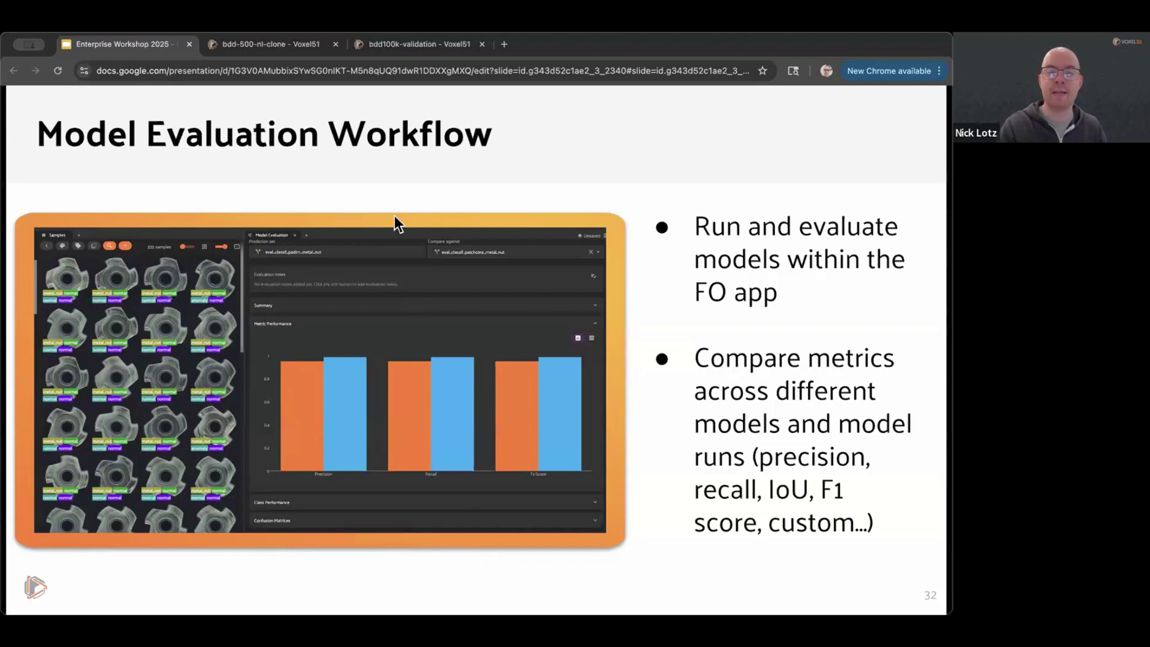
pyautogui.click(297, 48)
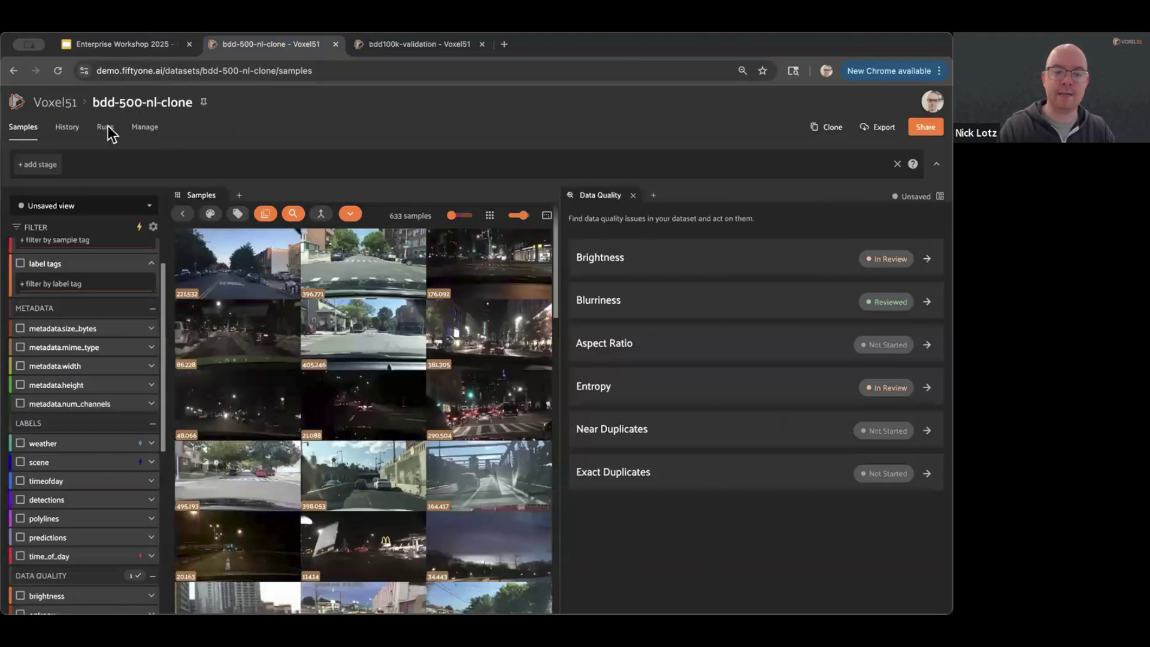
# Search all datasets for "mvtec" and open the MVTec-Anomaly-Detection dataset.
pyautogui.click(56, 103)
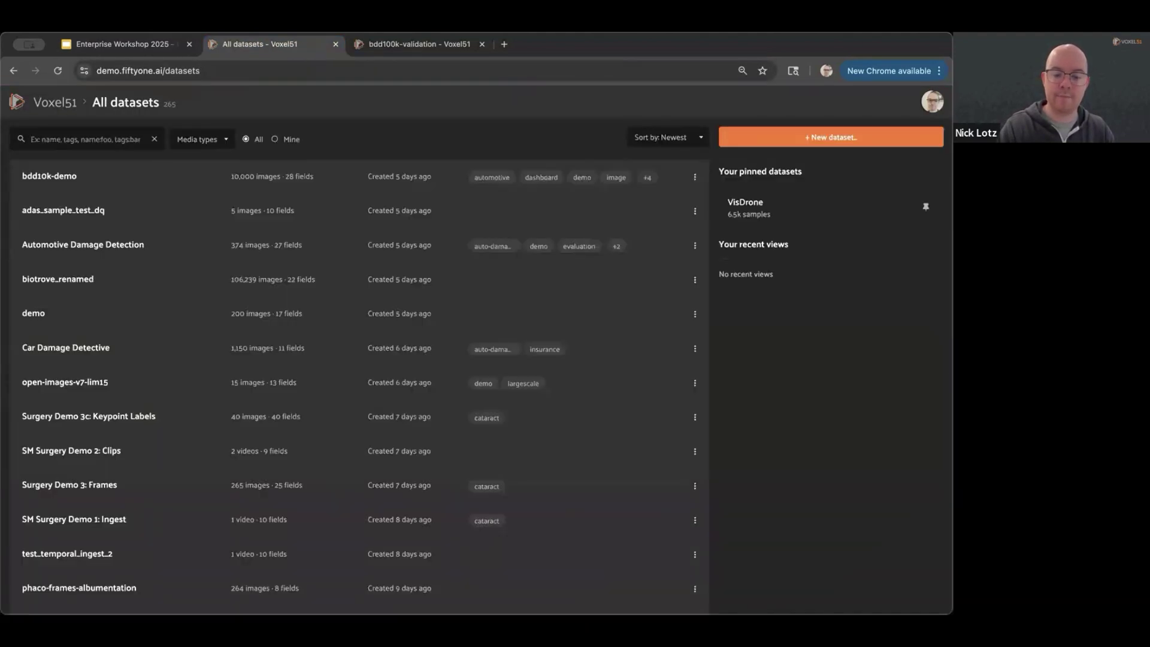
pyautogui.click(121, 139)
pyautogui.write('mvtec')
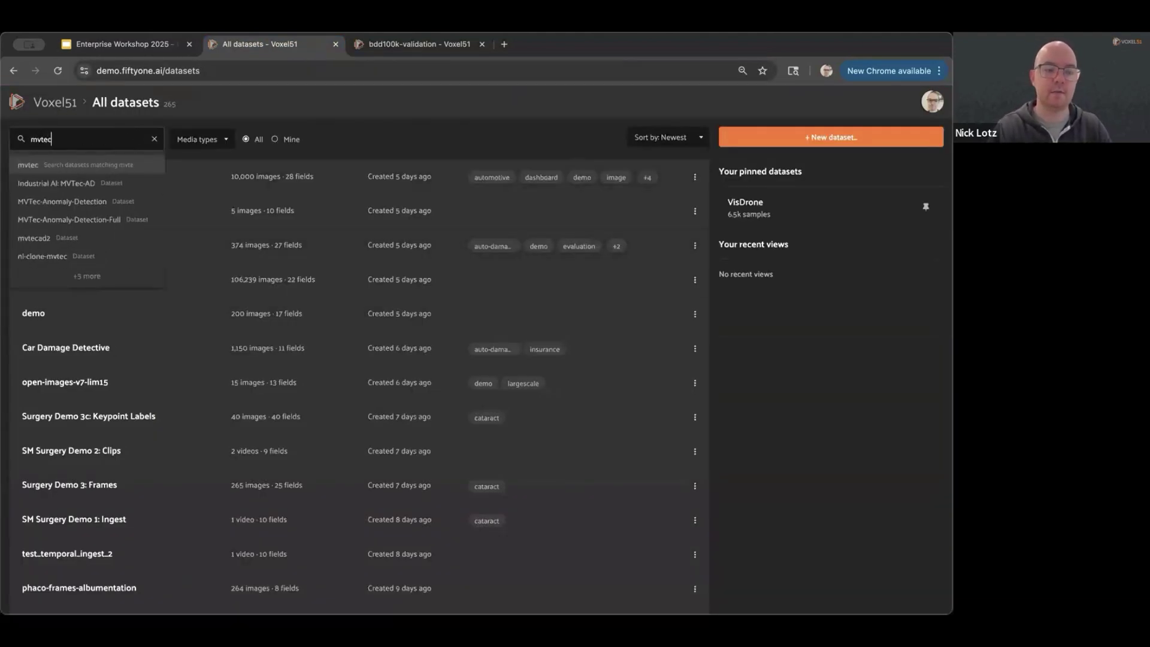
pyautogui.click(118, 202)
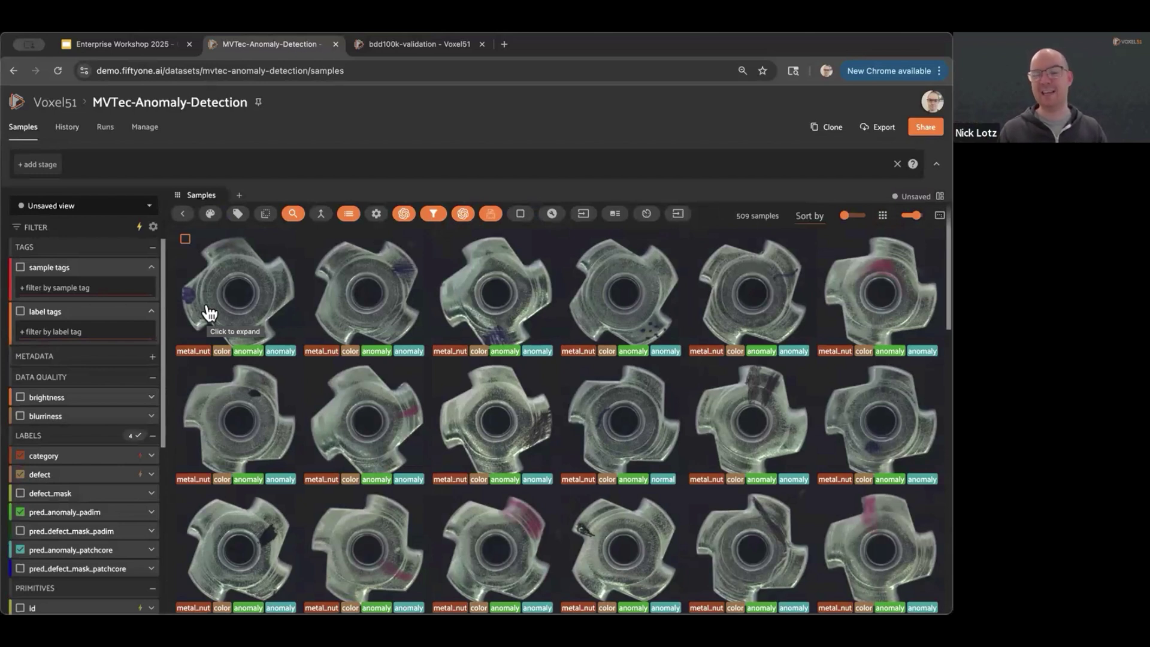
# Open Model Evaluation for MVTec-Anomaly-Detection in a split view beside the samples.
pyautogui.click(239, 196)
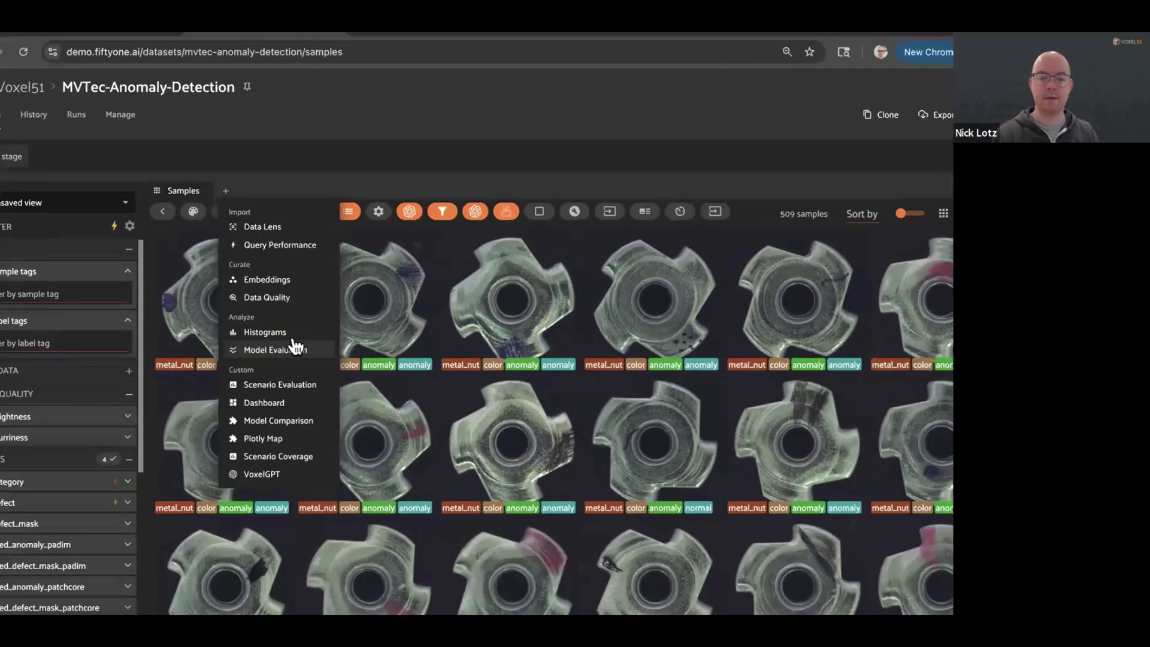
pyautogui.click(294, 348)
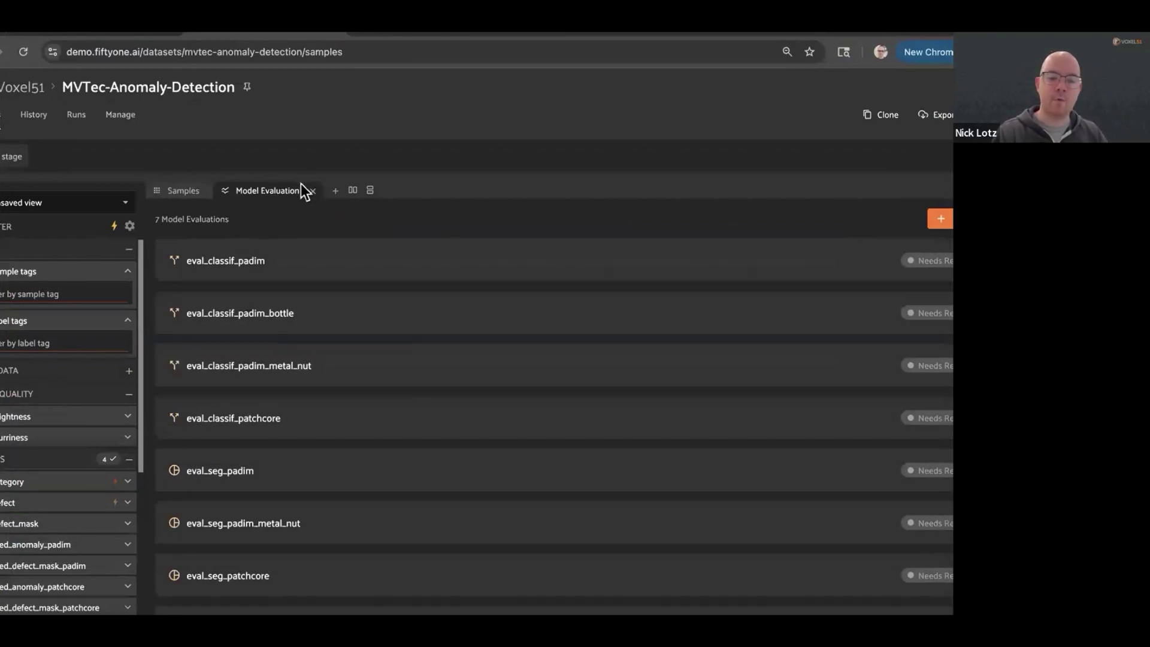
pyautogui.click(352, 190)
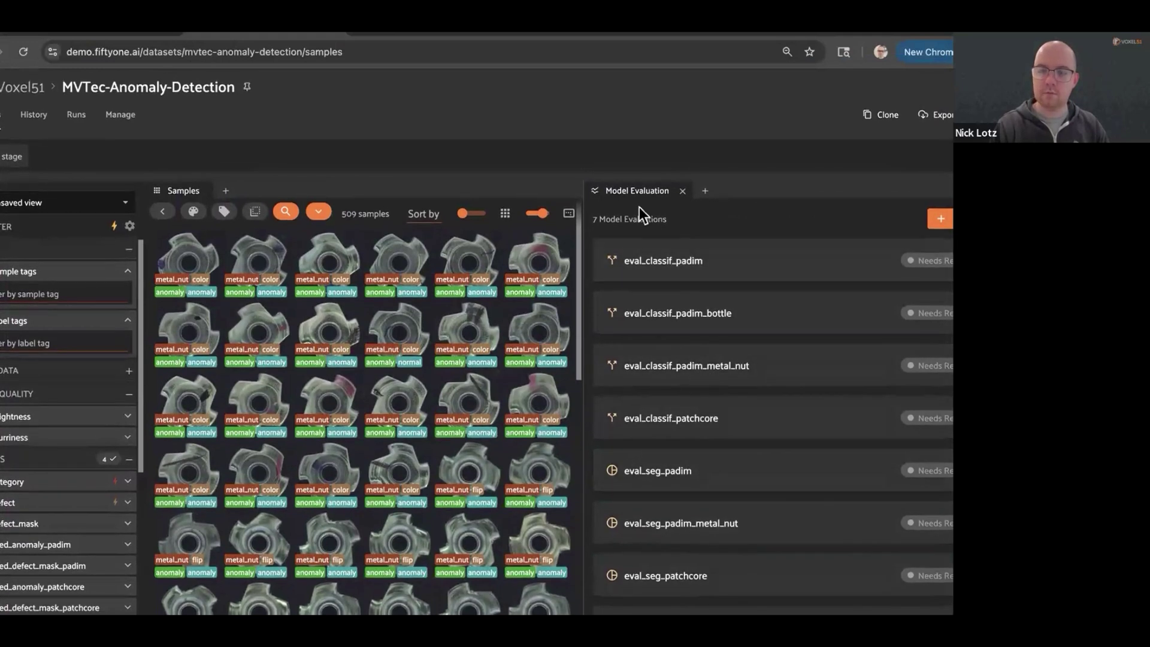
# Open the eval_classif_padim evaluation, compare it against eval_classif_patchcore, and read through the summary metrics.
pyautogui.click(639, 261)
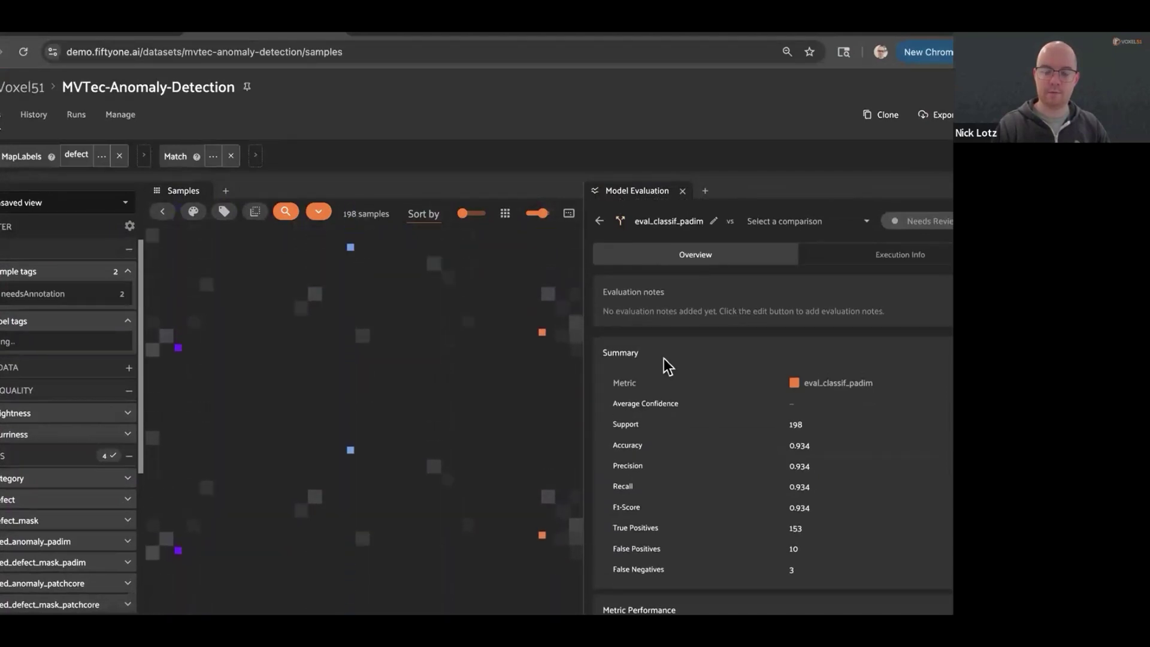
pyautogui.click(768, 221)
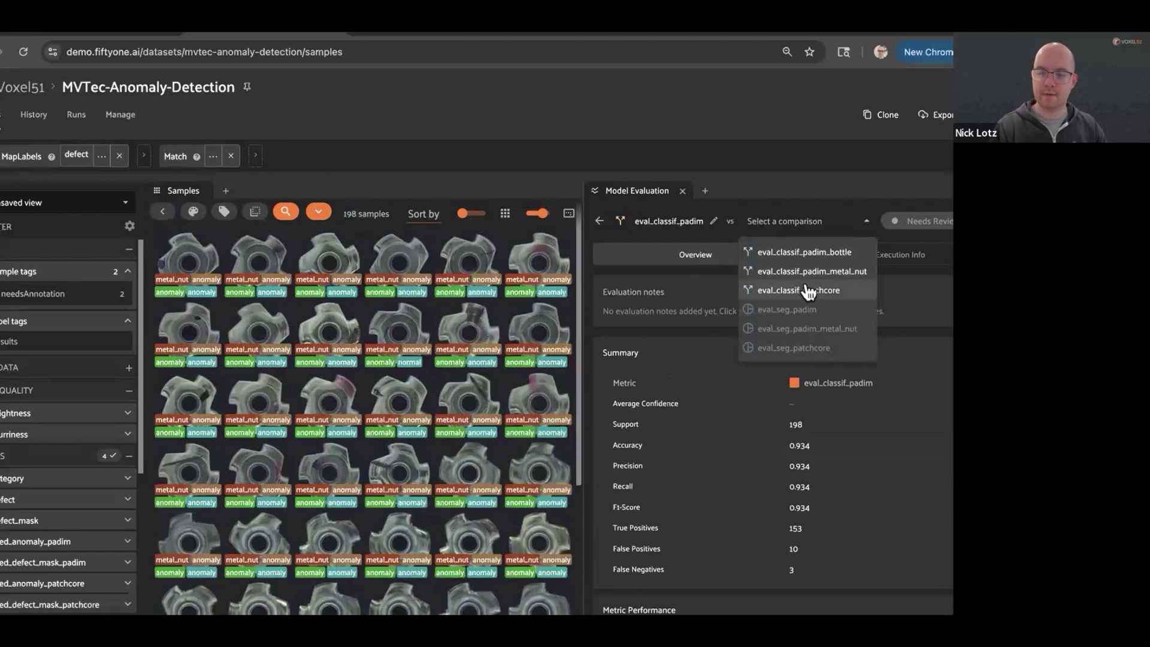
pyautogui.click(804, 290)
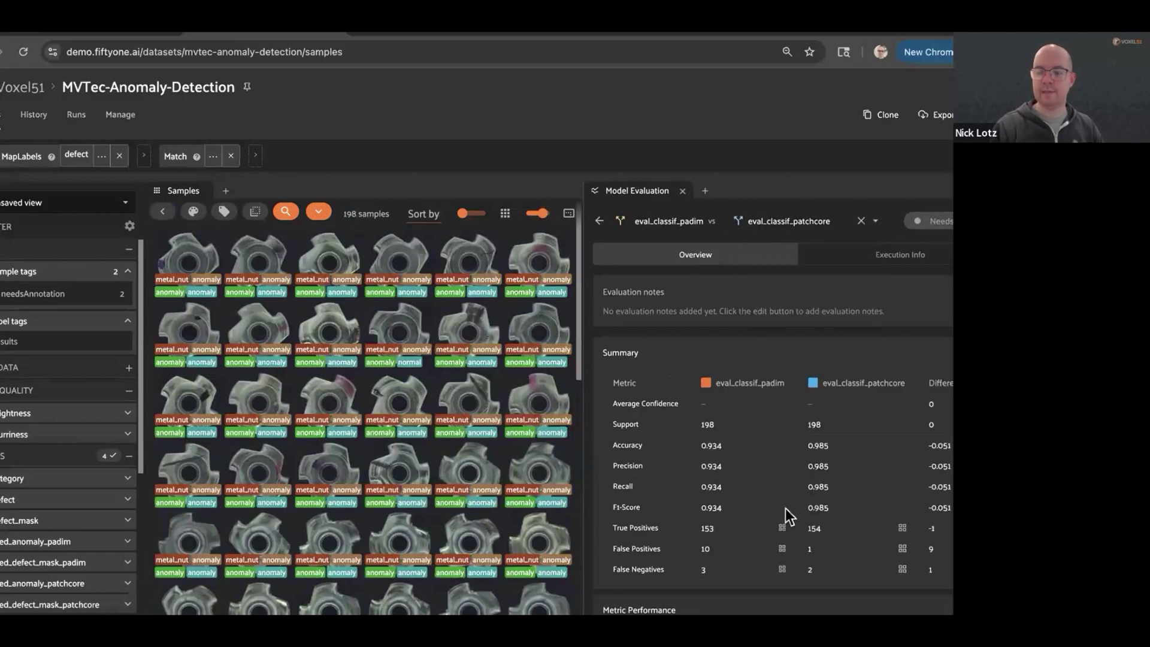
pyautogui.scroll(-1, 788, 515)
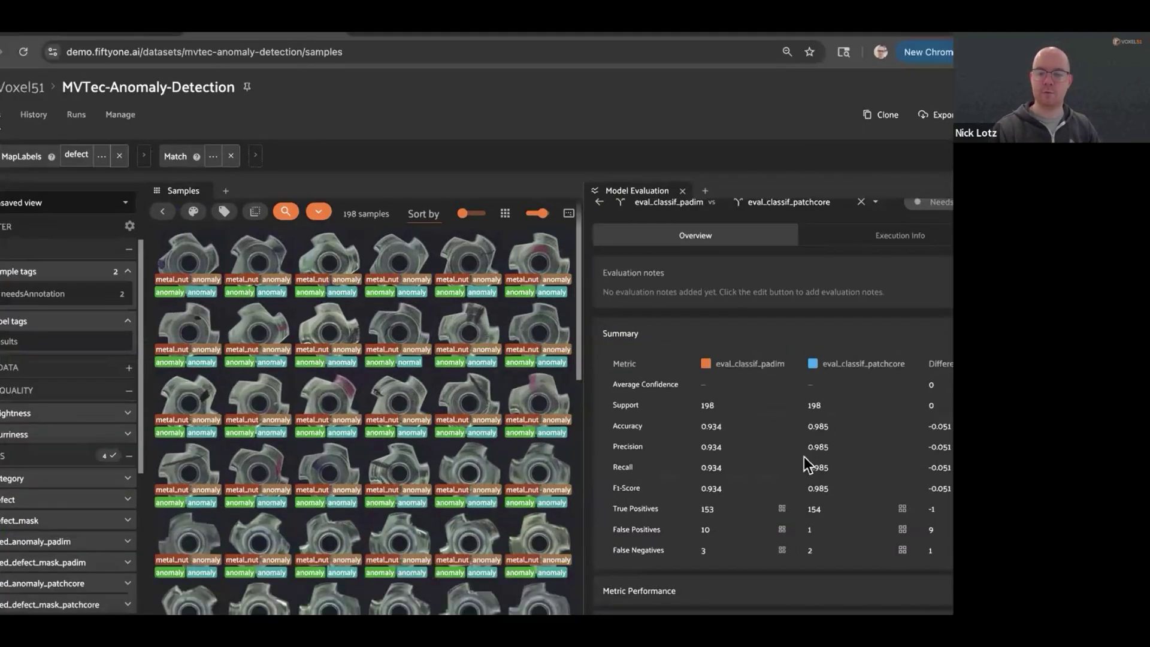
pyautogui.scroll(-1, 797, 446)
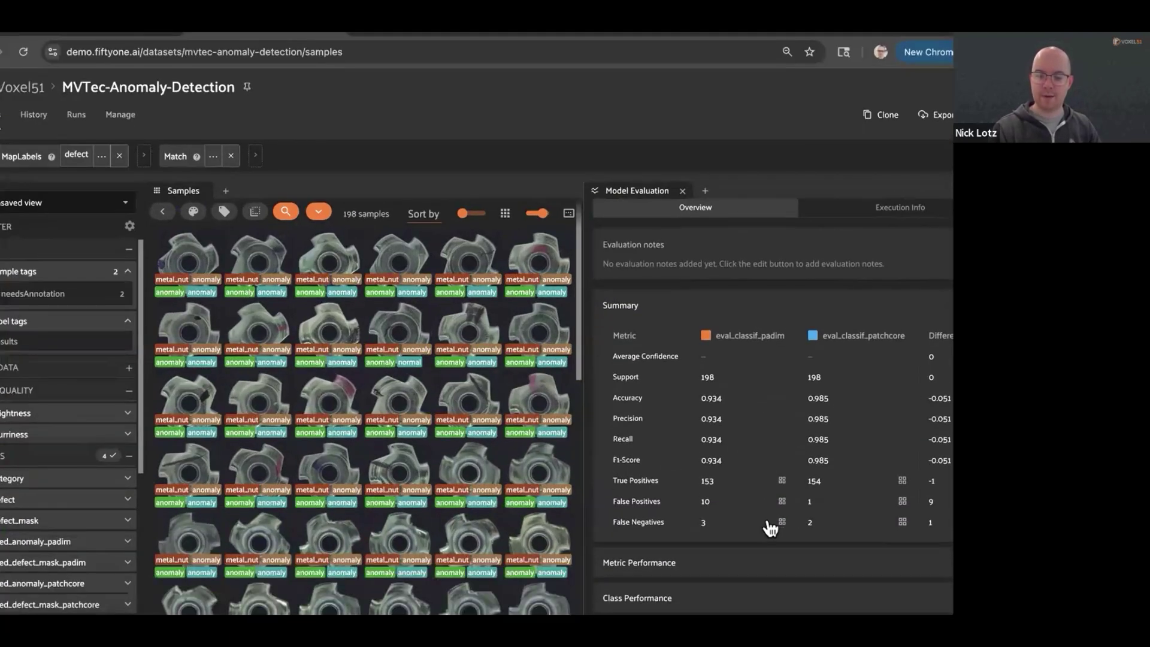
# Examine the Metric Performance, Class Performance and Confusion Matrices sections for eval_classif_padim versus eval_classif_patchcore.
pyautogui.click(767, 521)
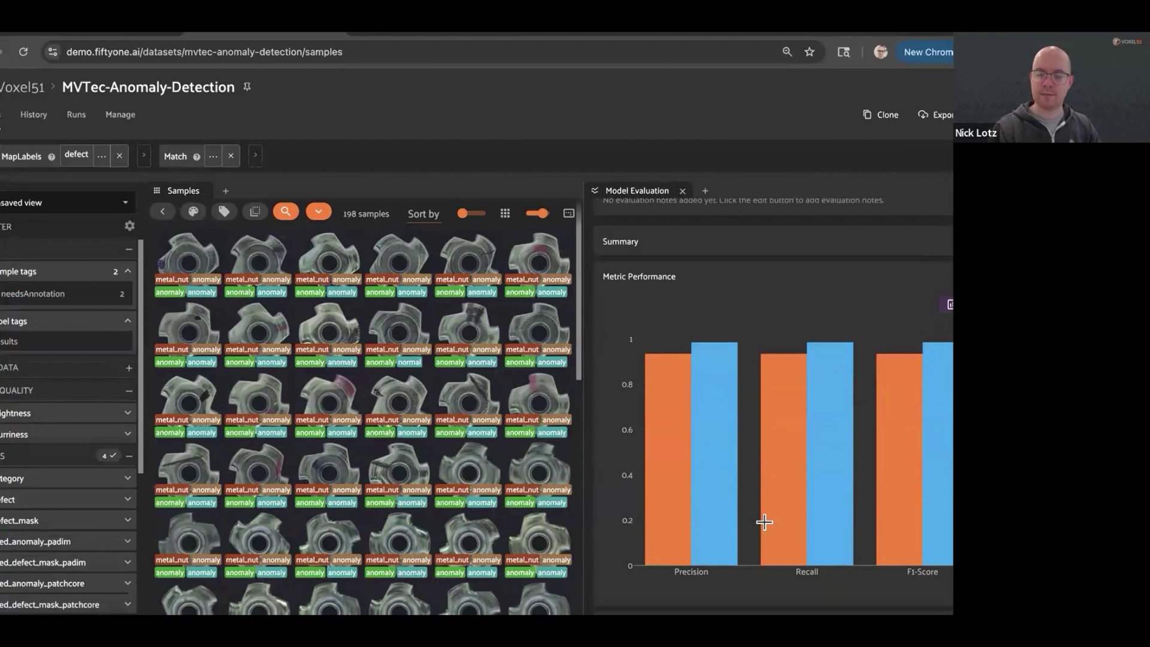
pyautogui.scroll(-1, 764, 524)
pyautogui.click(754, 555)
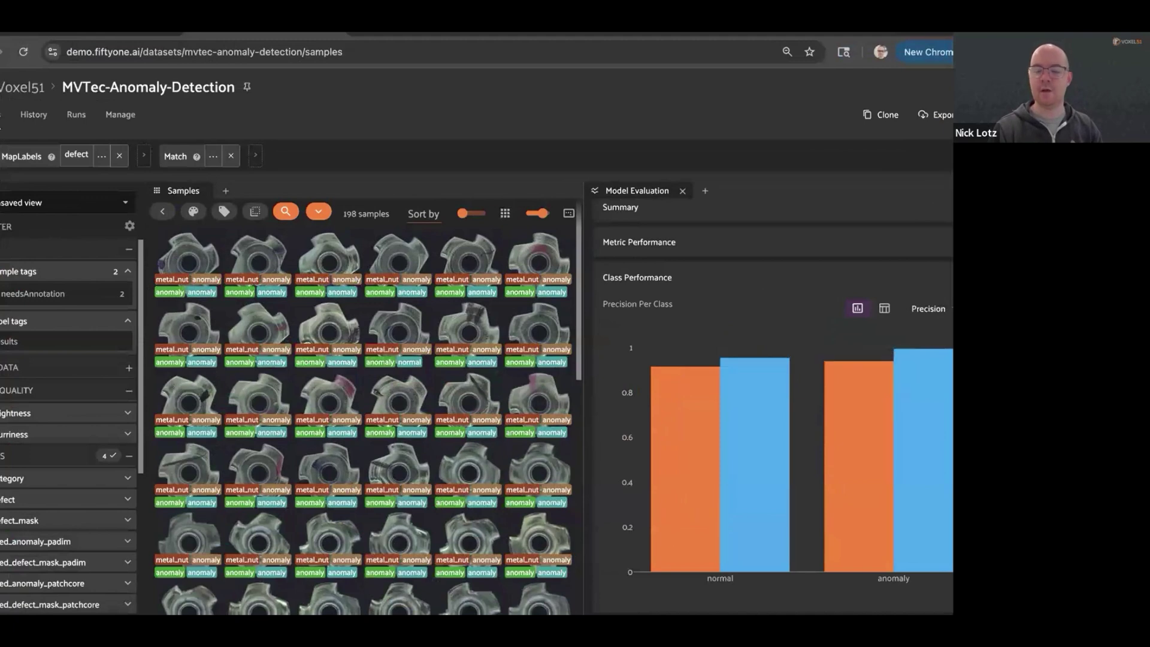
pyautogui.moveTo(790, 508)
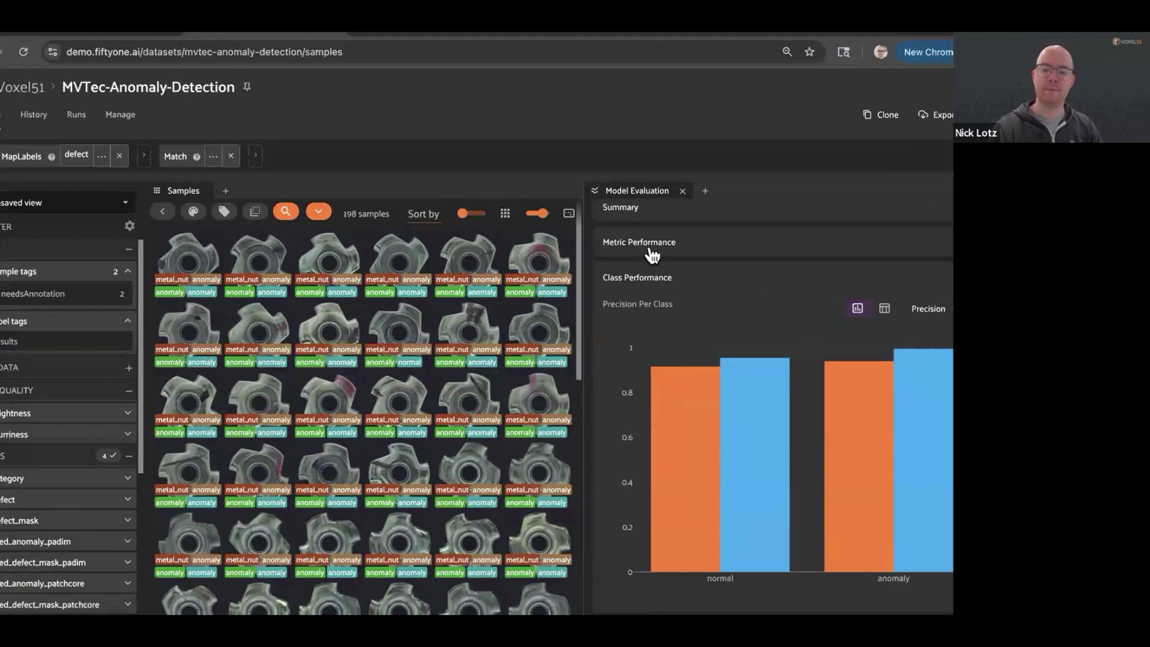
pyautogui.scroll(-15, 488, 434)
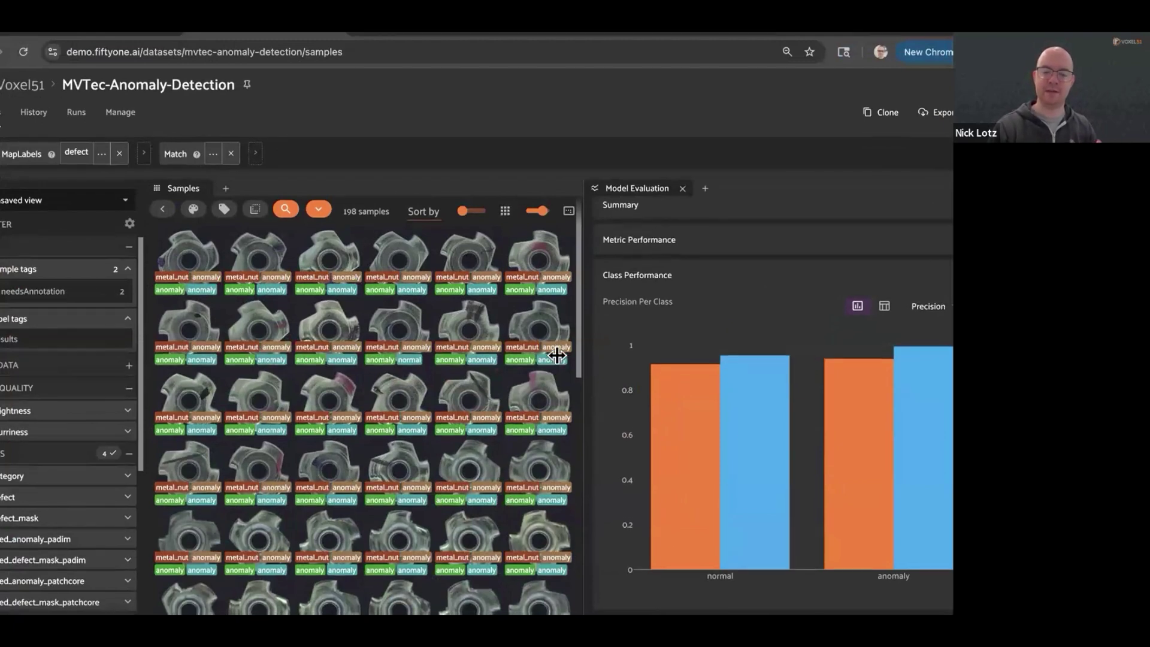
pyautogui.scroll(15, 488, 433)
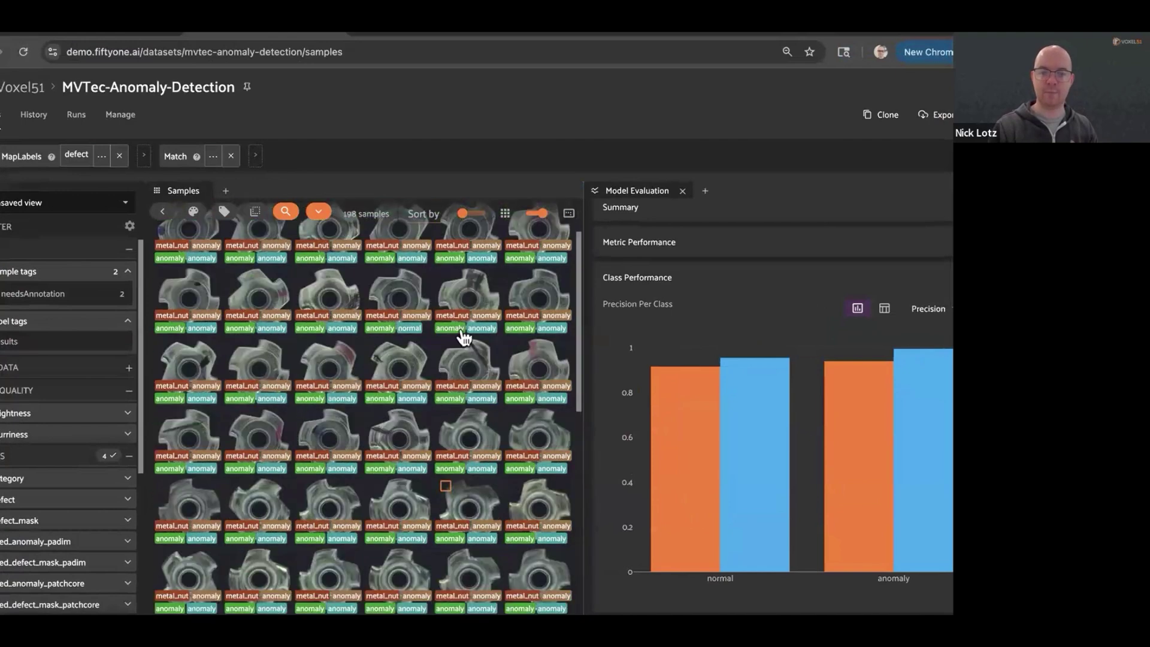
pyautogui.moveTo(698, 518)
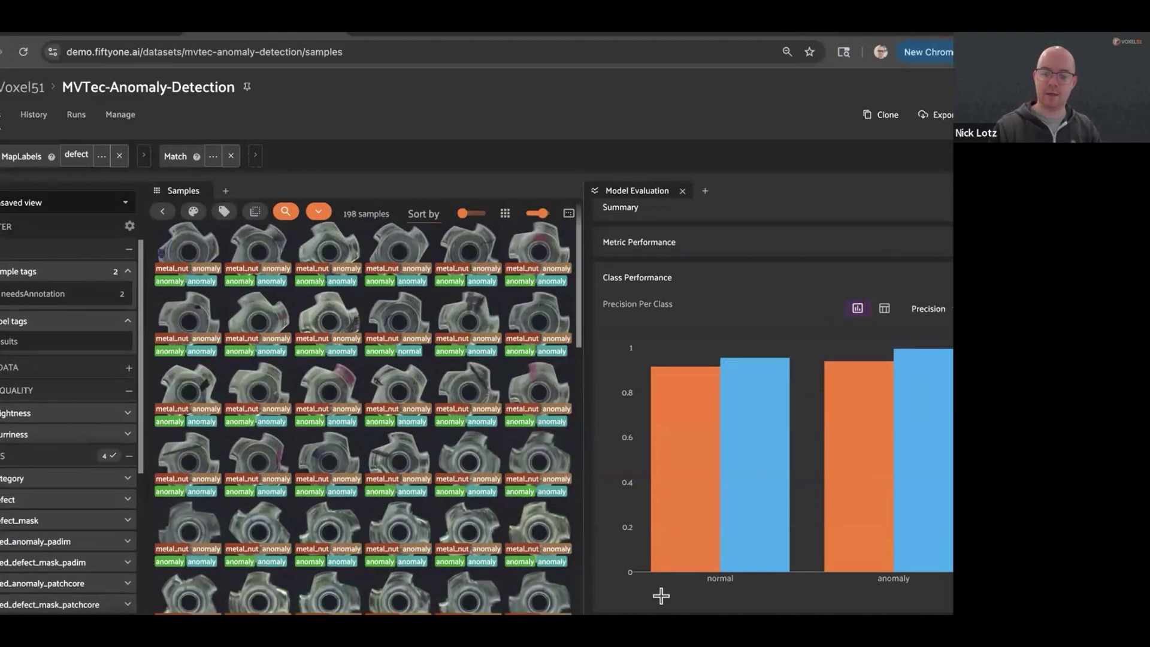
pyautogui.scroll(-5, 662, 592)
pyautogui.moveTo(639, 449)
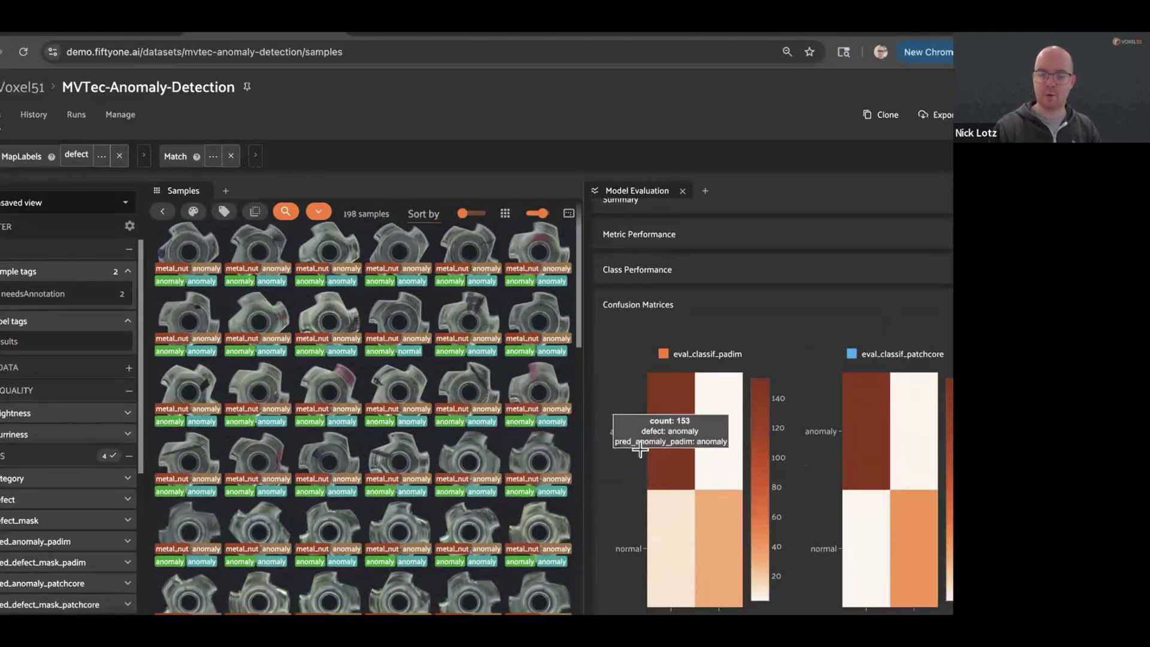
pyautogui.moveTo(841, 424)
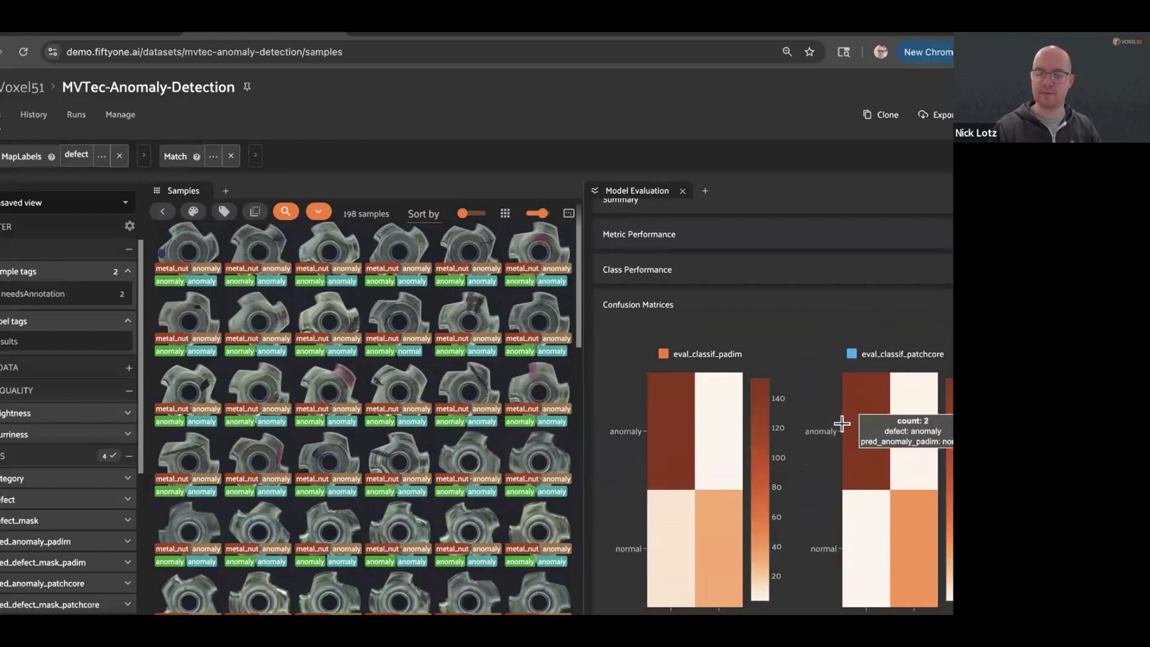
# Switch to the Enterprise Workshop slides and bring up the Verified Auto Labeling with FiftyOne video slide.
pyautogui.moveTo(811, 484)
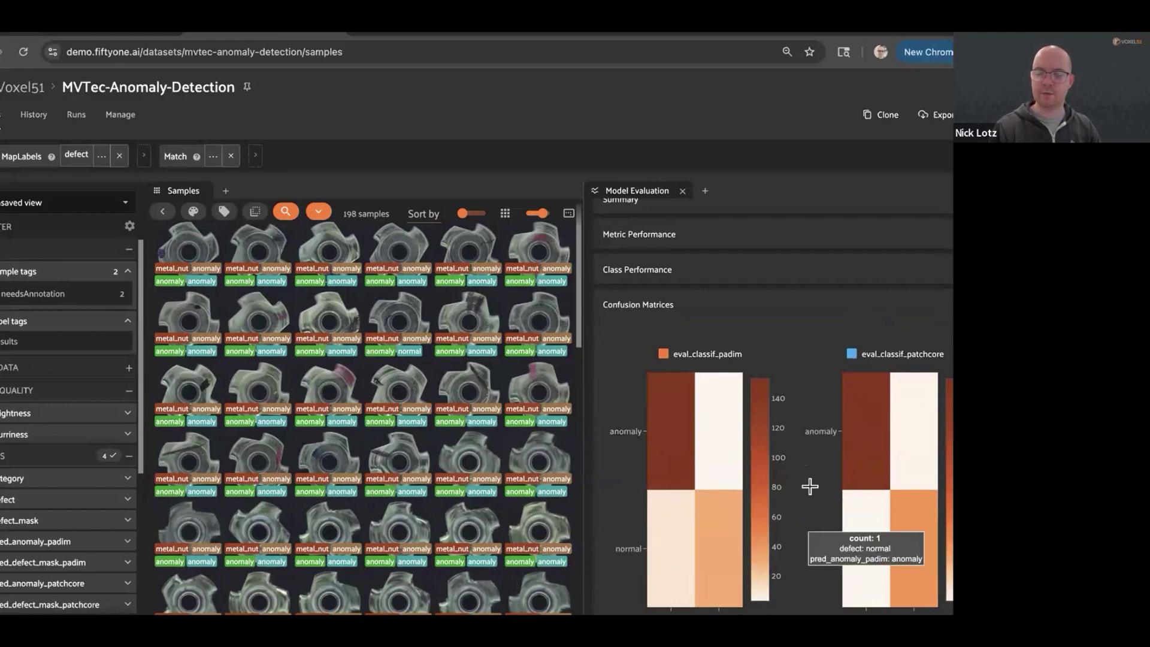
pyautogui.moveTo(621, 526)
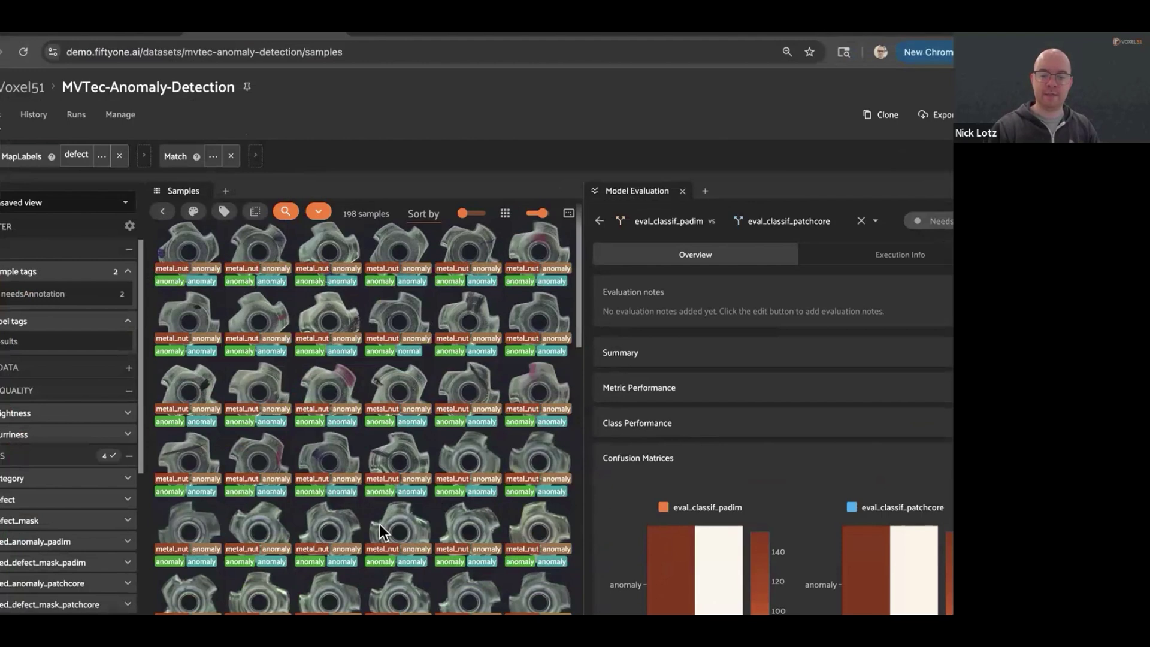
pyautogui.click(144, 24)
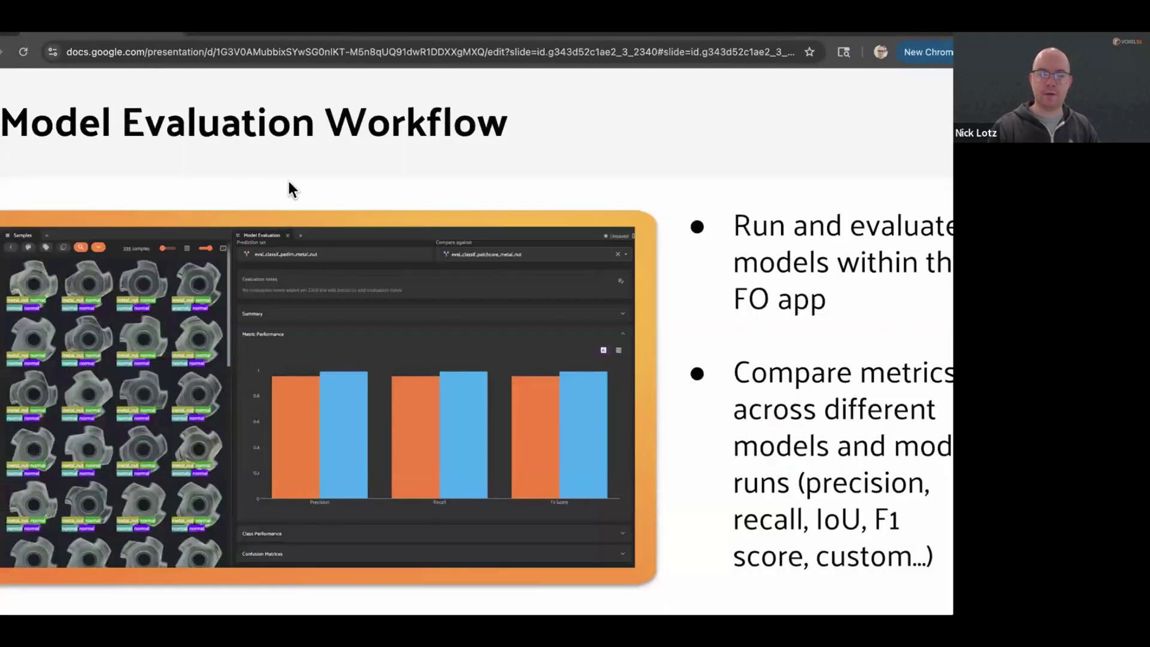
pyautogui.press('Down')
pyautogui.press('Down')
pyautogui.press('Down')
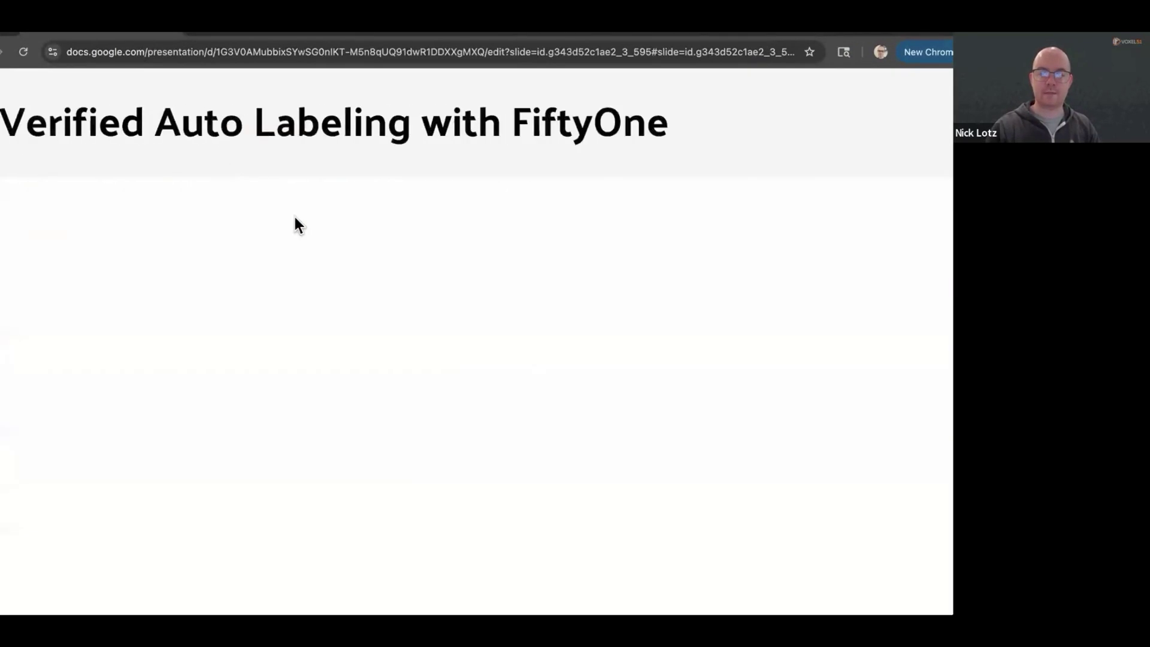
pyautogui.press('Down')
pyautogui.click(481, 413)
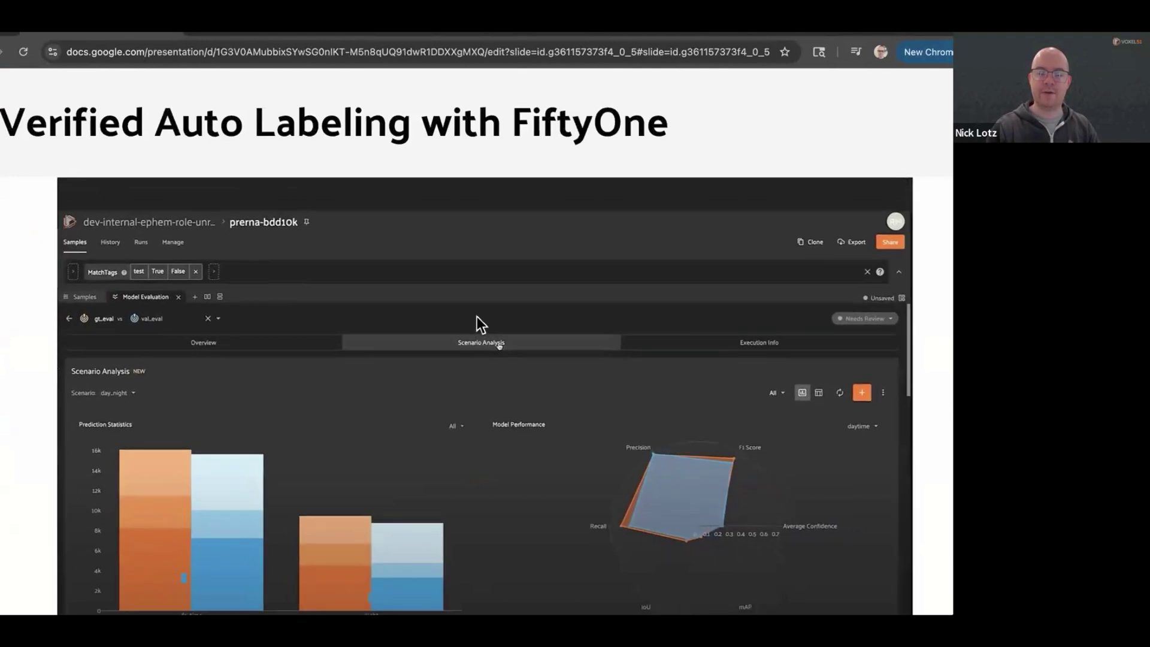
pyautogui.click(439, 35)
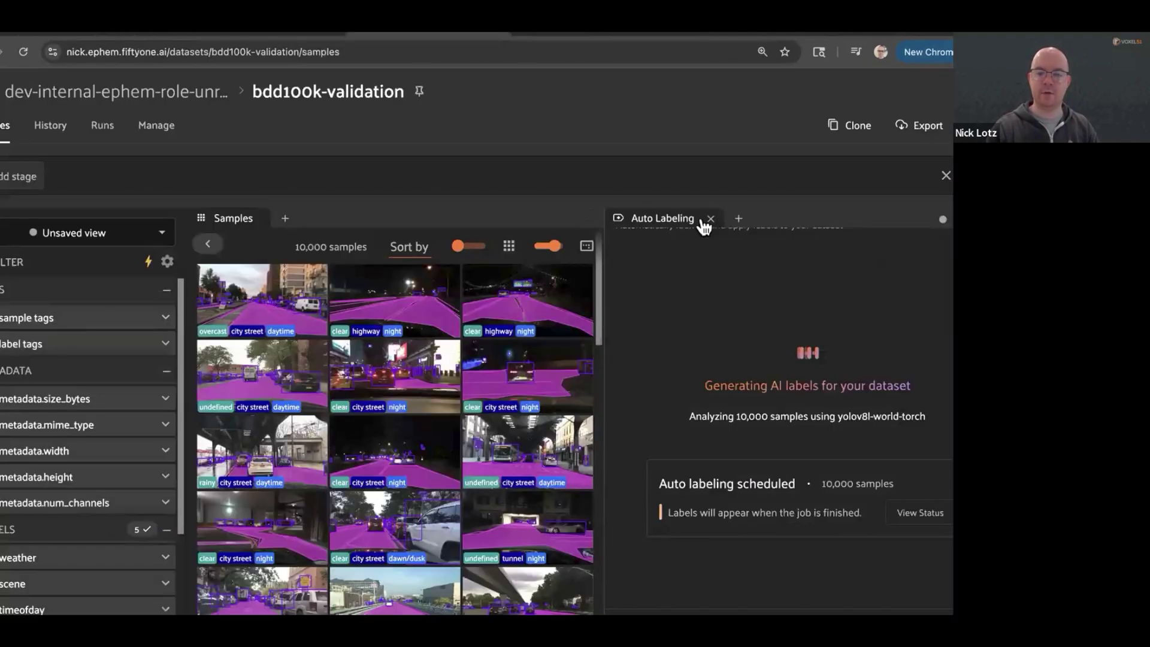
pyautogui.hotkey('ctrl', 'Tab')
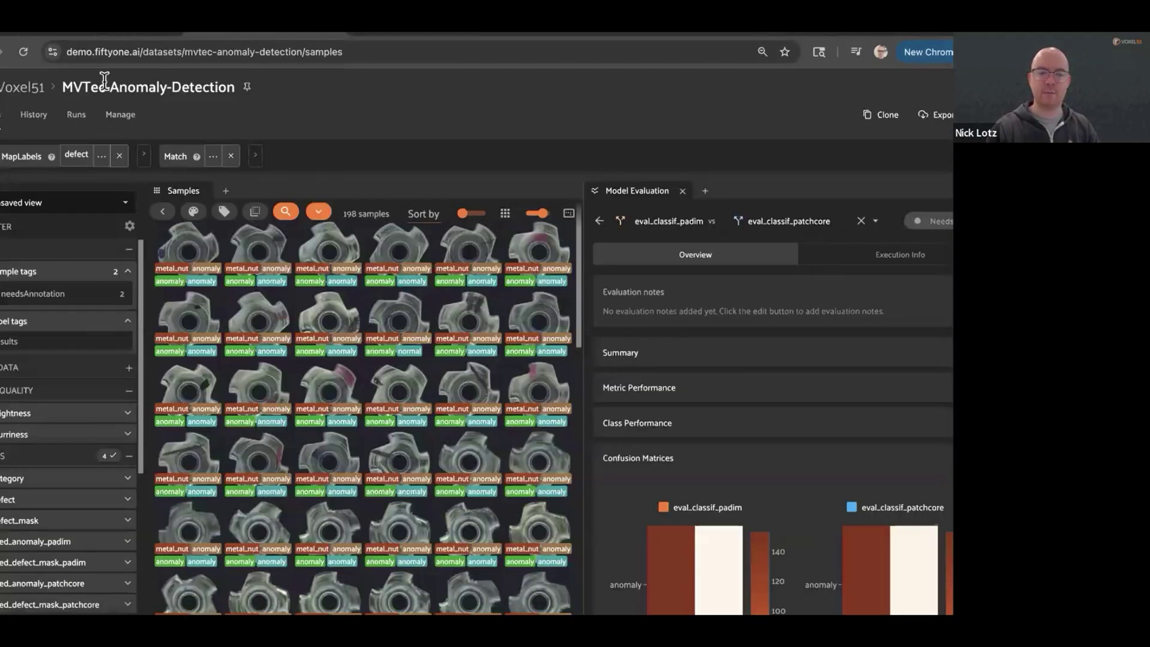
pyautogui.hotkey('ctrl', 'Tab')
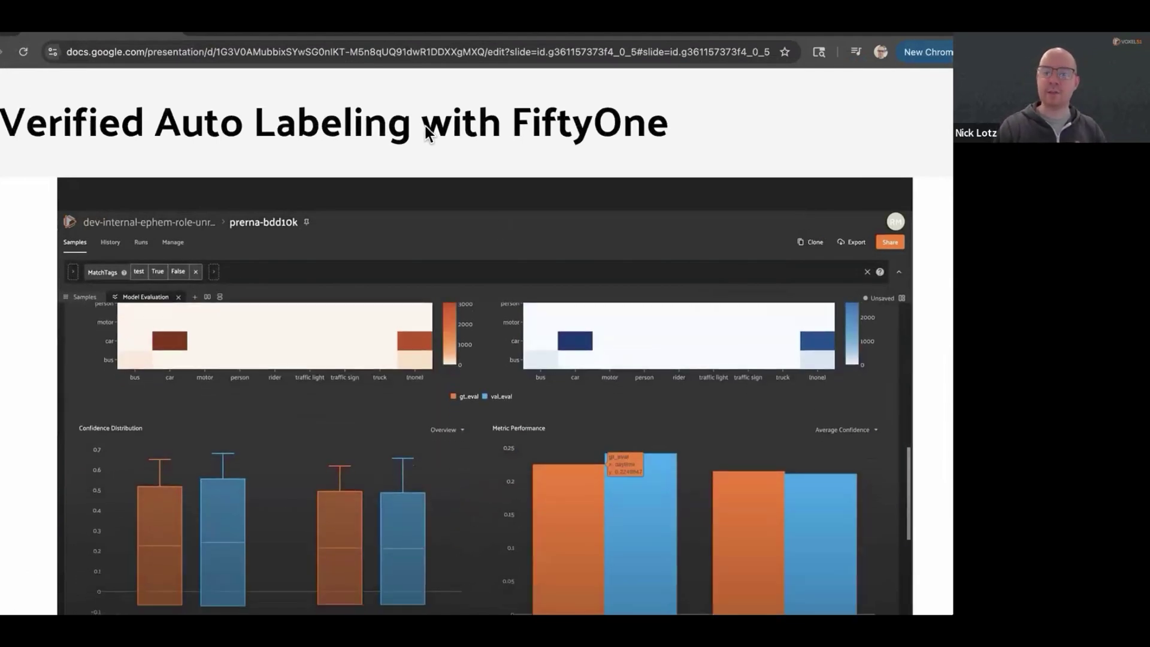
# Return to MVTec-Anomaly-Detection and filter the samples to normal defects that eval_classif_padim predicted as anomaly, using its confusion matrix.
pyautogui.click(408, 37)
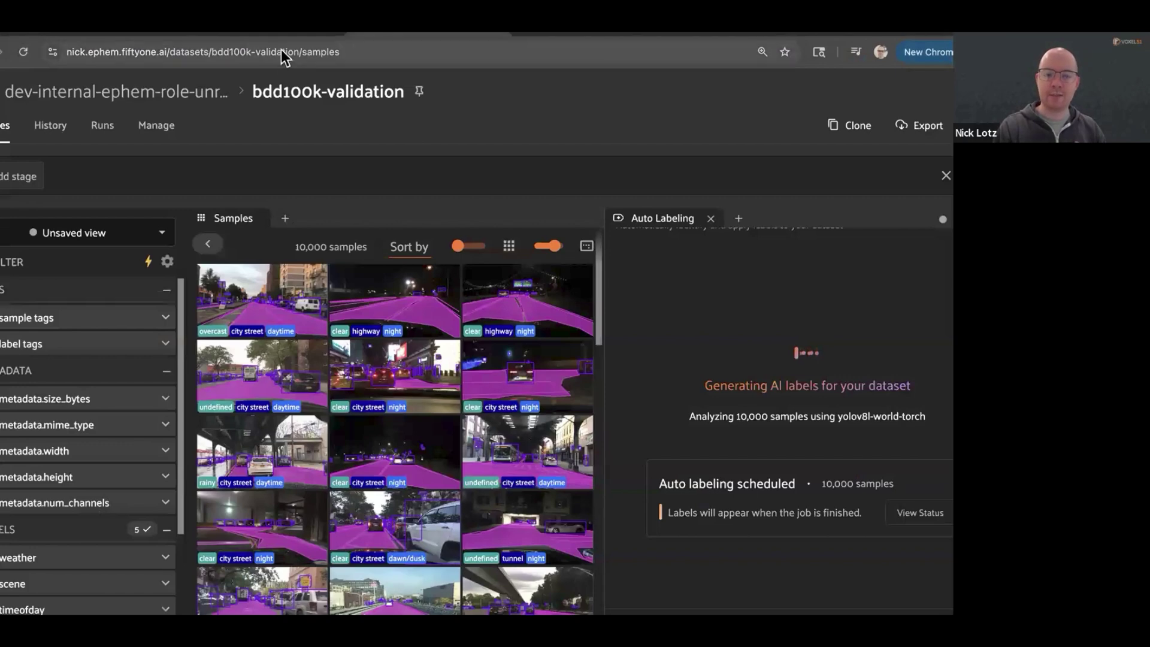
pyautogui.hotkey('ctrl', 'Tab')
pyautogui.scroll(-2, 639, 377)
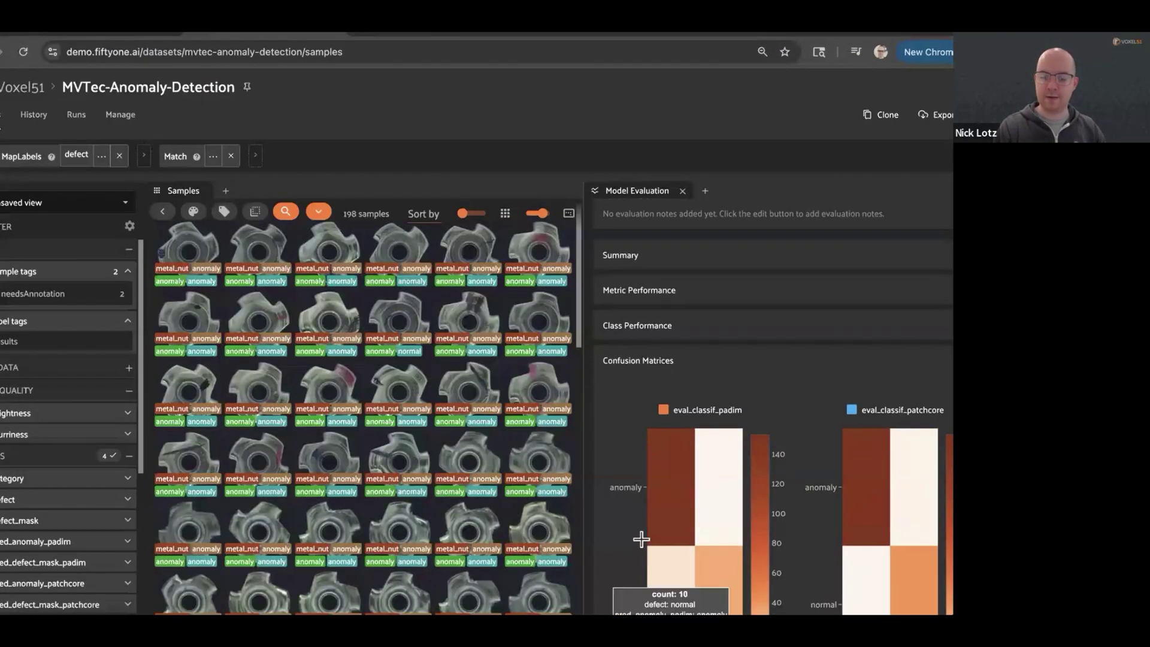
pyautogui.scroll(-1, 641, 539)
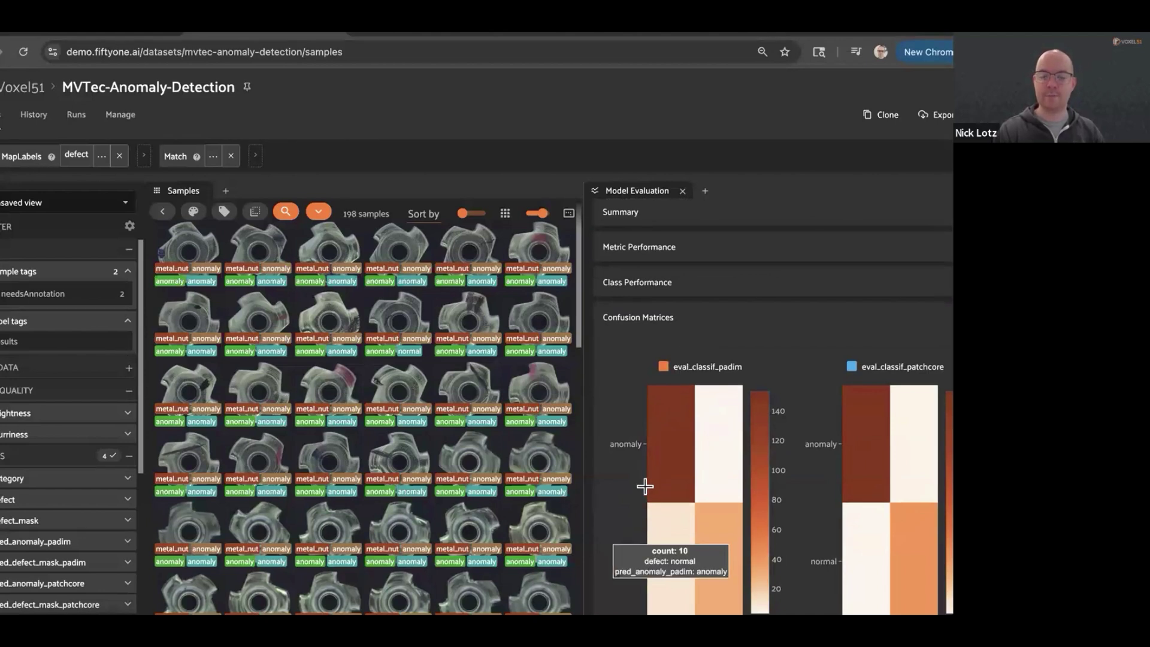
pyautogui.click(630, 542)
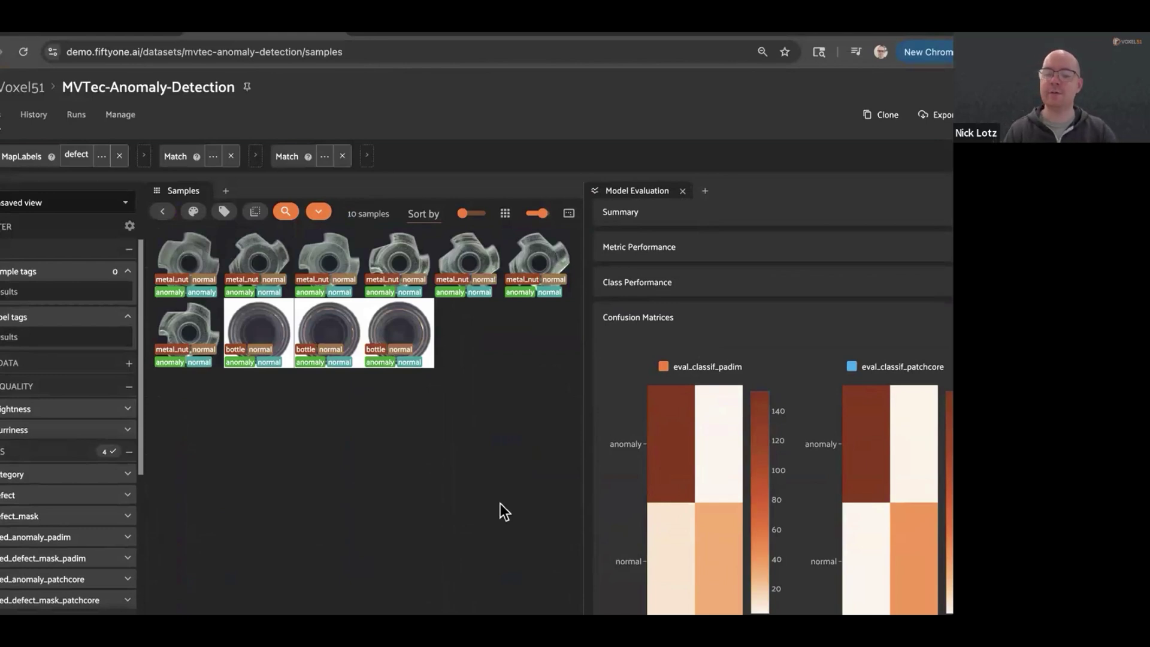
# Open a metal_nut sample from the filtered set, inspect its defect and pred_anomaly_padim labels, and return to the sample grid.
pyautogui.click(344, 258)
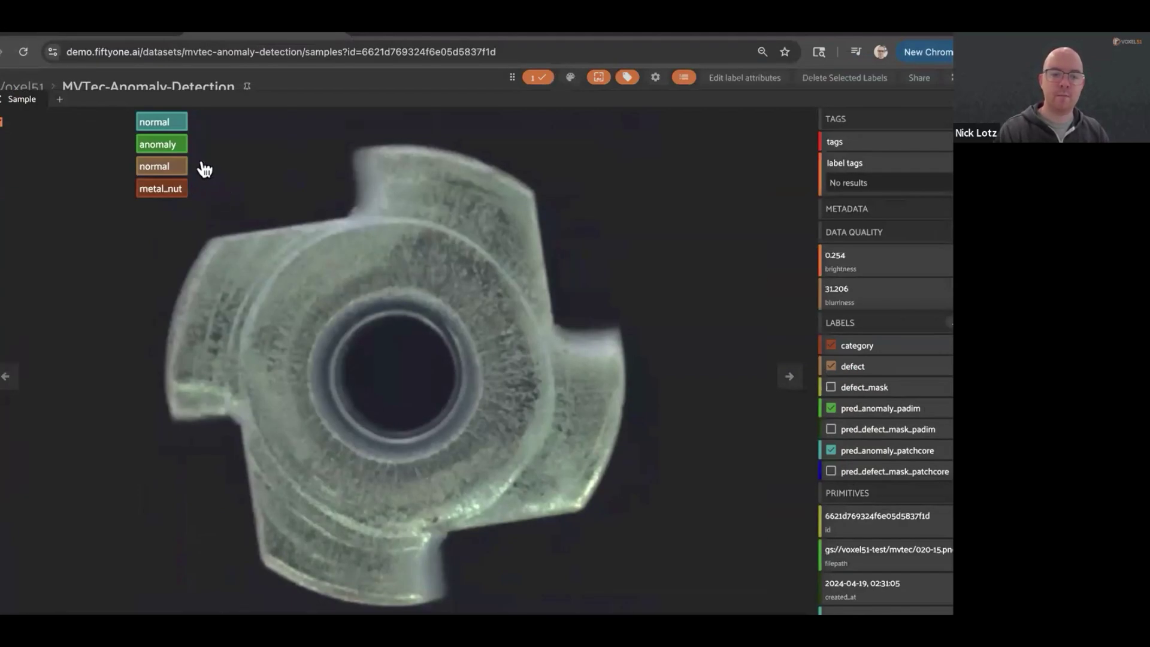
pyautogui.moveTo(194, 161)
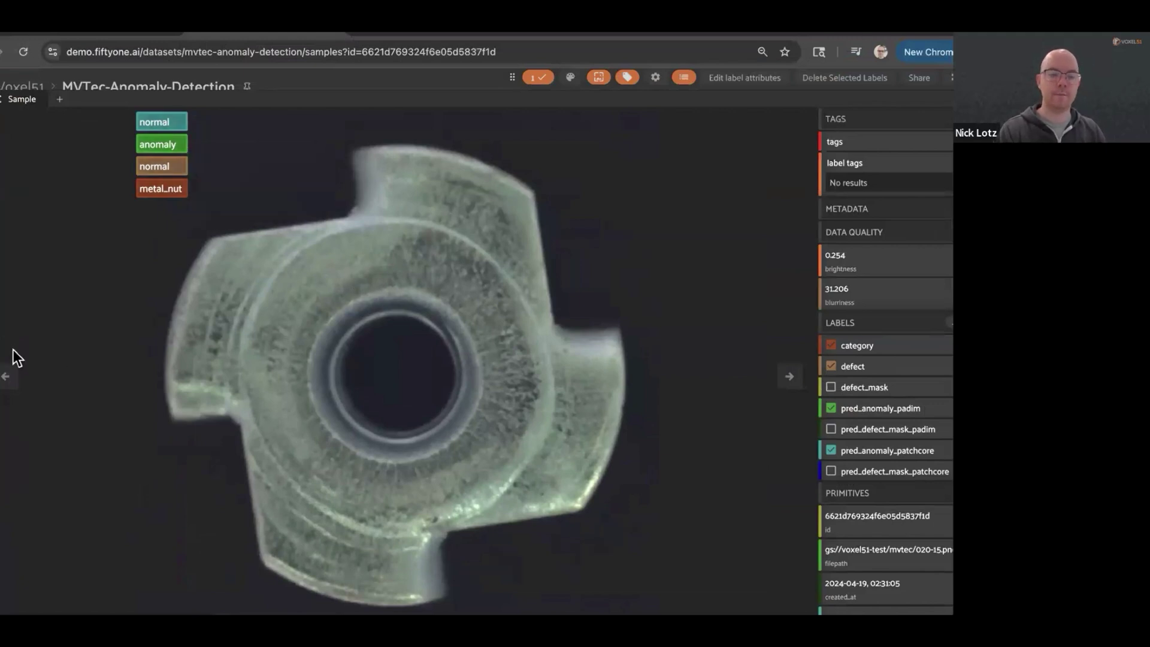
pyautogui.moveTo(187, 137)
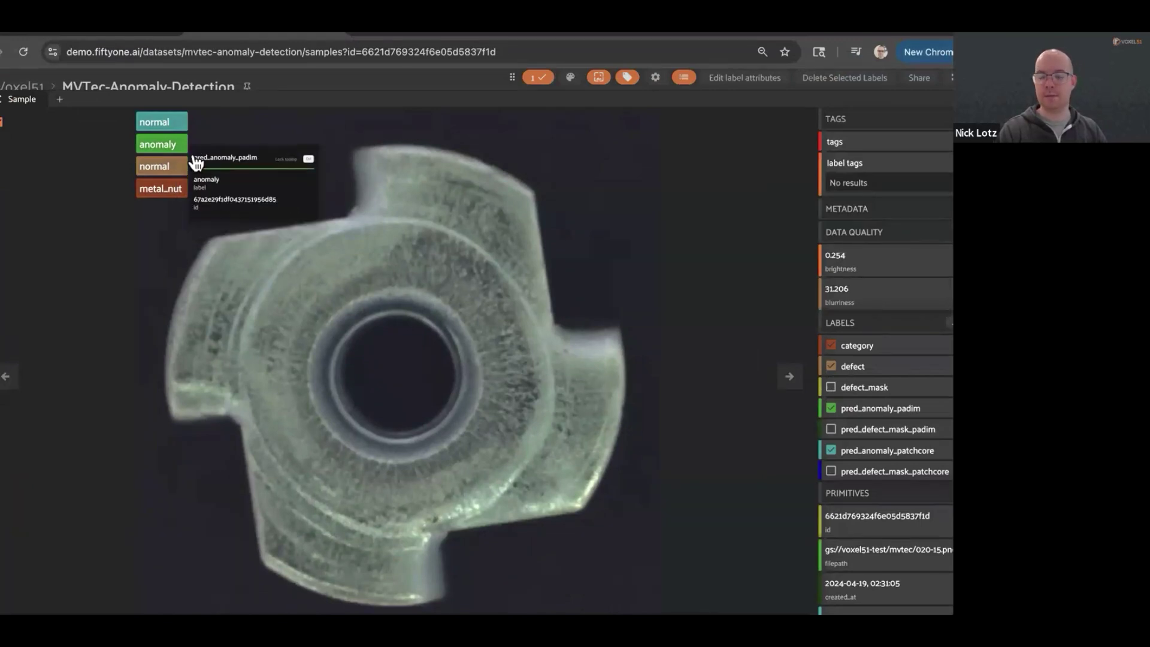
pyautogui.click(12, 297)
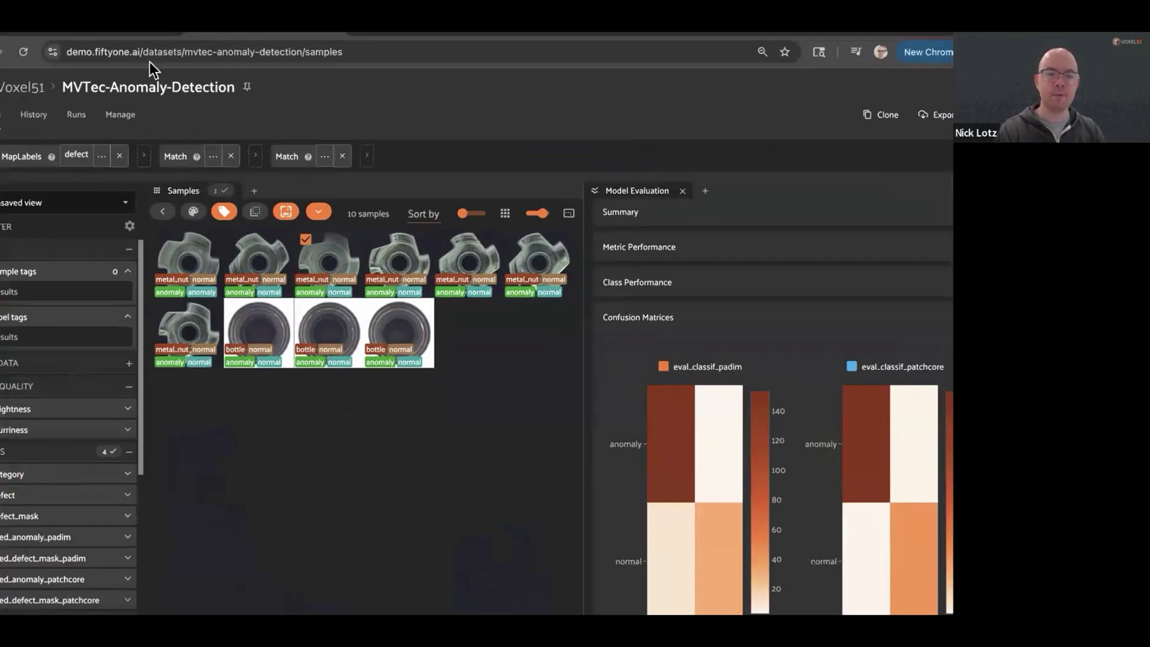
# Go back to the Enterprise Workshop slides and bring up the Model Evaluation Workflow slide.
pyautogui.click(142, 27)
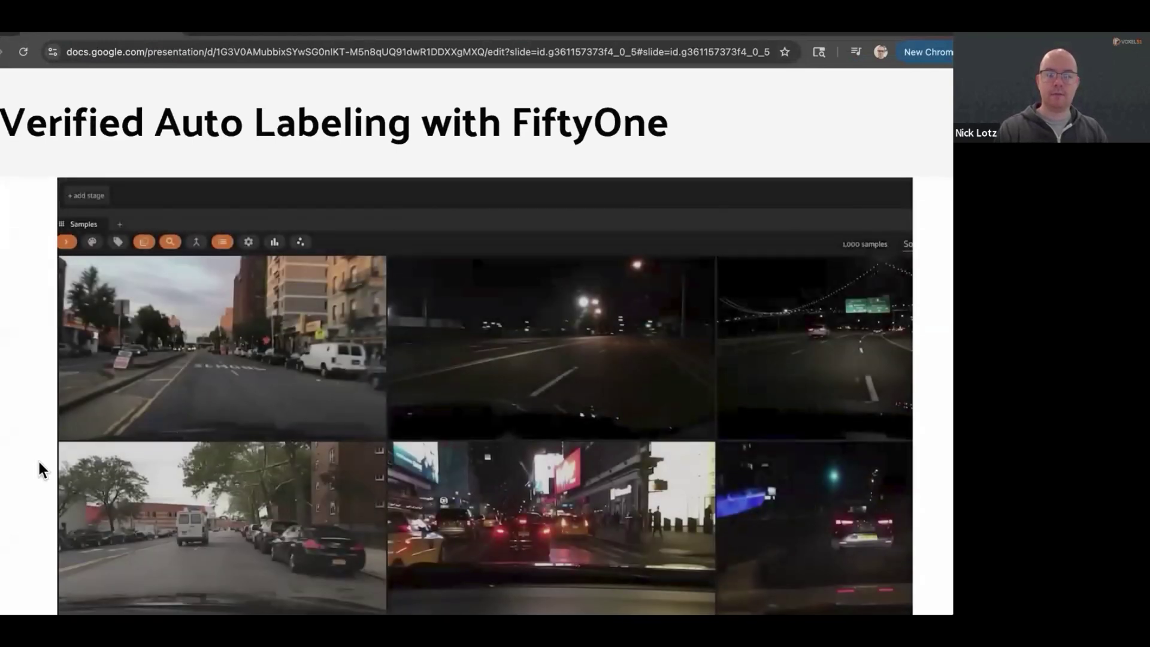
pyautogui.click(38, 461)
pyautogui.click(38, 461)
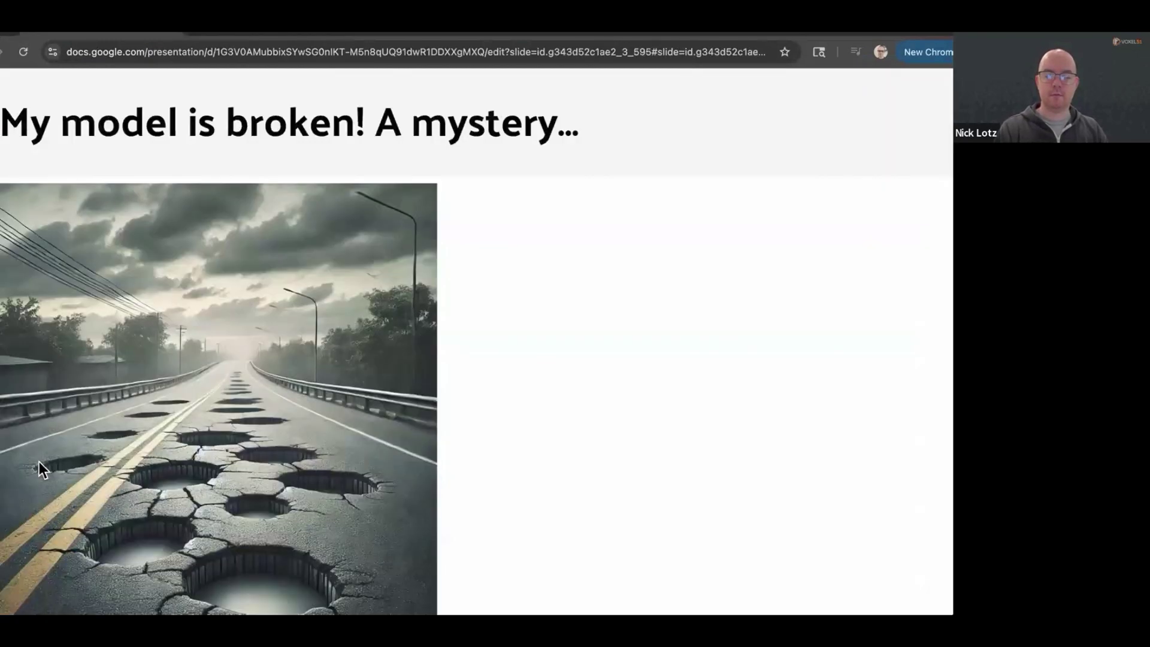
pyautogui.click(478, 495)
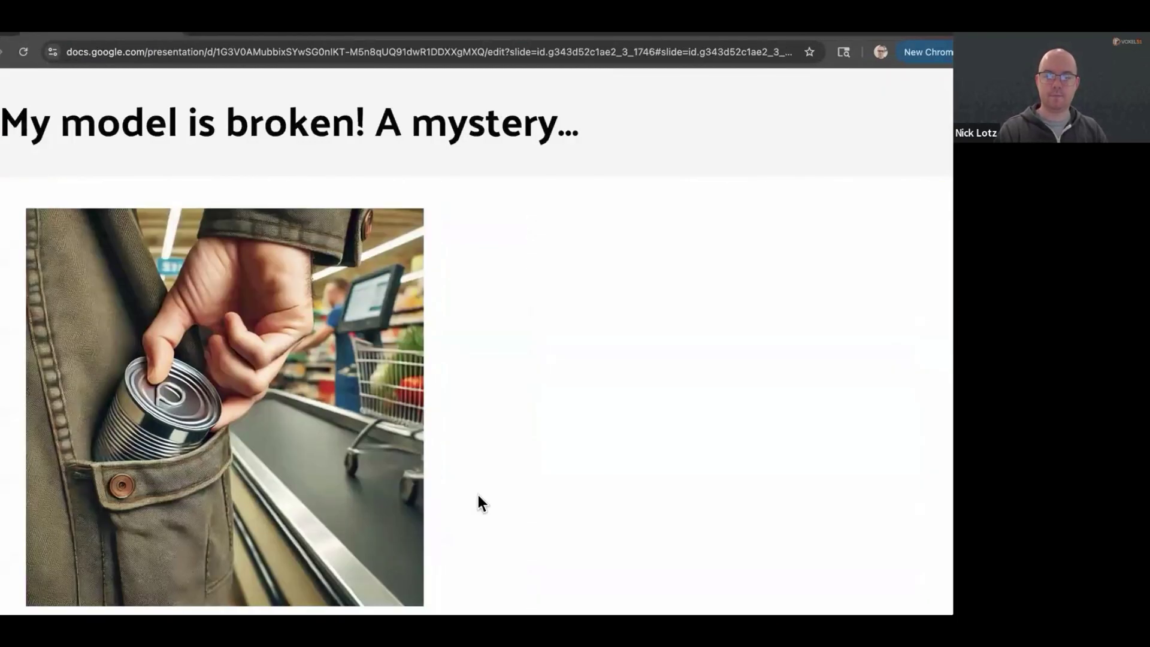
pyautogui.click(478, 495)
pyautogui.click(478, 495)
pyautogui.click(478, 494)
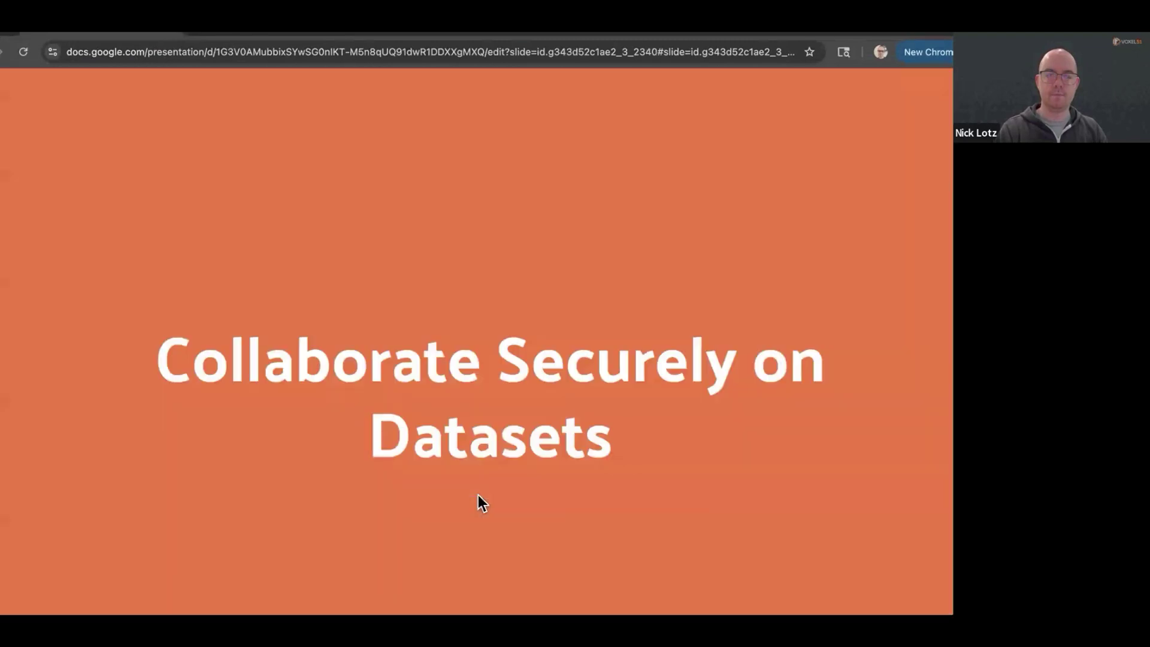
pyautogui.click(478, 495)
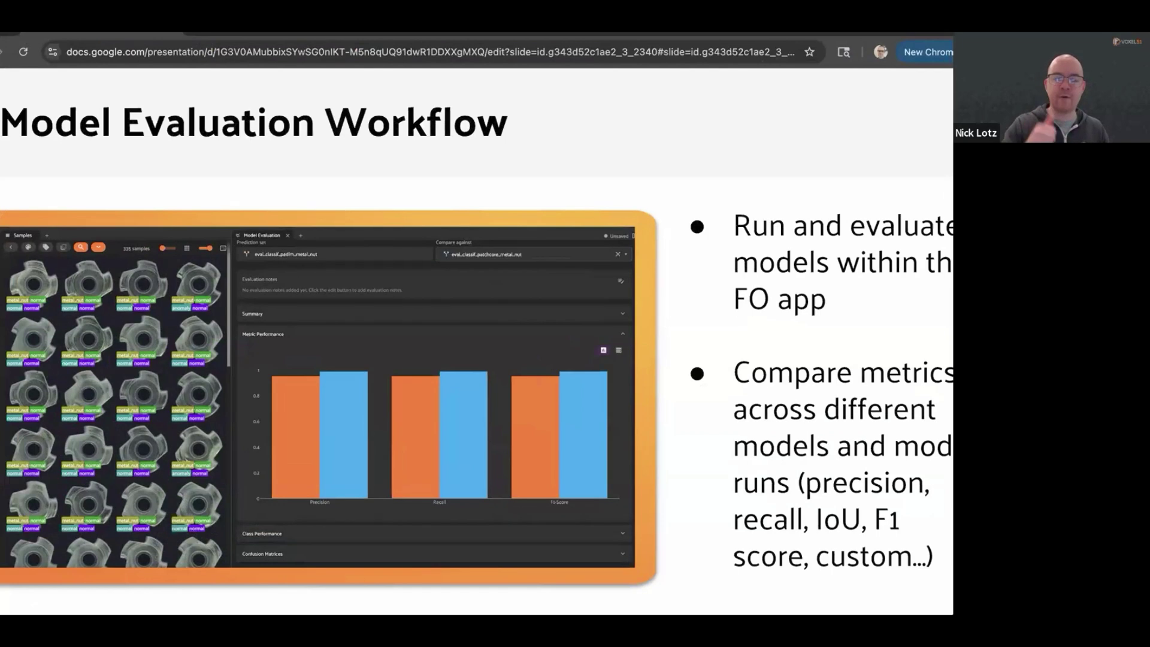
# Return to MVTec-Anomaly-Detection and review the data options for exporting the current filters by direct download.
pyautogui.click(293, 44)
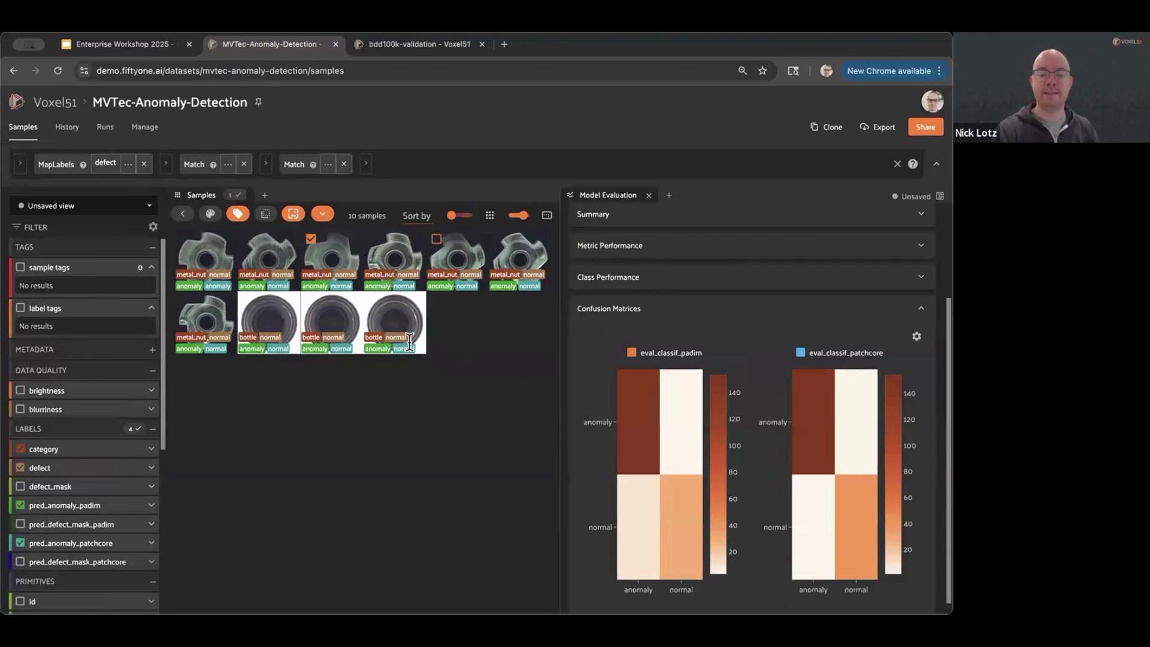
pyautogui.moveTo(628, 524)
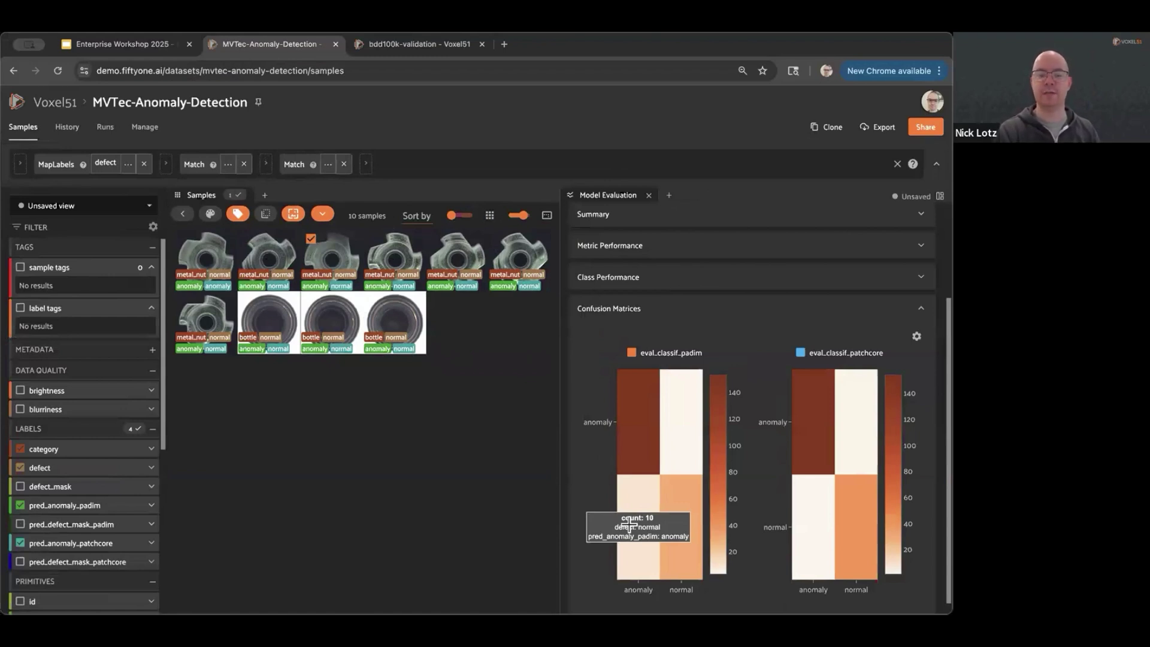
pyautogui.click(832, 126)
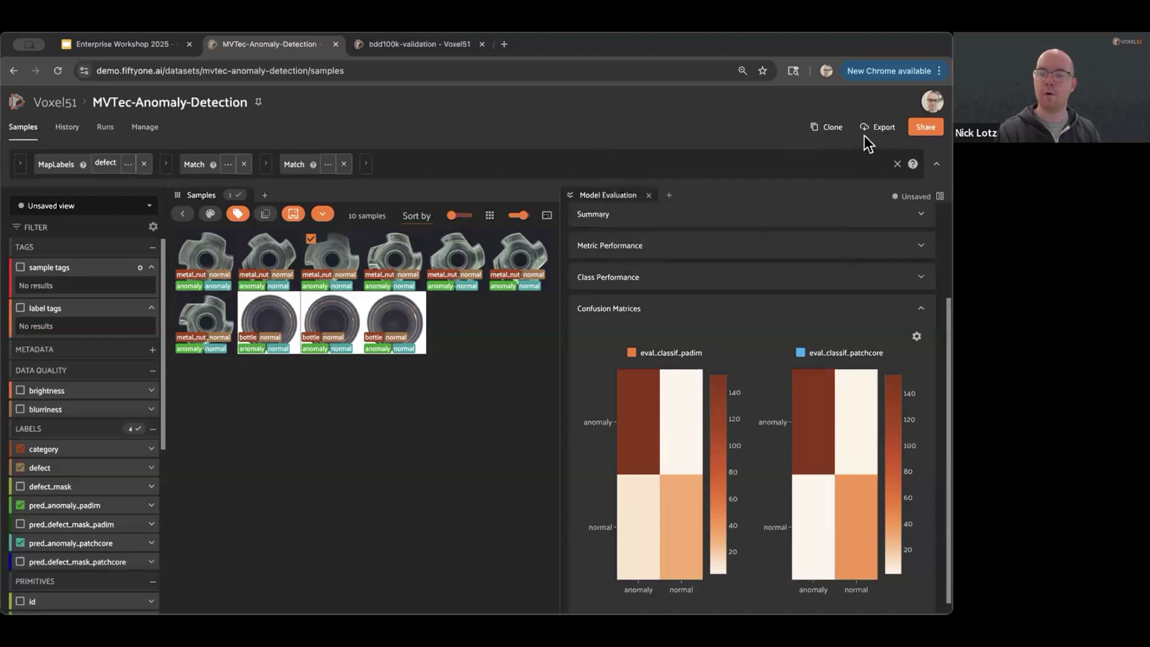
pyautogui.click(881, 129)
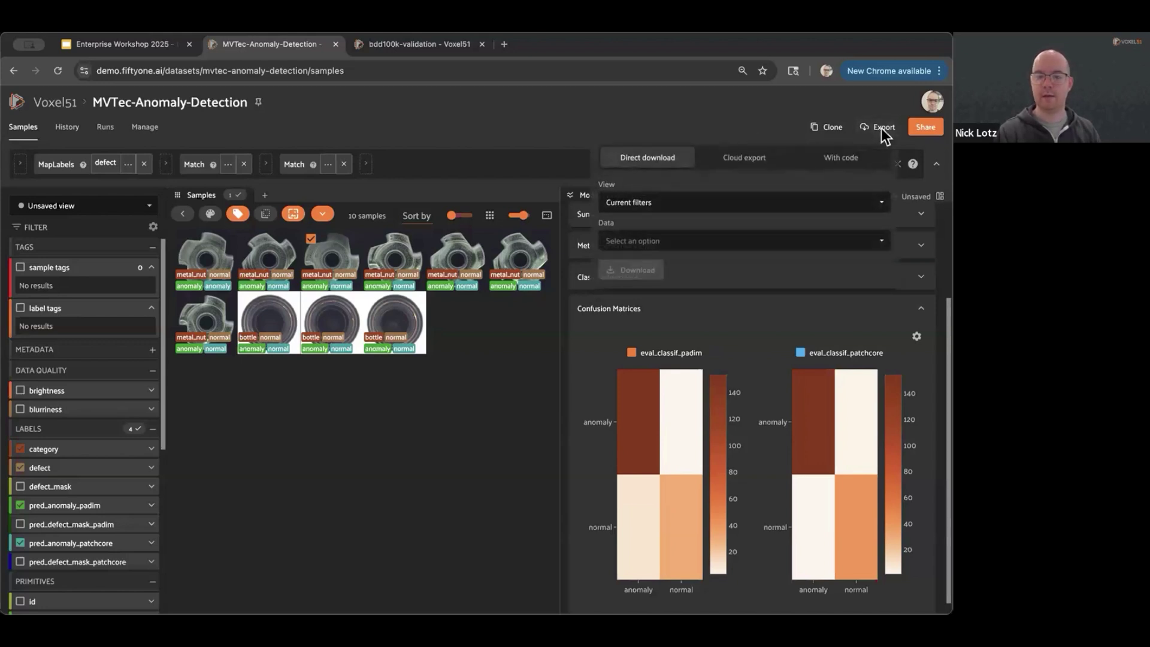
pyautogui.click(814, 240)
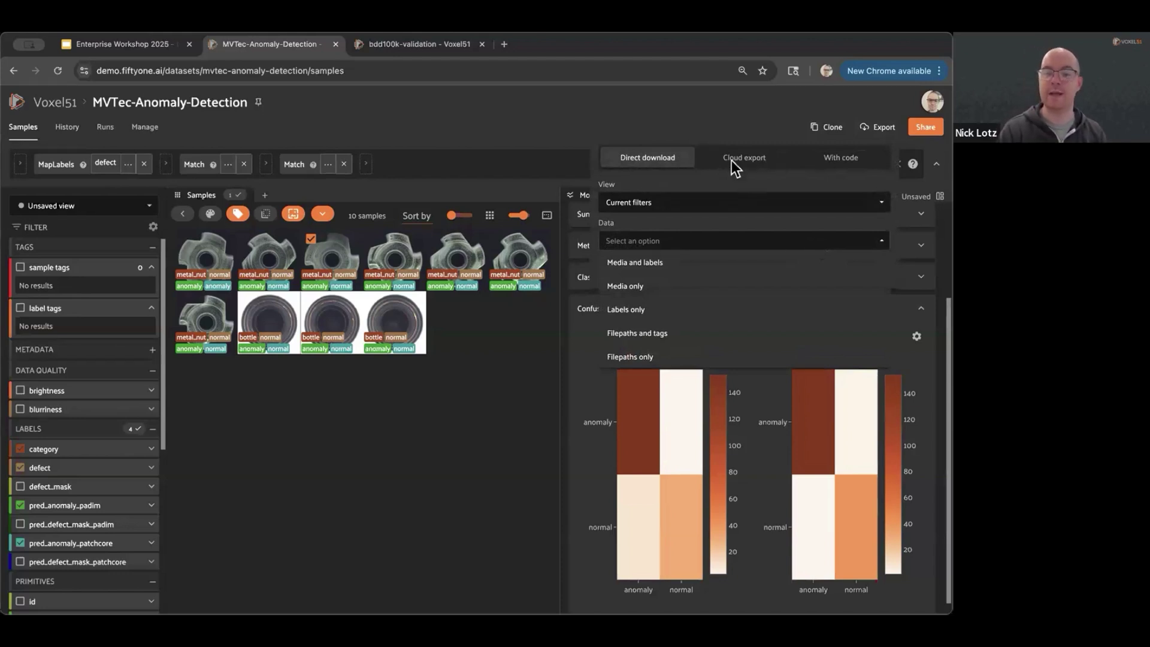
pyautogui.click(747, 106)
# Copy a share link to the current view of MVTec-Anomaly-Detection, then close the sharing dialog.
pyautogui.click(927, 127)
pyautogui.click(927, 128)
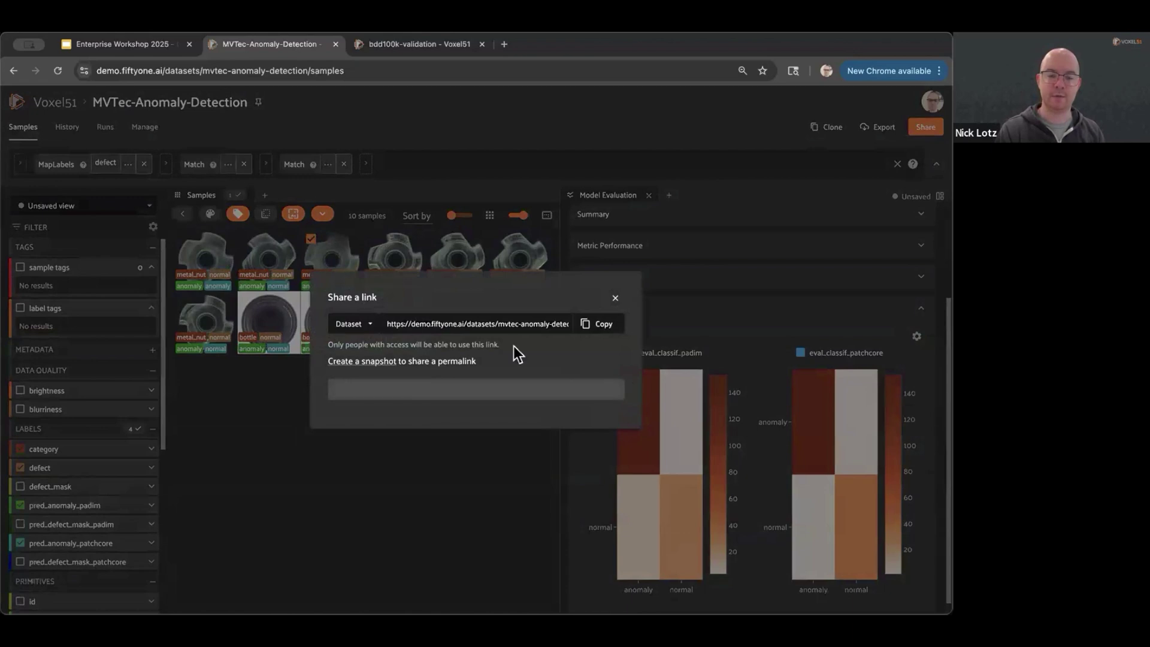
pyautogui.click(366, 267)
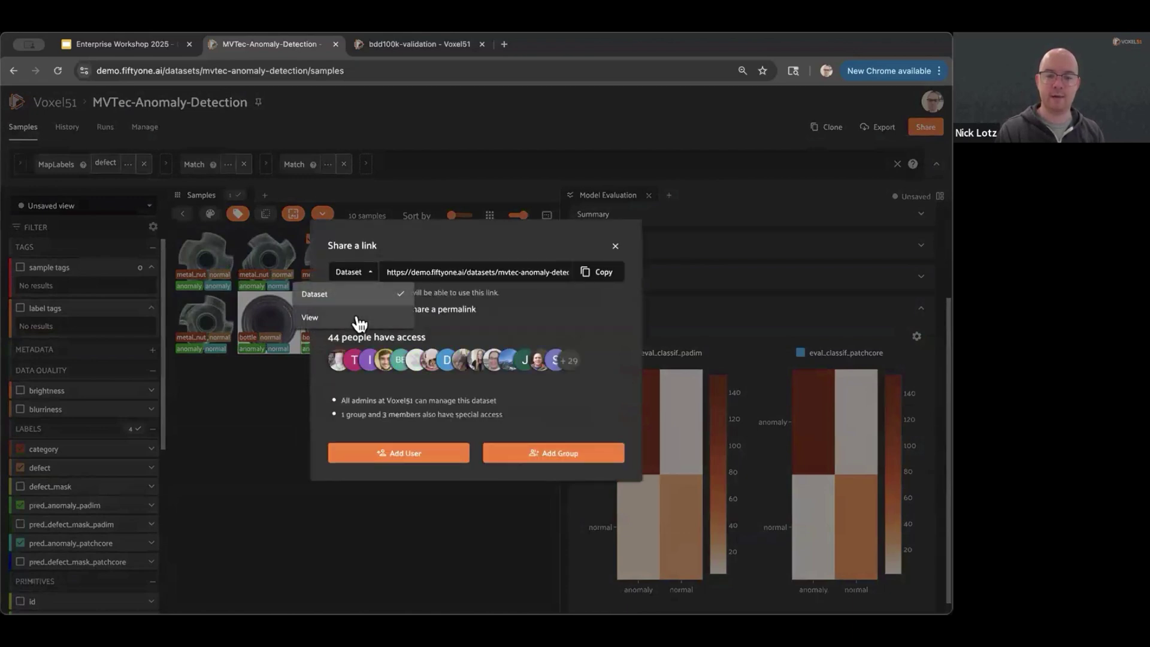
pyautogui.click(357, 313)
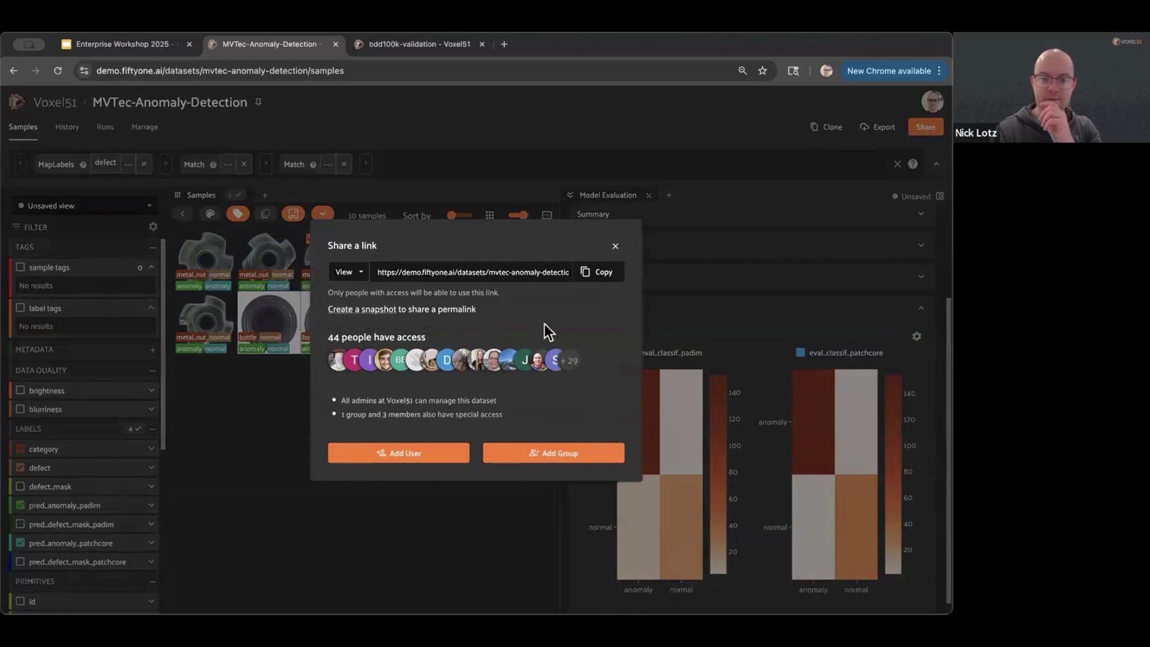
pyautogui.click(601, 279)
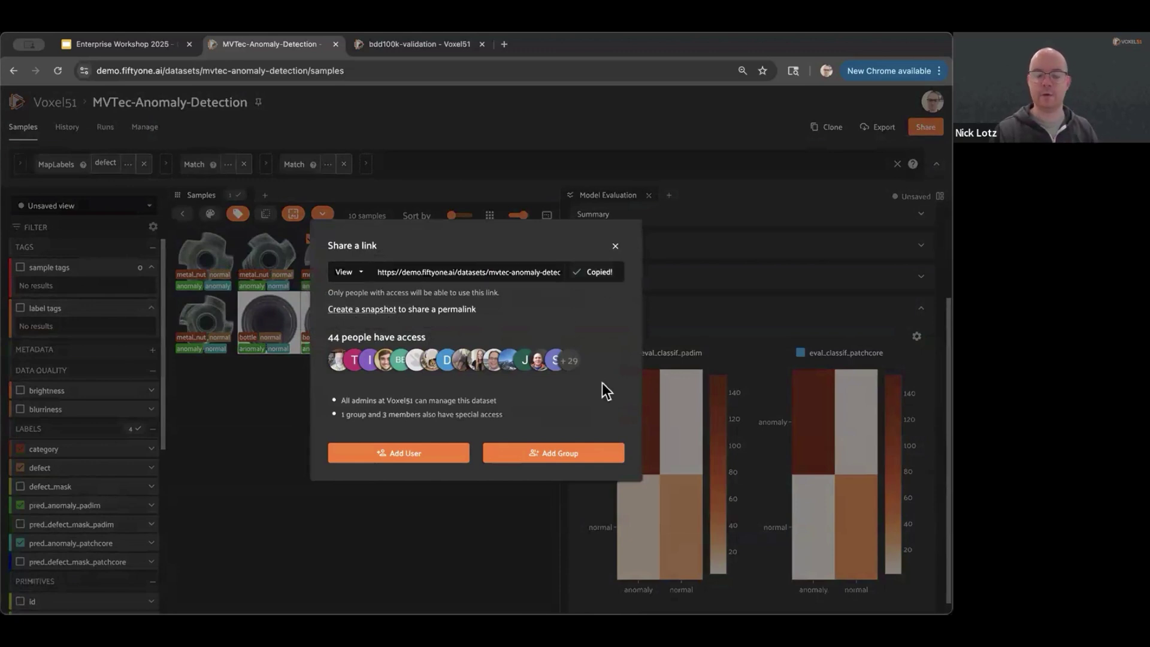
pyautogui.click(615, 248)
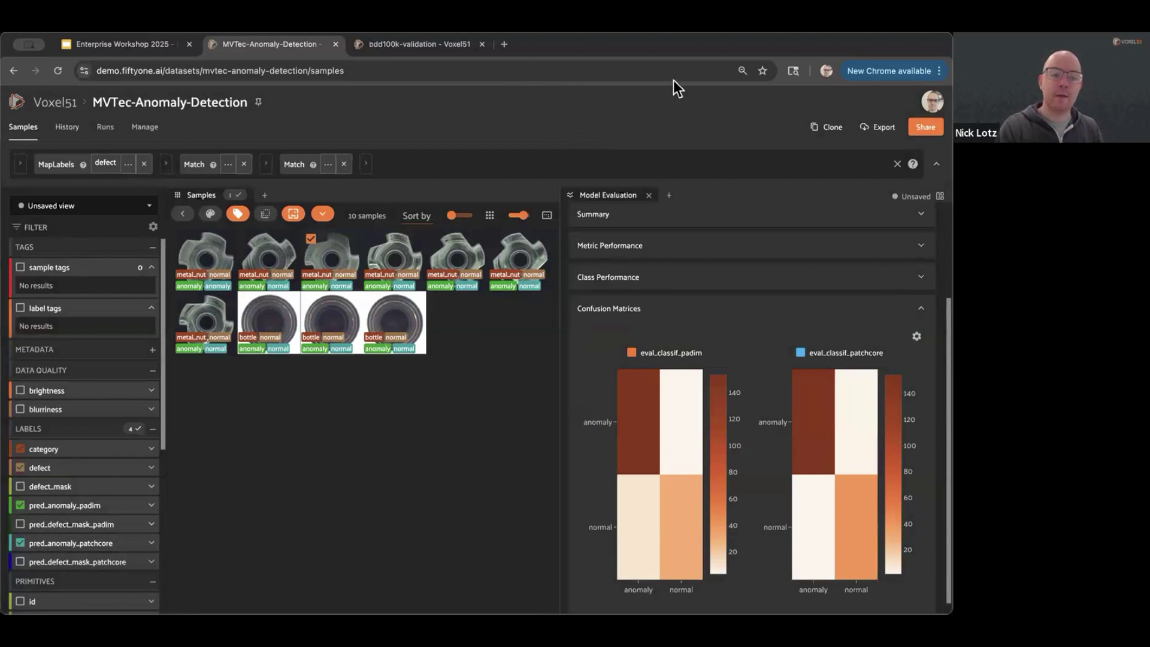
# Open the history of MVTec-Anomaly-Detection and look through its snapshot creation form and previous snapshots.
pyautogui.click(64, 128)
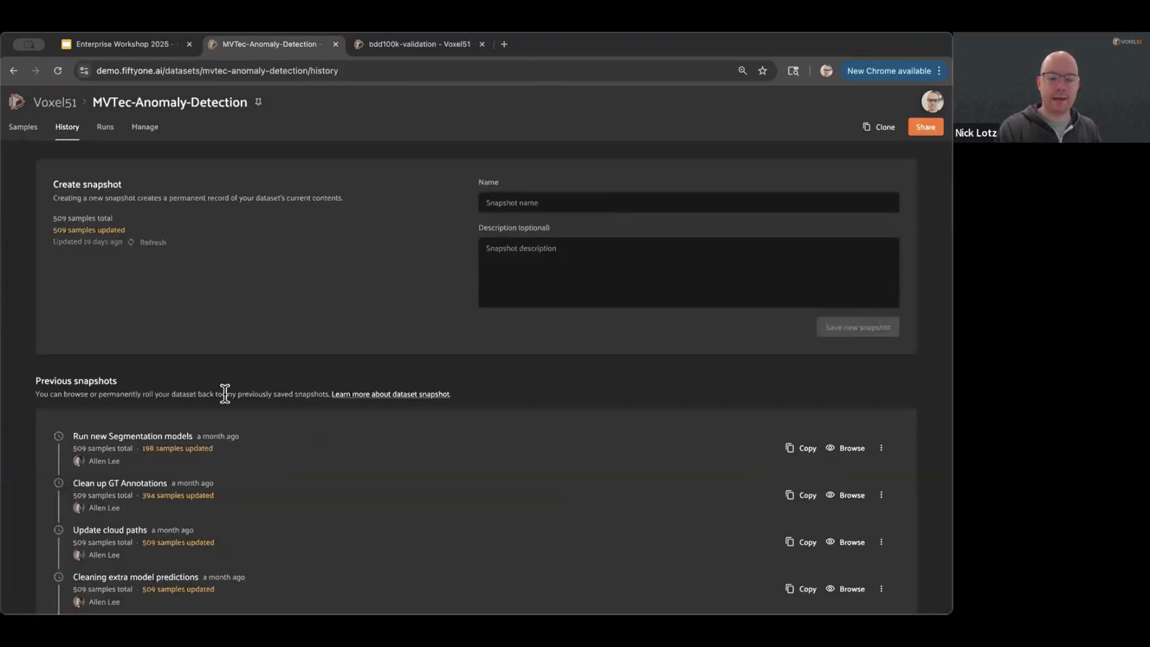
pyautogui.scroll(-2, 225, 393)
pyautogui.scroll(-1, 225, 393)
pyautogui.scroll(3, 225, 394)
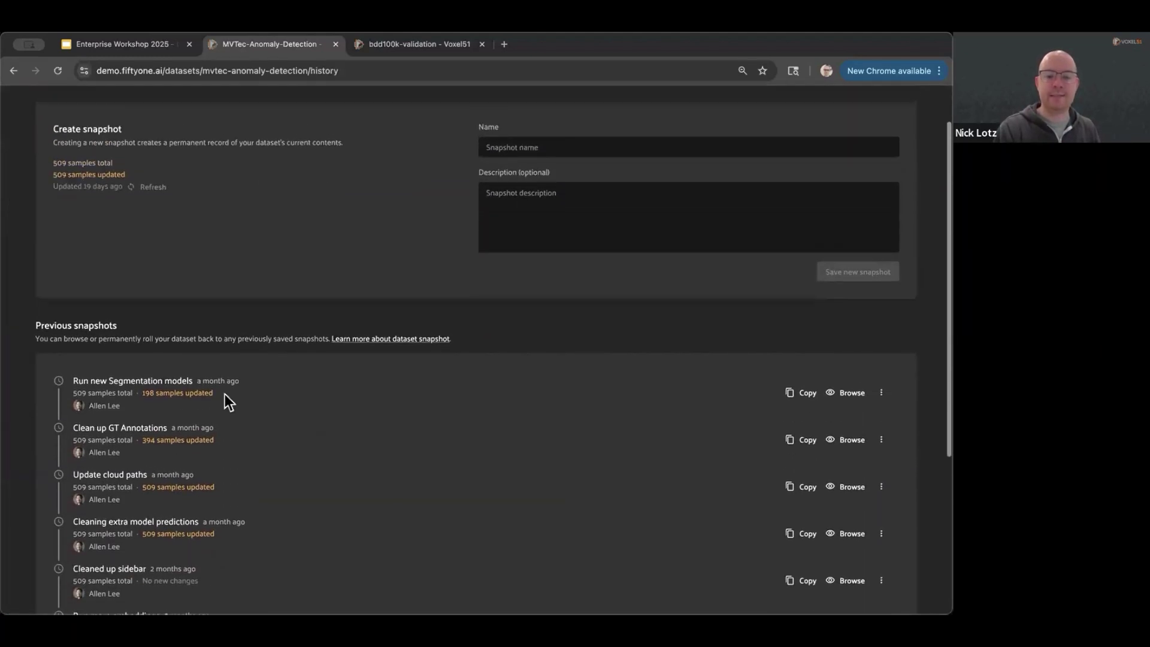
pyautogui.scroll(-3, 225, 393)
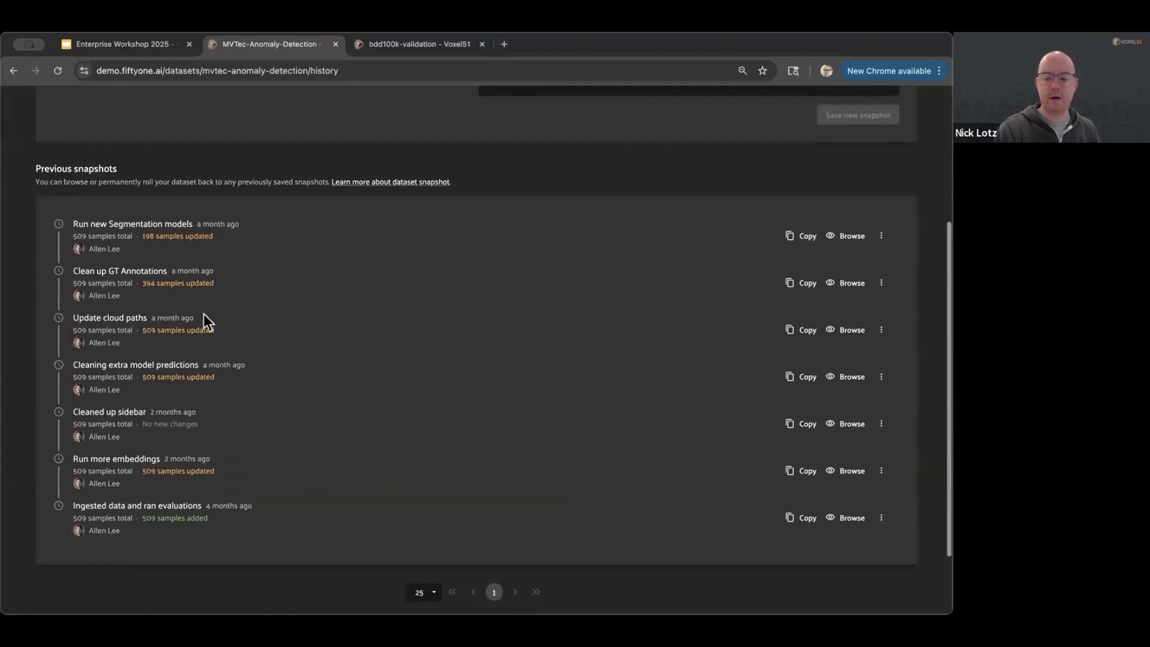
pyautogui.scroll(3, 192, 519)
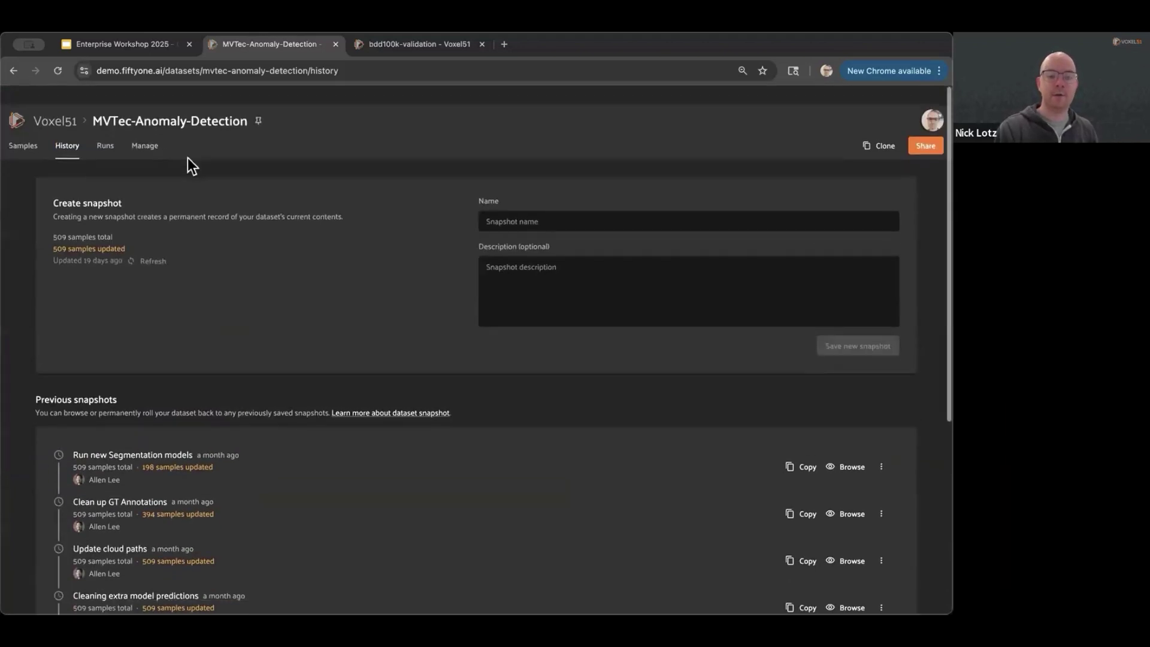
# Search all datasets for "bdd", open bdd-500-nl-clone and close its Data Quality panel to leave only the samples grid.
pyautogui.click(67, 103)
pyautogui.click(25, 140)
pyautogui.press('super+a')
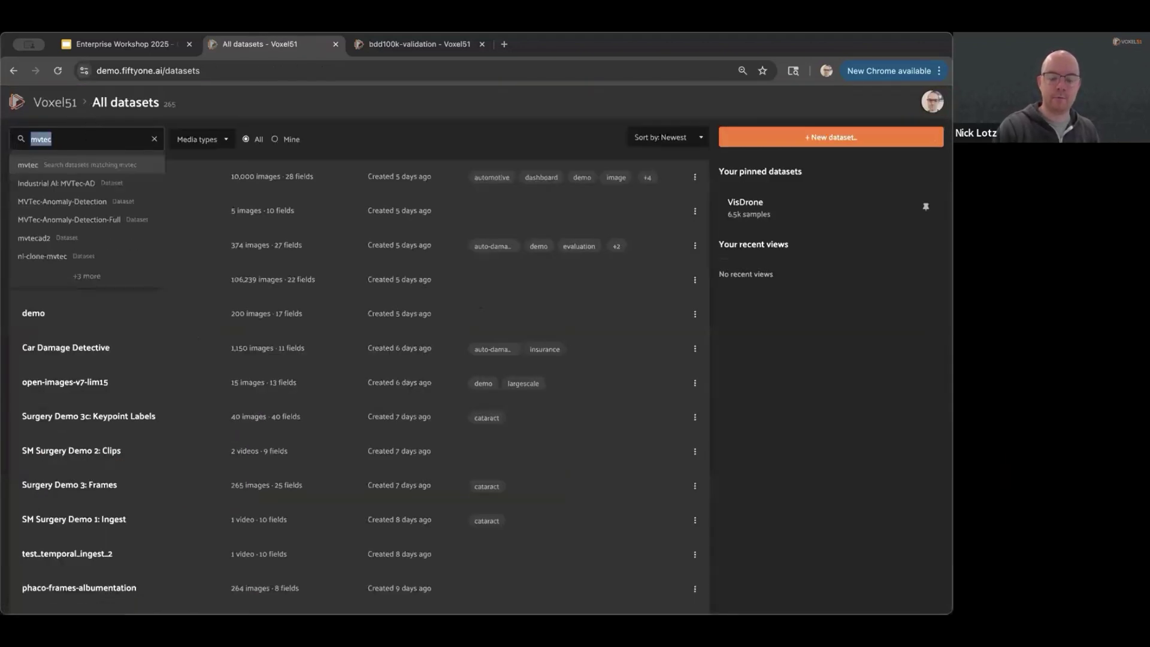
pyautogui.write('bdd')
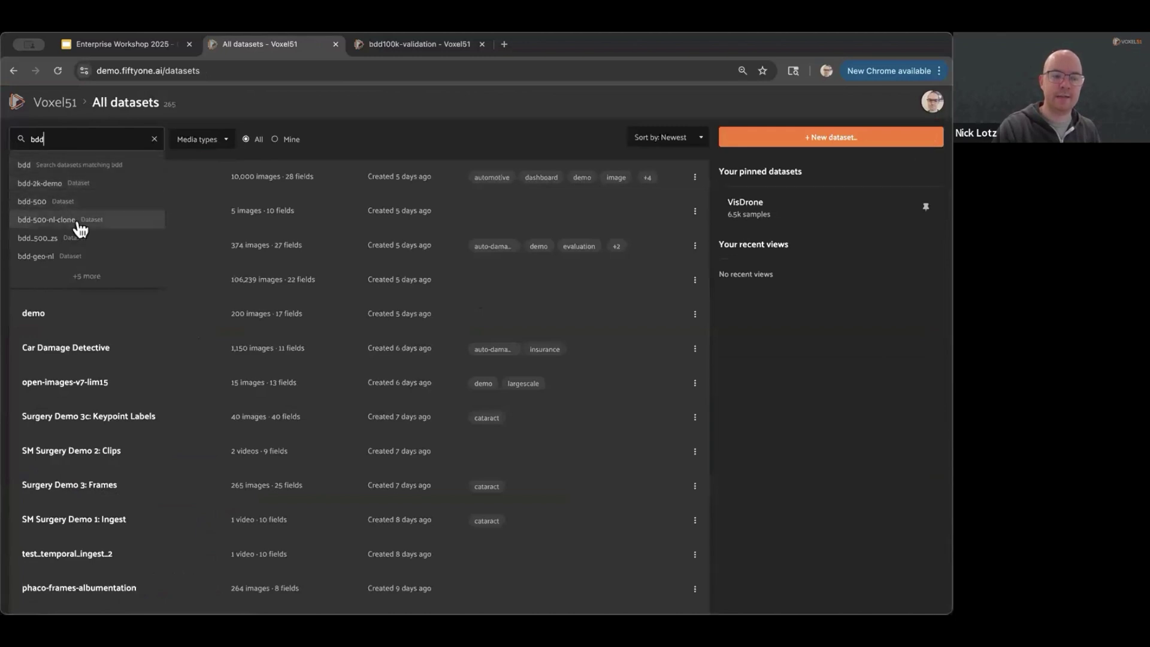
pyautogui.click(80, 225)
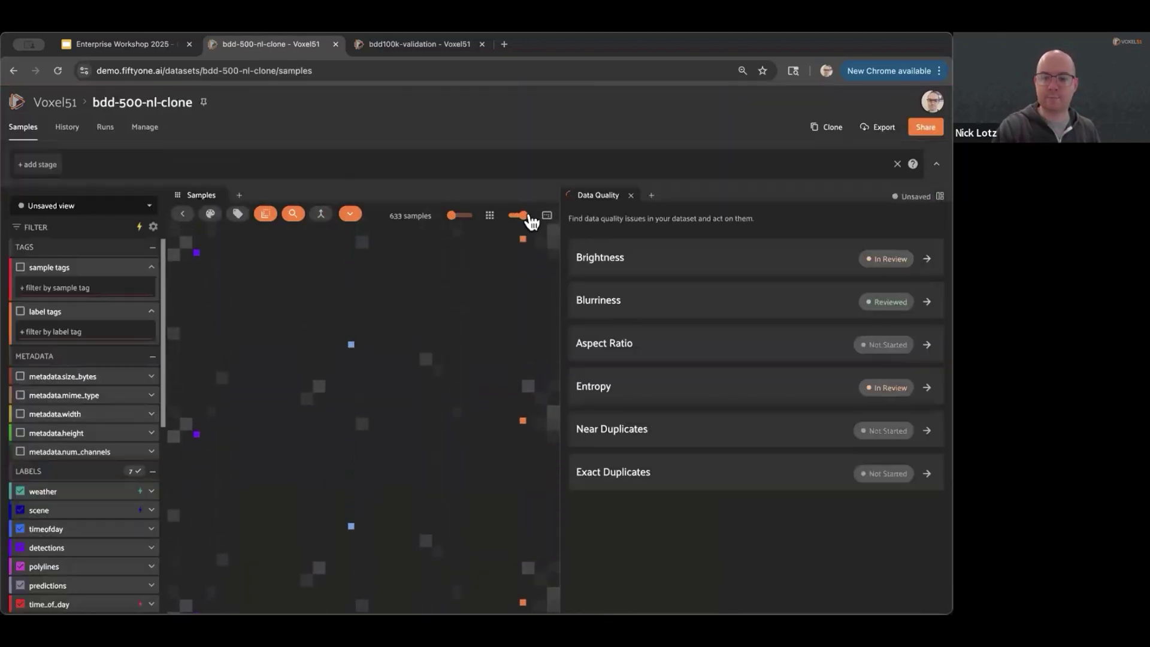
pyautogui.click(631, 196)
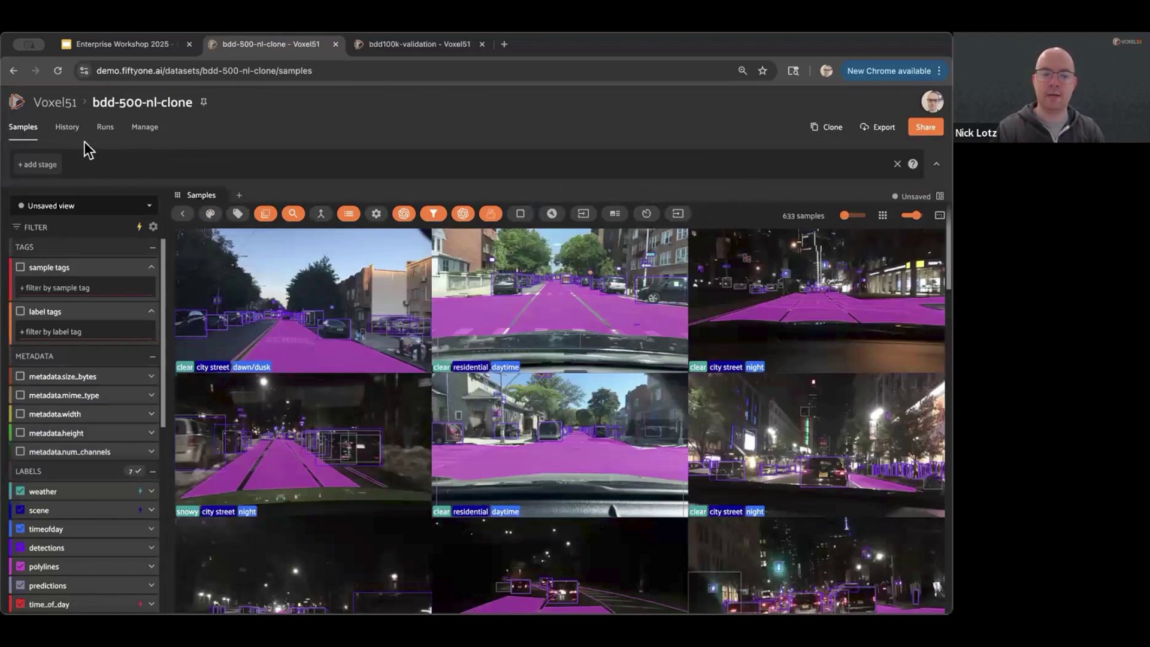
# Save a new snapshot named databricks-import-0605 in the history of bdd-500-nl-clone and check its sample changes.
pyautogui.click(67, 127)
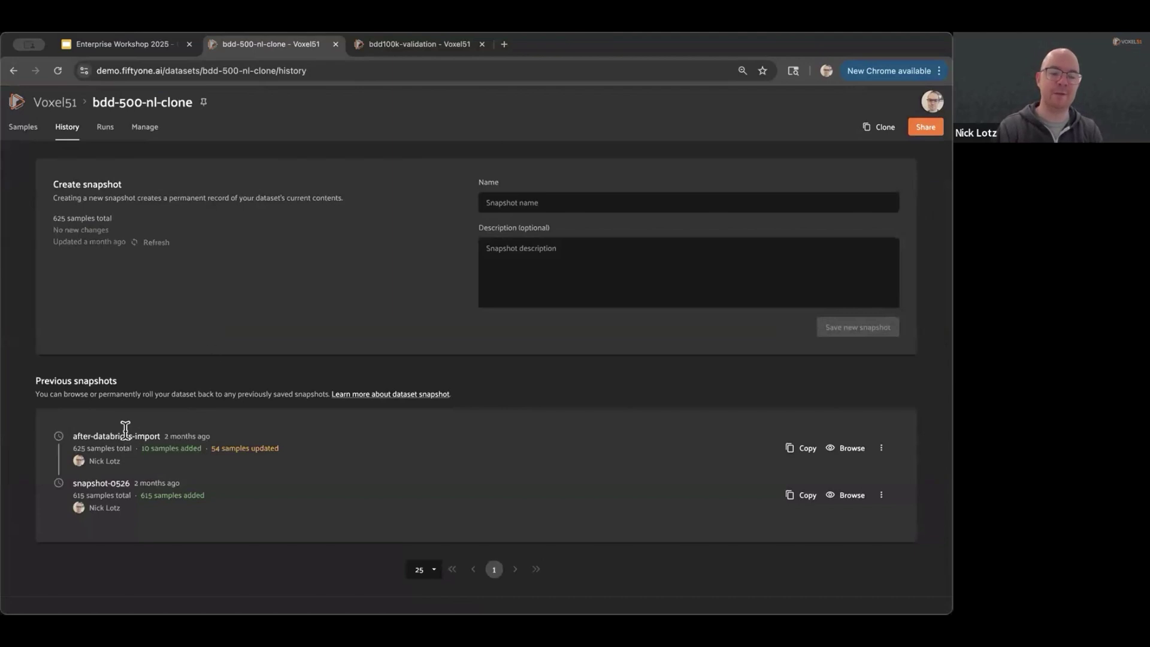
pyautogui.moveTo(72, 436); pyautogui.dragTo(157, 439)
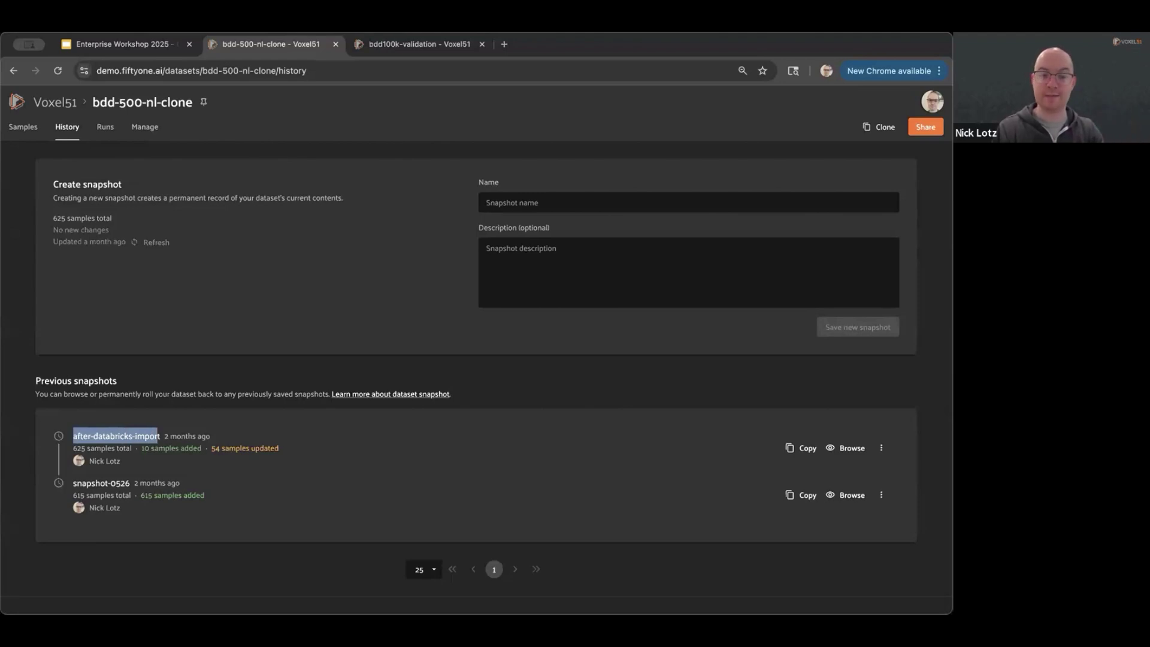
pyautogui.click(544, 195)
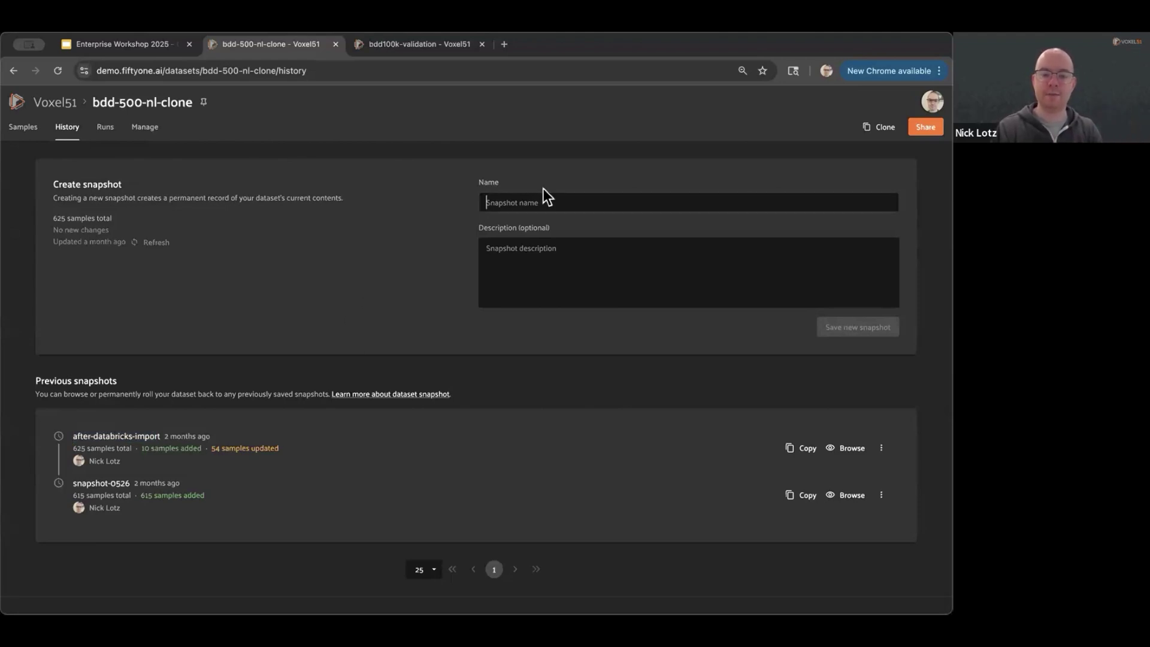
pyautogui.write('databric')
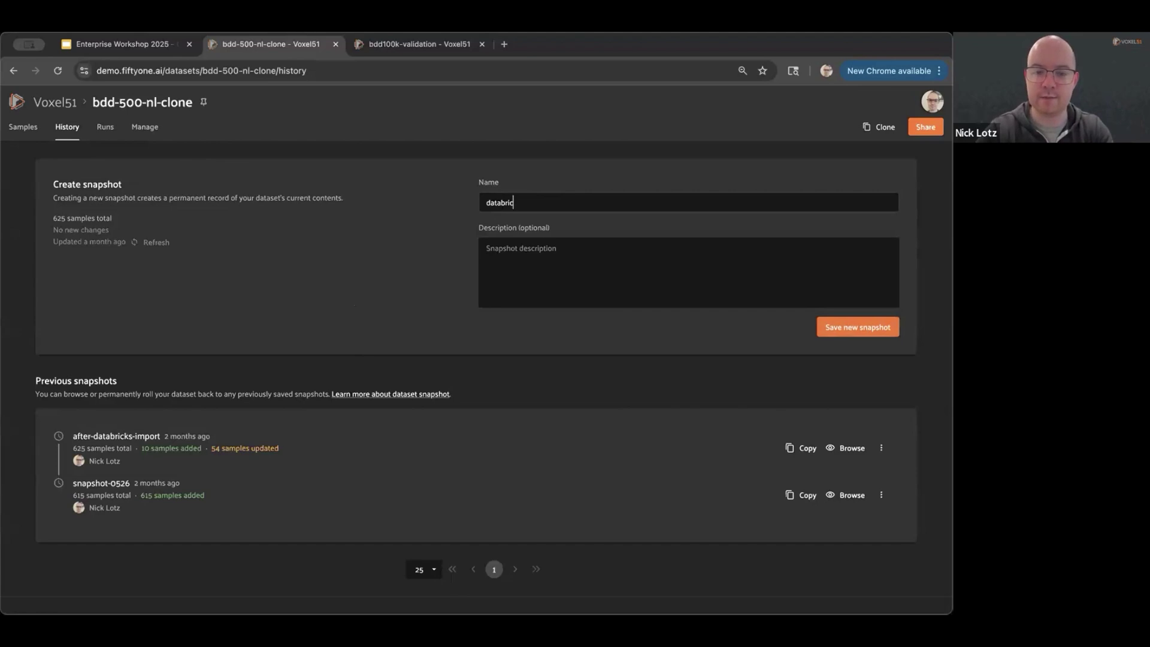
pyautogui.write('ks-import-0605')
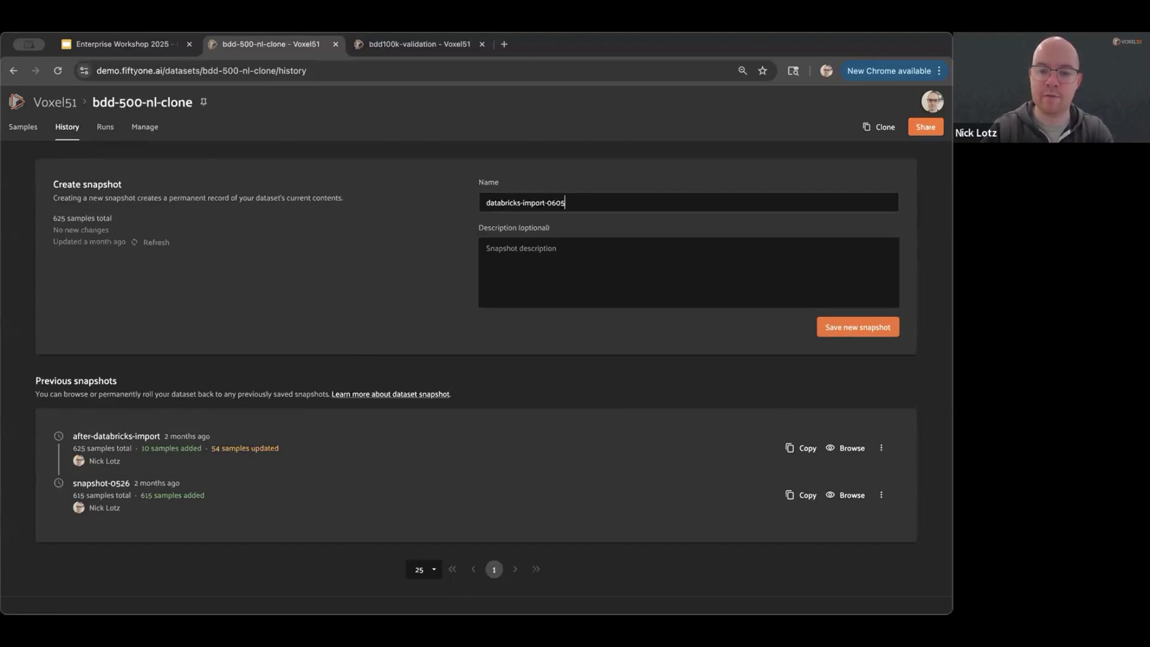
pyautogui.click(835, 326)
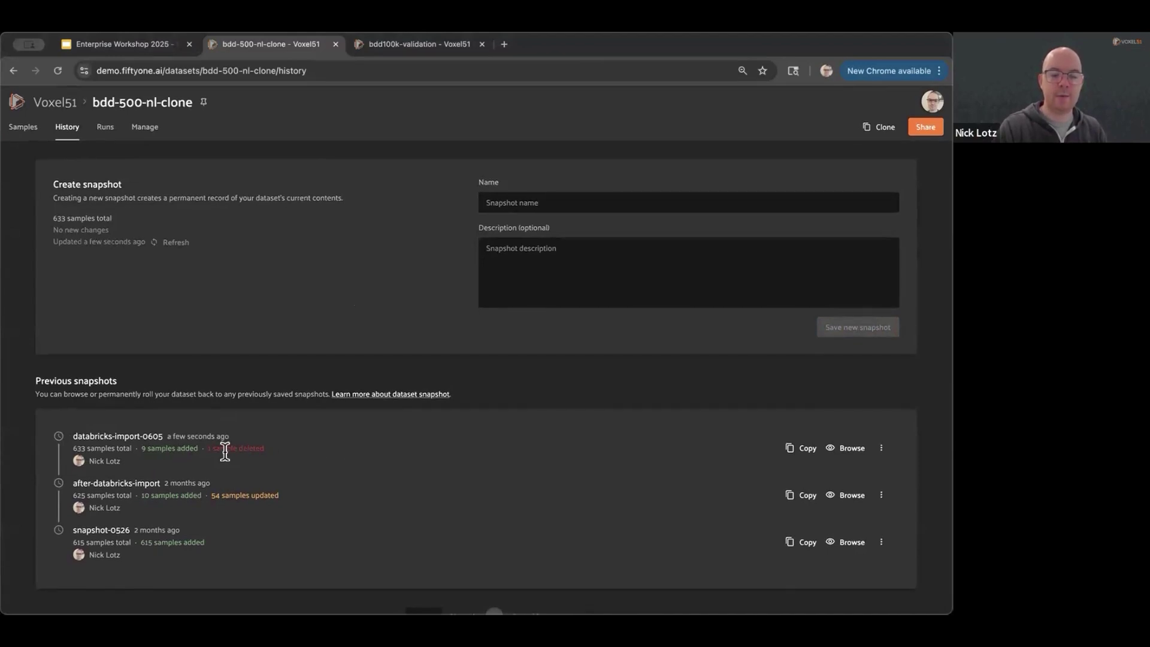
pyautogui.moveTo(226, 453); pyautogui.dragTo(260, 452)
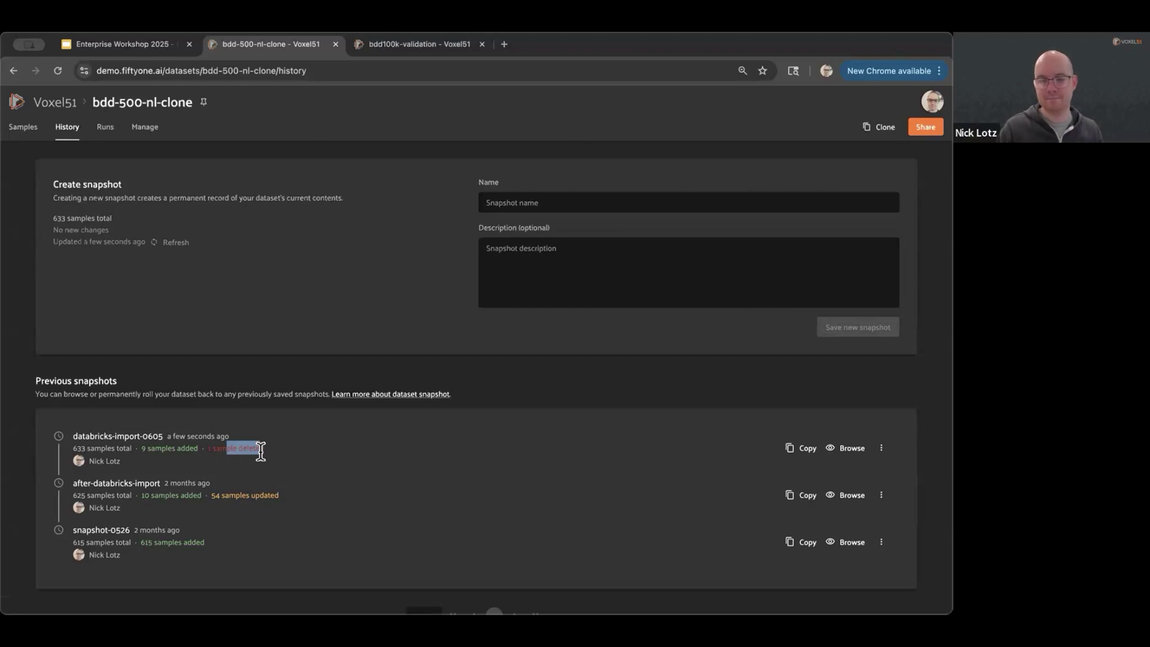
# Return to the samples of bdd-500-nl-clone, view its link sharing dialog and close it.
pyautogui.click(30, 127)
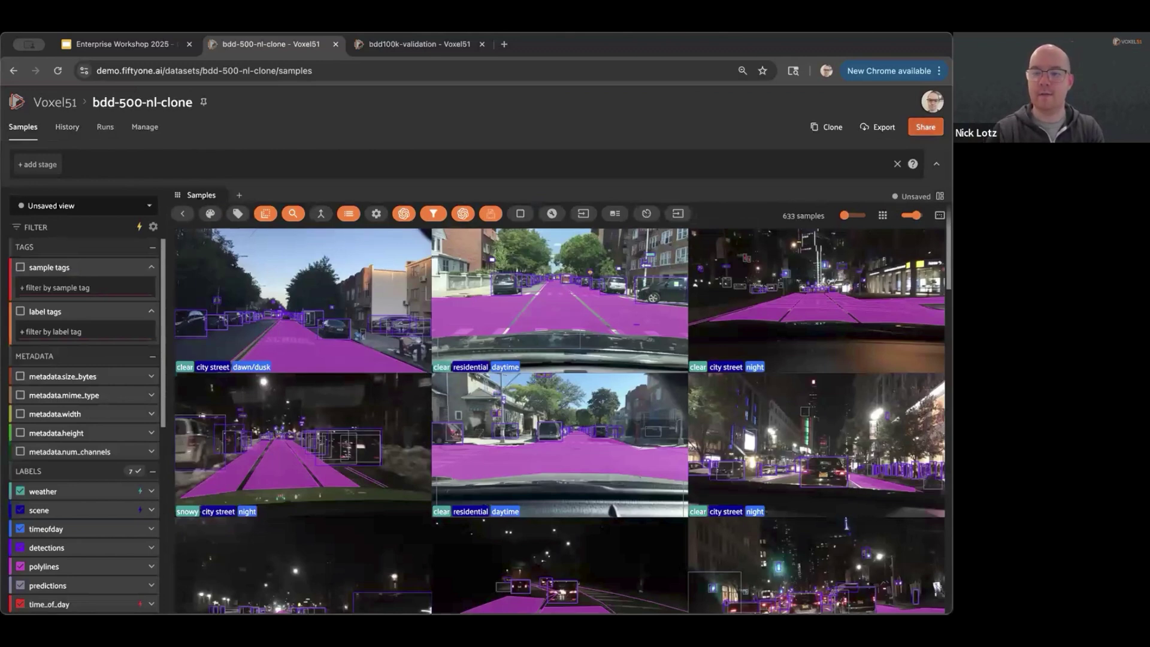
pyautogui.click(925, 127)
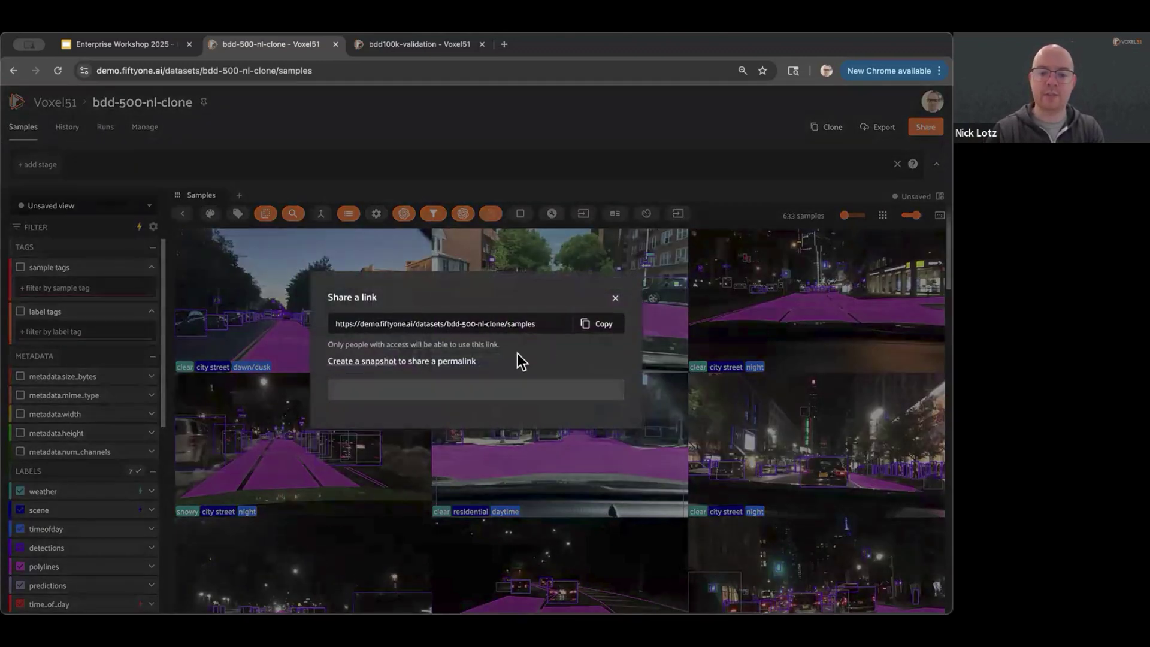
pyautogui.click(615, 246)
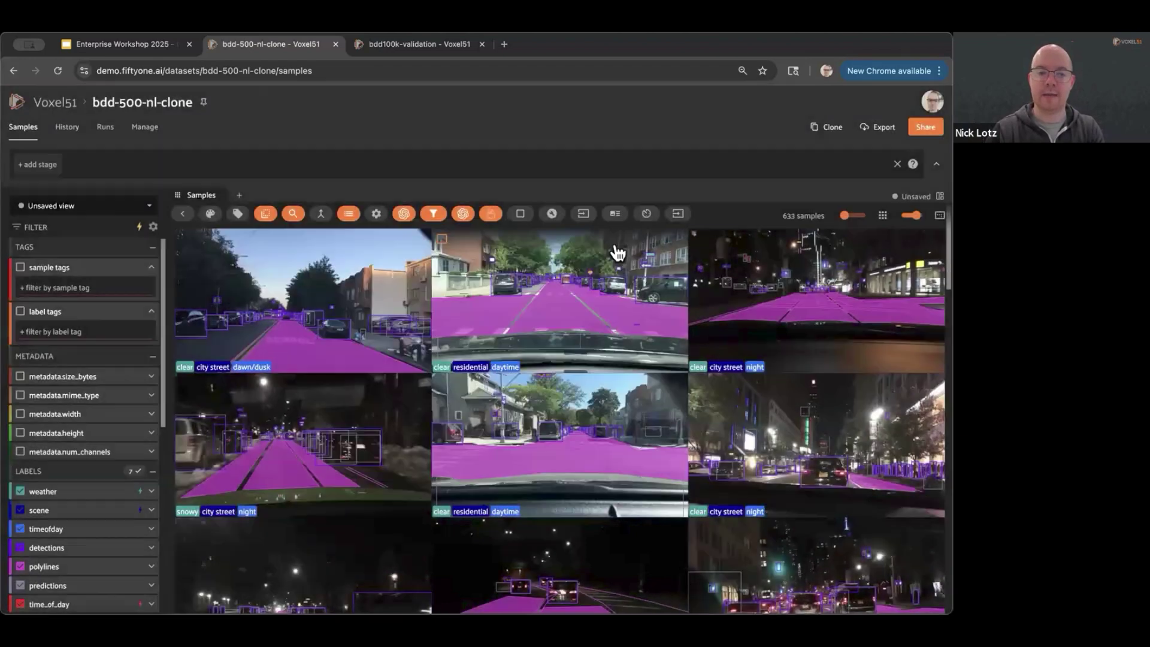
# Browse the samples of the older snapshot-0526 from the history of bdd-500-nl-clone.
pyautogui.click(68, 129)
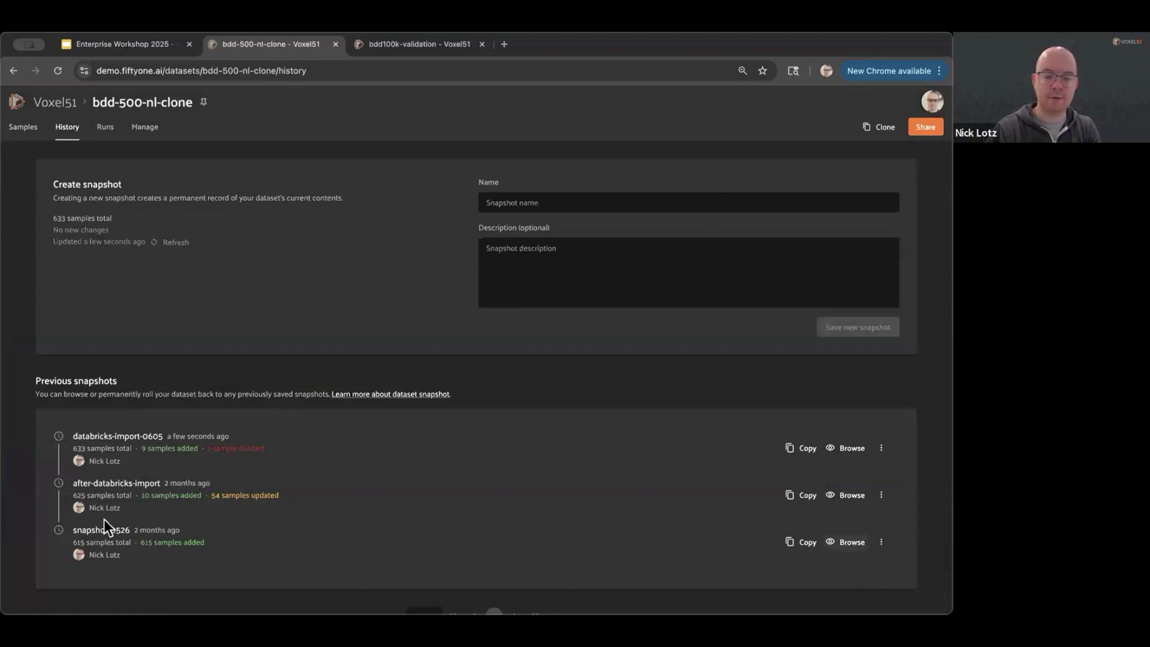
pyautogui.moveTo(71, 529); pyautogui.dragTo(147, 529)
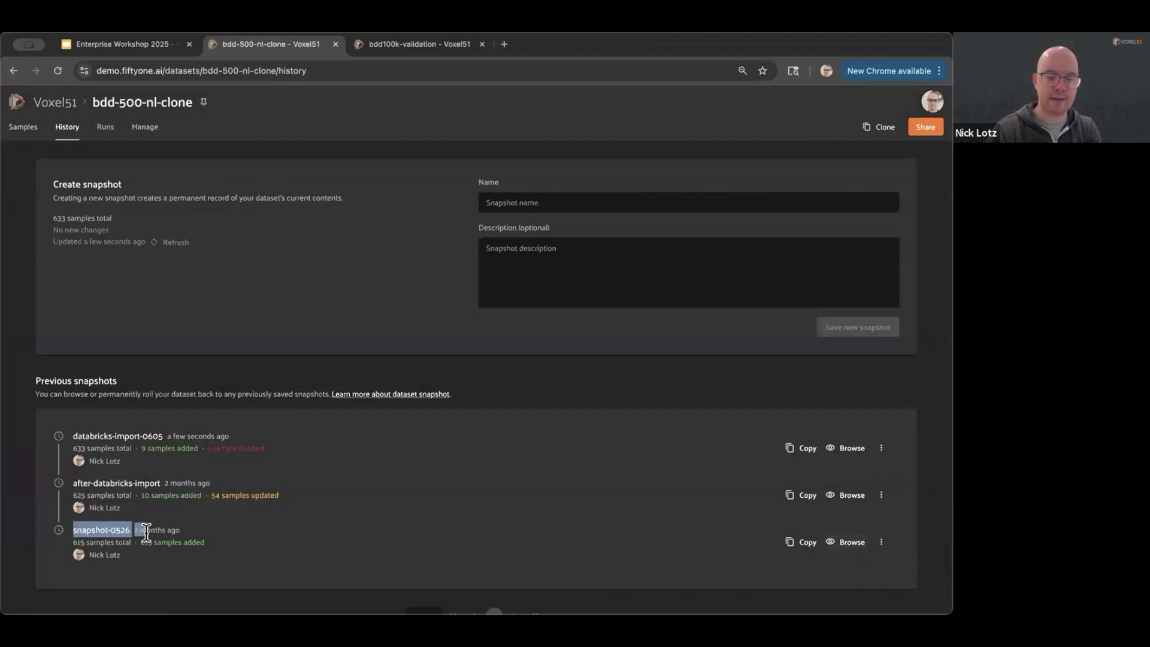
pyautogui.click(852, 542)
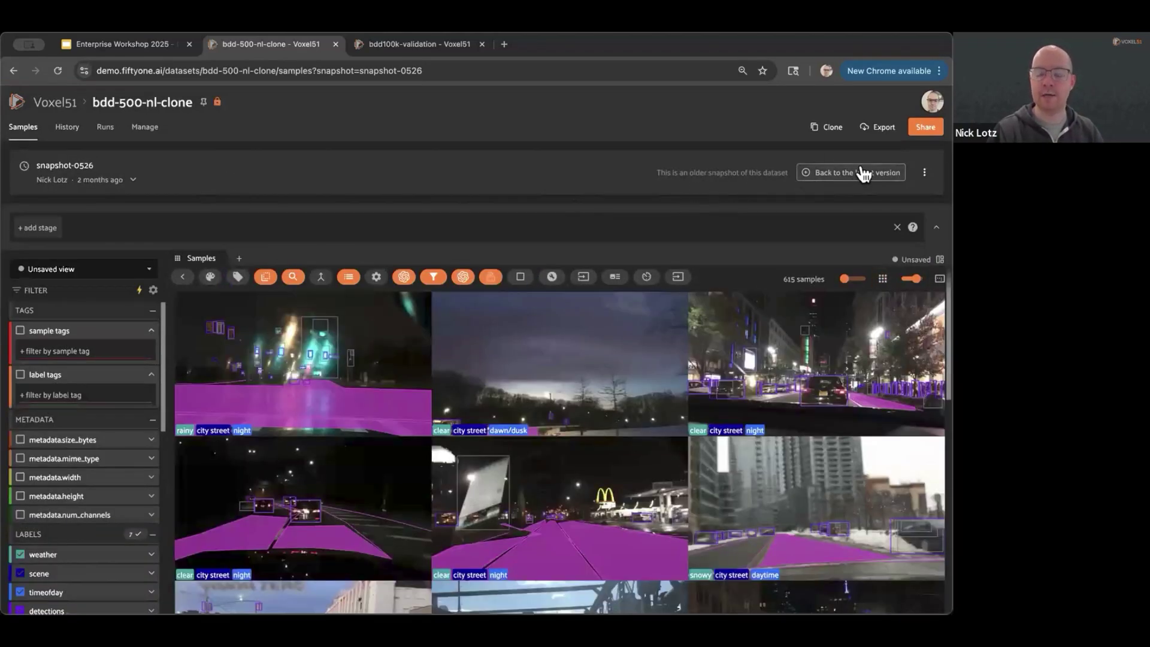
# Roll bdd-500-nl-clone back to snapshot-0526, confirming with the snapshot name, and reload it to check its samples and history.
pyautogui.click(924, 171)
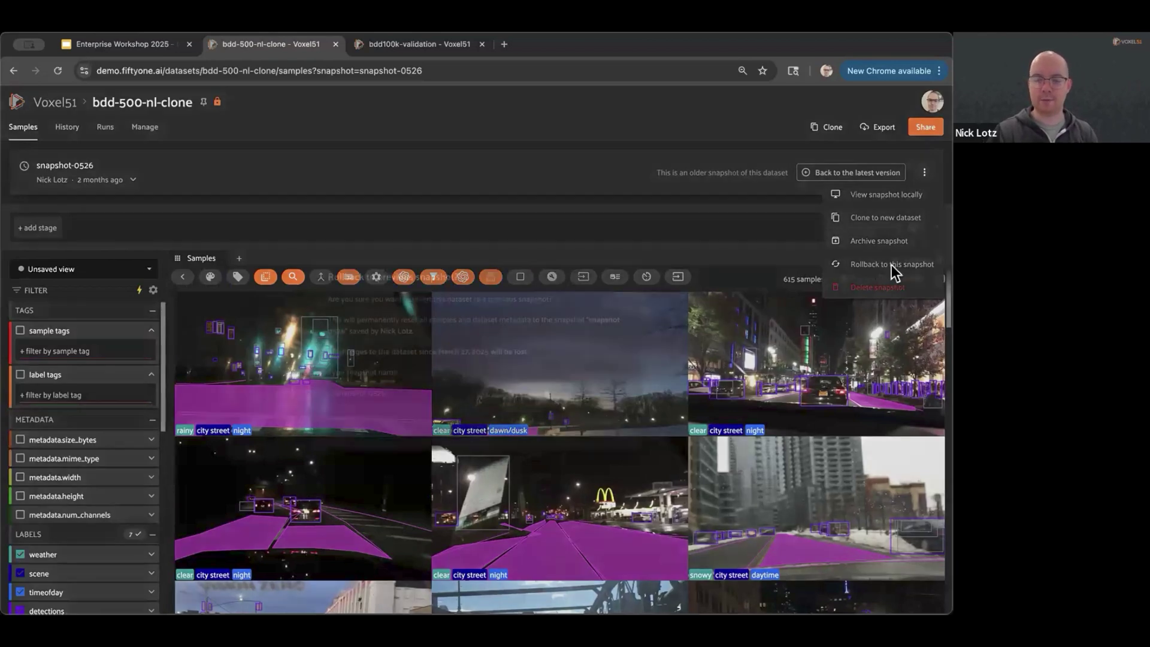
pyautogui.click(892, 265)
pyautogui.click(514, 391)
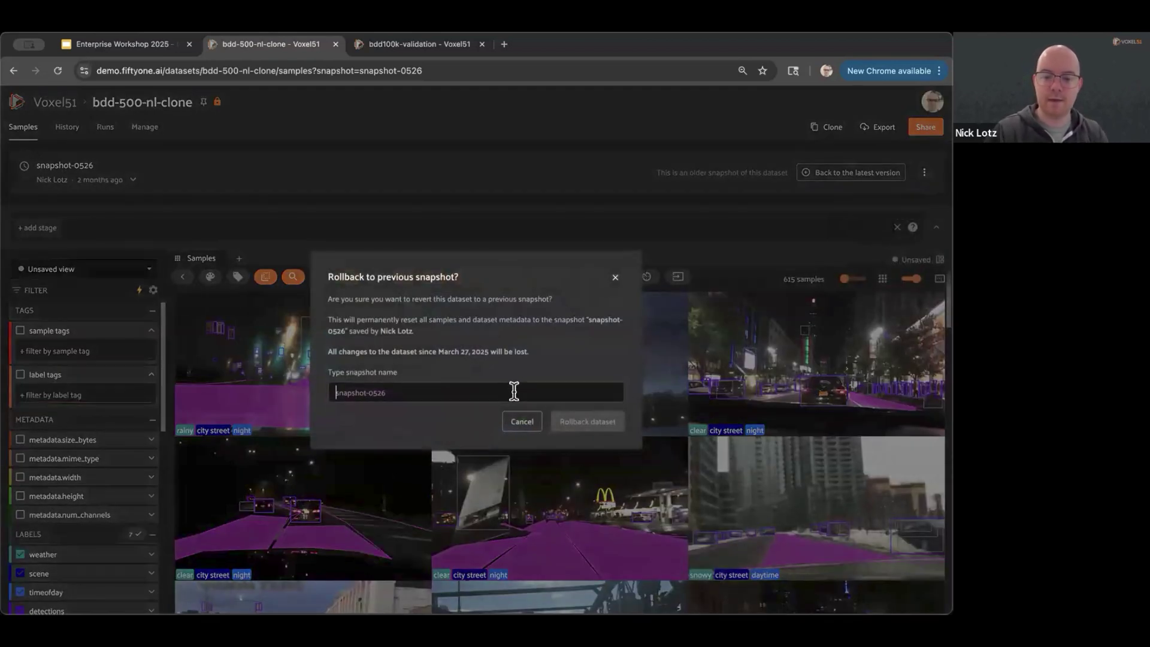
pyautogui.write('snap')
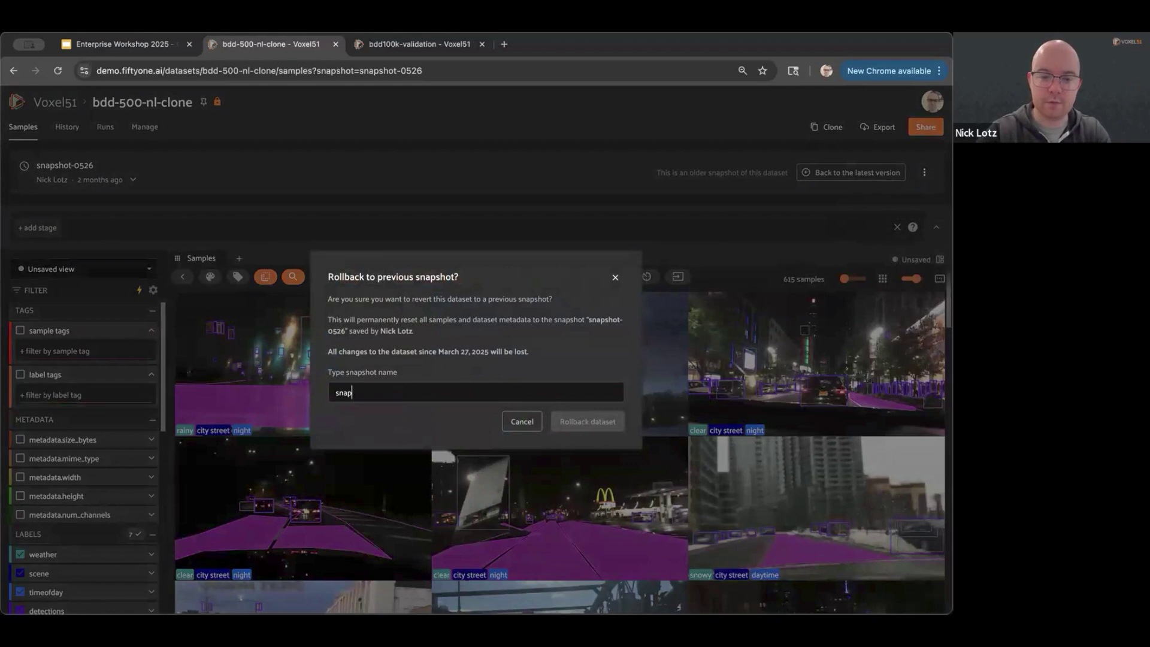
pyautogui.write('shot-052')
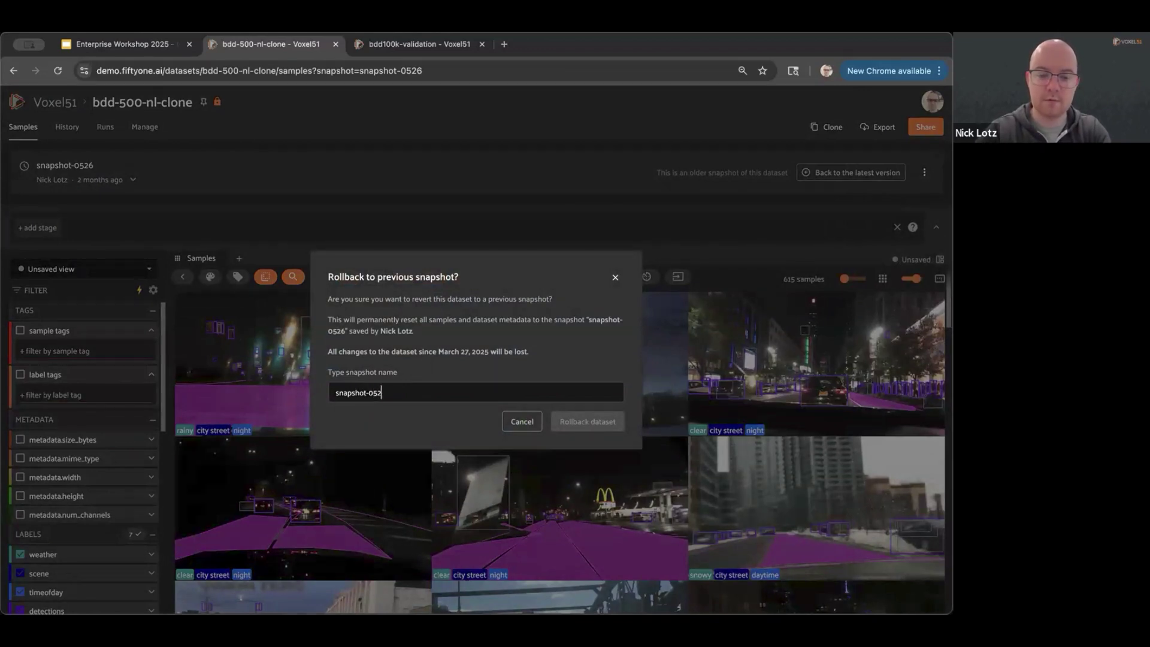
pyautogui.write('6')
pyautogui.click(587, 422)
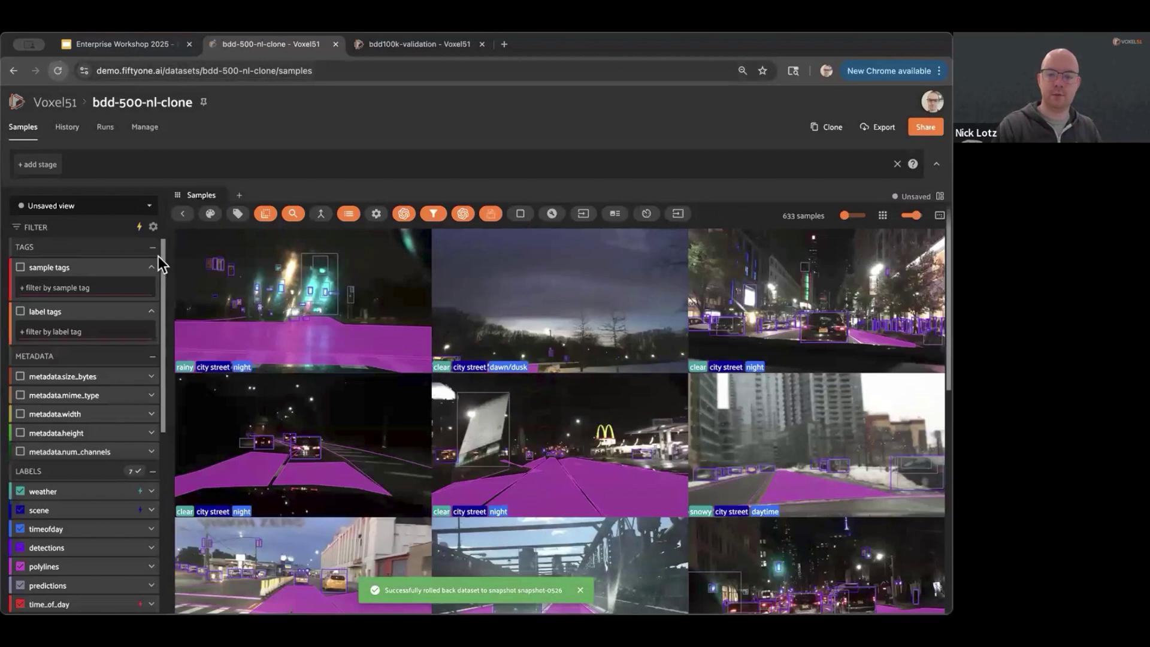
pyautogui.hotkey('ctrl', 'r')
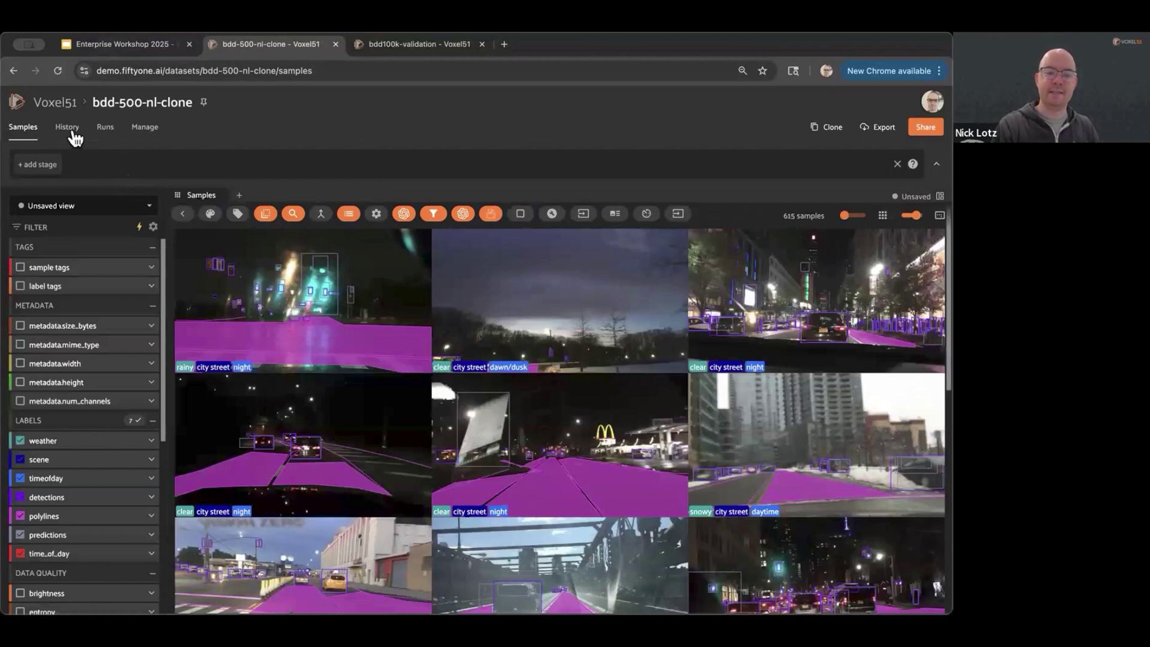
pyautogui.click(68, 128)
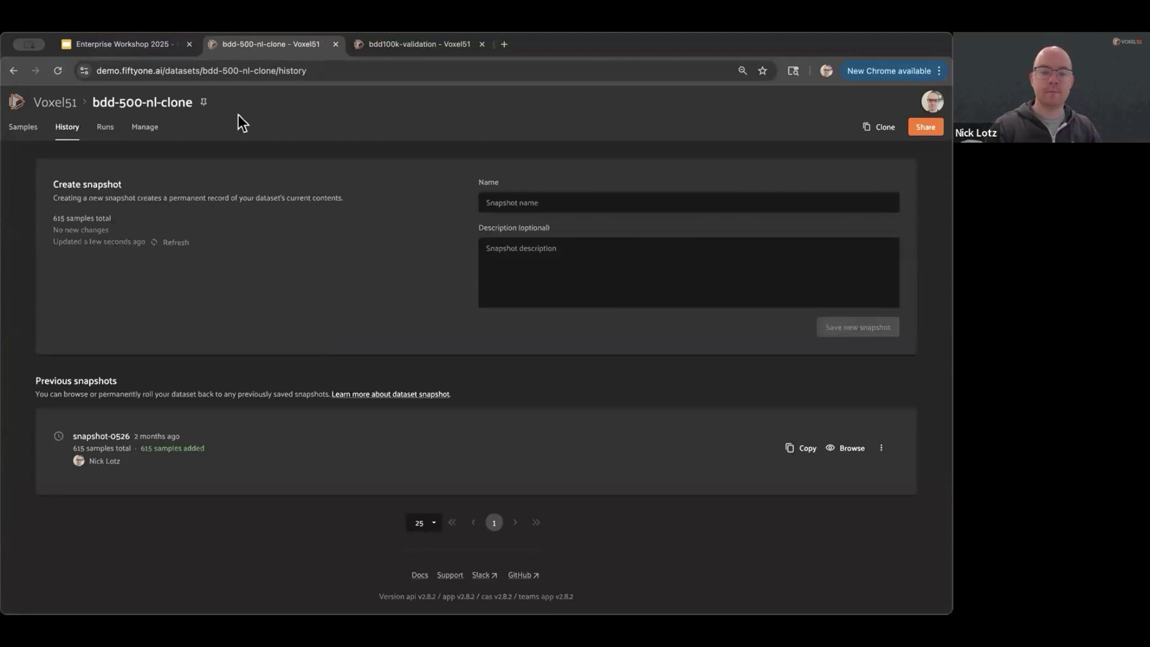
# Go back to the Enterprise Workshop slides and advance to the Collaborate With Your Team slide.
pyautogui.click(157, 44)
pyautogui.press('Right')
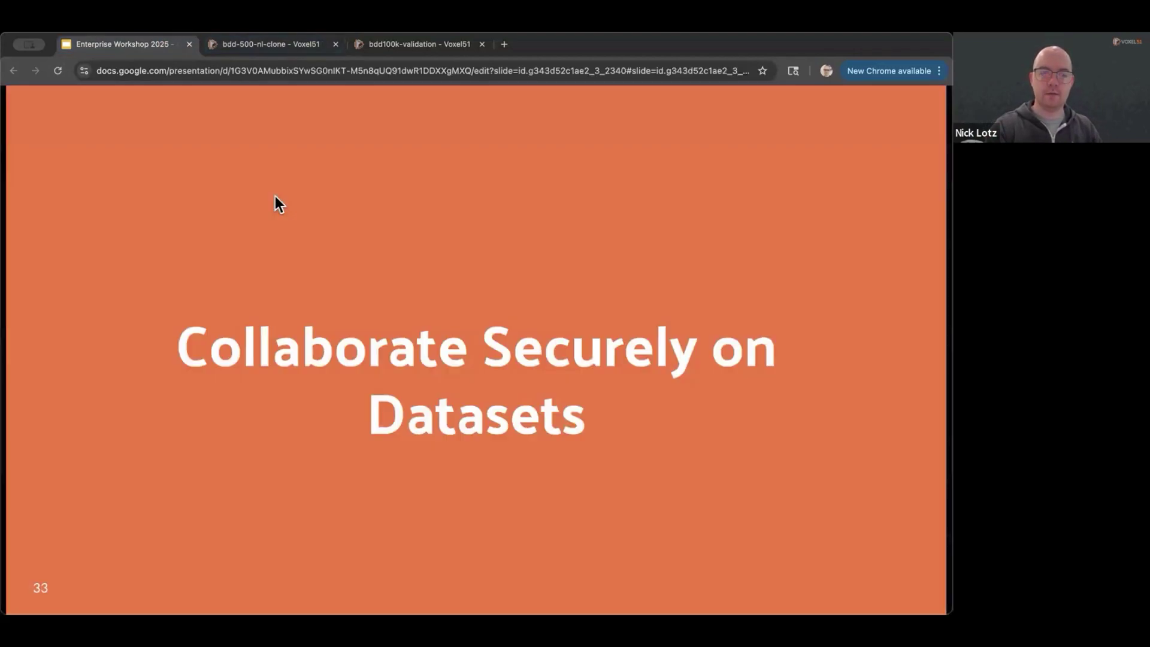
pyautogui.press('Right')
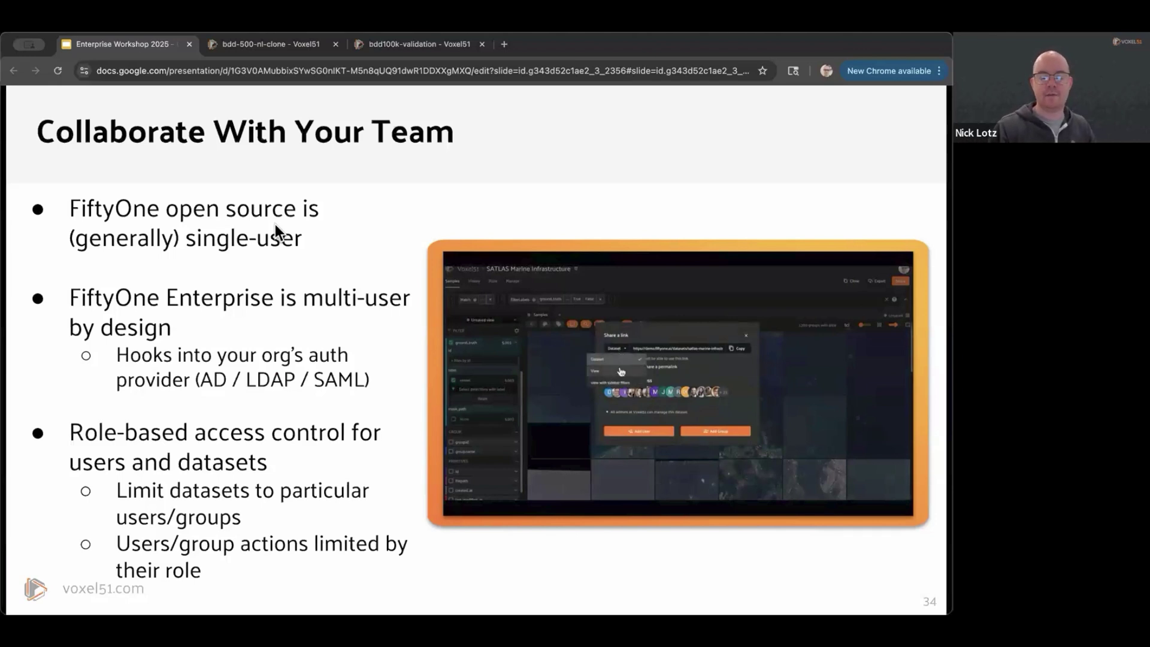
# Return to FiftyOne, open the team's user settings and look through the members' dataset access and roles.
pyautogui.click(252, 45)
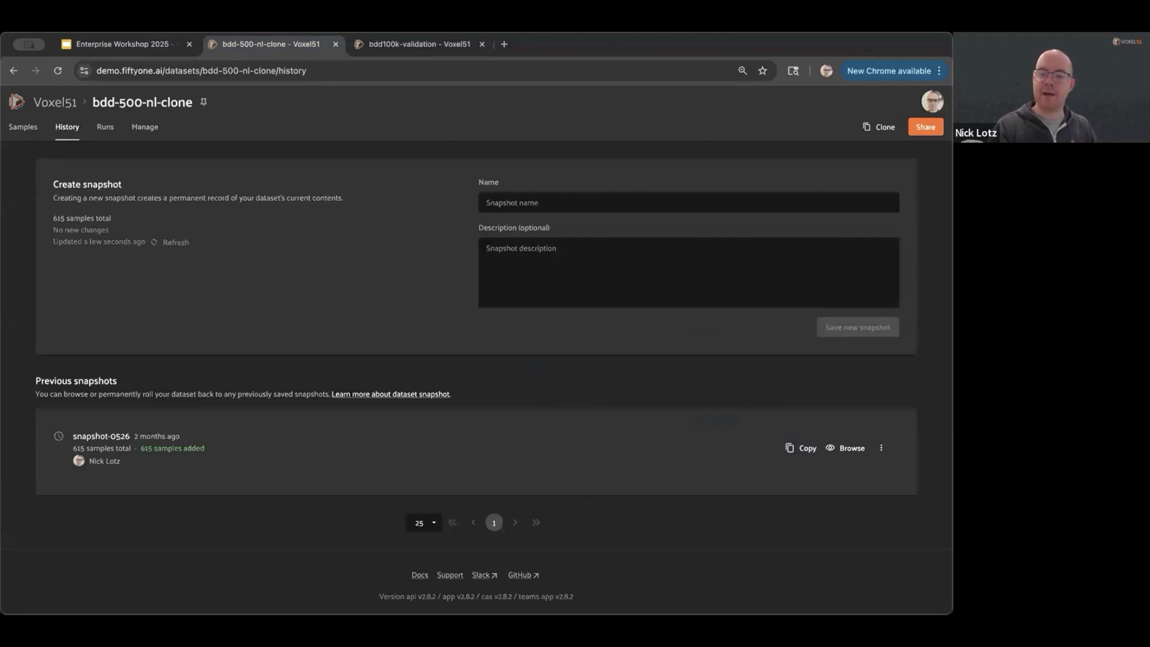
pyautogui.click(932, 102)
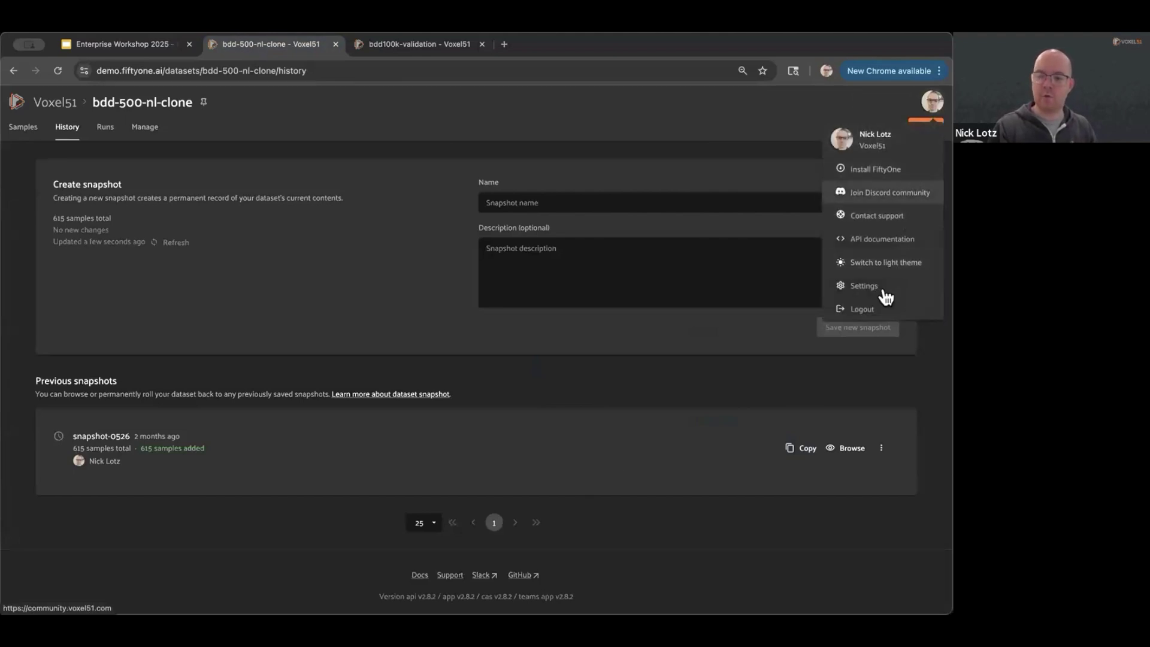
pyautogui.click(864, 286)
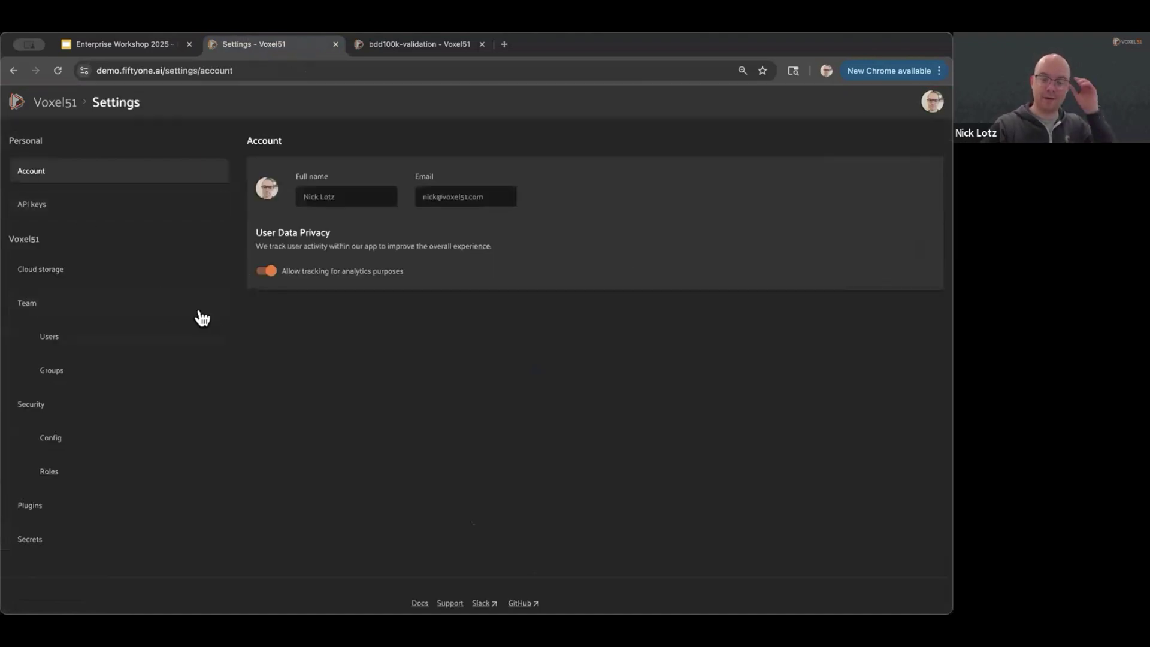
pyautogui.click(172, 347)
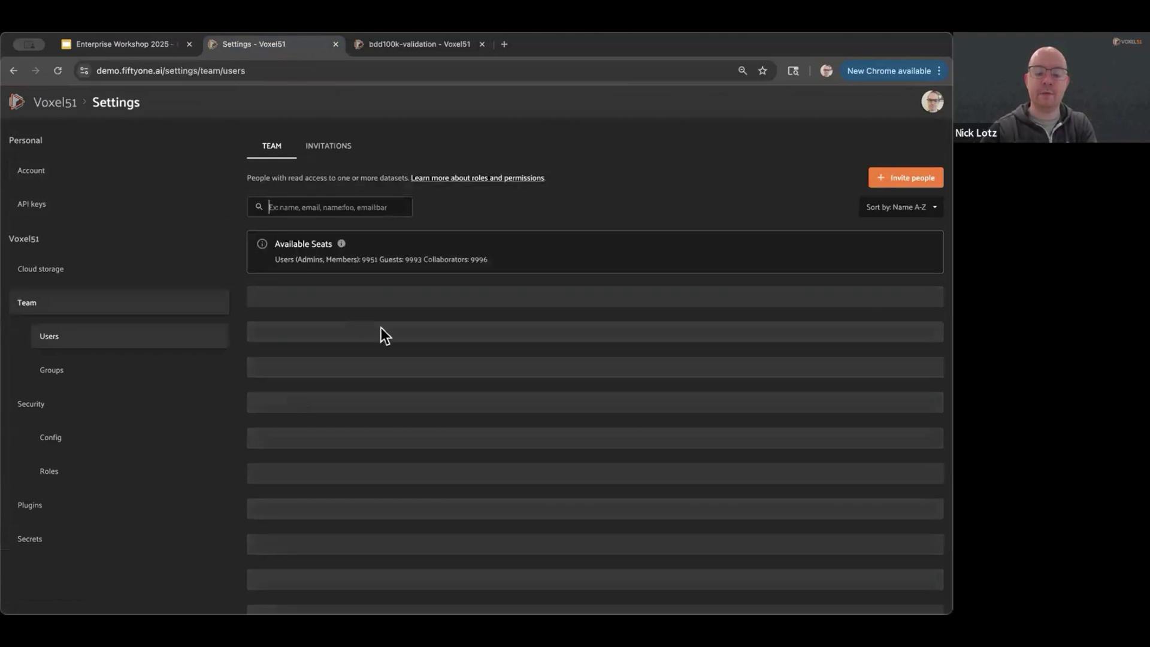
pyautogui.scroll(-3, 393, 357)
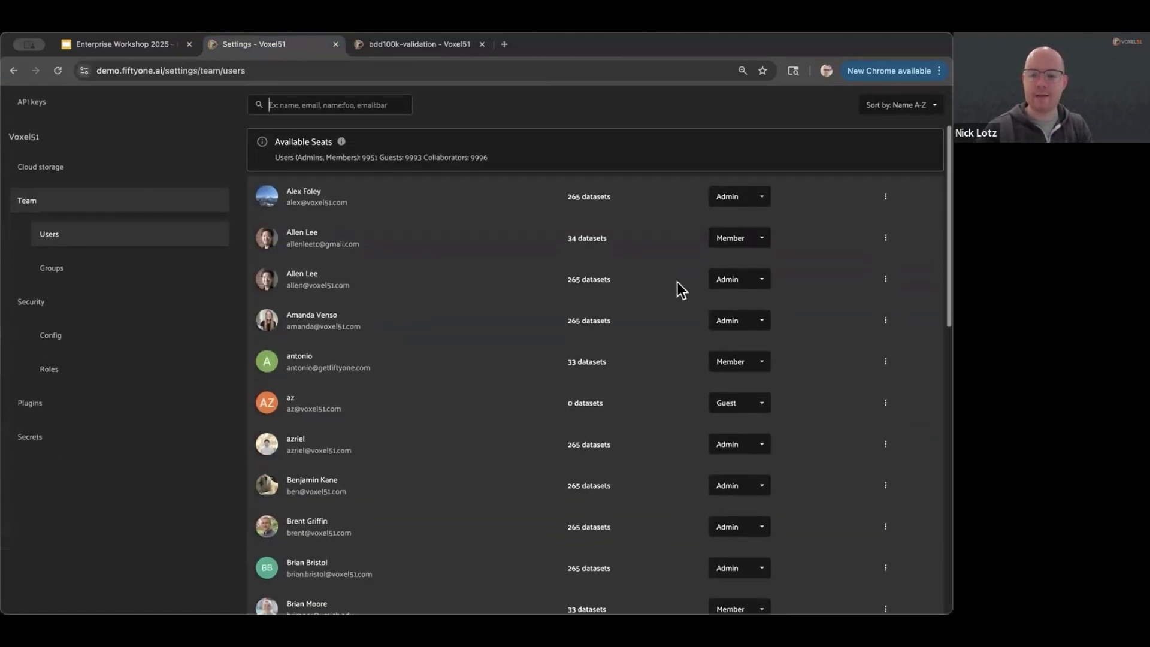
pyautogui.scroll(-3, 757, 495)
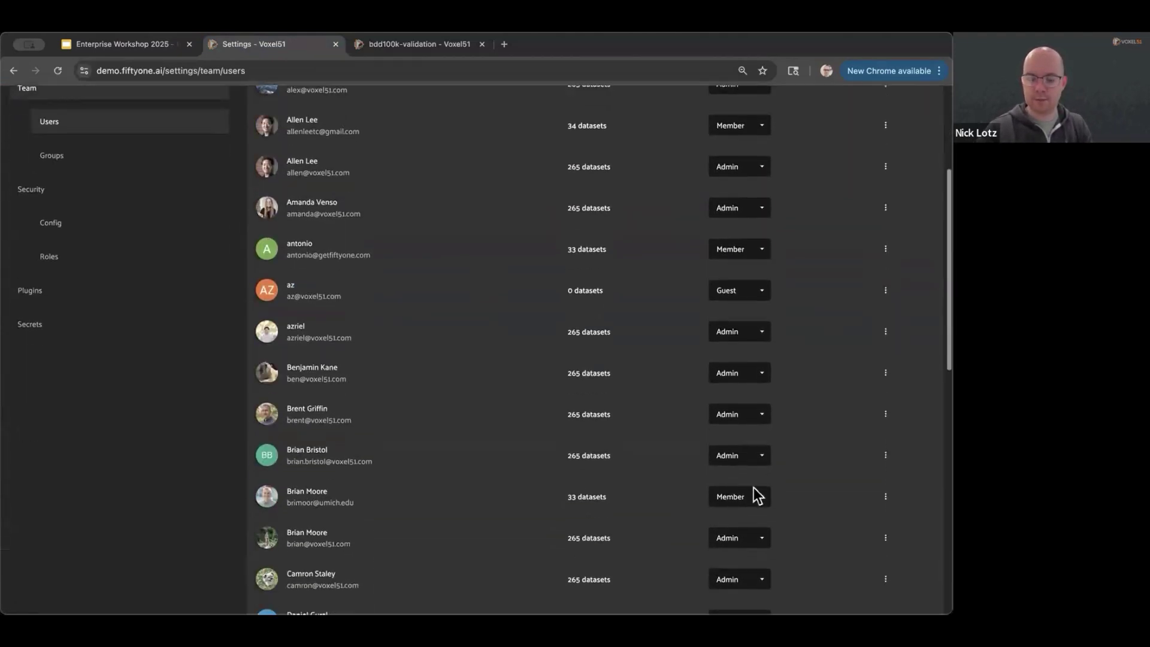
pyautogui.scroll(2, 119, 323)
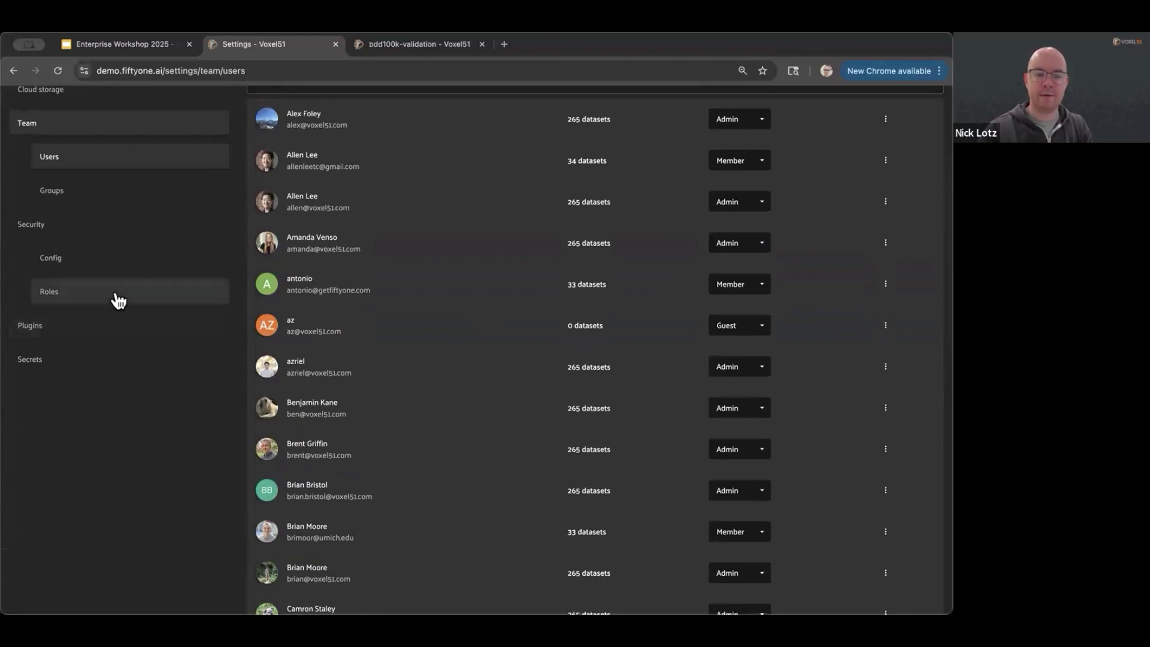
# Open the security roles overview and review the permissions of the Admin, Member, Collaborator and Guest roles.
pyautogui.click(115, 297)
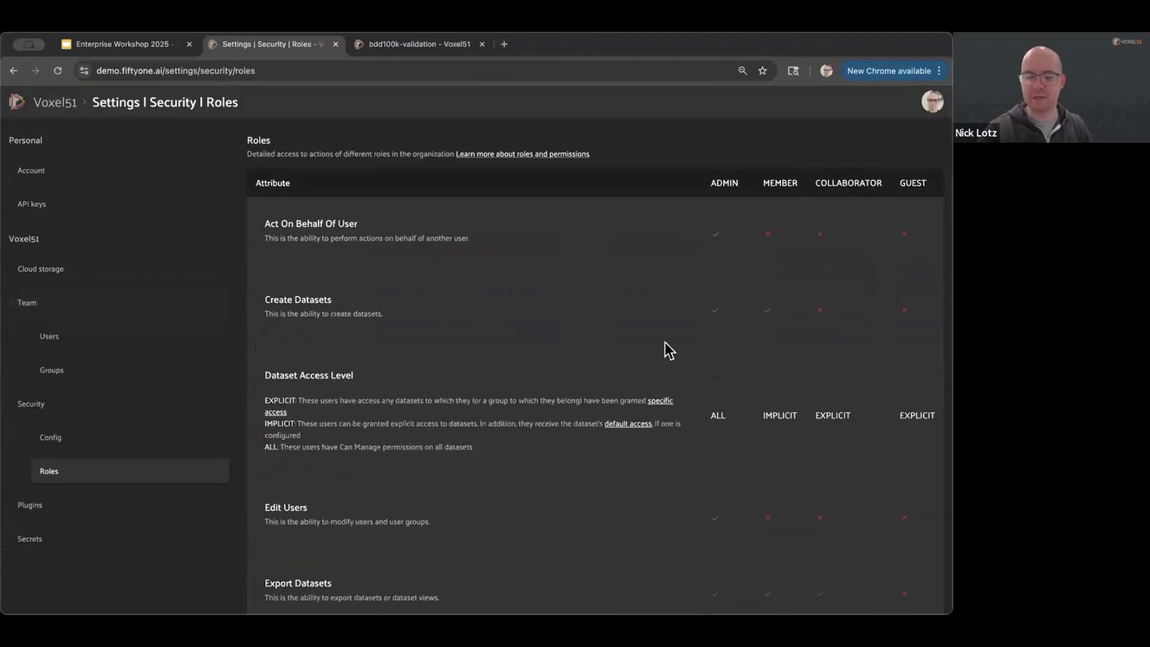
pyautogui.scroll(-1, 665, 346)
pyautogui.scroll(-8, 533, 395)
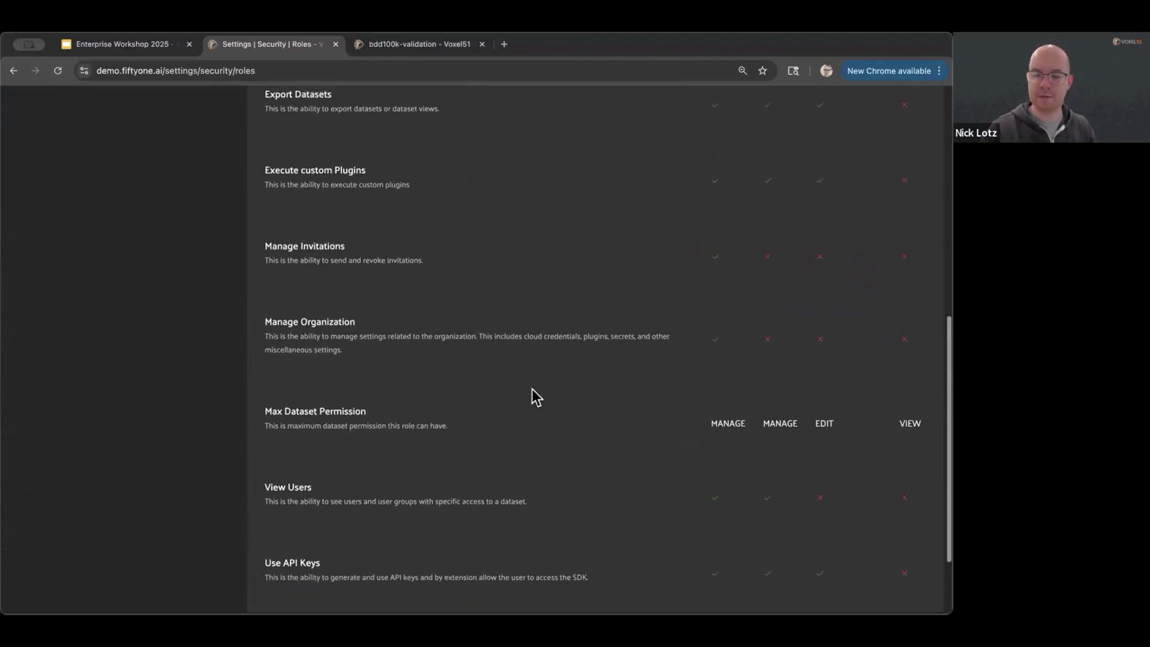
# Open the team's groups in the settings and view the members of the QA group.
pyautogui.scroll(10, 531, 389)
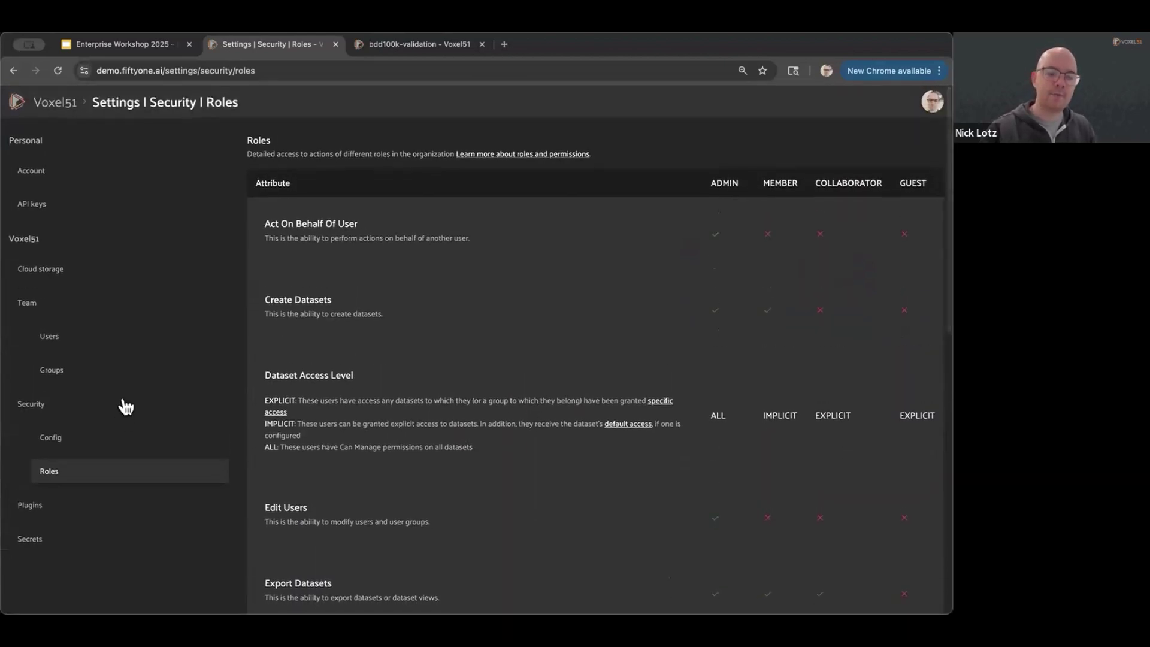
pyautogui.click(128, 377)
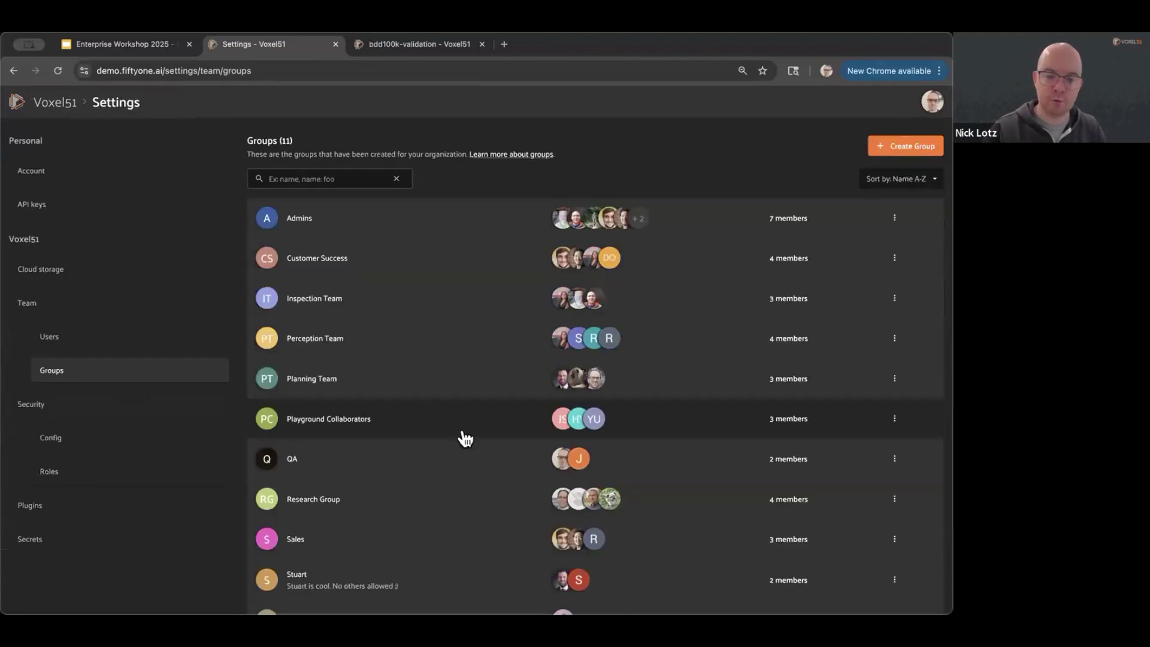
pyautogui.click(342, 464)
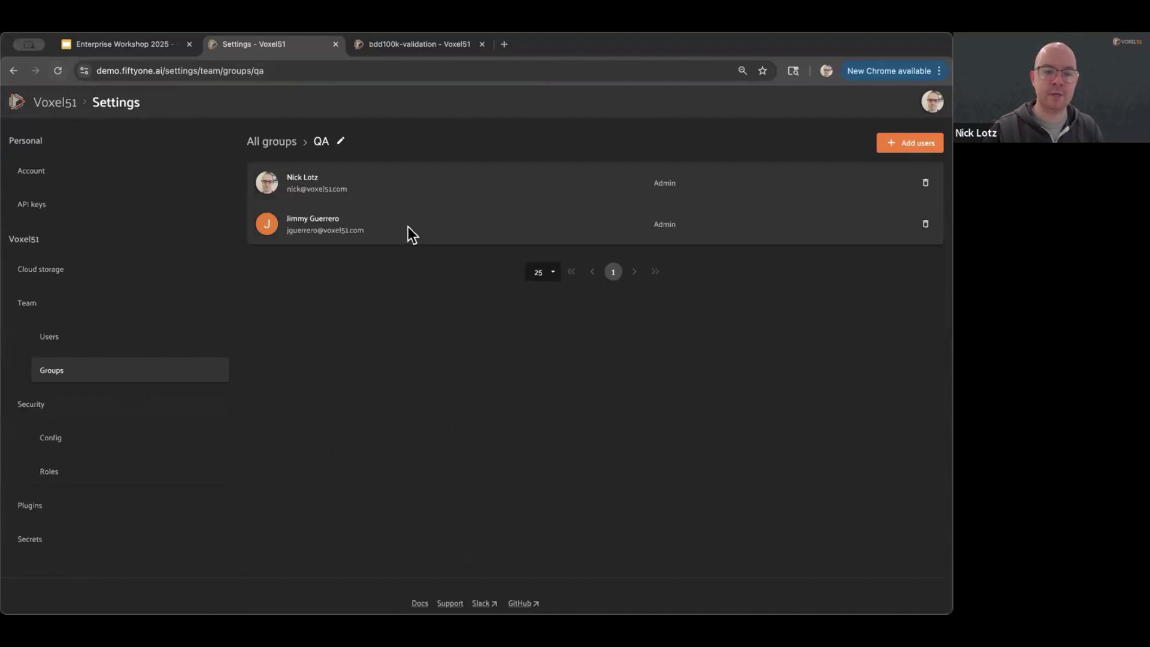
# Find bdd-500-nl-clone among all datasets by searching for "bdd-" and open its access management settings.
pyautogui.click(58, 114)
pyautogui.click(118, 139)
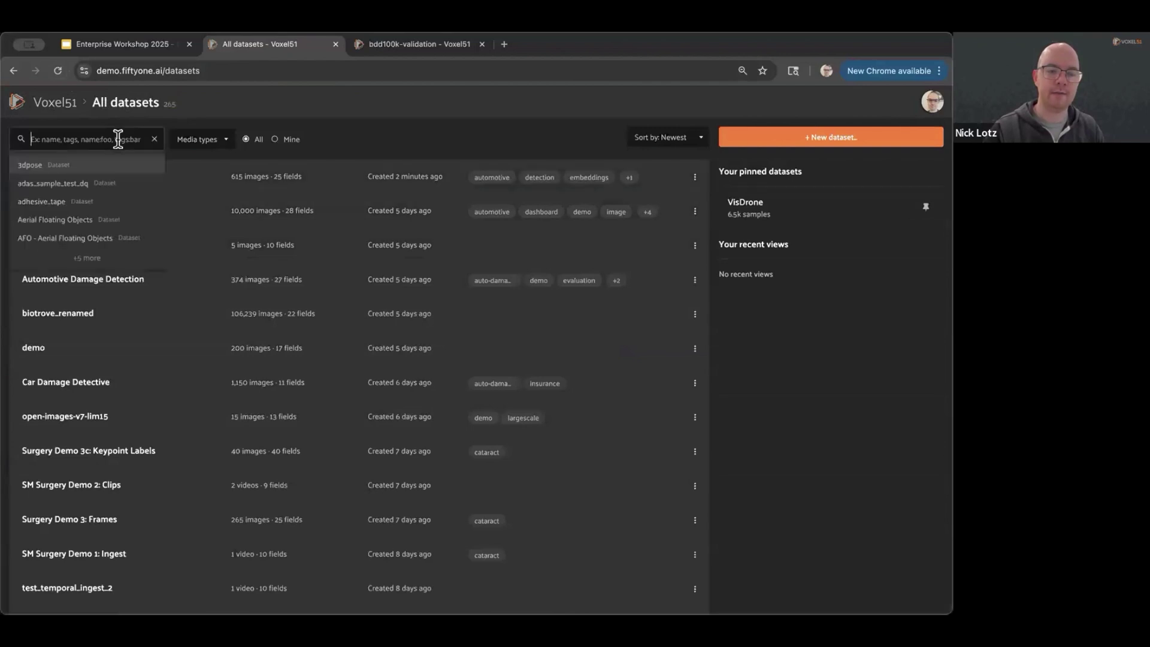
pyautogui.write('bd')
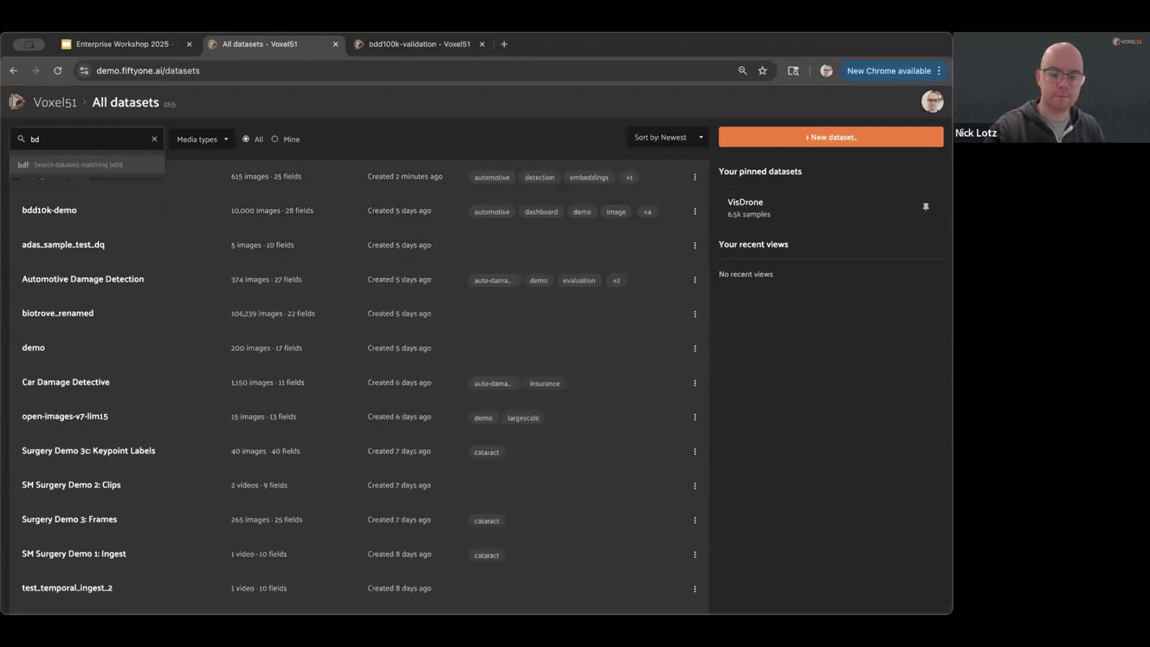
pyautogui.write('d-')
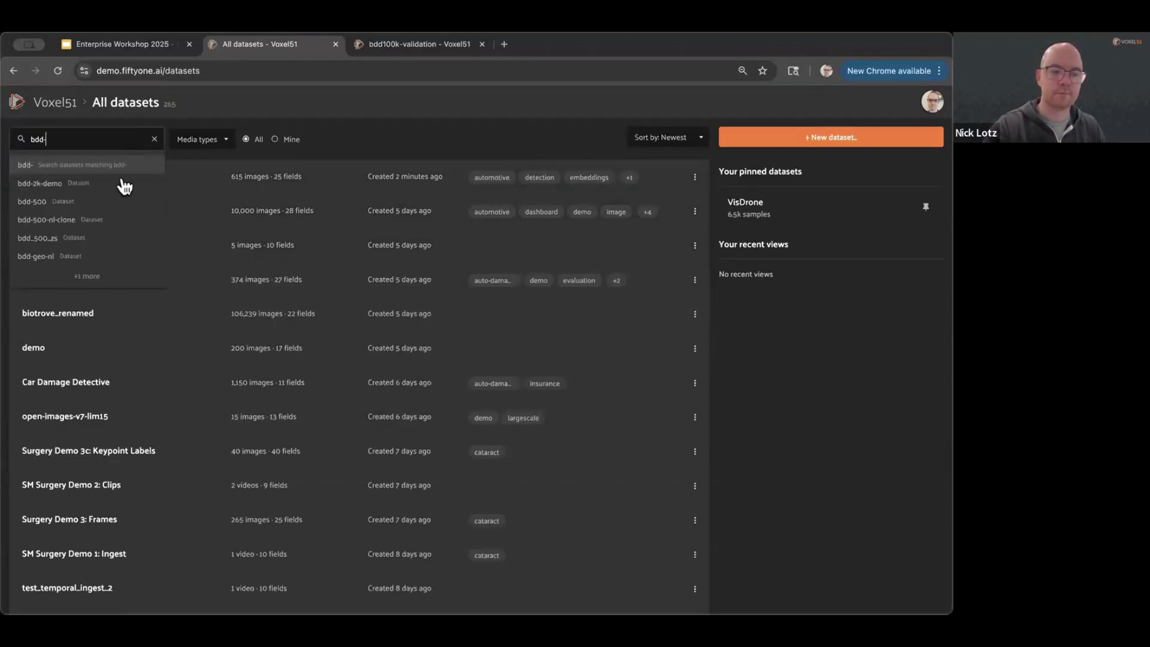
pyautogui.click(100, 221)
pyautogui.click(147, 127)
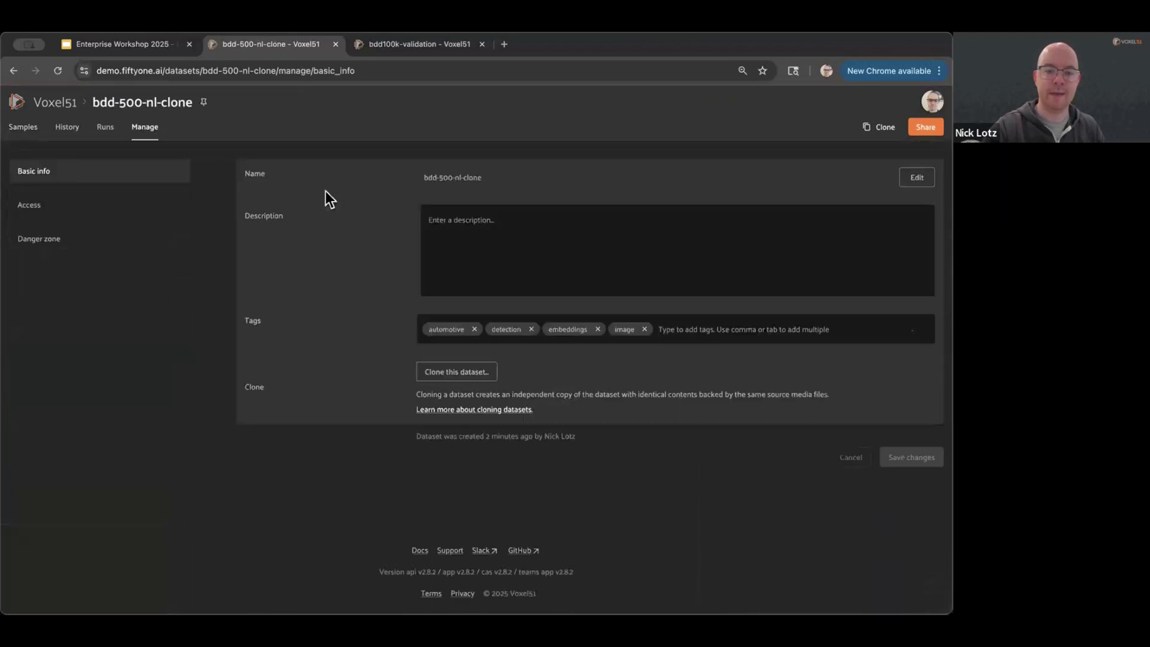
pyautogui.click(139, 206)
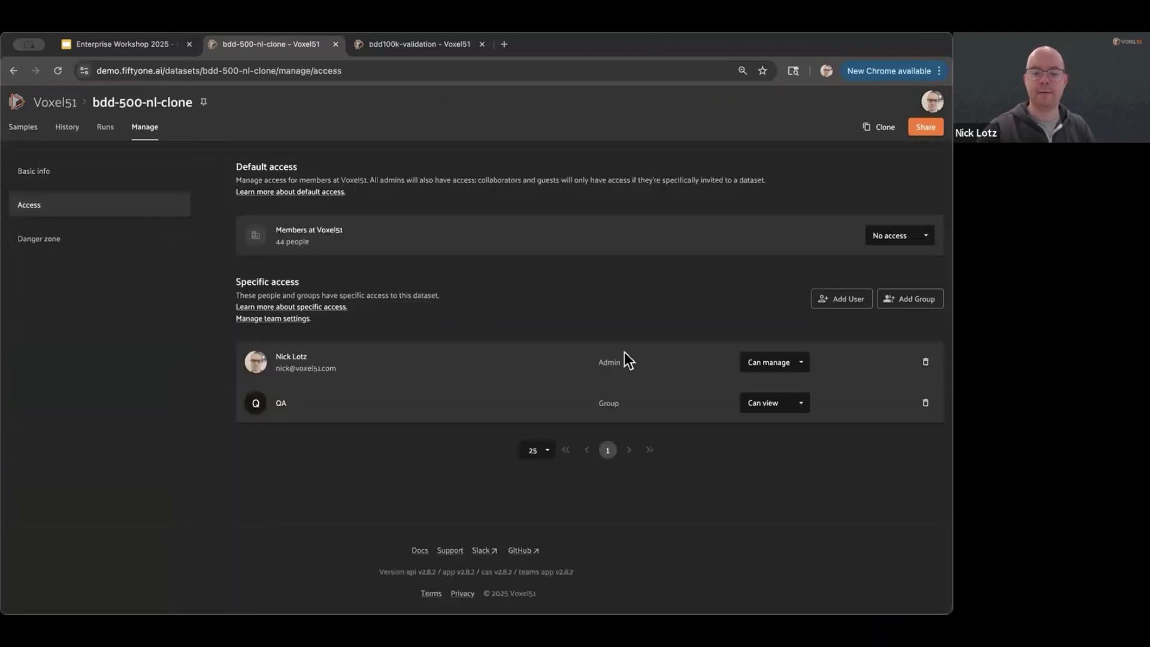
# Look at the form for granting a group access to the dataset, and review the permission levels available for the QA group.
pyautogui.click(904, 303)
pyautogui.click(453, 360)
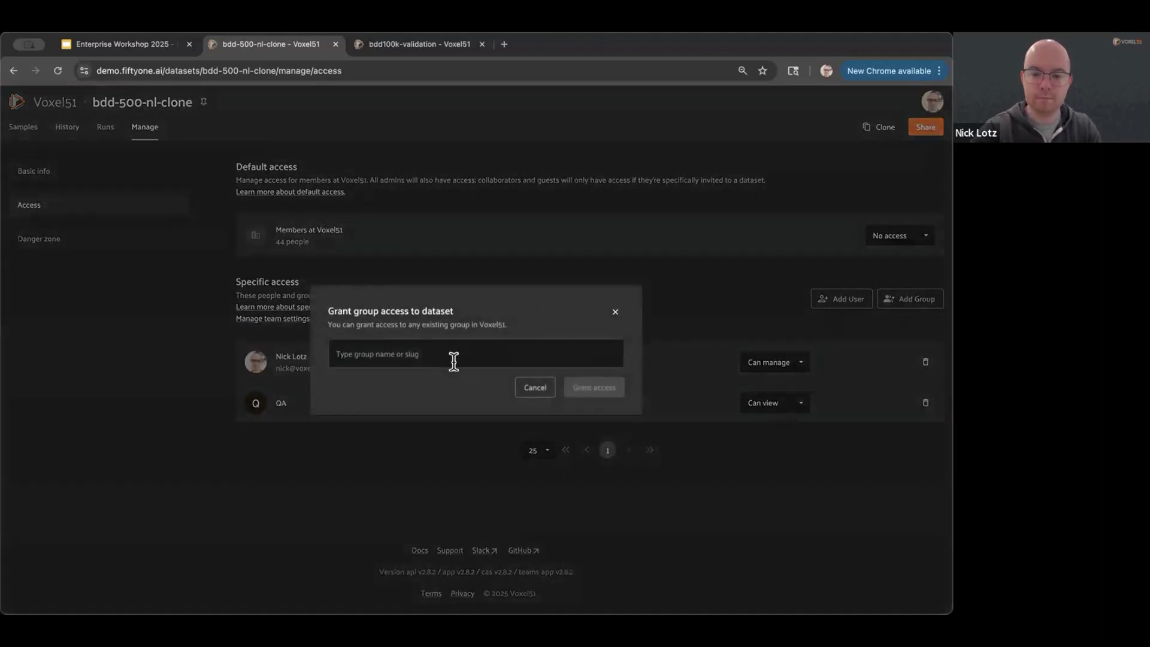
pyautogui.click(522, 388)
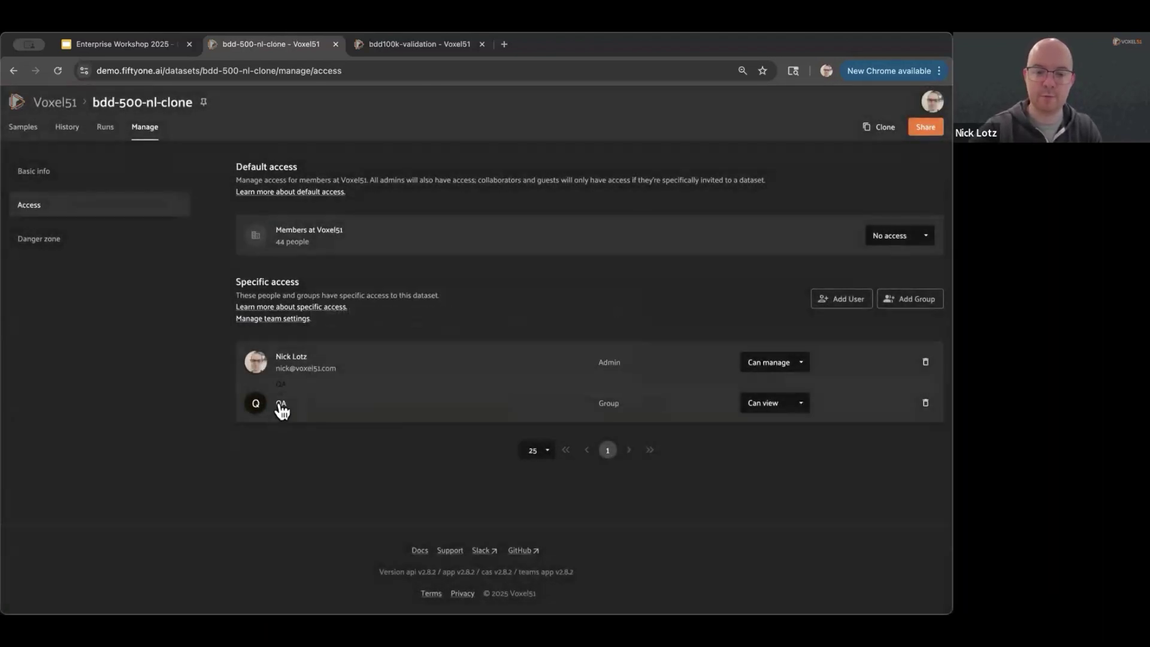
pyautogui.click(794, 405)
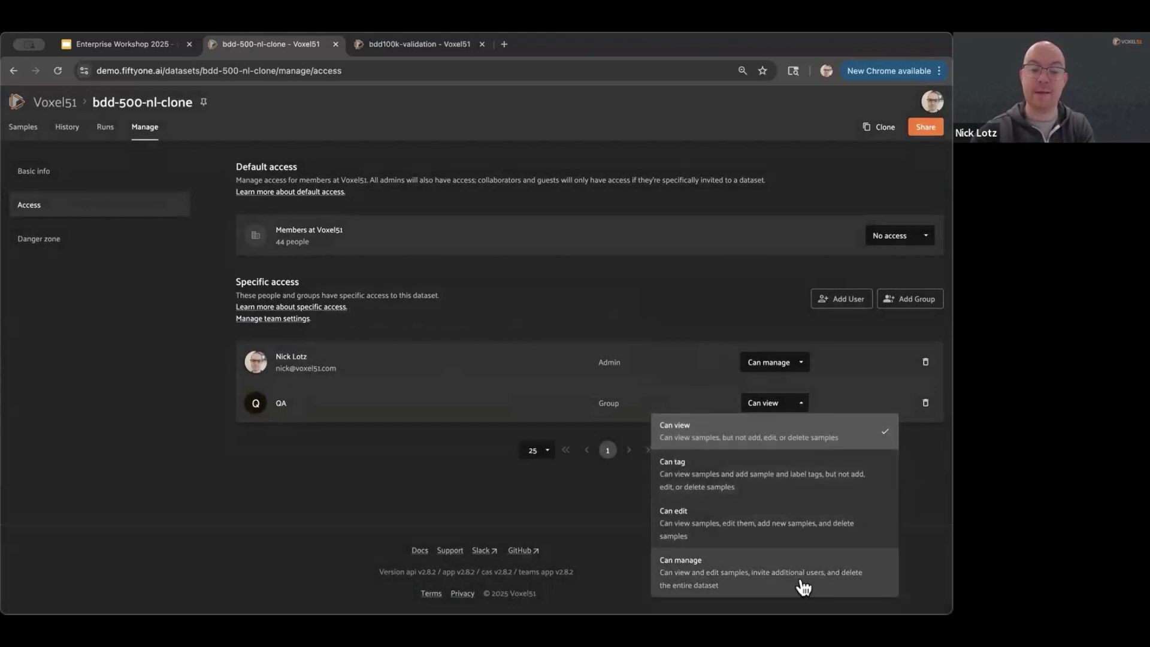
pyautogui.click(452, 474)
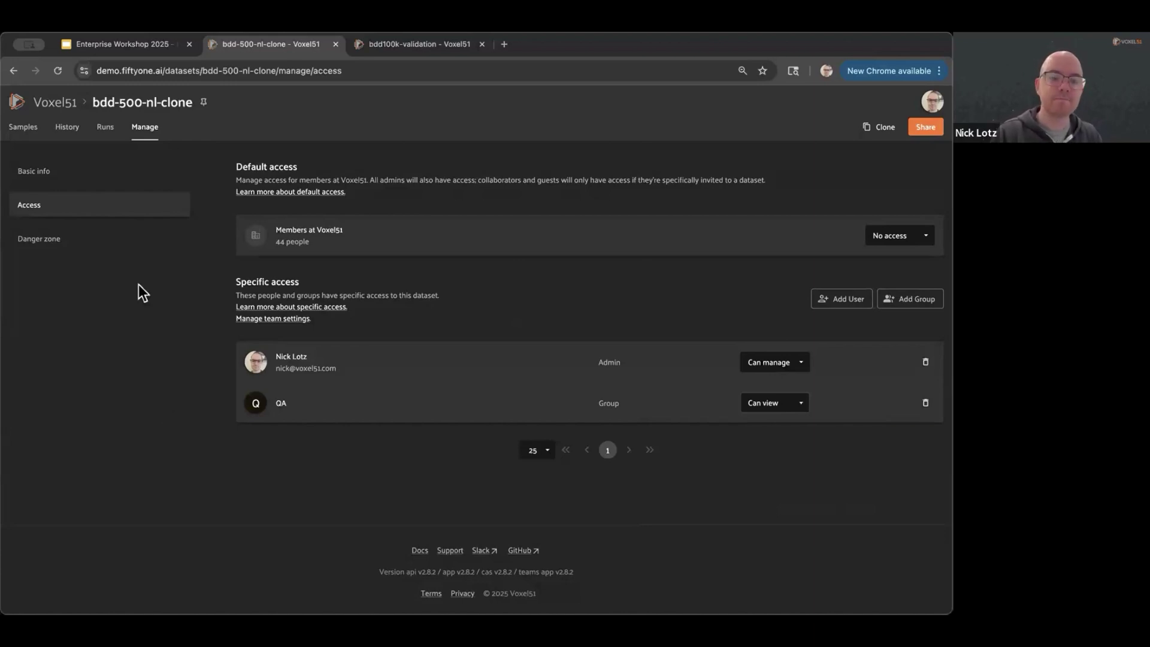
# Return to the dataset's samples and switch to the Dataset Versioning slide in the Enterprise Workshop presentation.
pyautogui.click(31, 128)
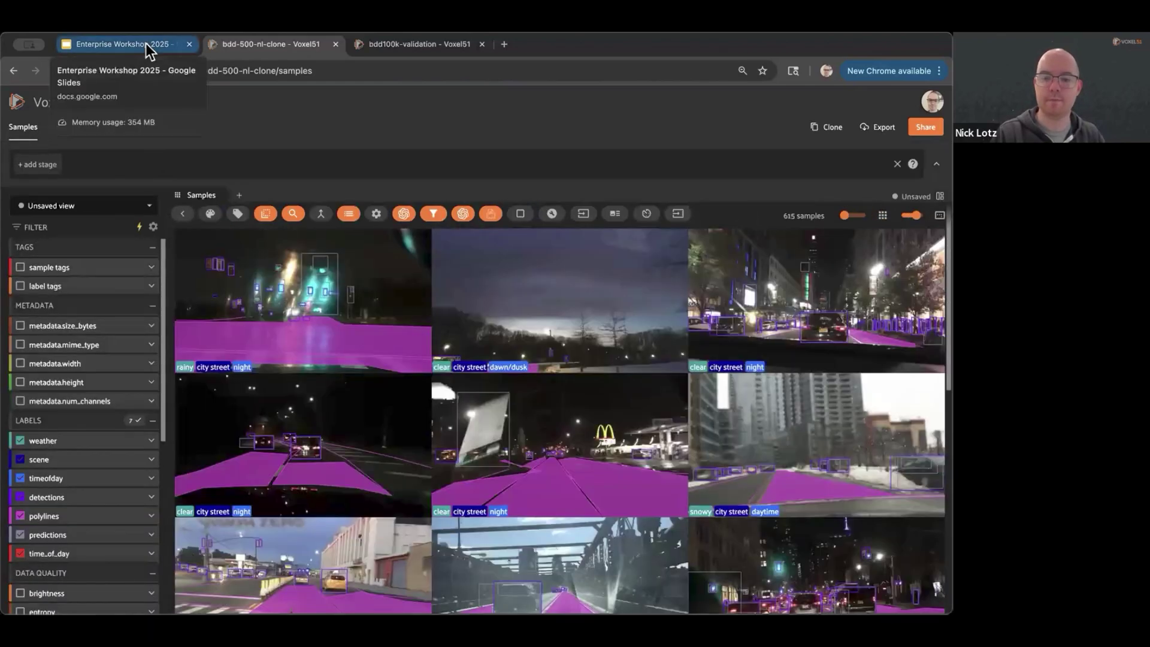
pyautogui.click(146, 43)
pyautogui.click(213, 260)
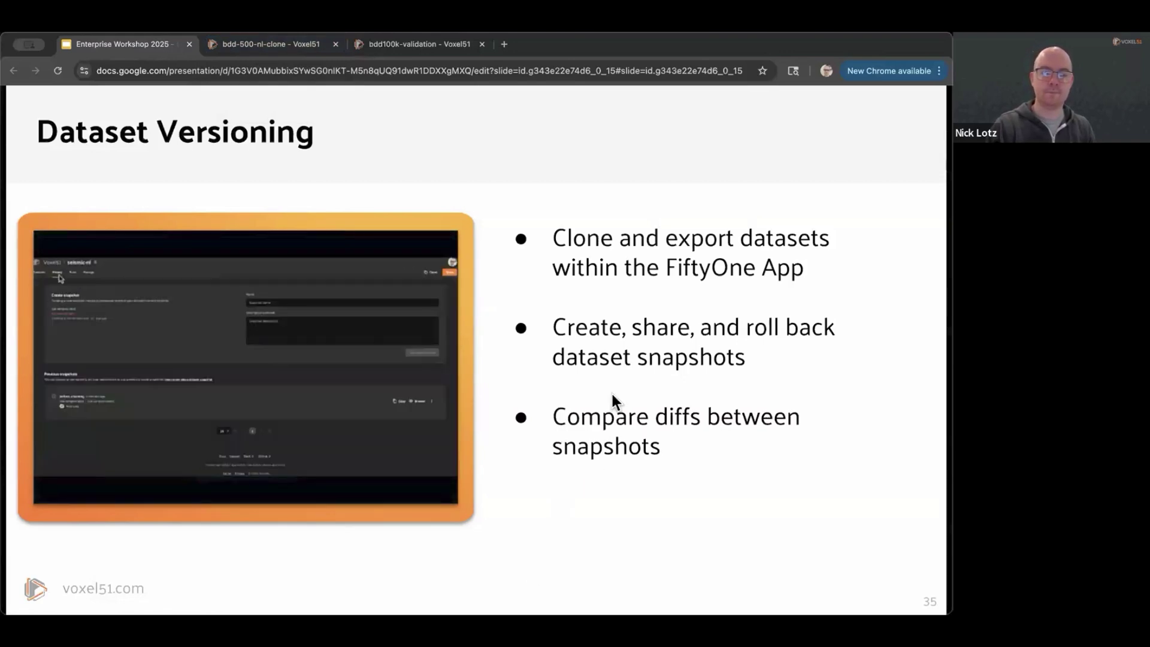
pyautogui.press('Right')
pyautogui.press('Left')
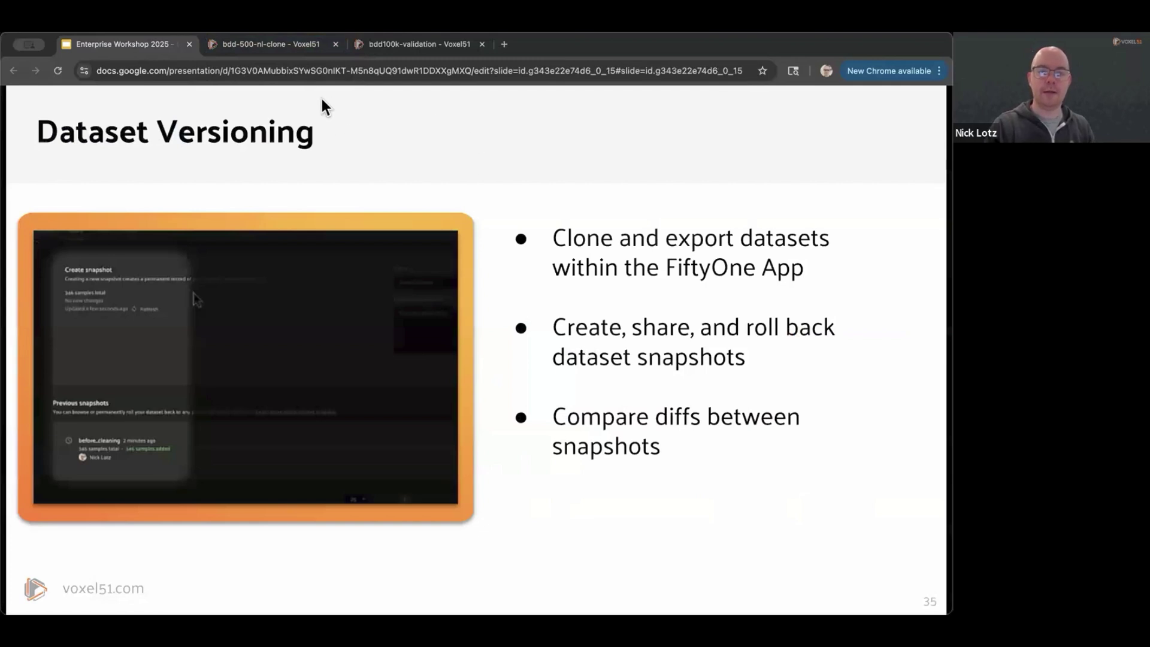
# Return to FiftyOne, show the brightness and entropy values on the bdd-500-nl-clone samples, and hide them again.
pyautogui.click(282, 47)
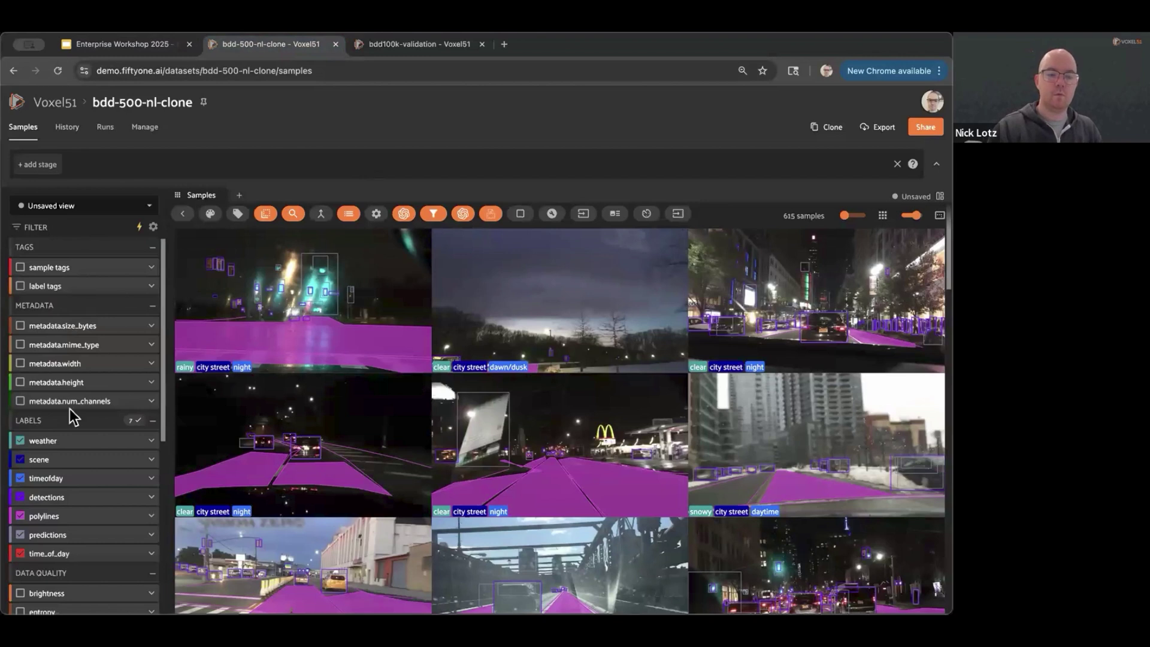
pyautogui.moveTo(70, 381)
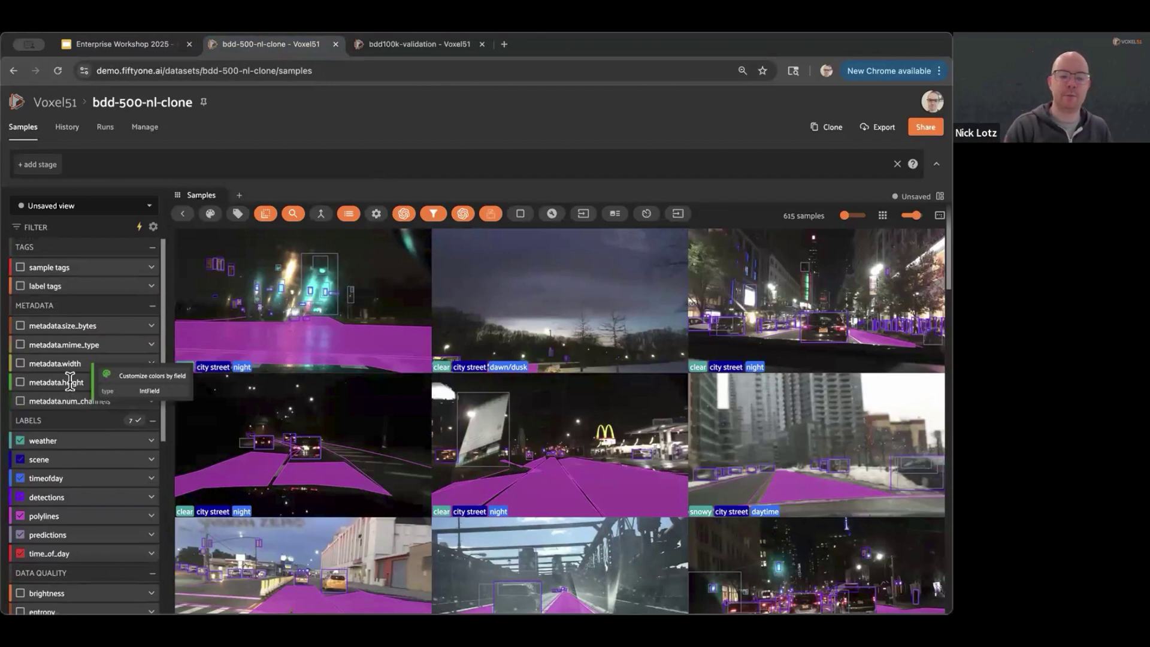
pyautogui.scroll(-4, 70, 371)
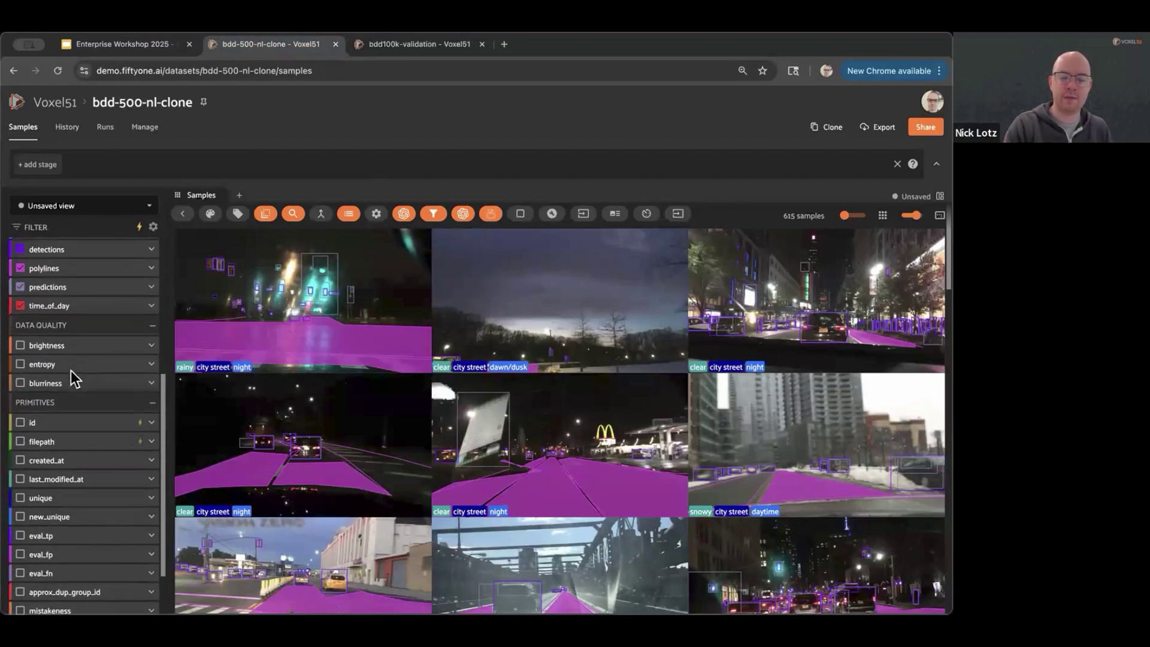
pyautogui.scroll(1, 64, 357)
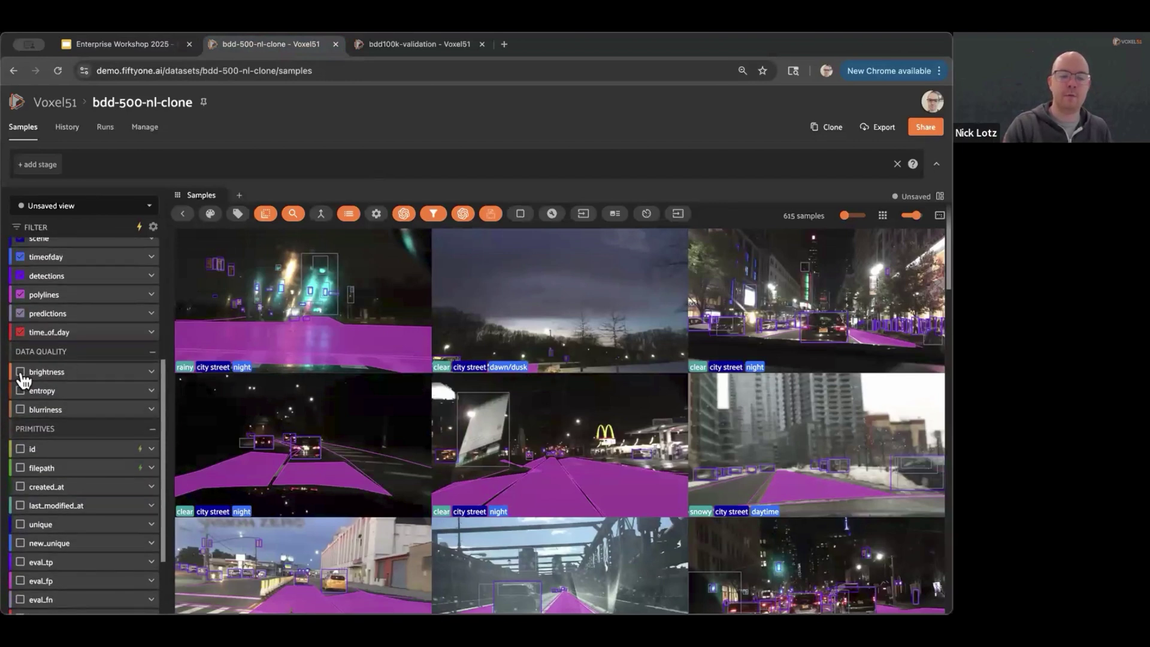
pyautogui.click(20, 372)
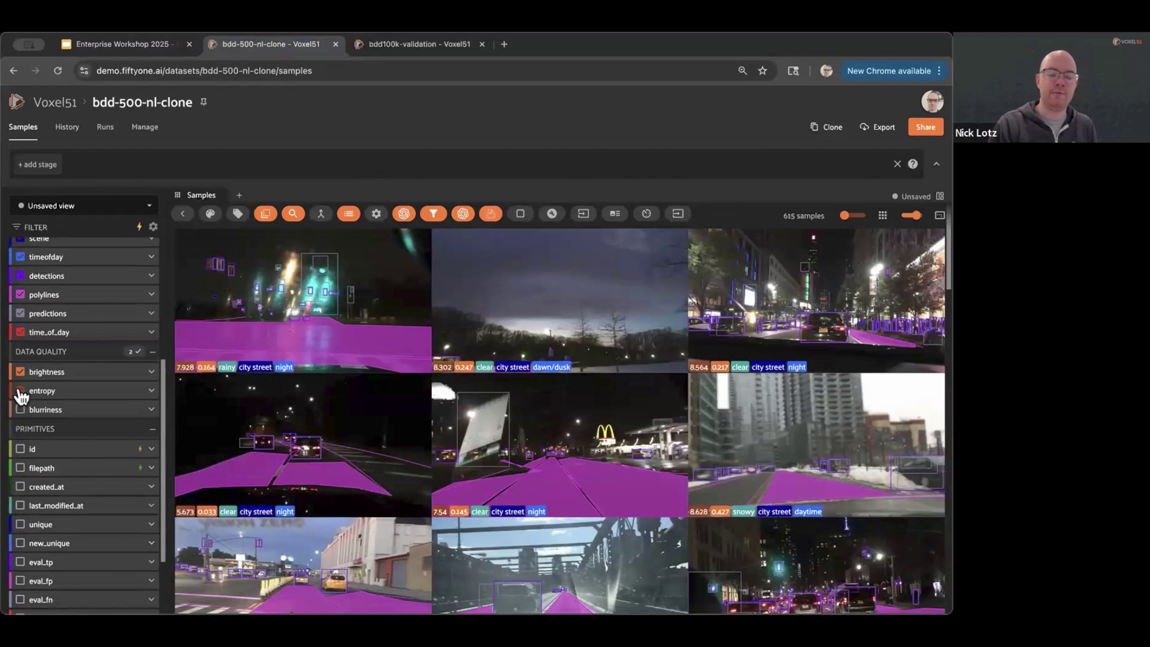
pyautogui.click(20, 372)
pyautogui.scroll(5, 40, 375)
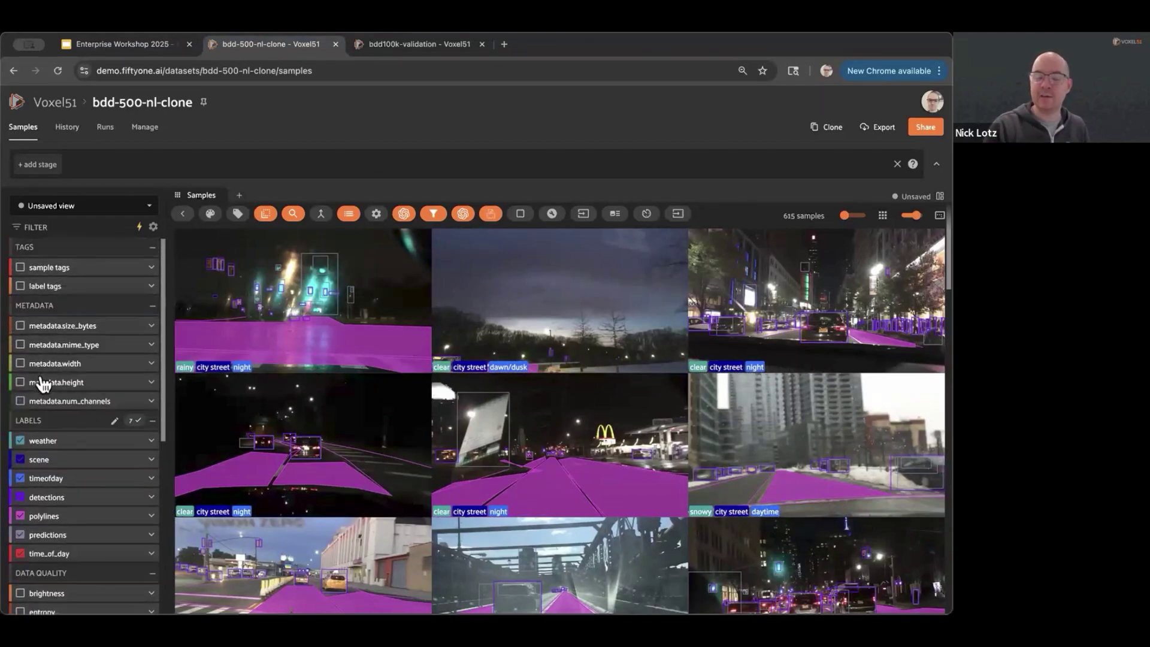
# Look through the available panels for bdd-500-nl-clone, open Model Evaluation and close it again.
pyautogui.click(241, 196)
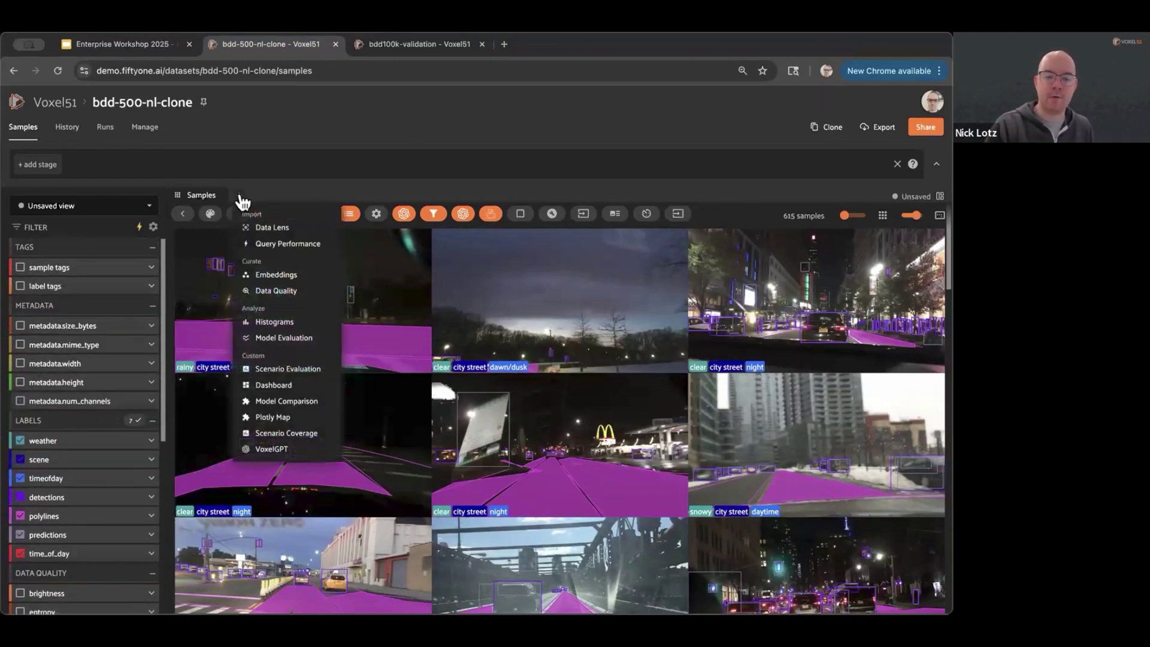
pyautogui.click(434, 48)
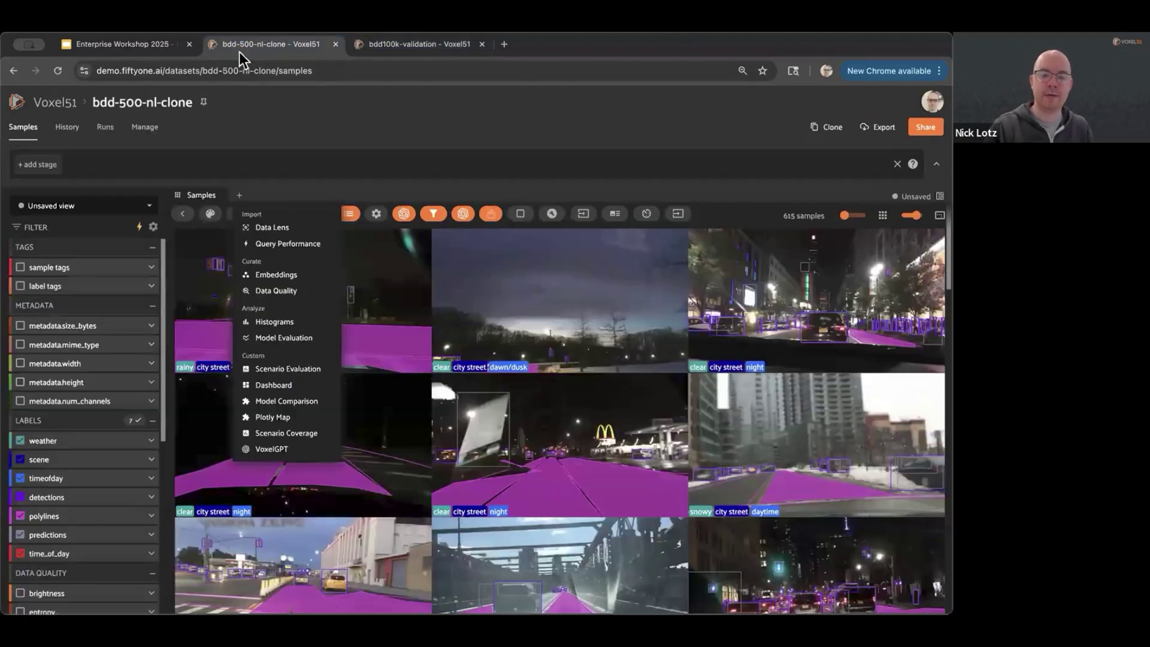
pyautogui.click(239, 48)
pyautogui.click(284, 338)
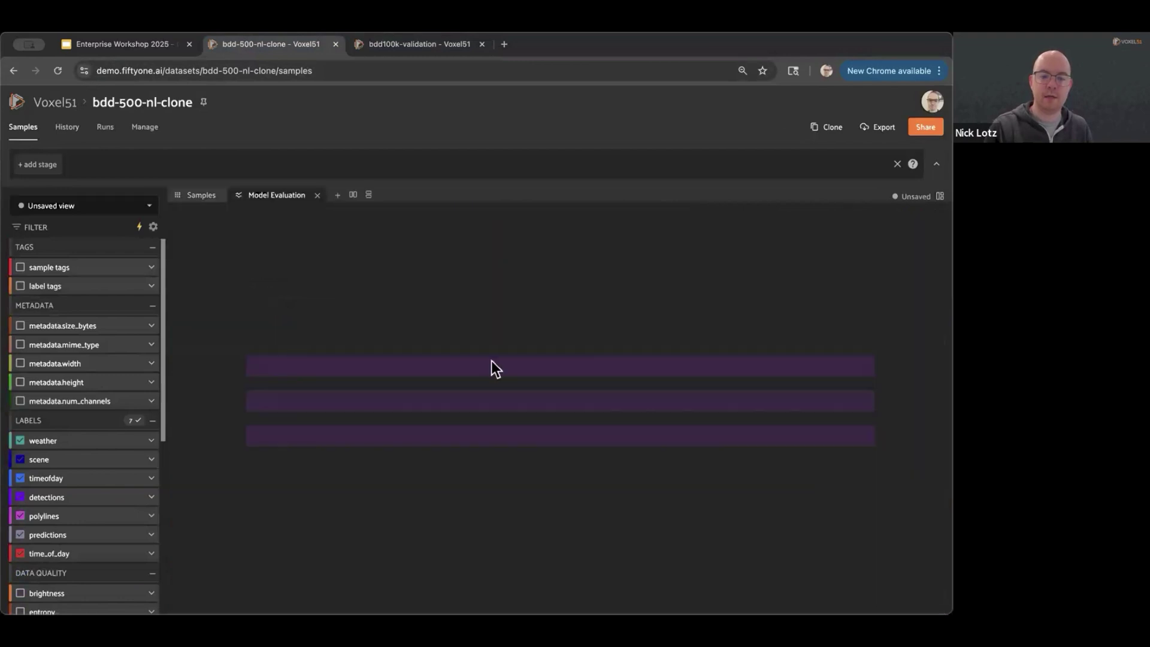
pyautogui.click(316, 194)
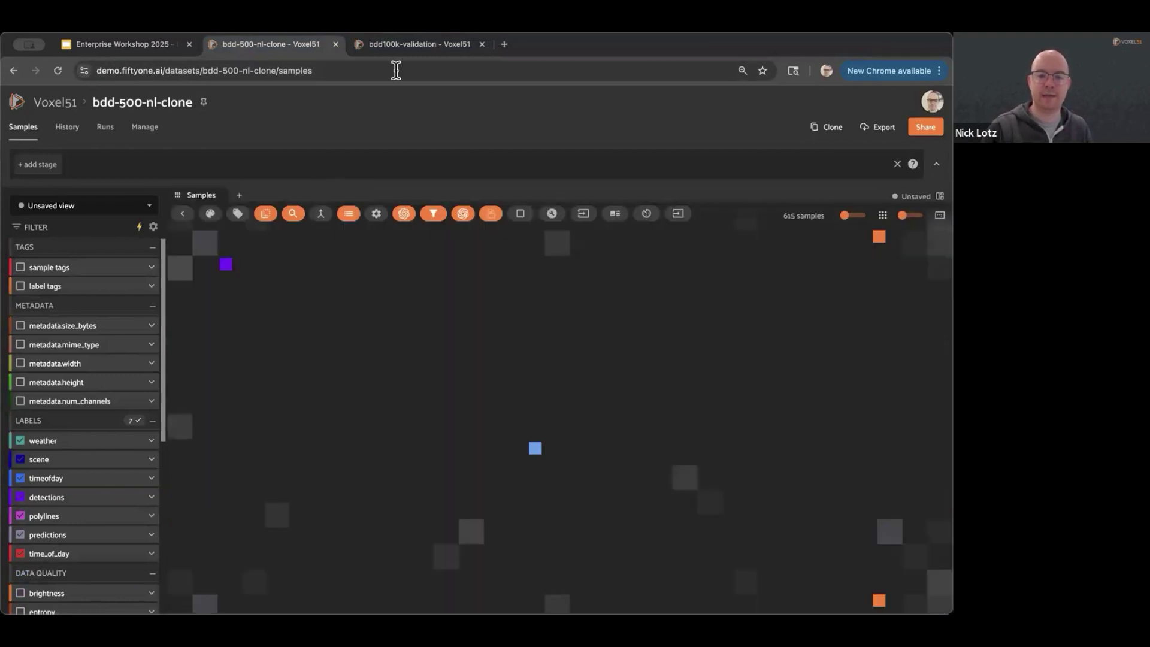